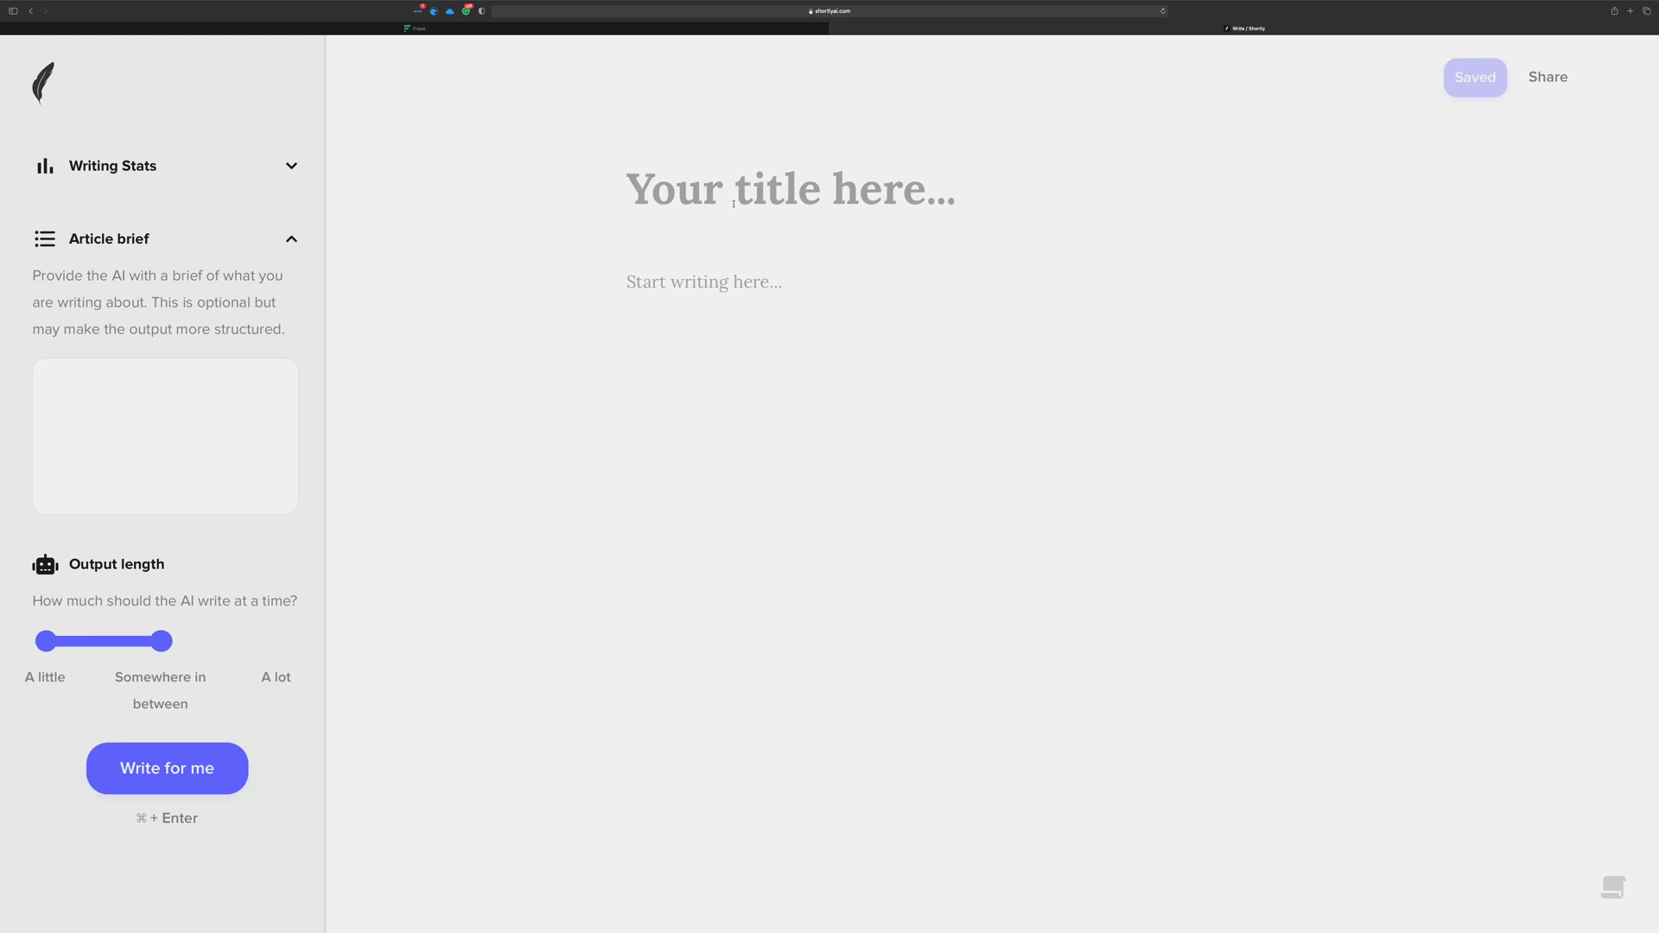
Set the article brief to 'Please give me some ideas of what to write about in bankruptcy law'
{"action": "left_click", "coordinate": [719, 200]}
{"action": "left_click", "coordinate": [172, 397]}
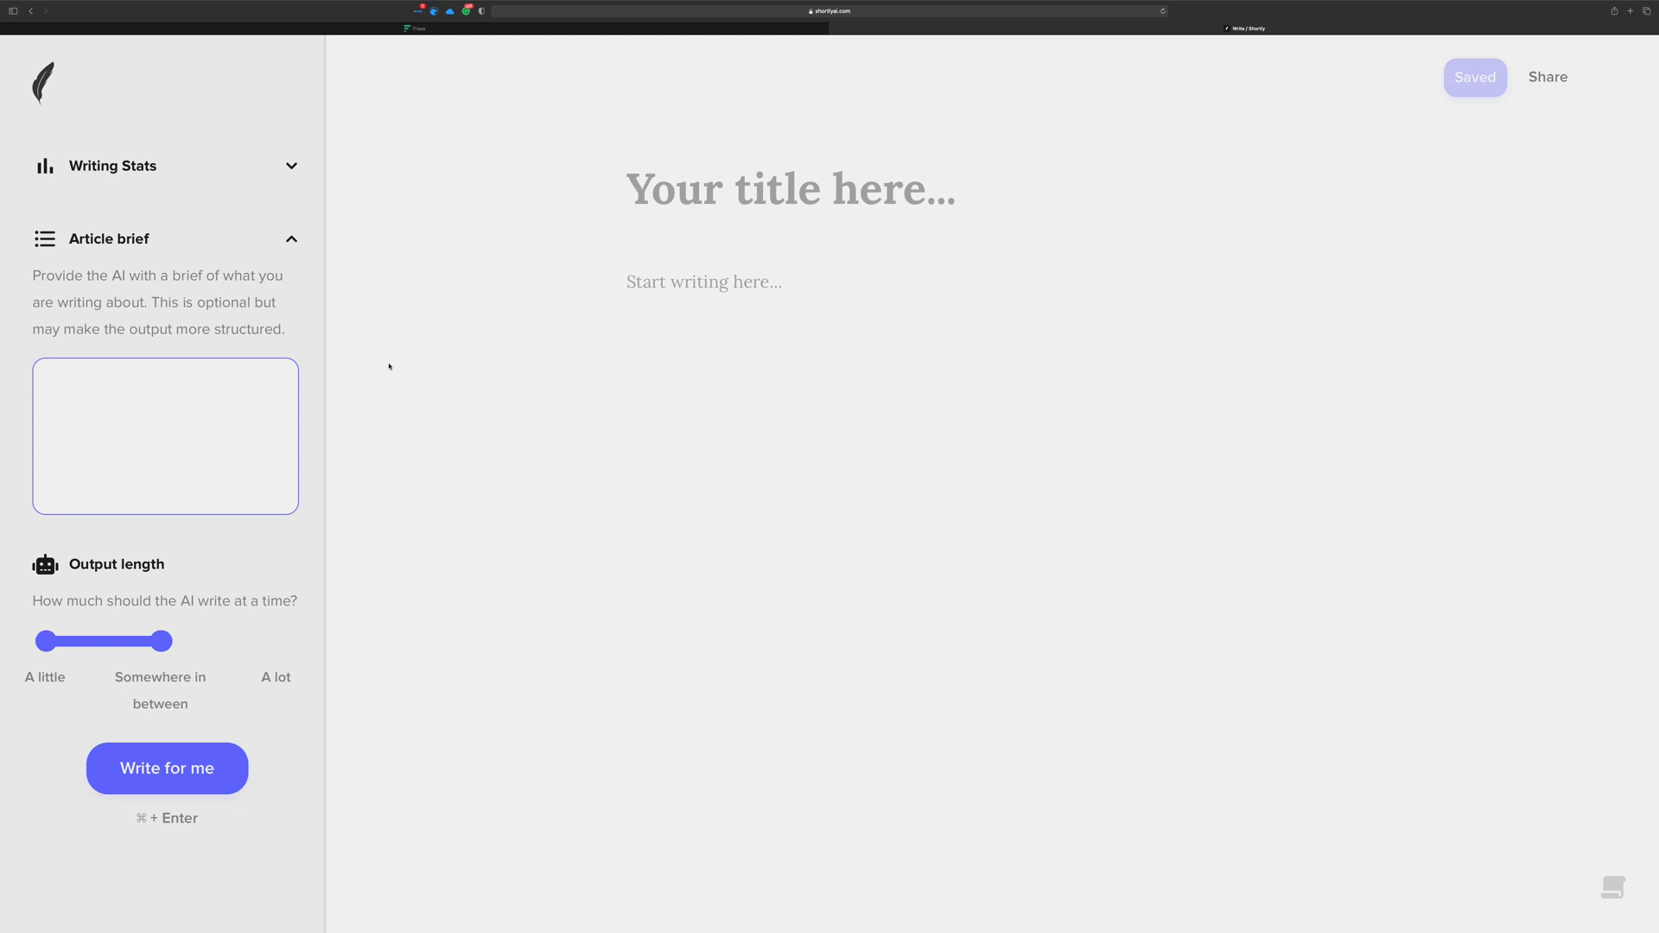
{"action": "type", "text": "PLease "}
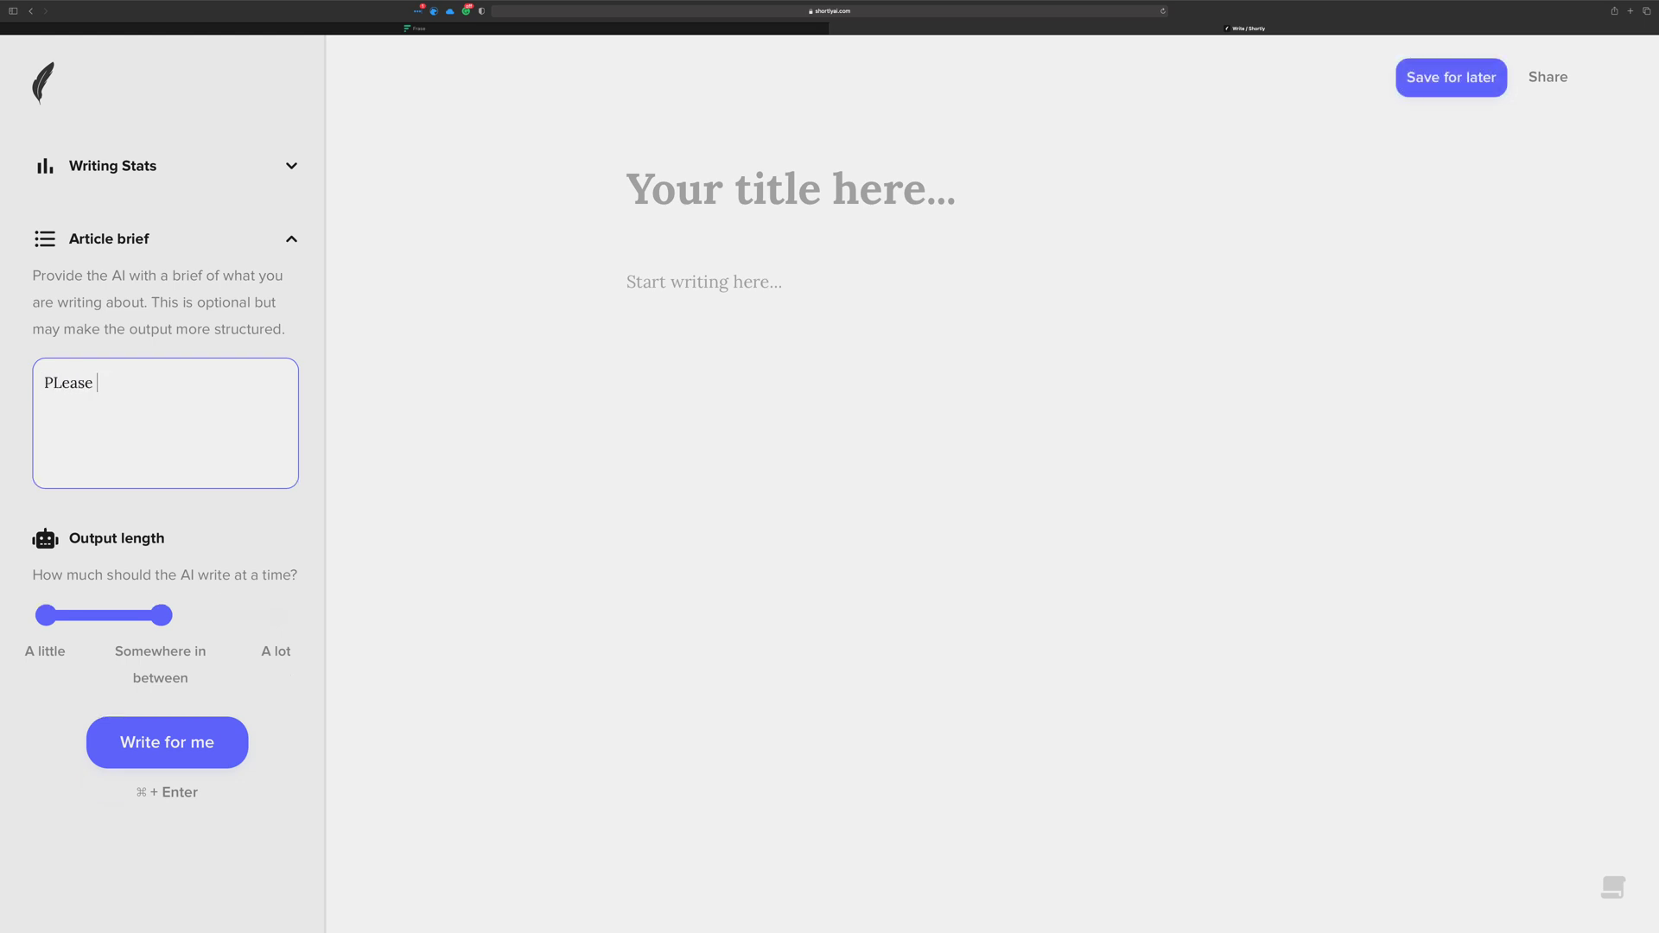
{"action": "type", "text": "give me some ideas "}
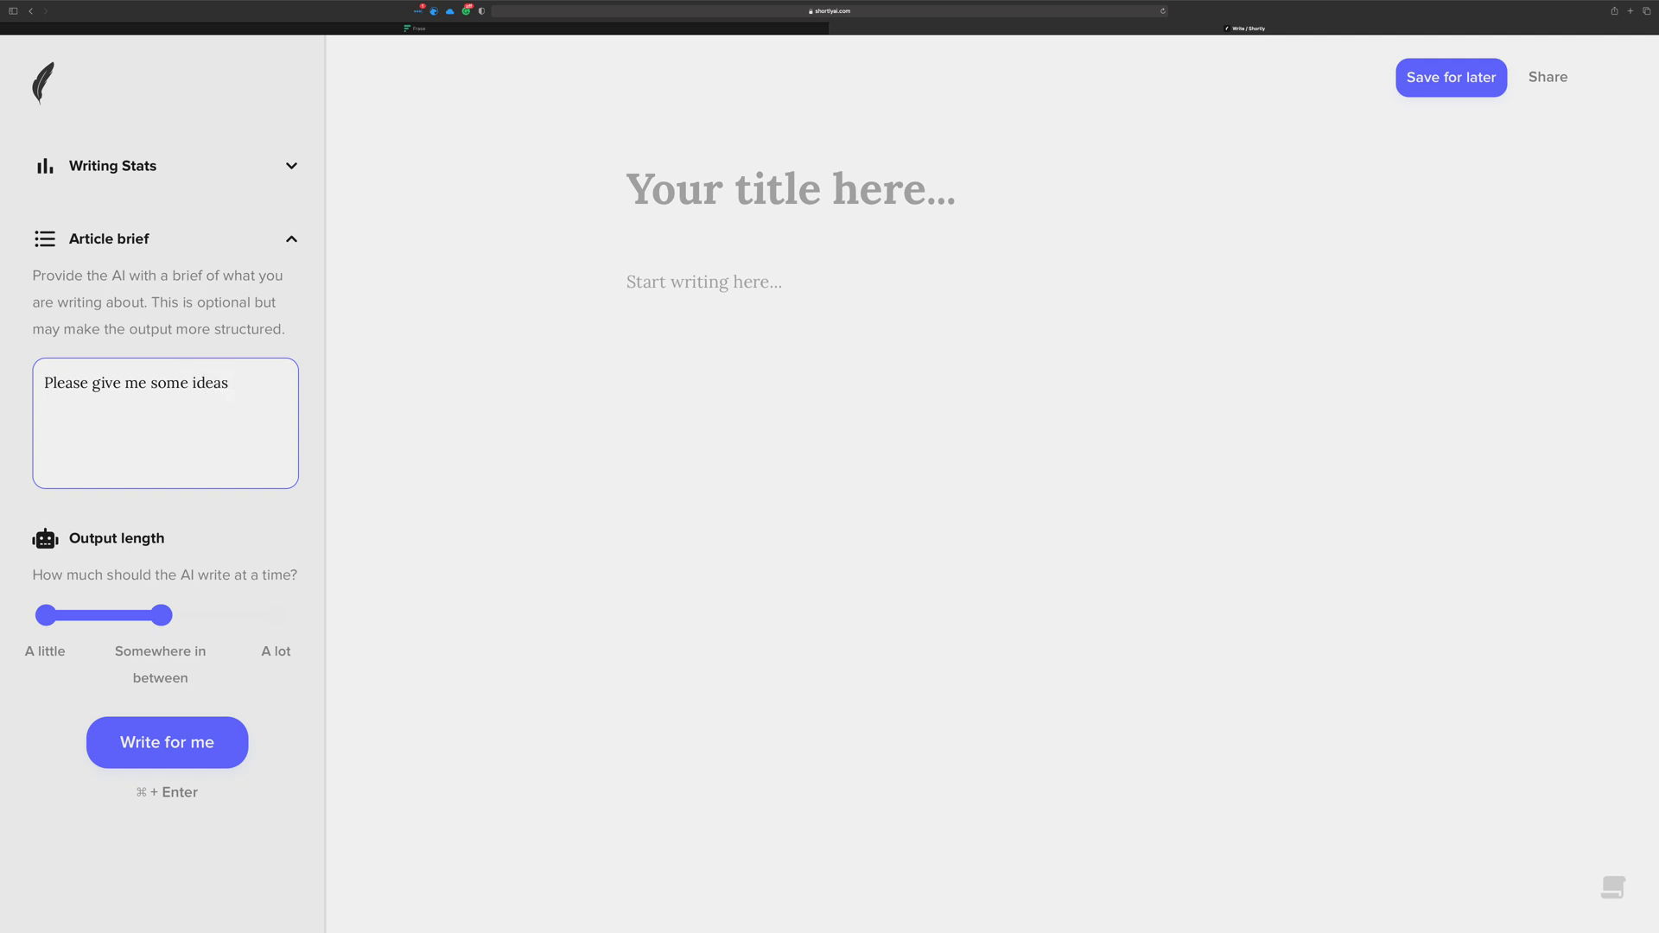
{"action": "type", "text": "of what to write about in ba"}
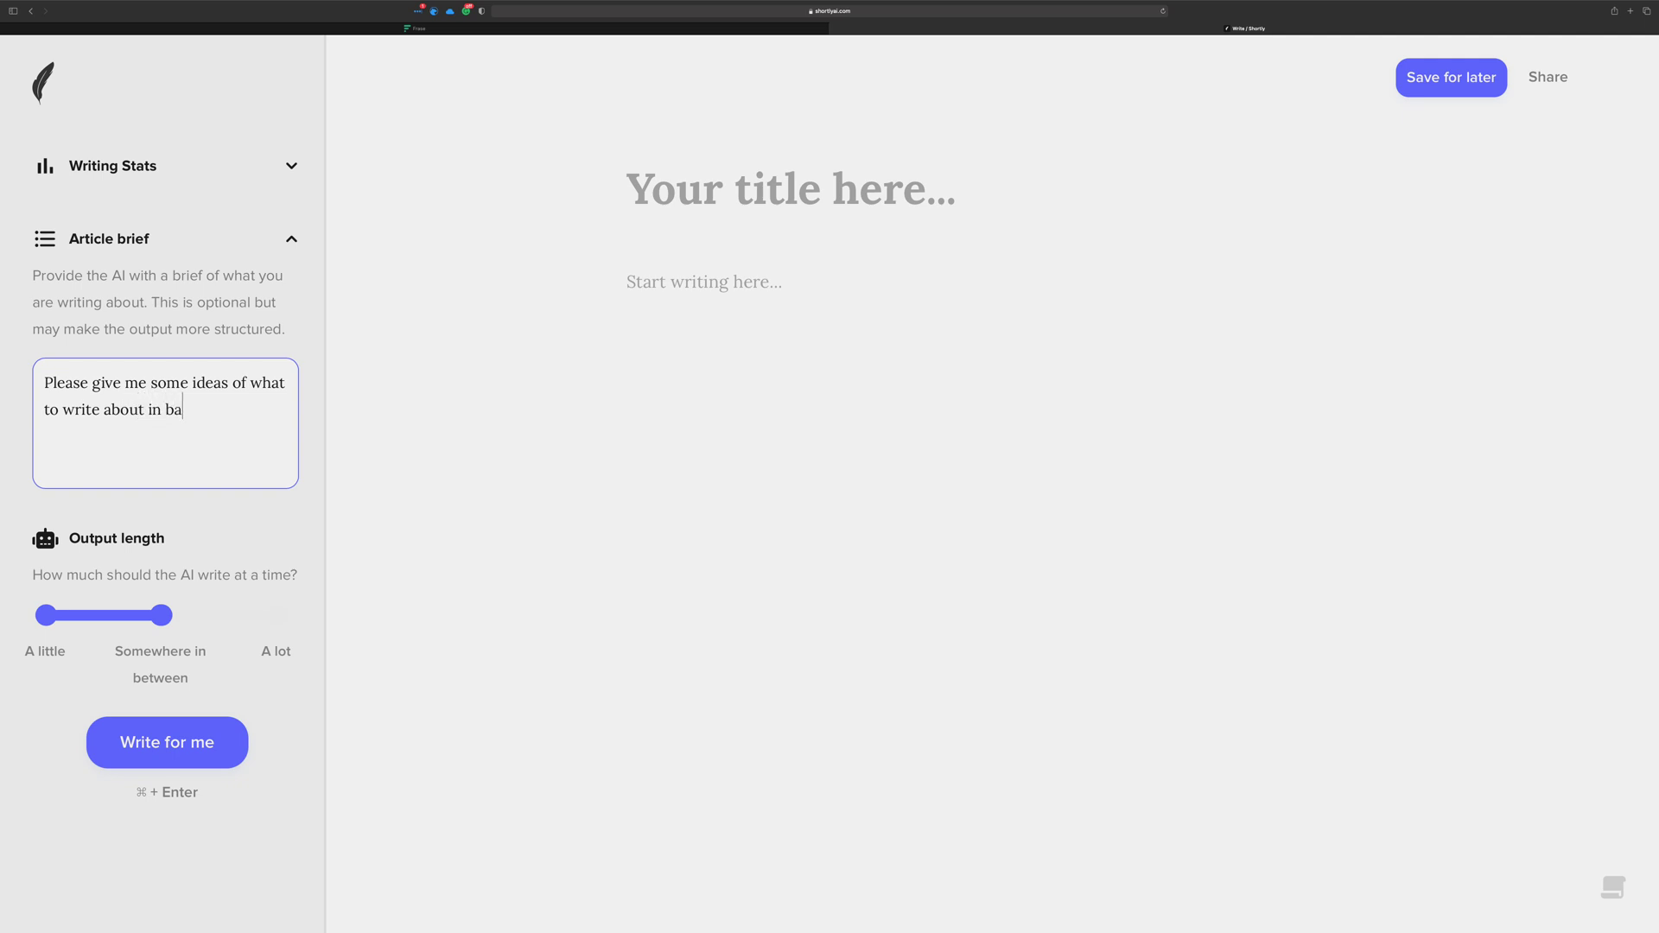
{"action": "type", "text": "nkruptcy law"}
Begin the body with 'Bankruptcy law consists of' and let Write for me generate two paragraphs on its categories
{"action": "left_click", "coordinate": [794, 284]}
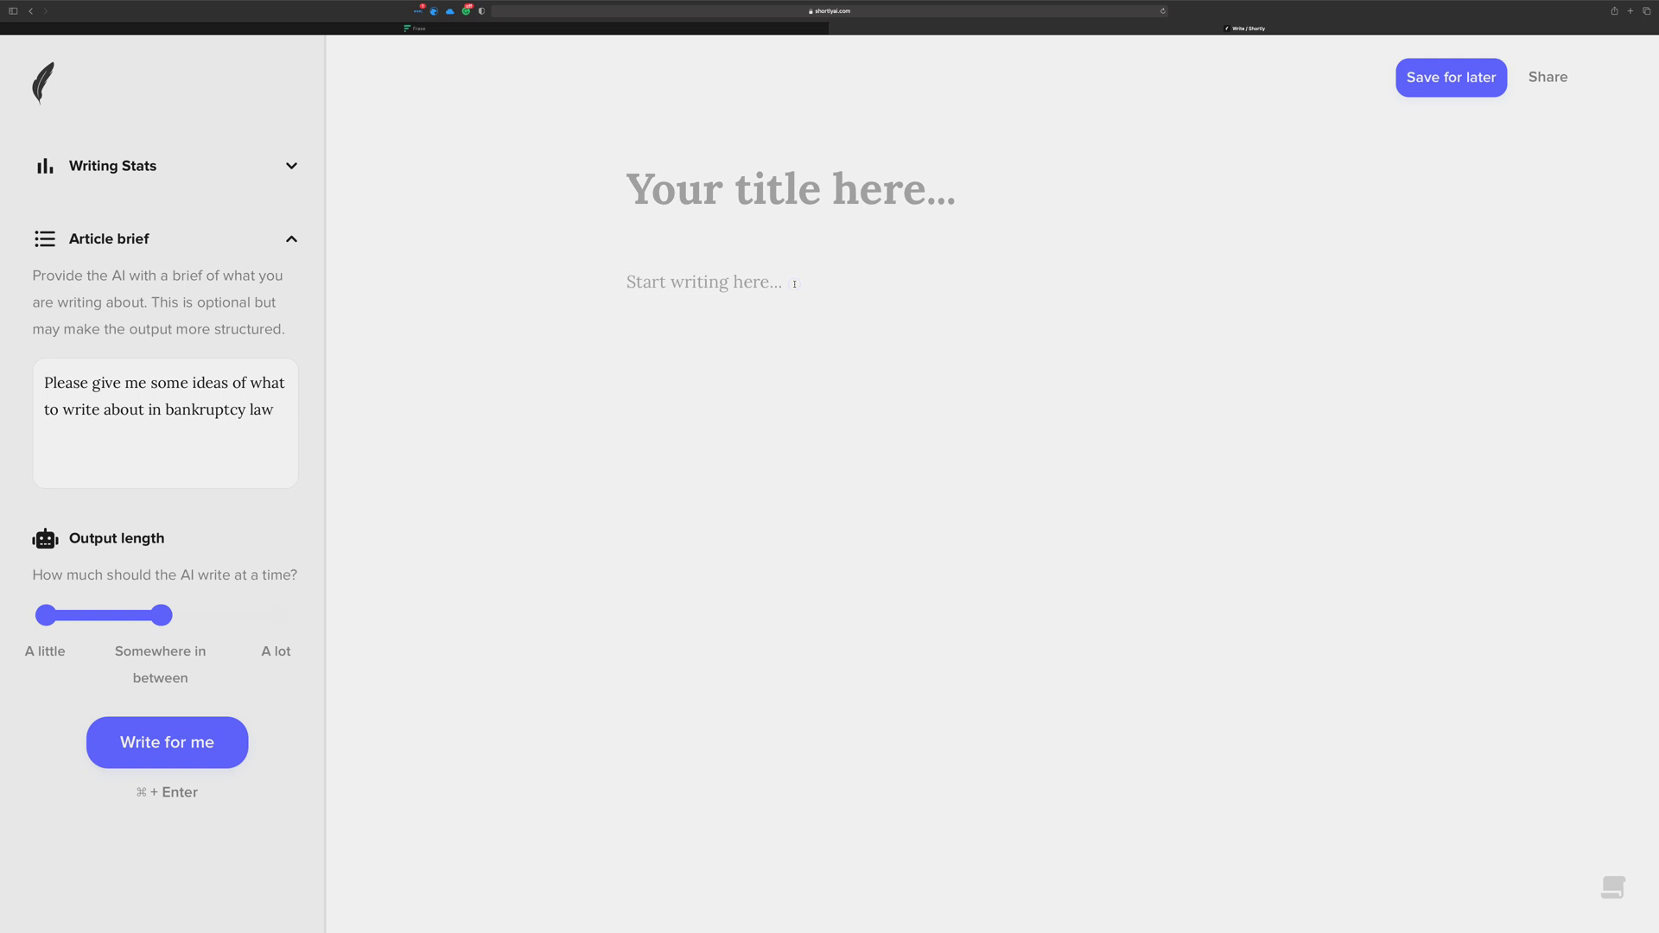
{"action": "type", "text": "Bankruptcy law co"}
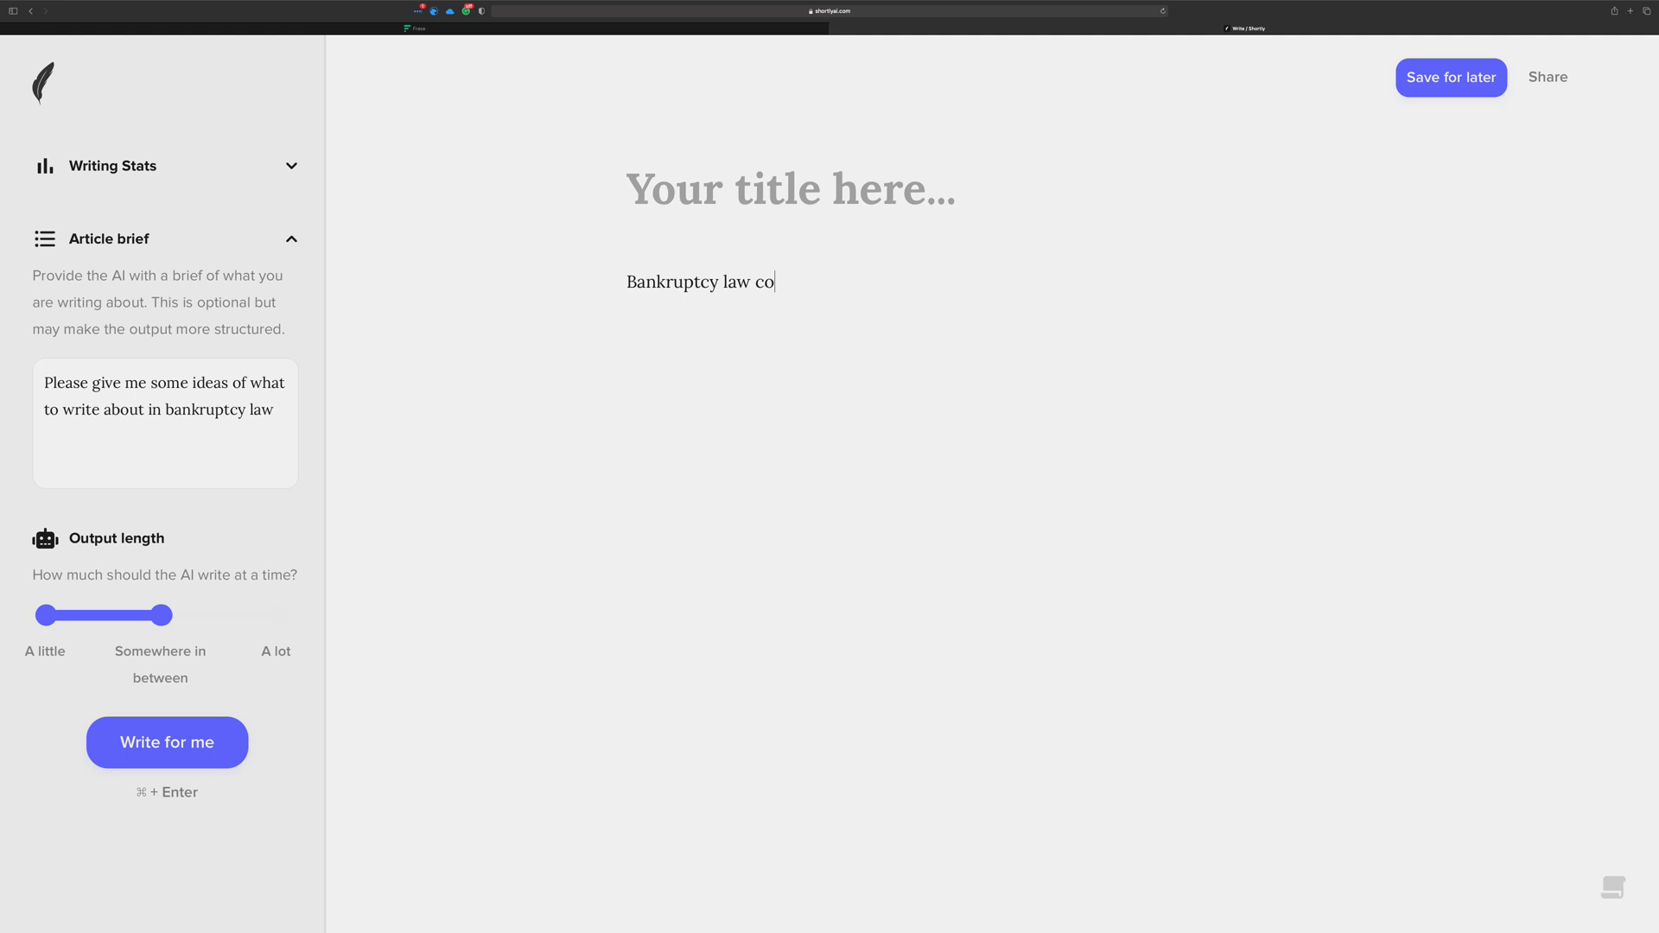
{"action": "type", "text": "nsists of"}
{"action": "key", "text": "super+Return"}
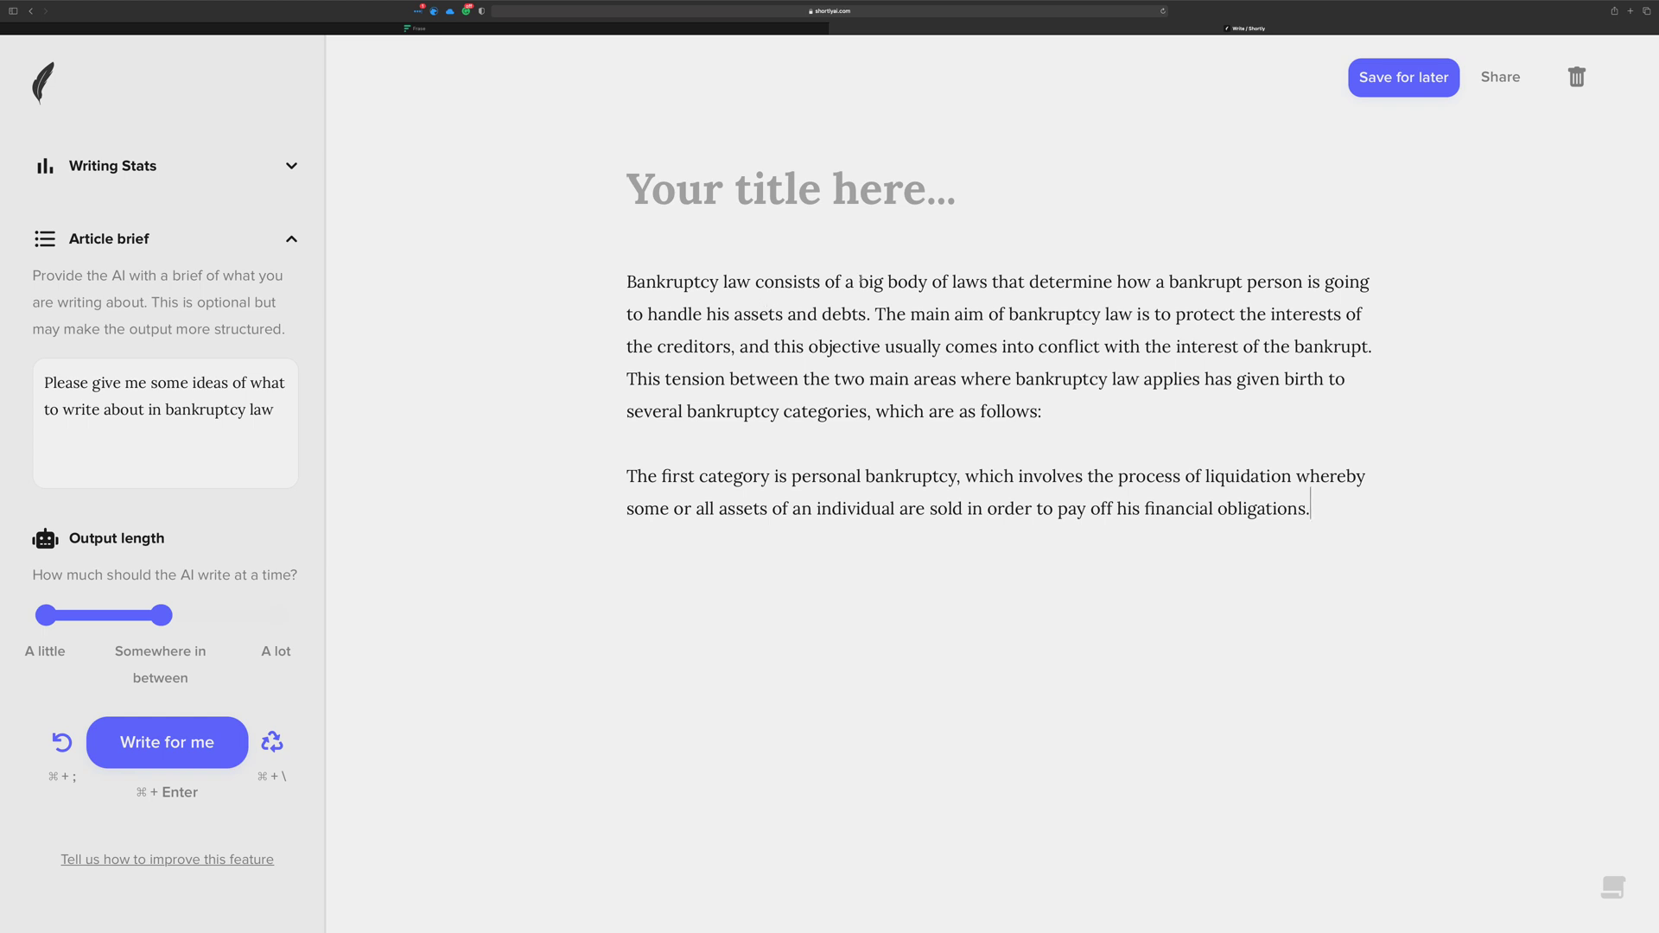
Copy the phrase 'handle his assets and debts' onto a new line below the article
{"action": "left_click_drag", "start_coordinate": [860, 281], "coordinate": [986, 282]}
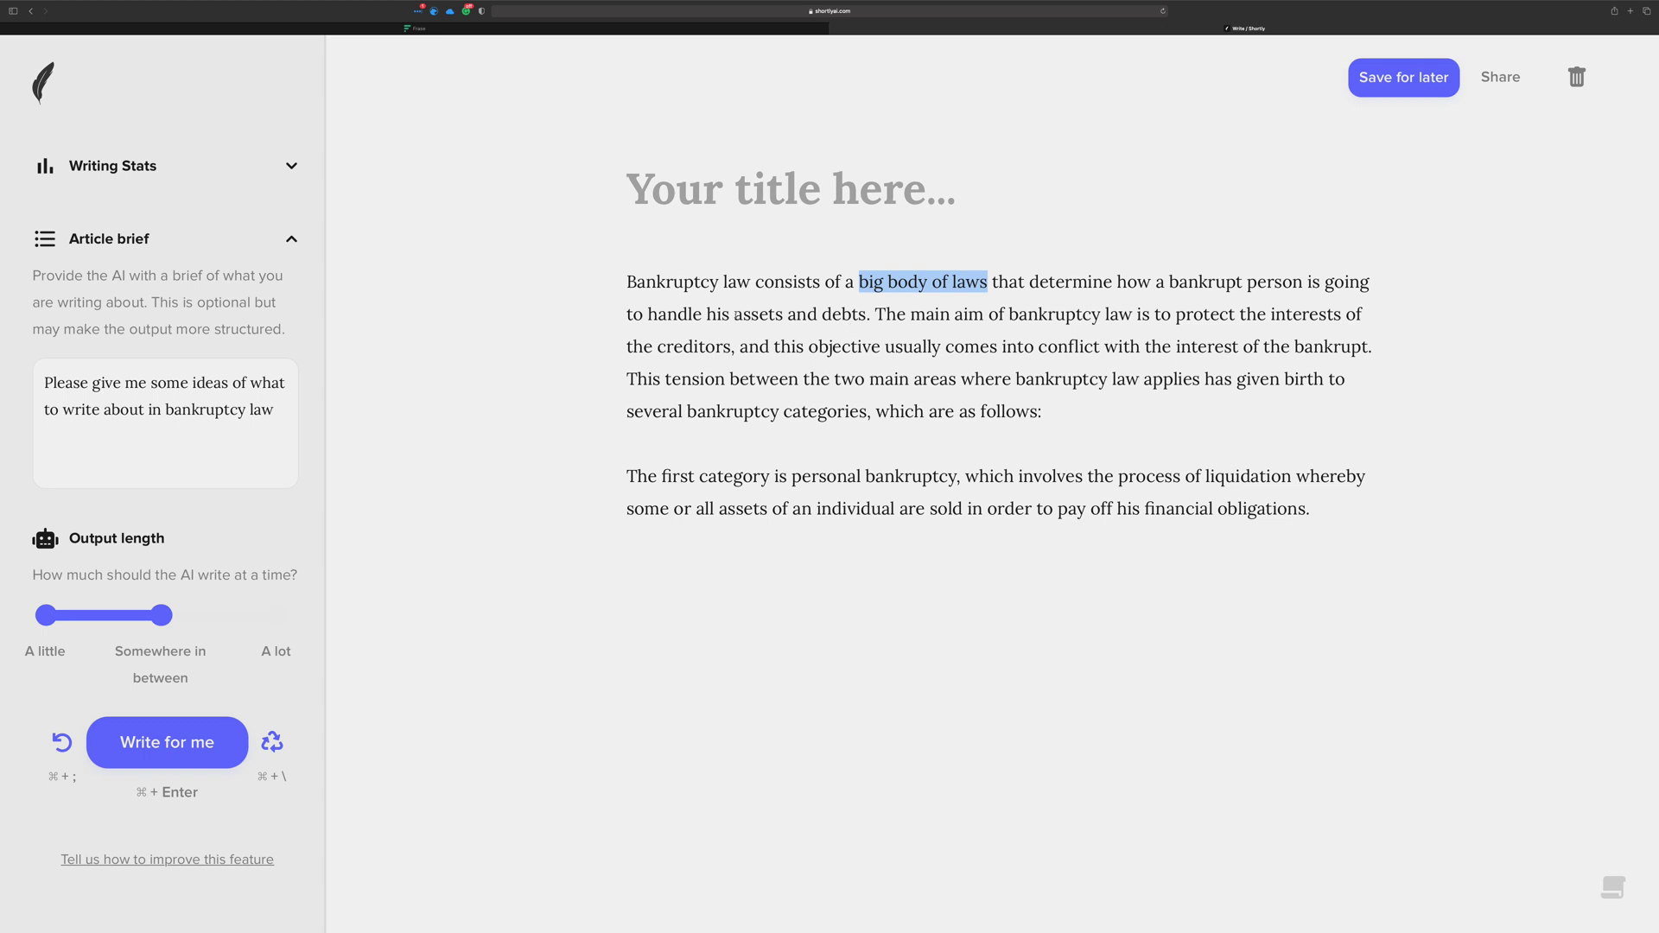
{"action": "left_click_drag", "start_coordinate": [649, 313], "coordinate": [868, 314]}
{"action": "key", "text": "super+c"}
{"action": "left_click", "coordinate": [910, 505]}
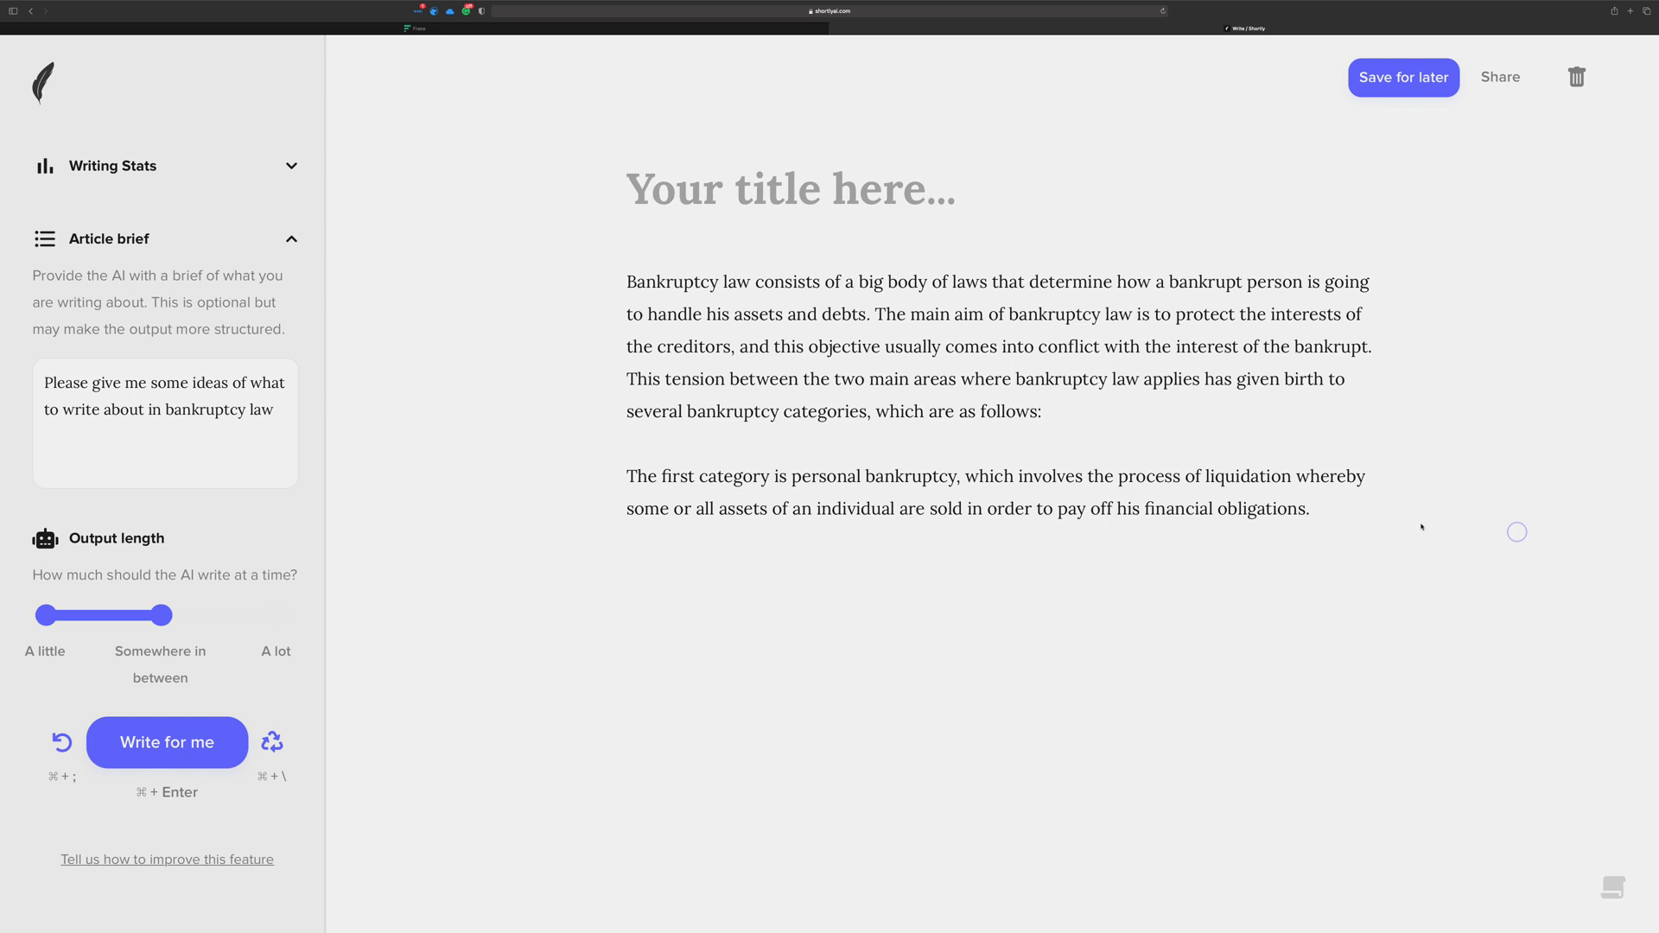
{"action": "left_click", "coordinate": [1351, 510]}
{"action": "key", "text": "Return"}
{"action": "key", "text": "super+v"}
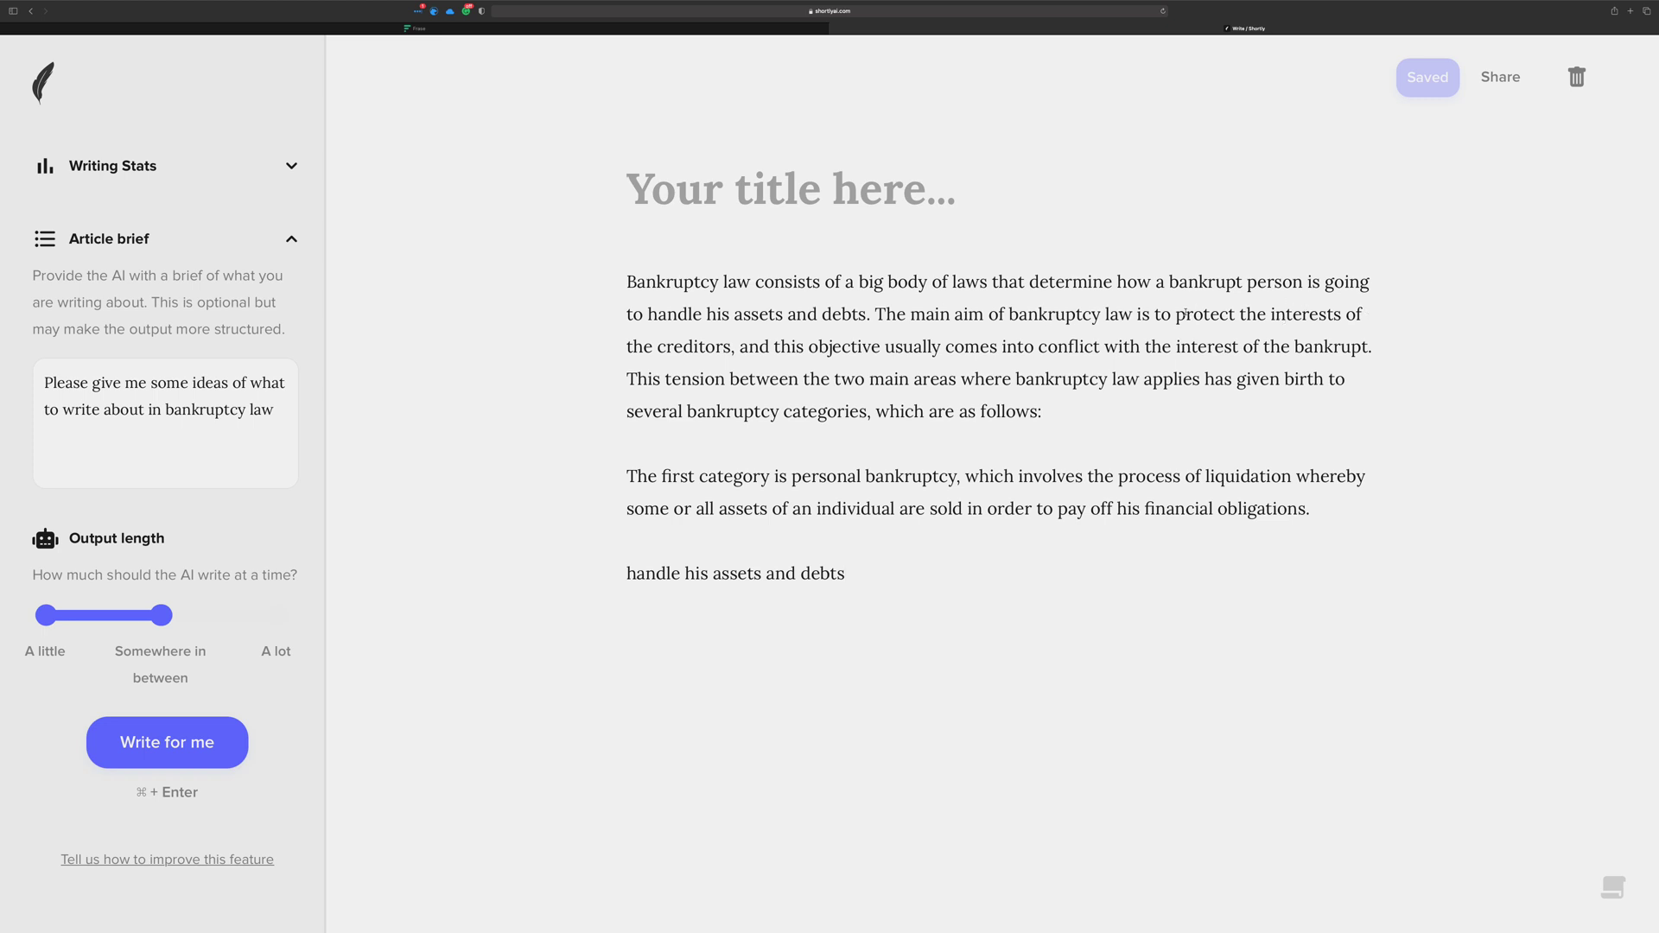
Copy 'protect the interests of the creditors' onto the next line below it
{"action": "left_click_drag", "start_coordinate": [1176, 315], "coordinate": [730, 333]}
{"action": "key", "text": "super+c"}
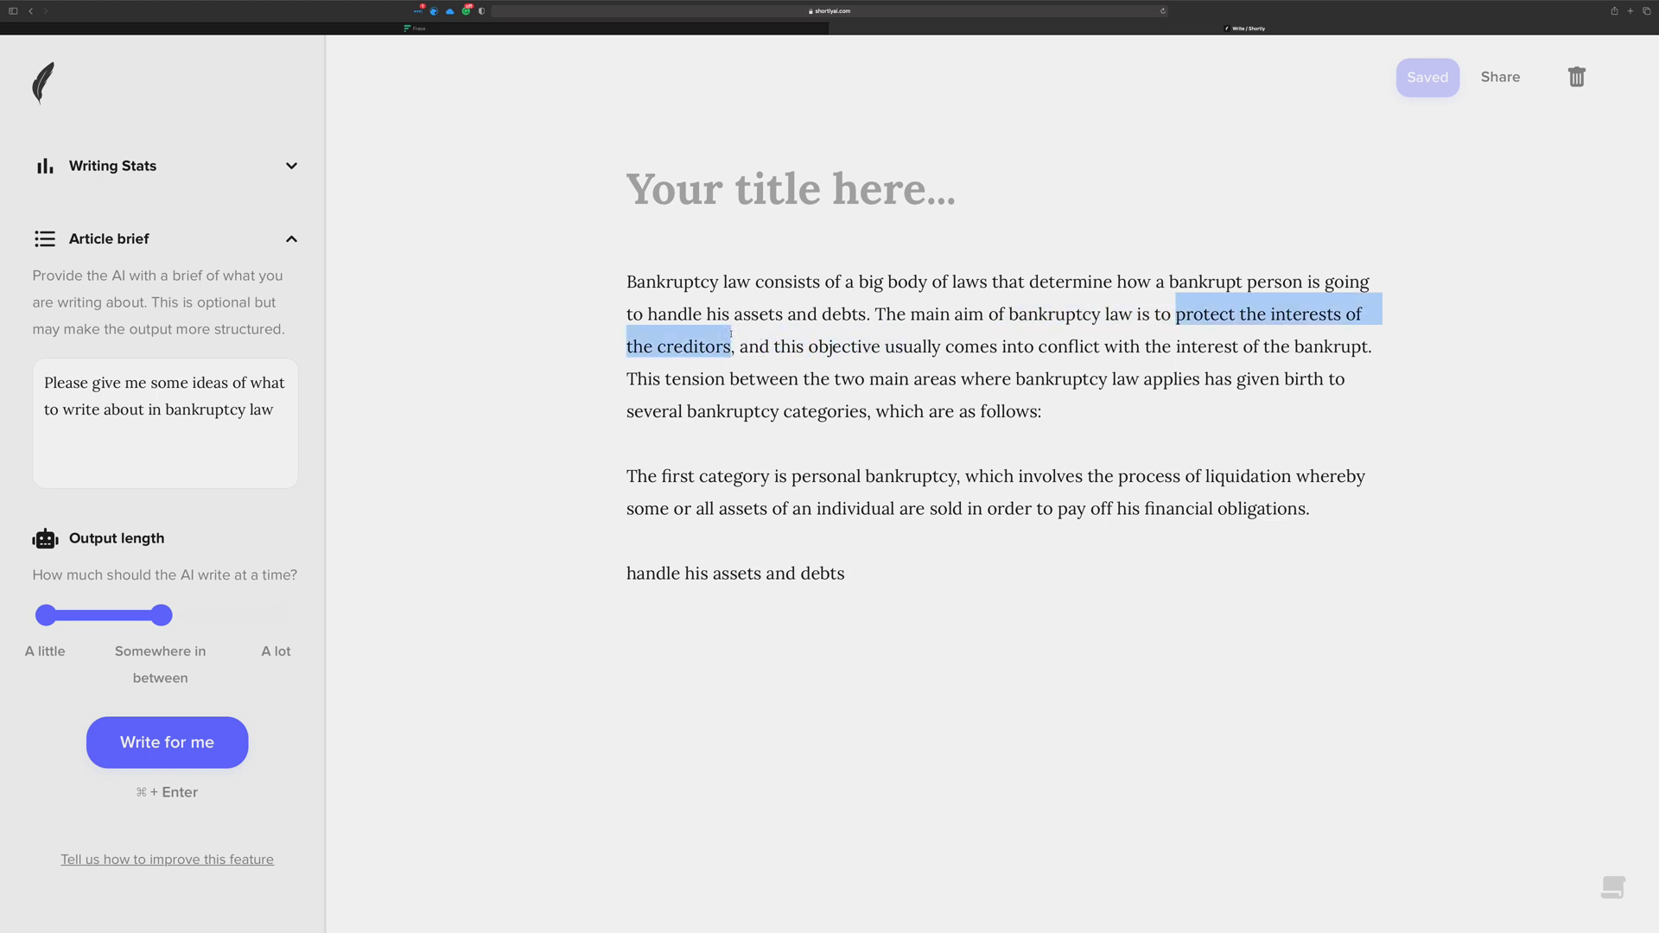
{"action": "left_click", "coordinate": [846, 570]}
{"action": "key", "text": "Return"}
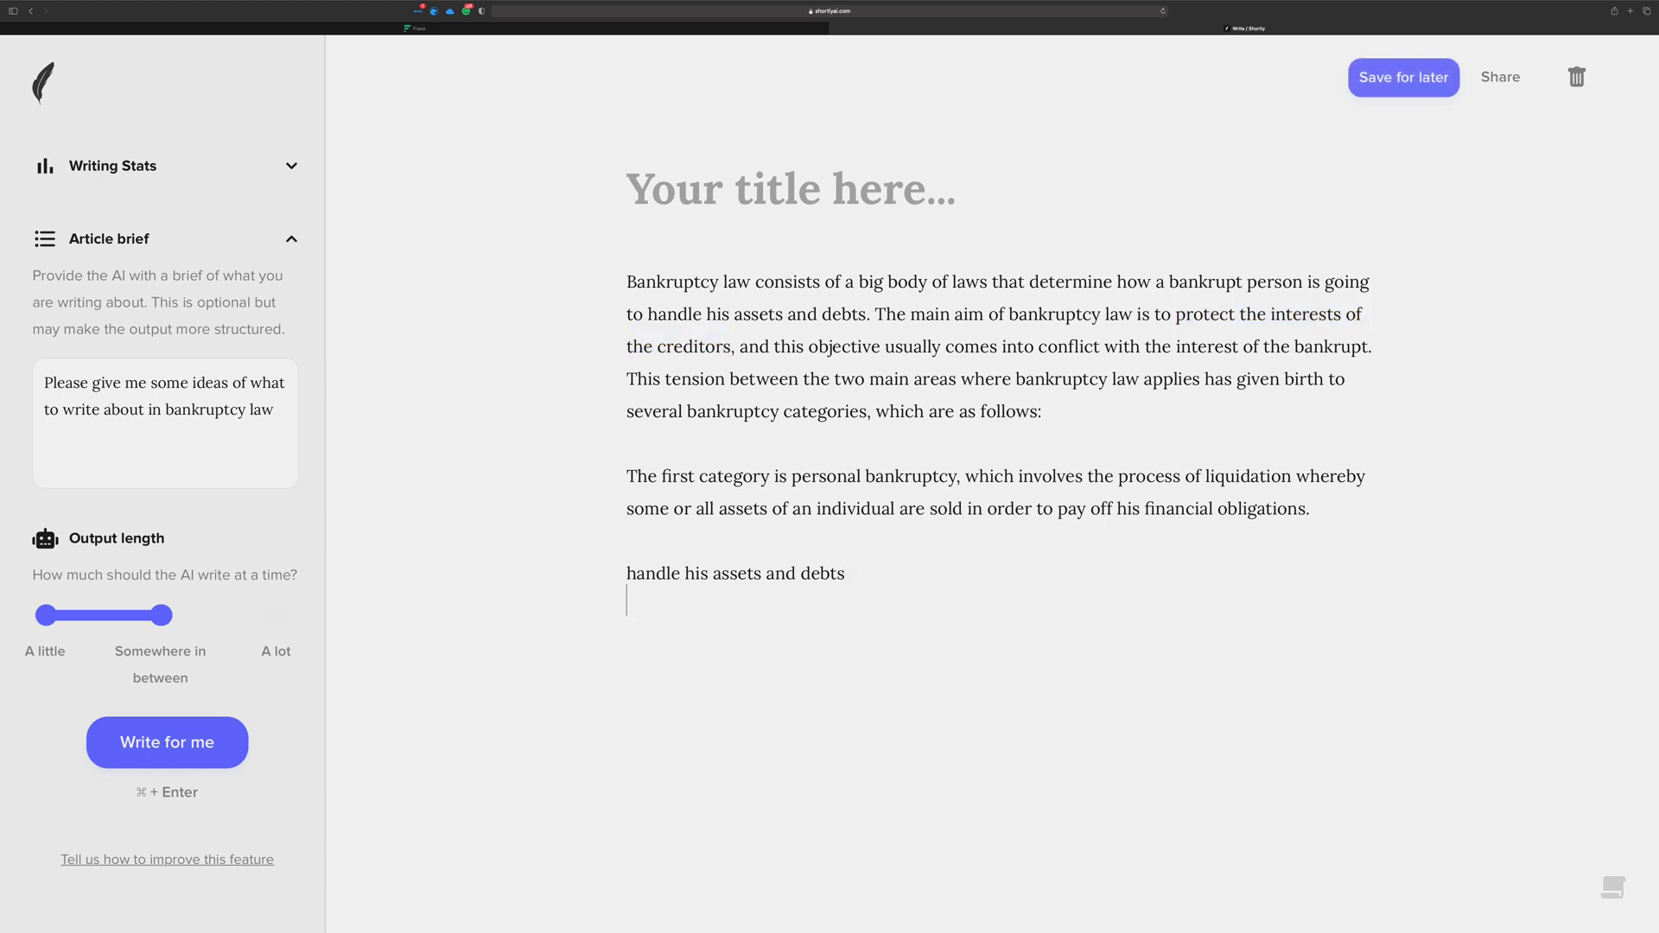
{"action": "key", "text": "Return"}
{"action": "key", "text": "BackSpace"}
{"action": "key", "text": "super+v"}
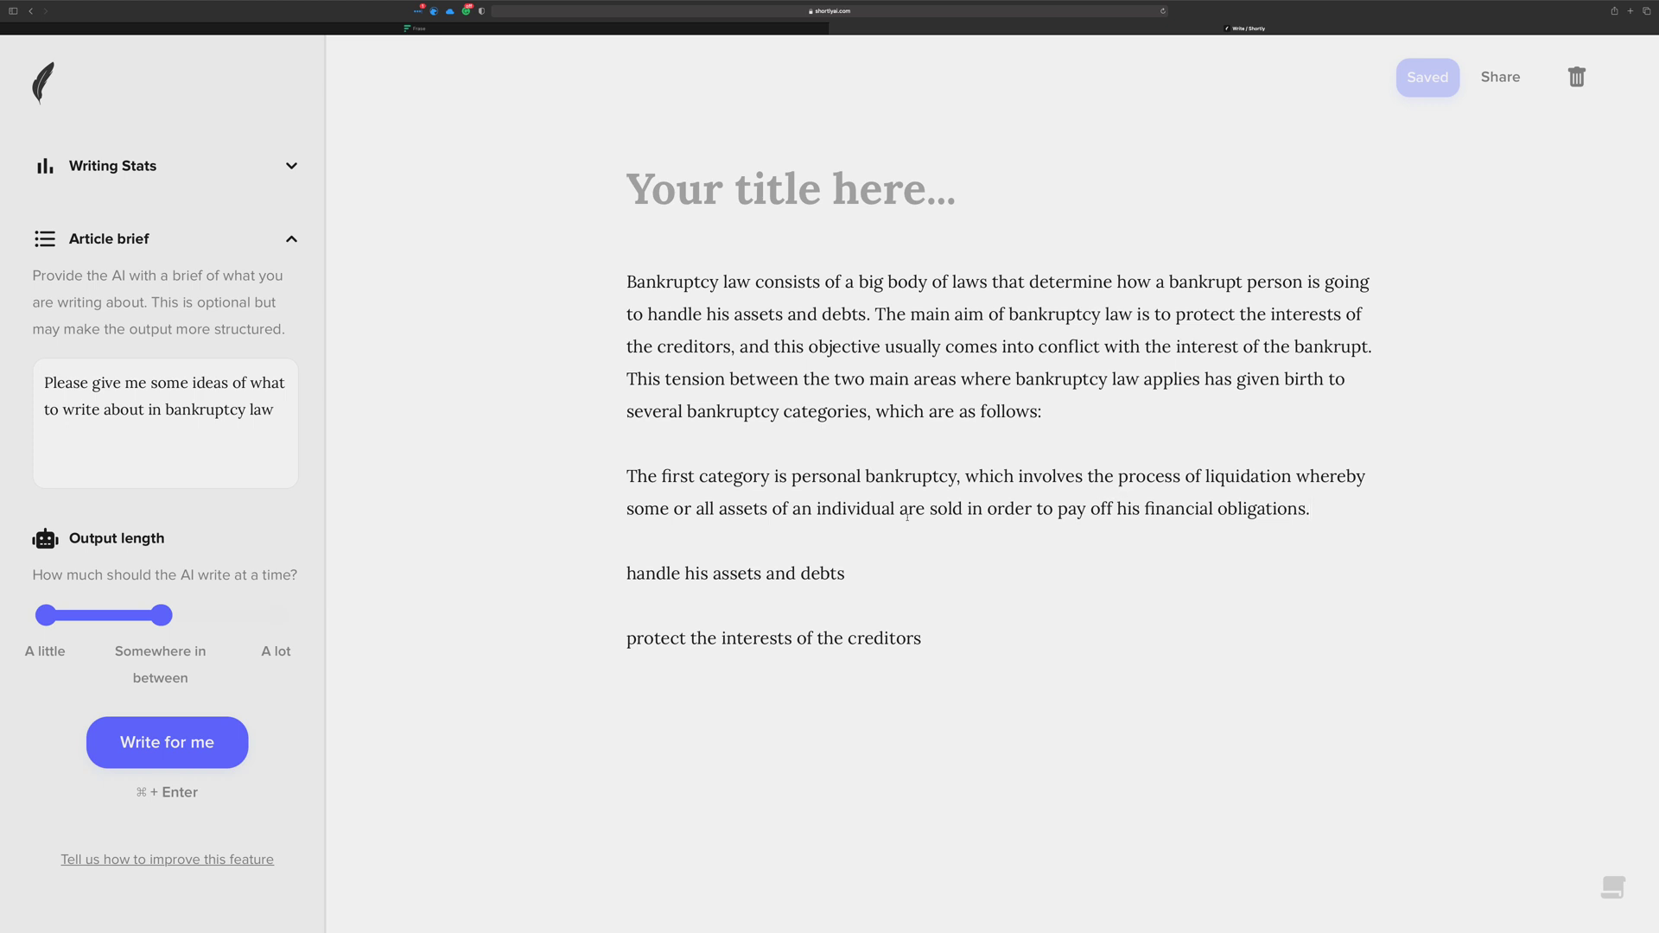
Have the AI write a penalties paragraph, then review its £5000-per-day fines sentence
{"action": "key", "text": "super+Return"}
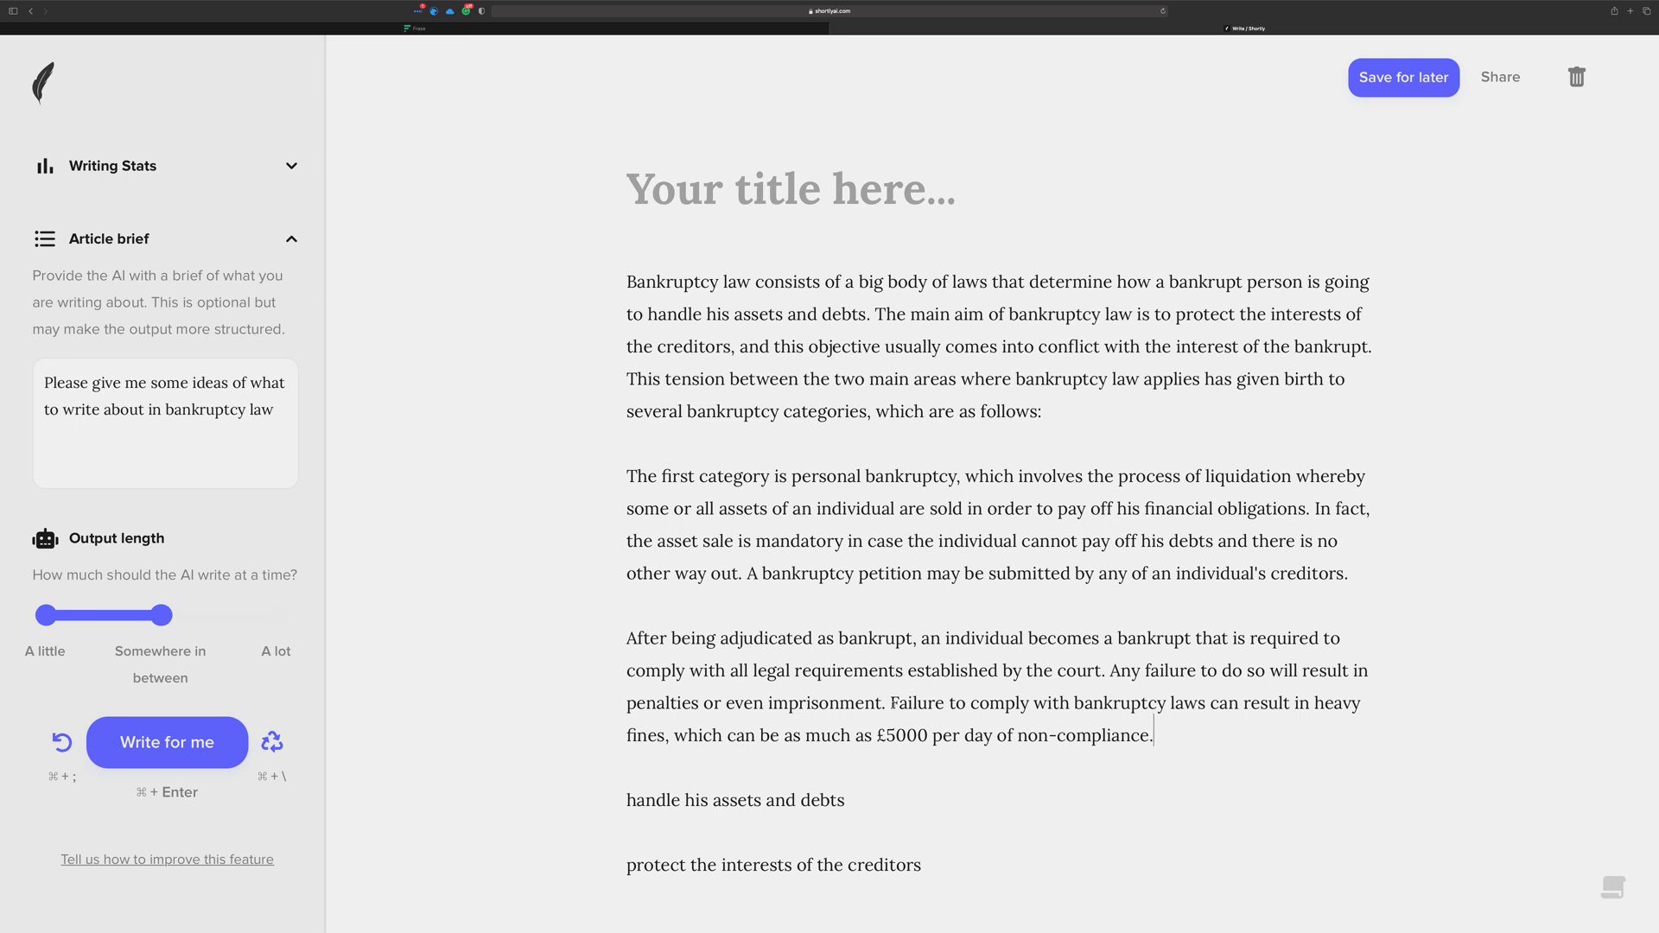
{"action": "left_click_drag", "start_coordinate": [890, 702], "coordinate": [1158, 735]}
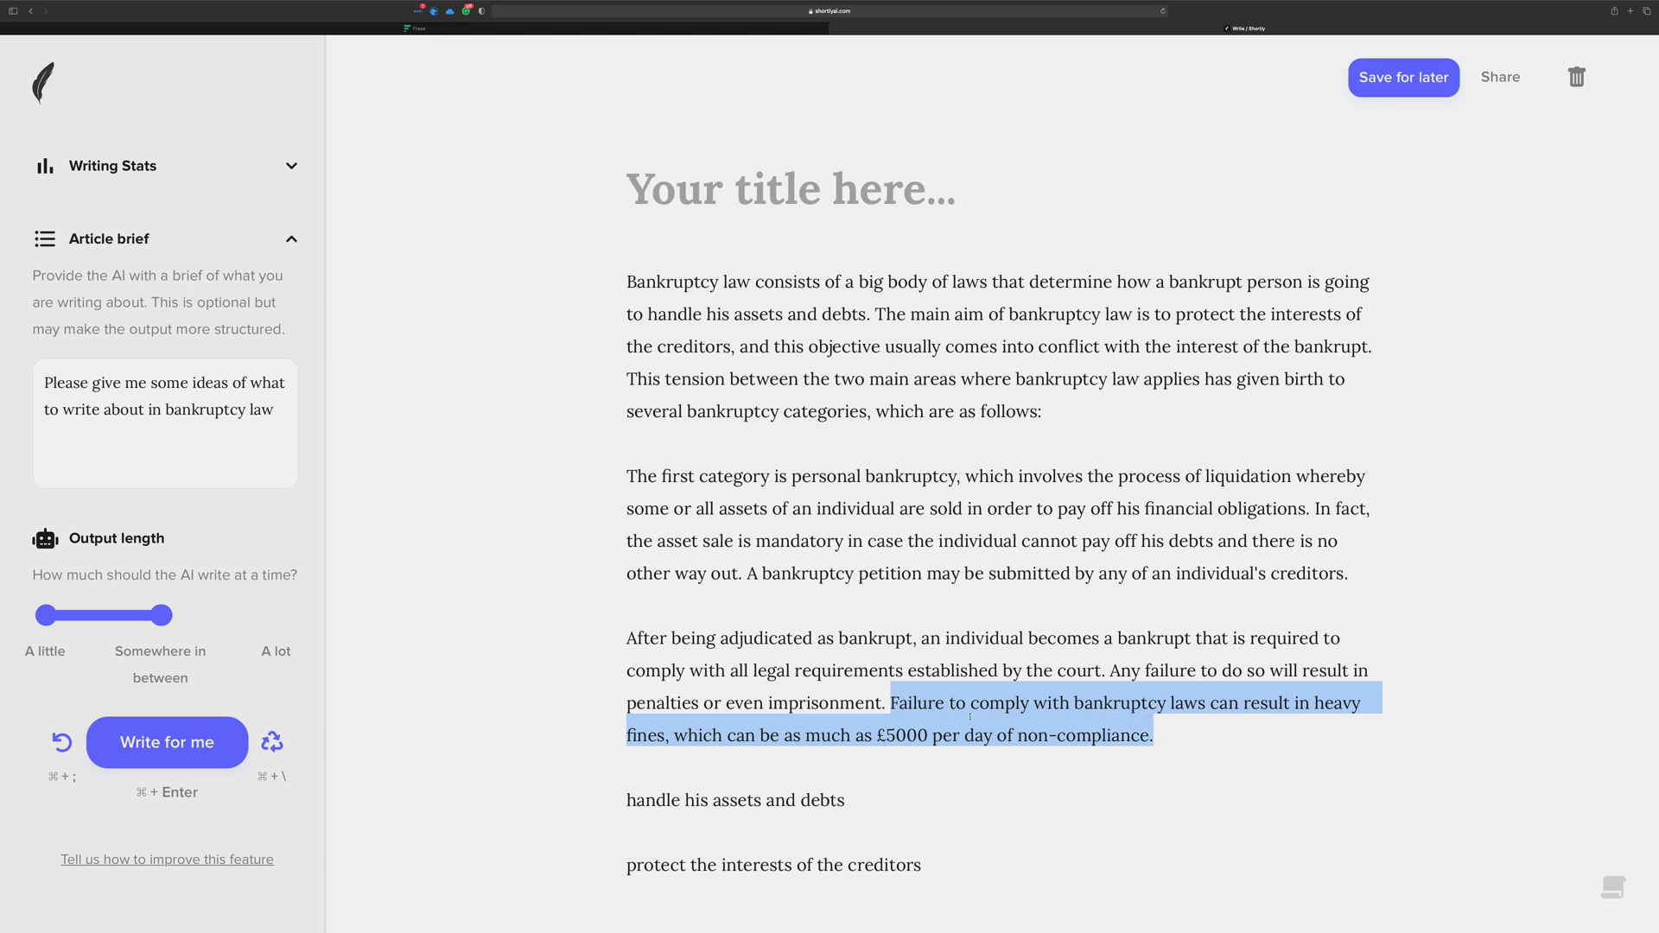
{"action": "left_click", "coordinate": [944, 728]}
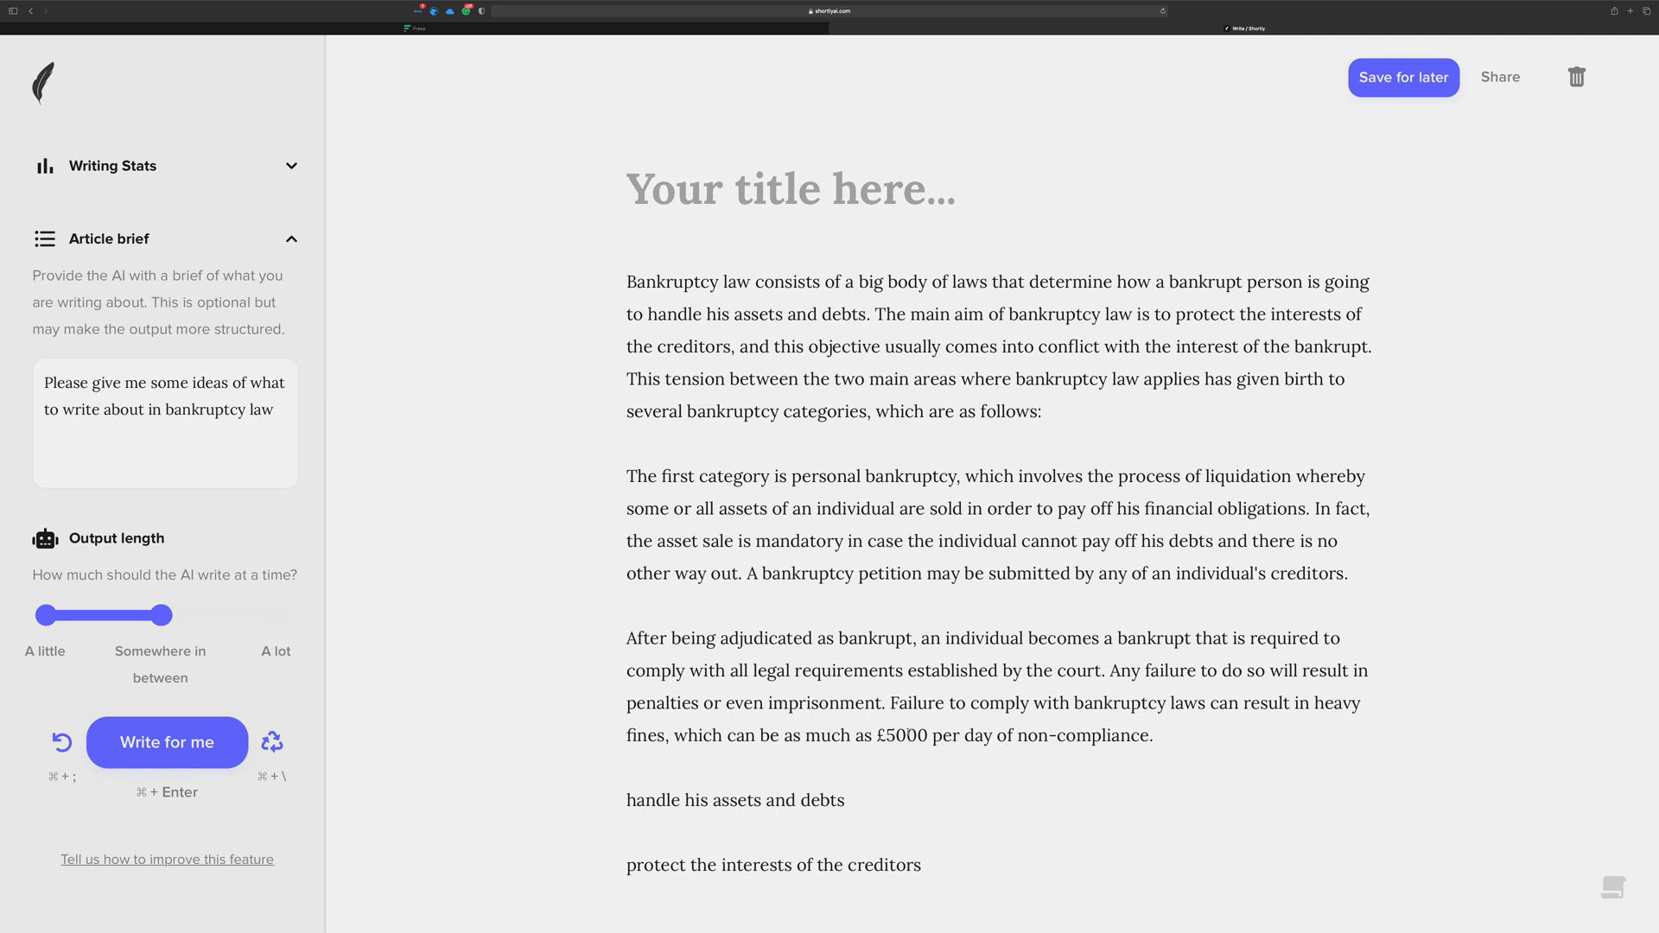
{"action": "left_click_drag", "start_coordinate": [877, 734], "coordinate": [987, 735]}
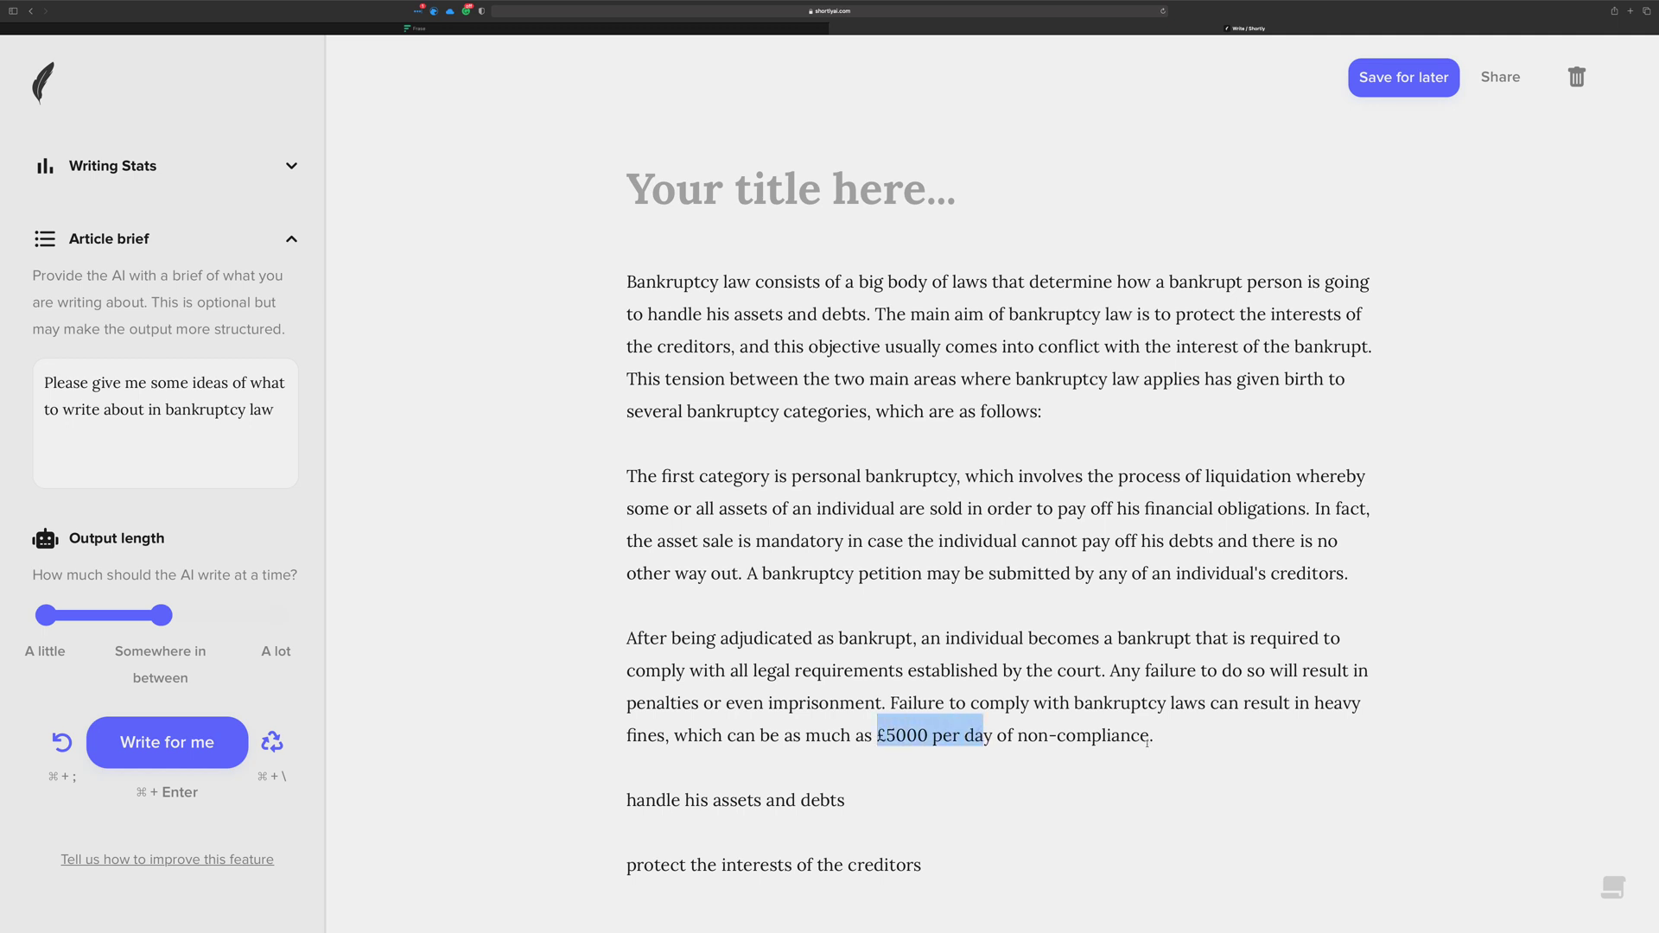
{"action": "left_click", "coordinate": [933, 736]}
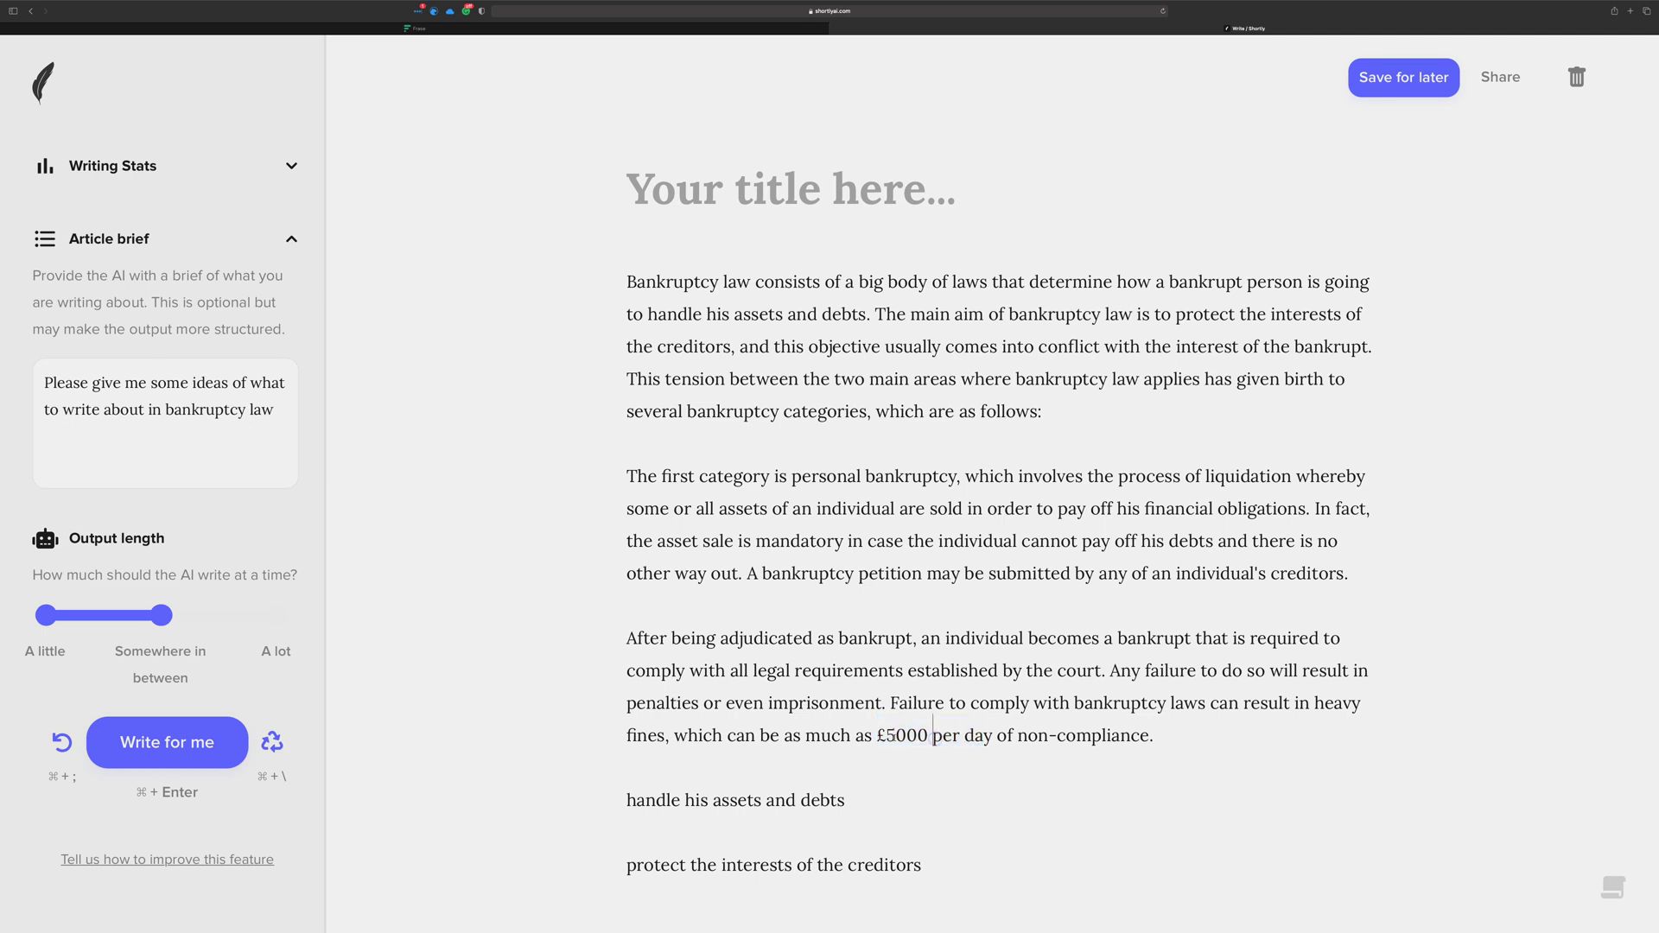
{"action": "left_click_drag", "start_coordinate": [877, 734], "coordinate": [927, 734]}
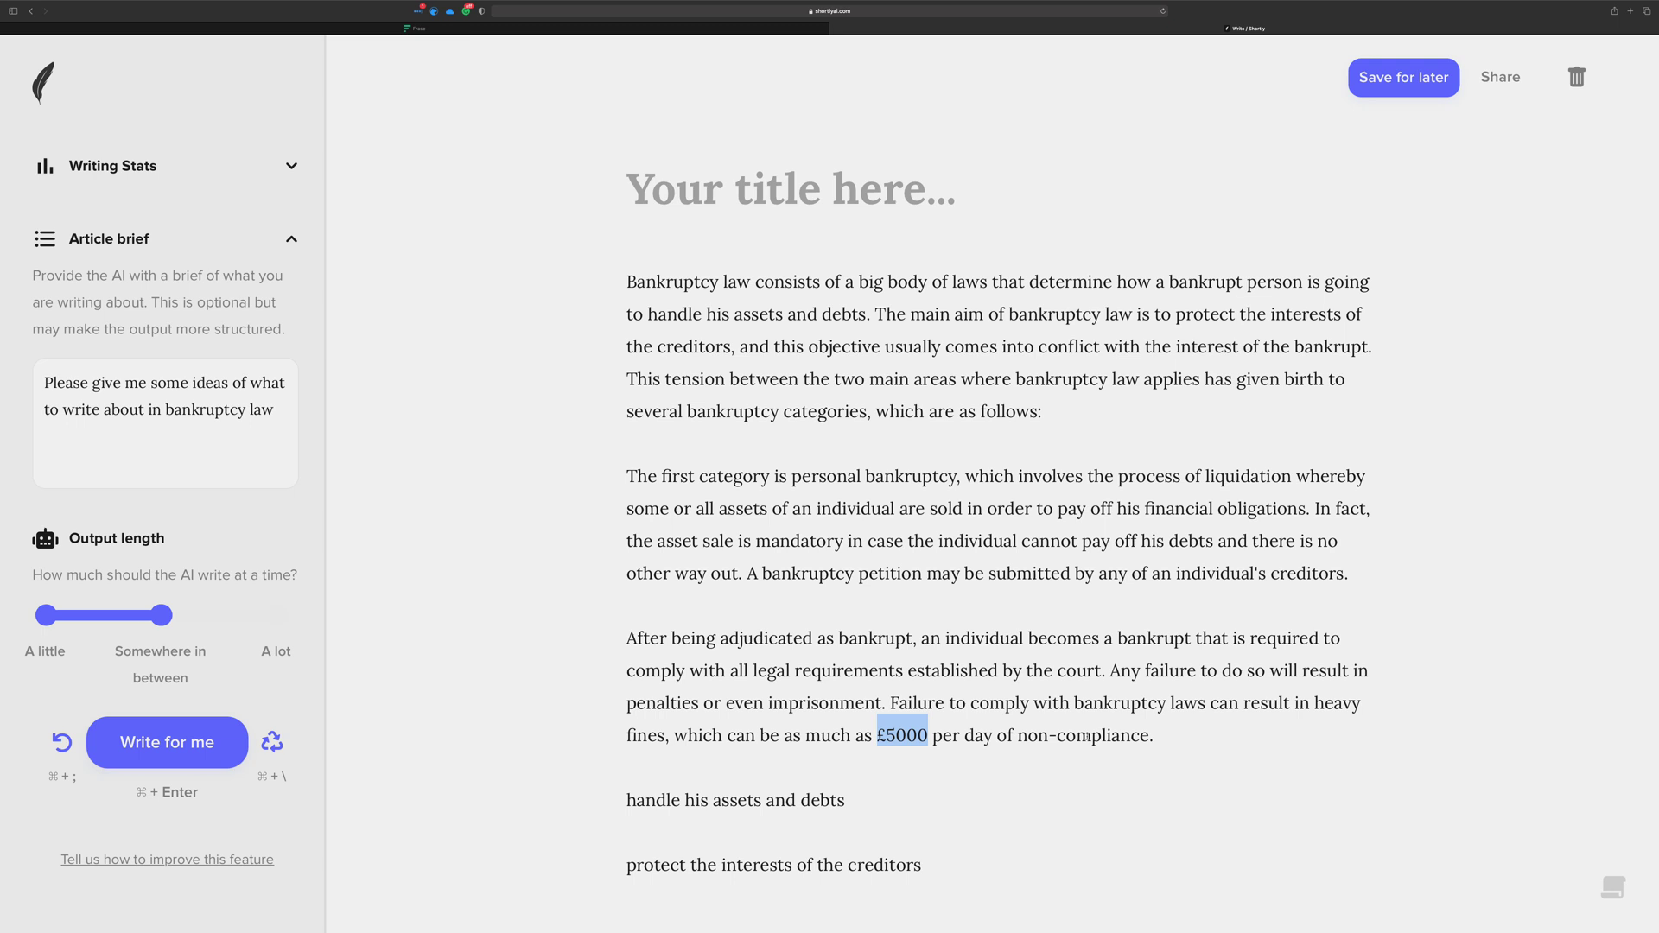
{"action": "left_click_drag", "start_coordinate": [1165, 735], "coordinate": [927, 736]}
{"action": "left_click", "coordinate": [896, 735]}
{"action": "left_click", "coordinate": [931, 735]}
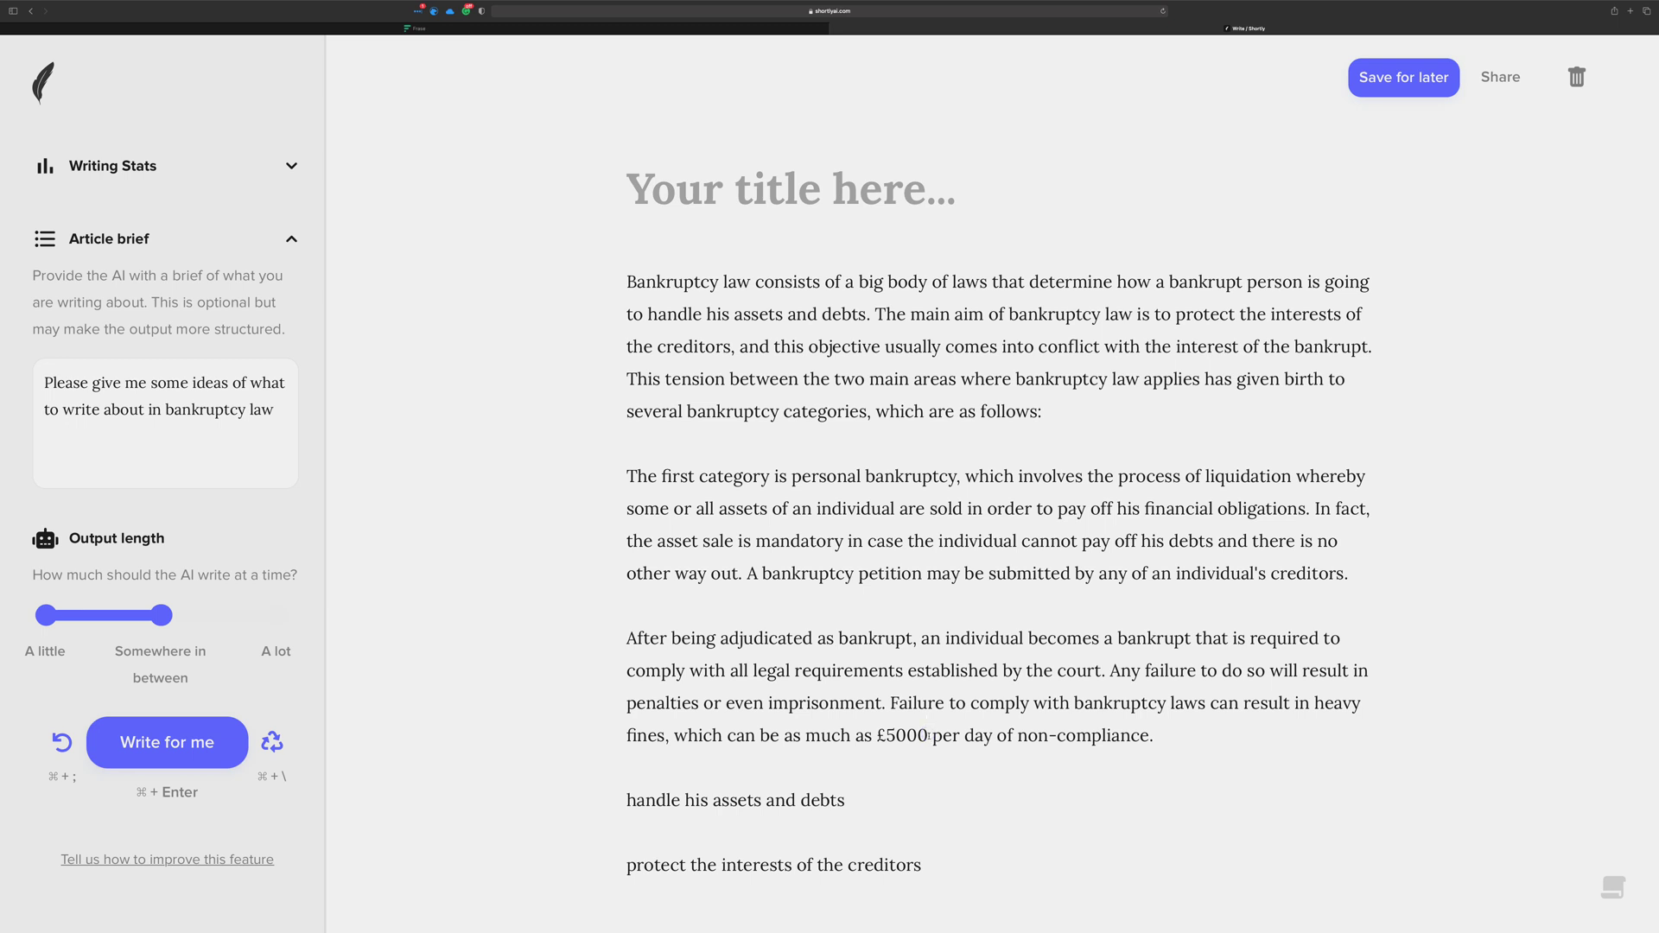
{"action": "left_click", "coordinate": [1054, 735]}
{"action": "left_click_drag", "start_coordinate": [1053, 730], "coordinate": [891, 704]}
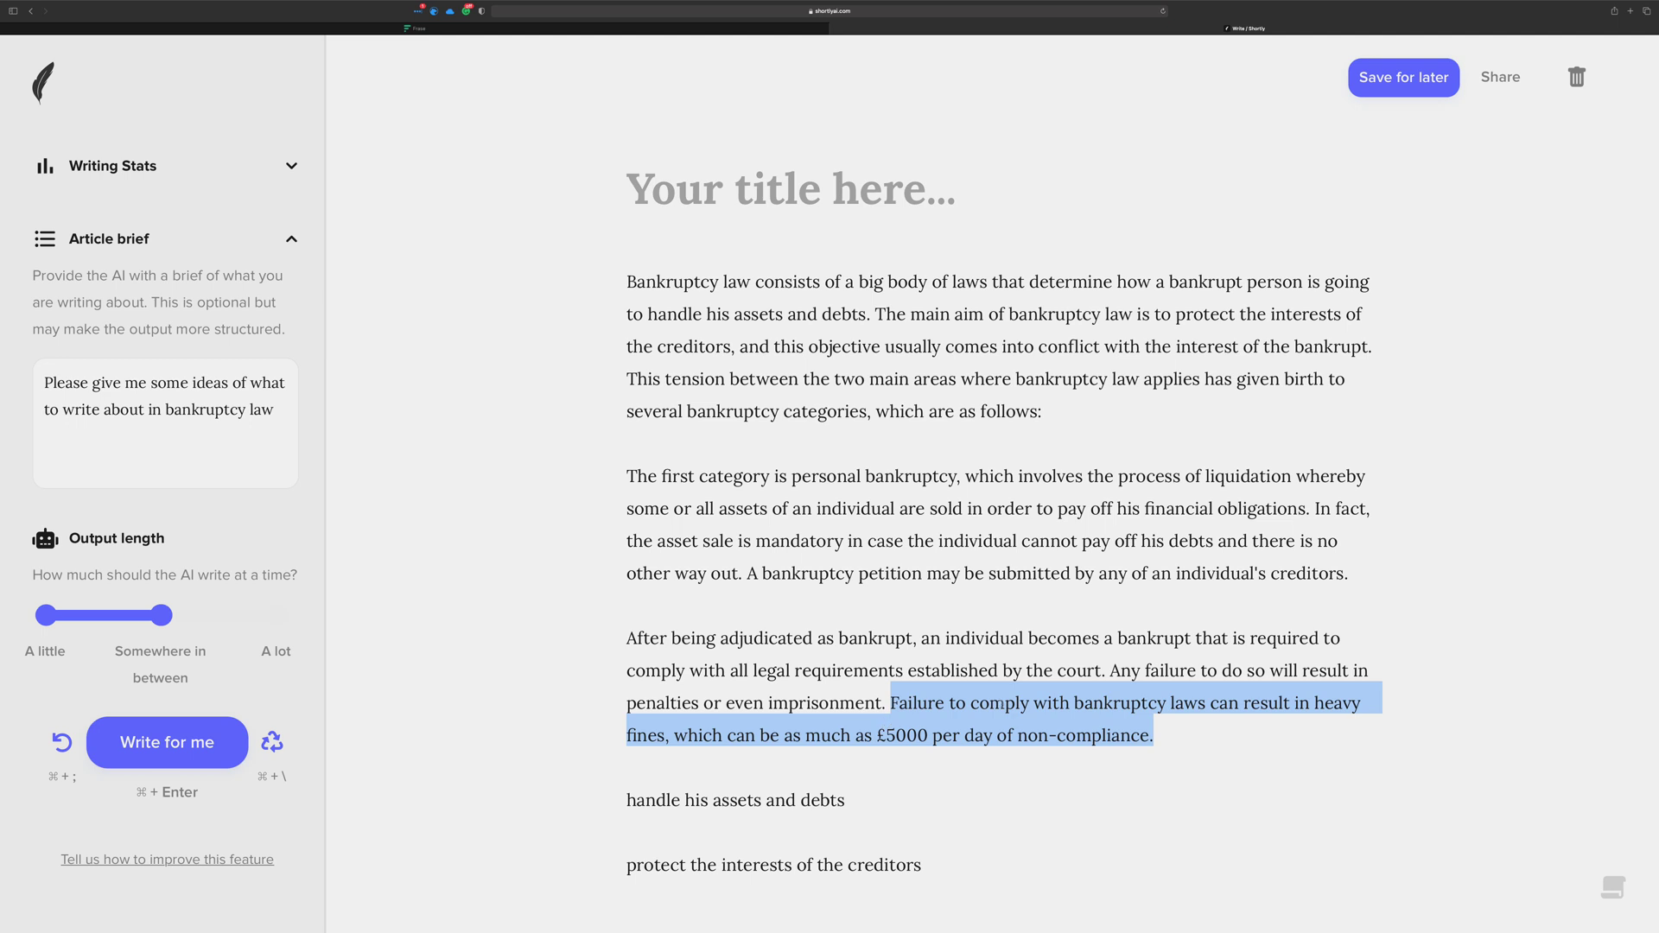
{"action": "left_click", "coordinate": [1165, 736]}
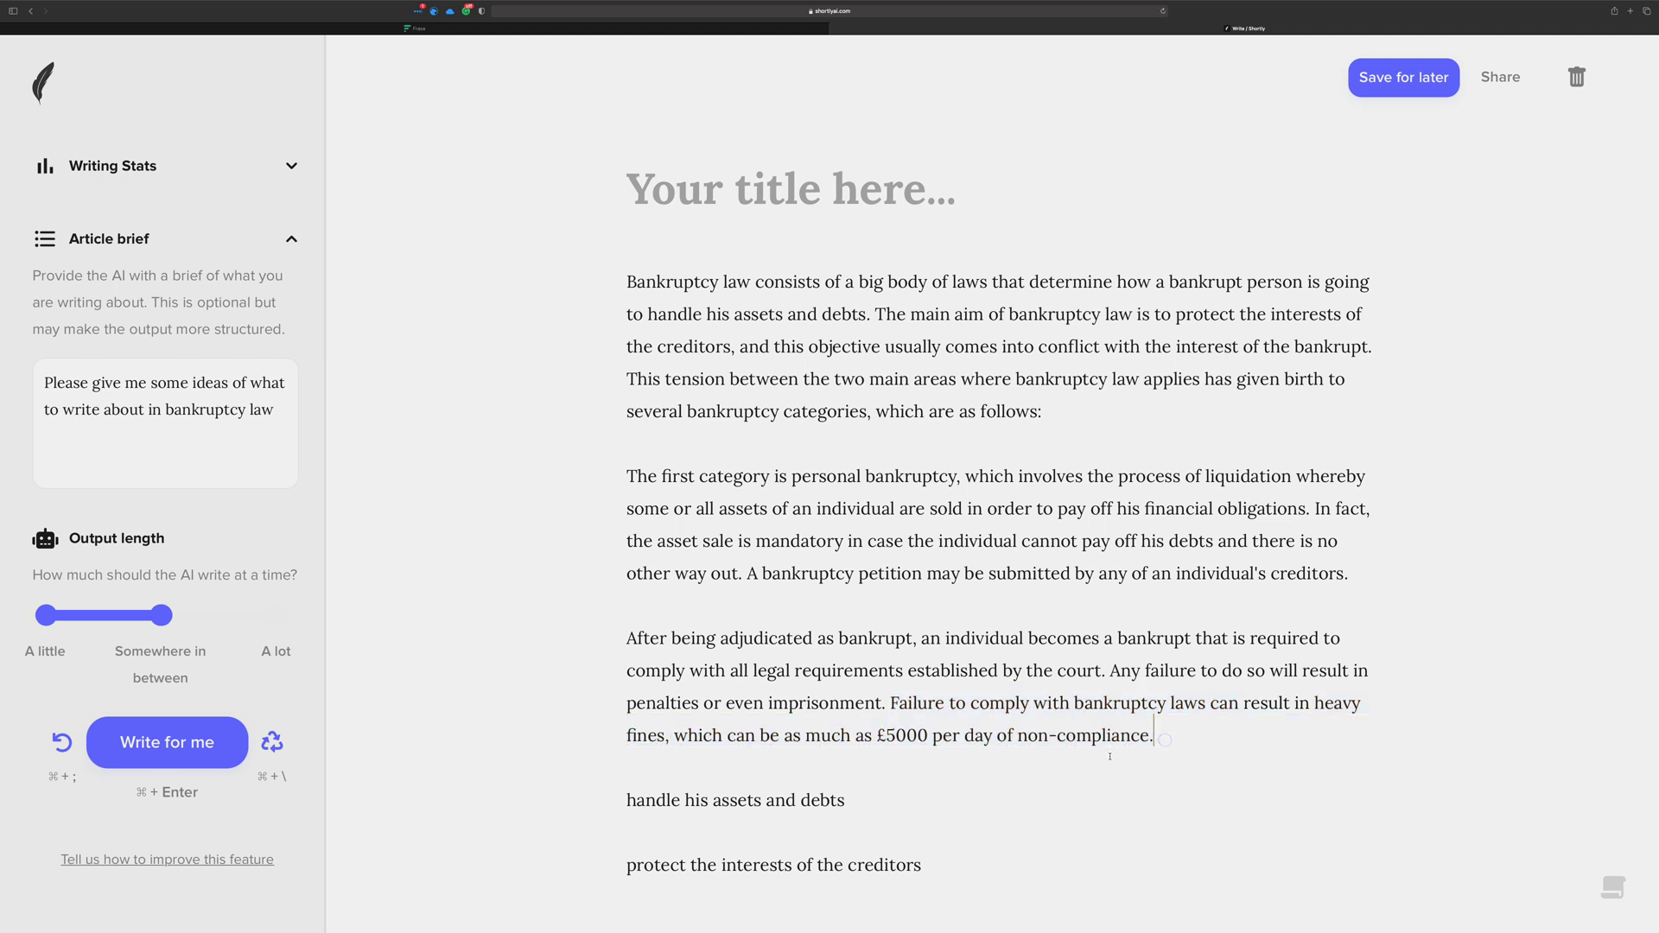
Add a 'personal bankruptcy' note below the creditors line
{"action": "scroll", "coordinate": [923, 769], "scroll_direction": "down", "scroll_amount": 2}
{"action": "scroll", "coordinate": [1136, 685], "scroll_direction": "down", "scroll_amount": 1}
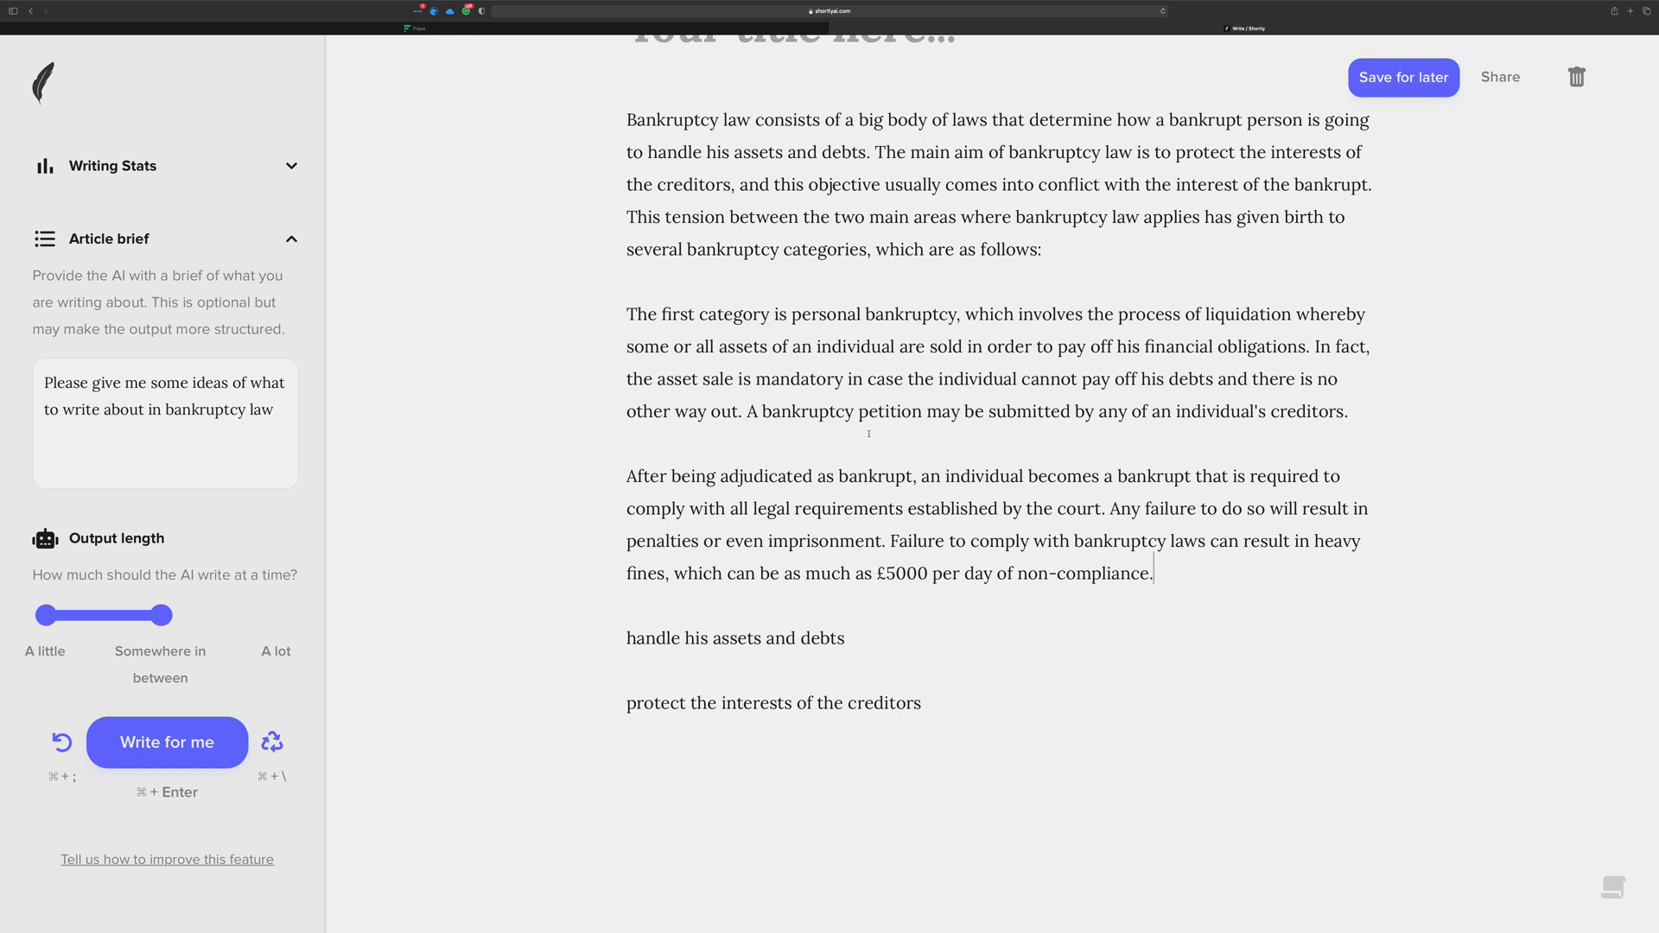
{"action": "left_click", "coordinate": [956, 712]}
{"action": "key", "text": "Return"}
{"action": "type", "text": "personal ban"}
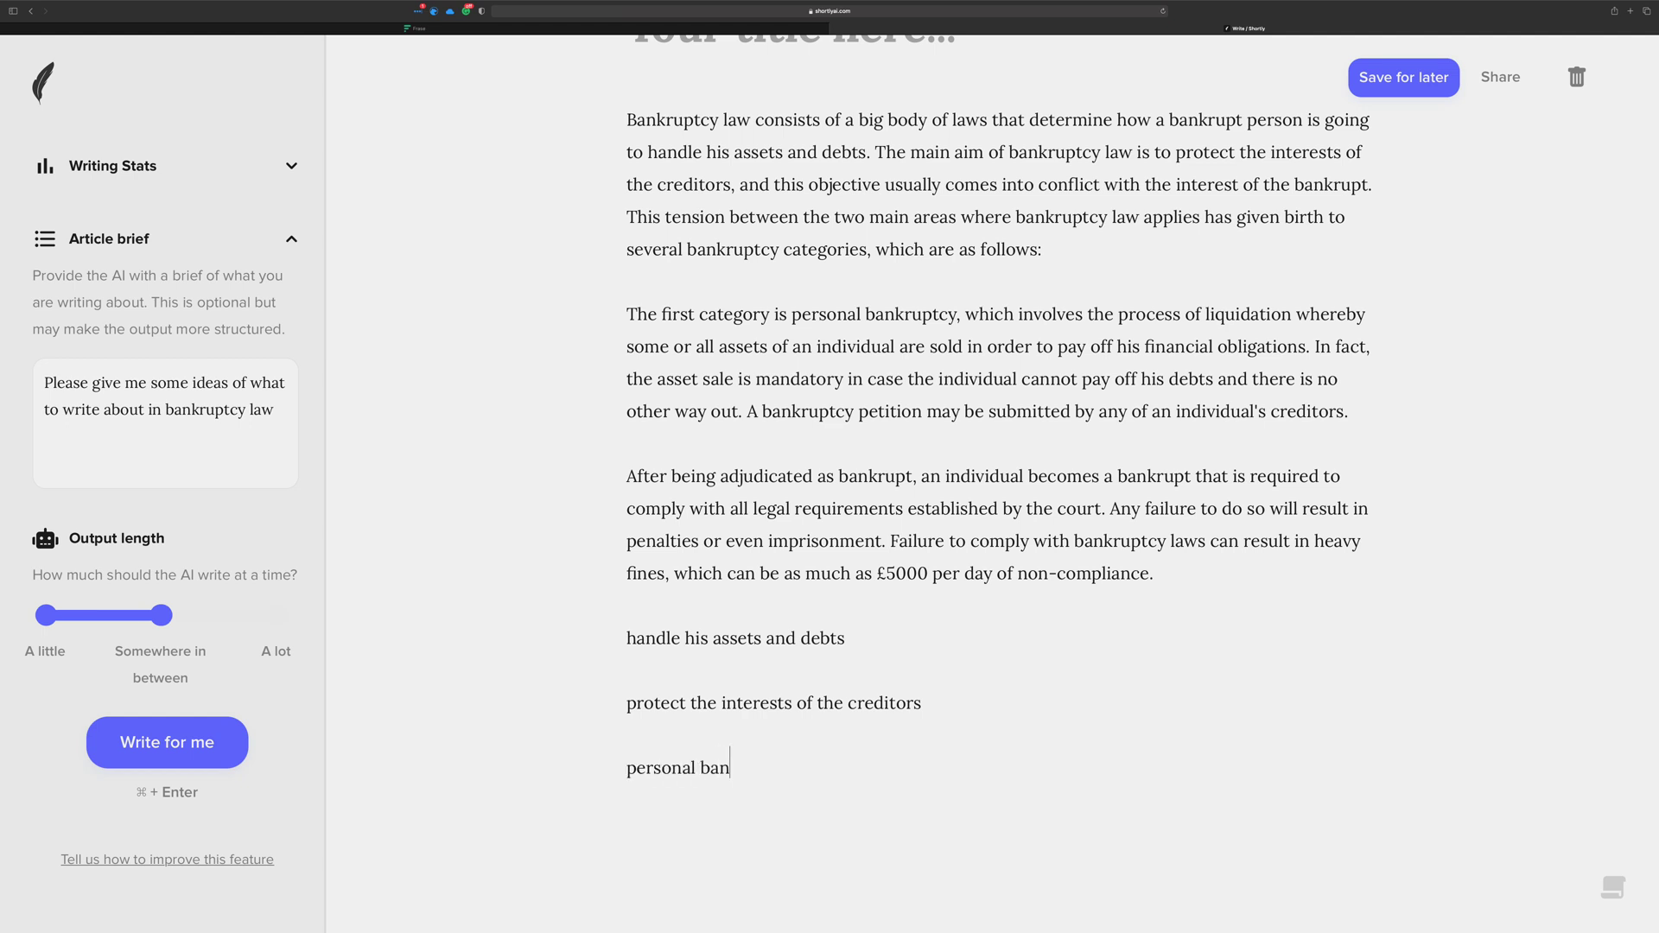
{"action": "type", "text": "kruptcy"}
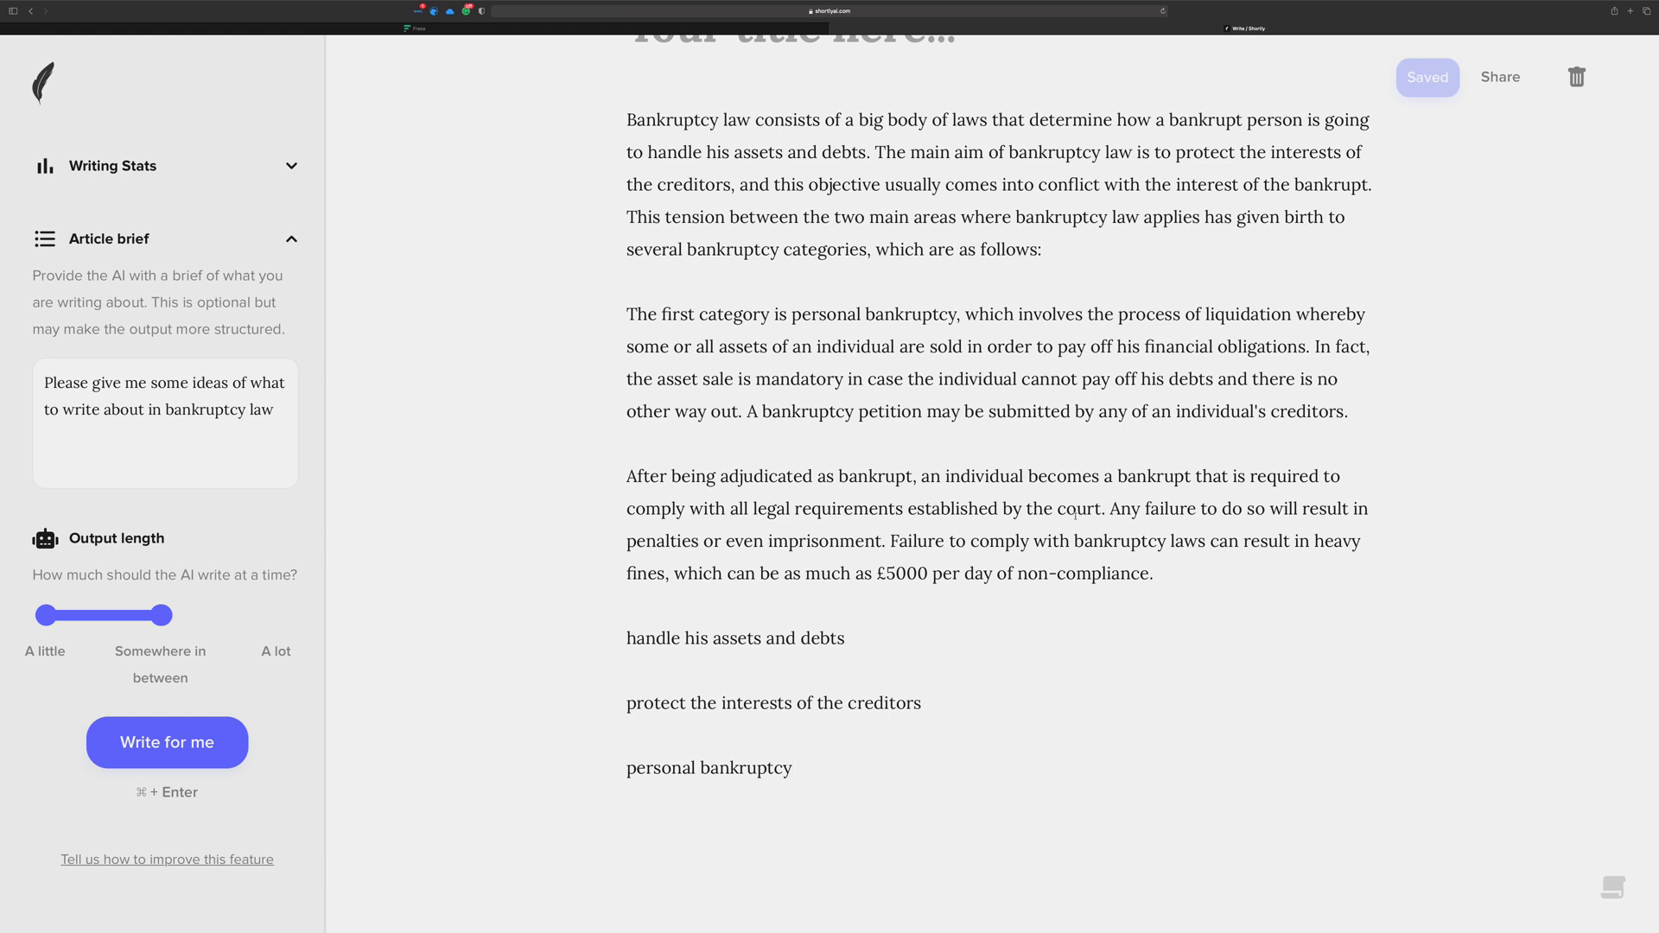
Add the note '-paying off financial obligations' under it
{"action": "key", "text": "Return"}
{"action": "type", "text": "-"}
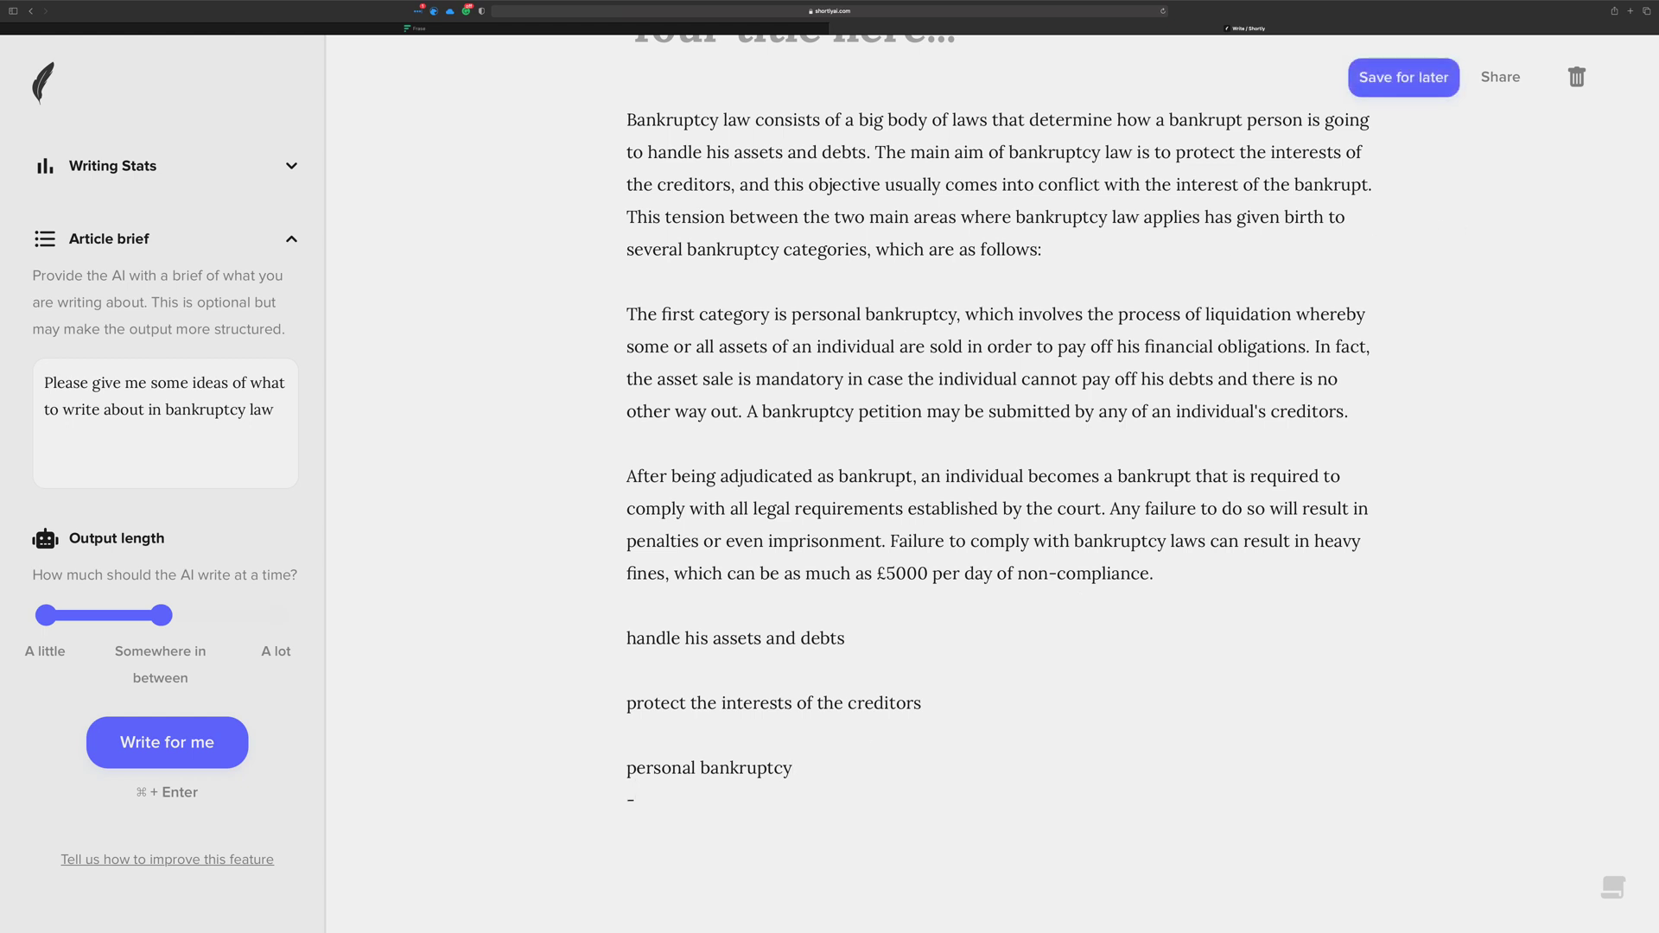
{"action": "type", "text": "paying off financial oblicagat"}
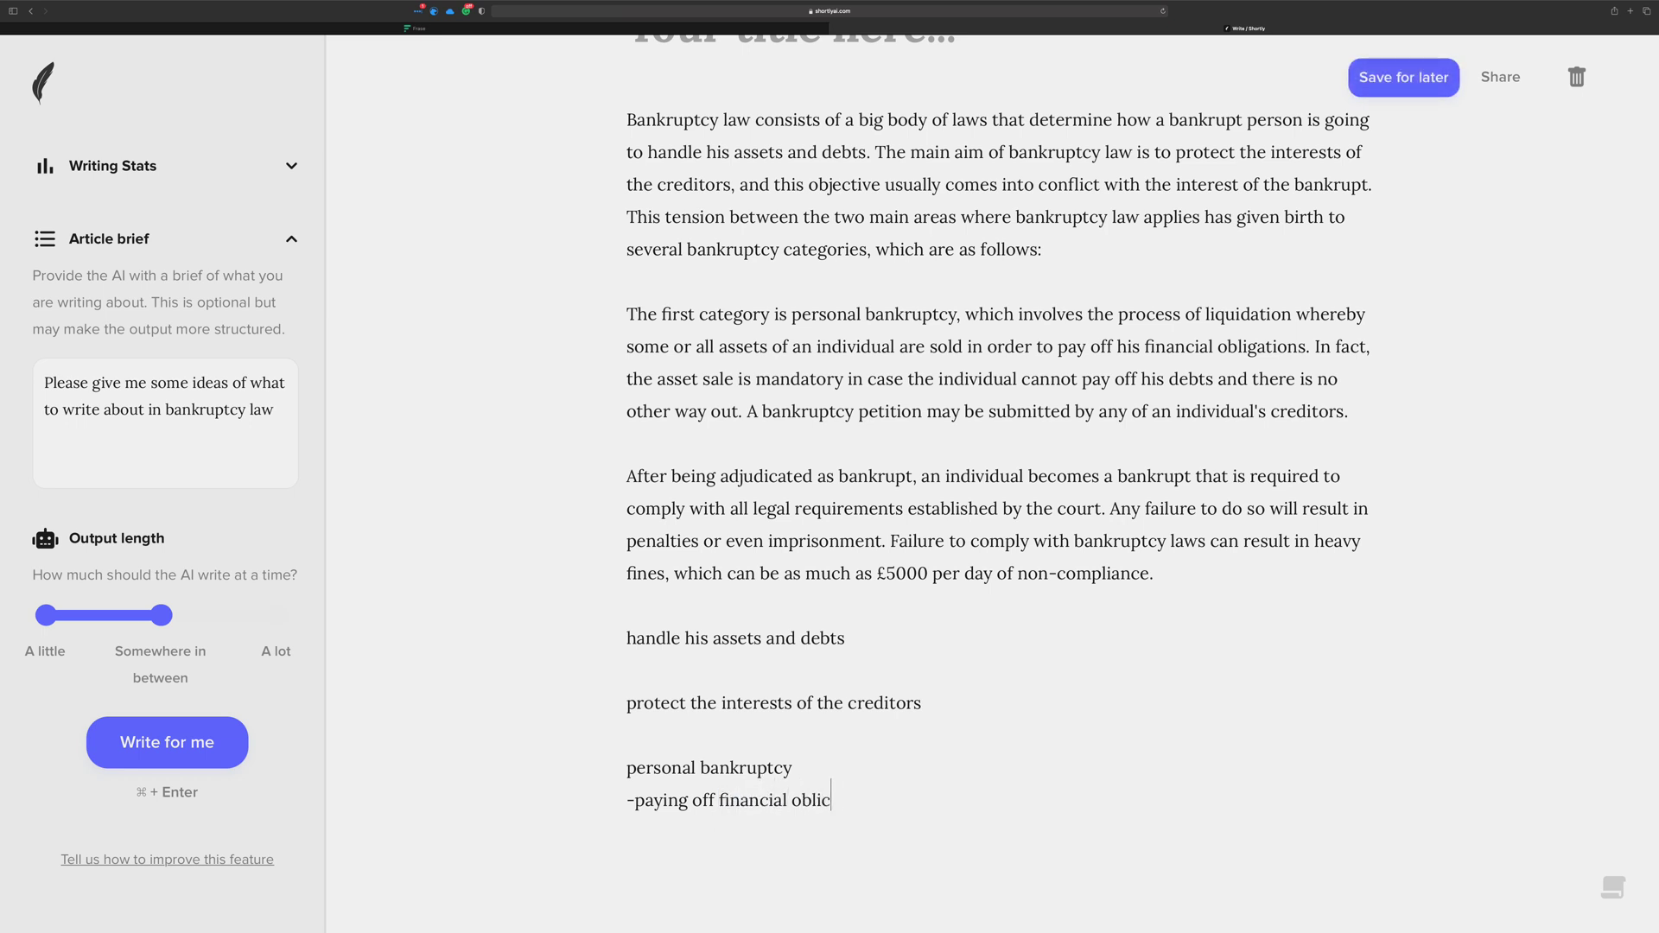
{"action": "key", "text": "BackSpace"}
{"action": "key", "text": "BackSpace"}
{"action": "key", "text": "BackSpace"}
{"action": "key", "text": "BackSpace"}
{"action": "key", "text": "BackSpace"}
{"action": "type", "text": "gations"}
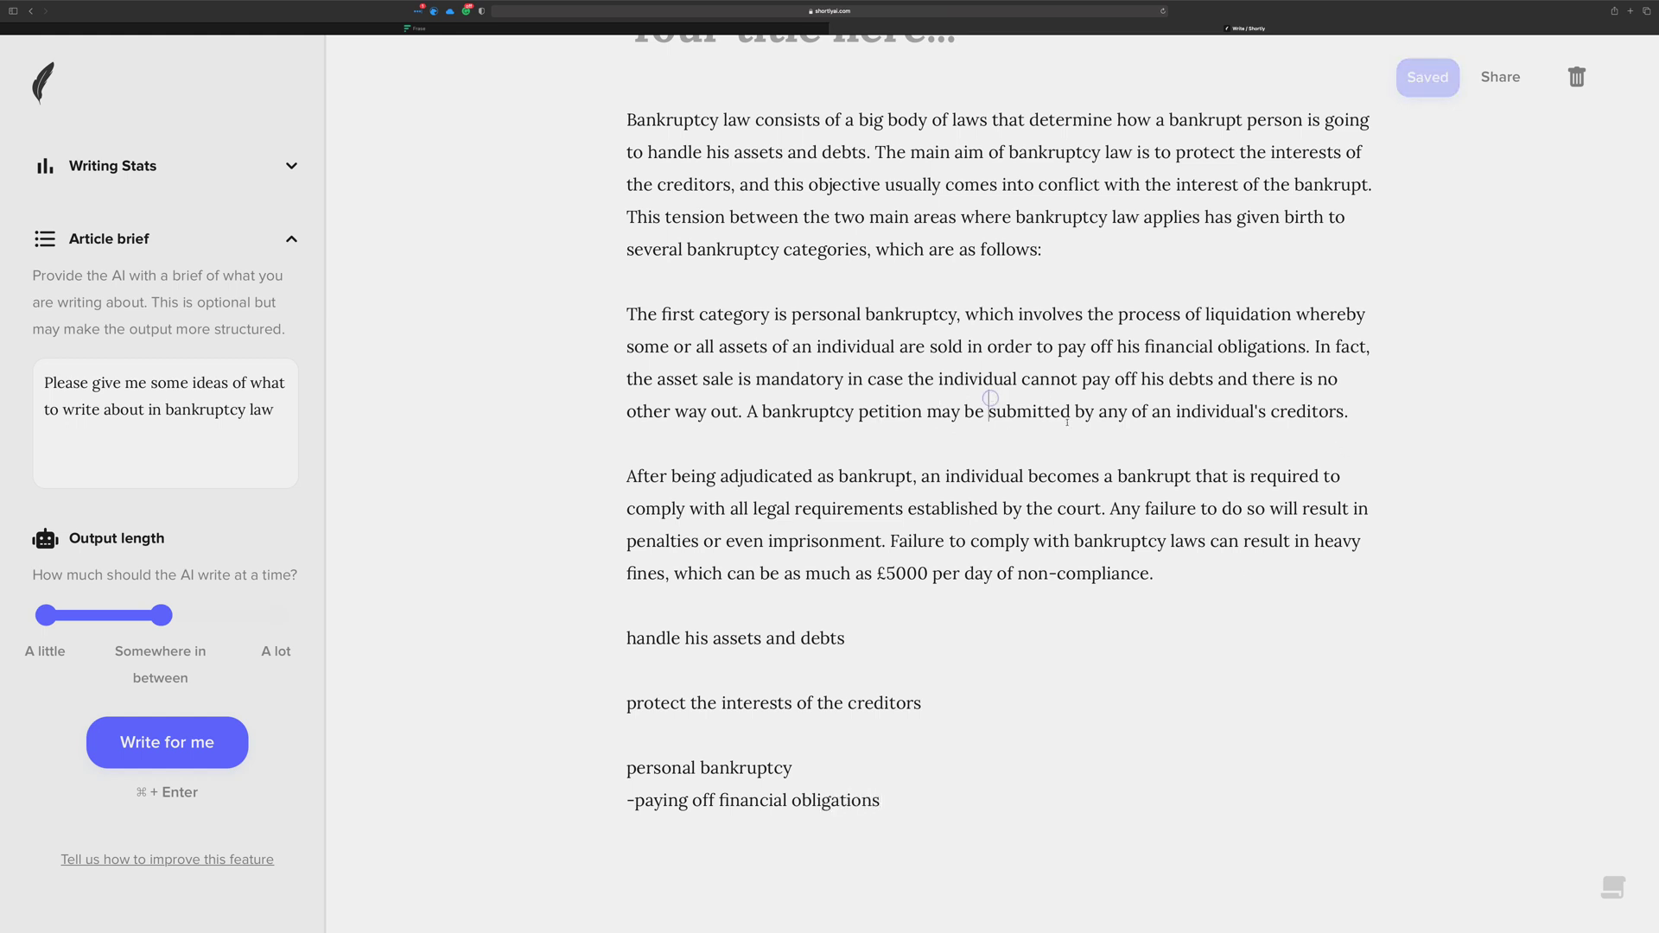
{"action": "left_click", "coordinate": [1350, 410]}
Add the note 'comply with applicable laws' below the obligations line
{"action": "left_click", "coordinate": [891, 795]}
{"action": "key", "text": "Return"}
{"action": "type", "text": "compl"}
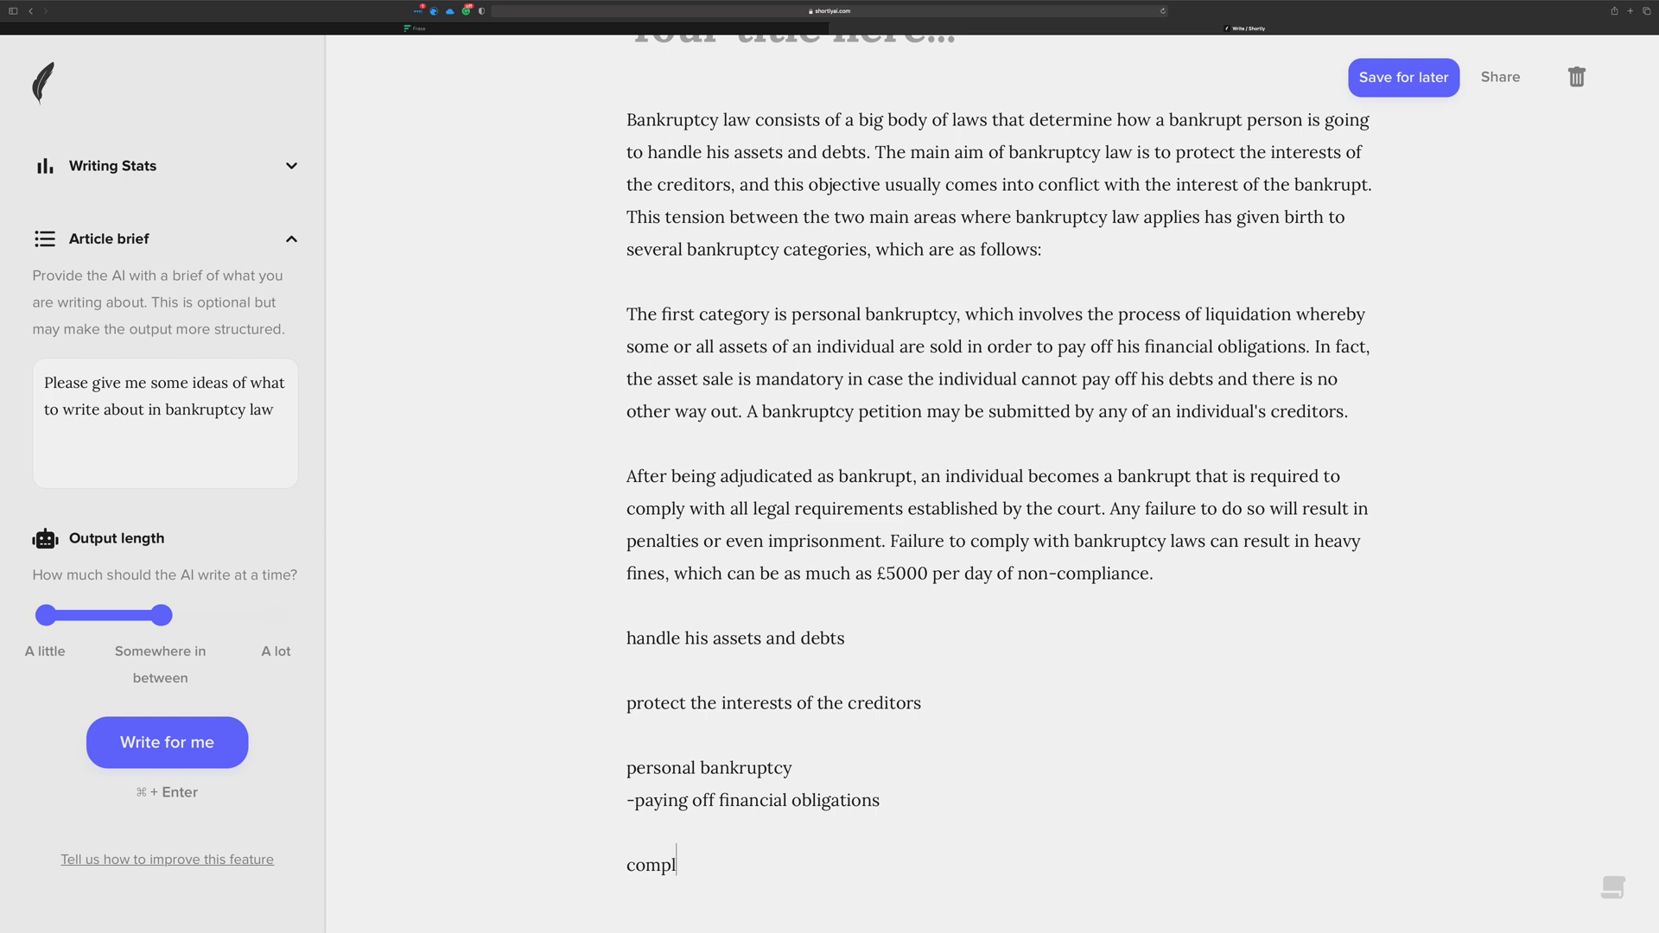
{"action": "type", "text": "y with applicable laws"}
{"action": "left_click", "coordinate": [908, 666]}
{"action": "left_click", "coordinate": [1158, 573]}
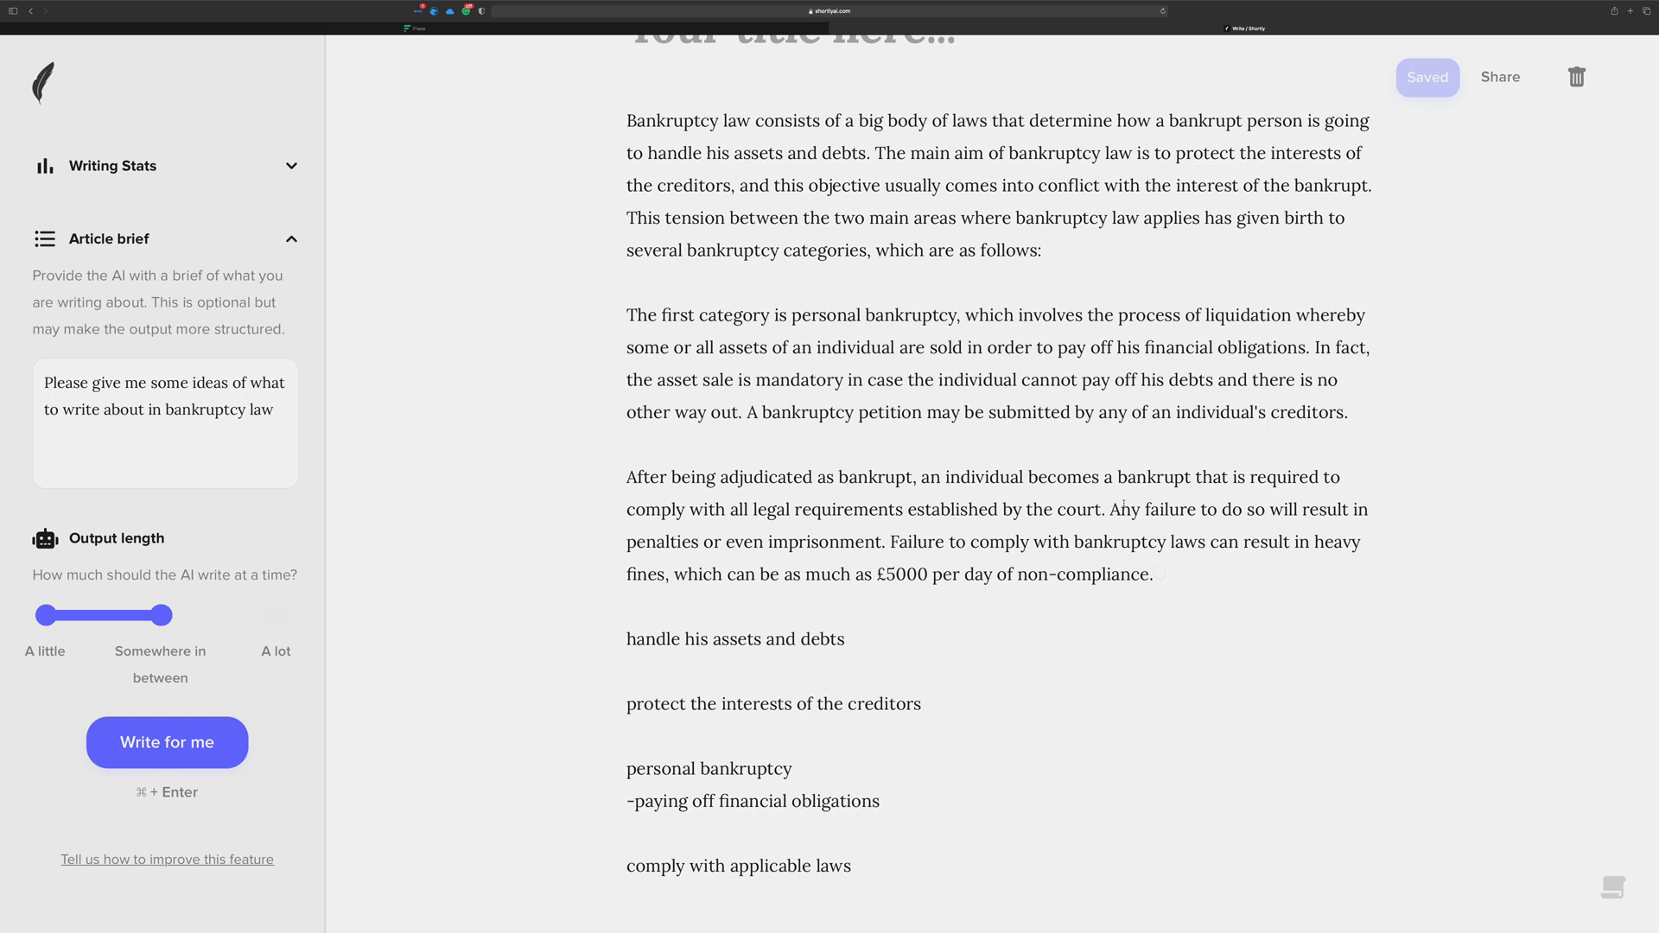
Move the adjudicated-bankrupt paragraph under 'comply with applicable laws' and add a /// marker above it
{"action": "left_click_drag", "start_coordinate": [1159, 573], "coordinate": [609, 469]}
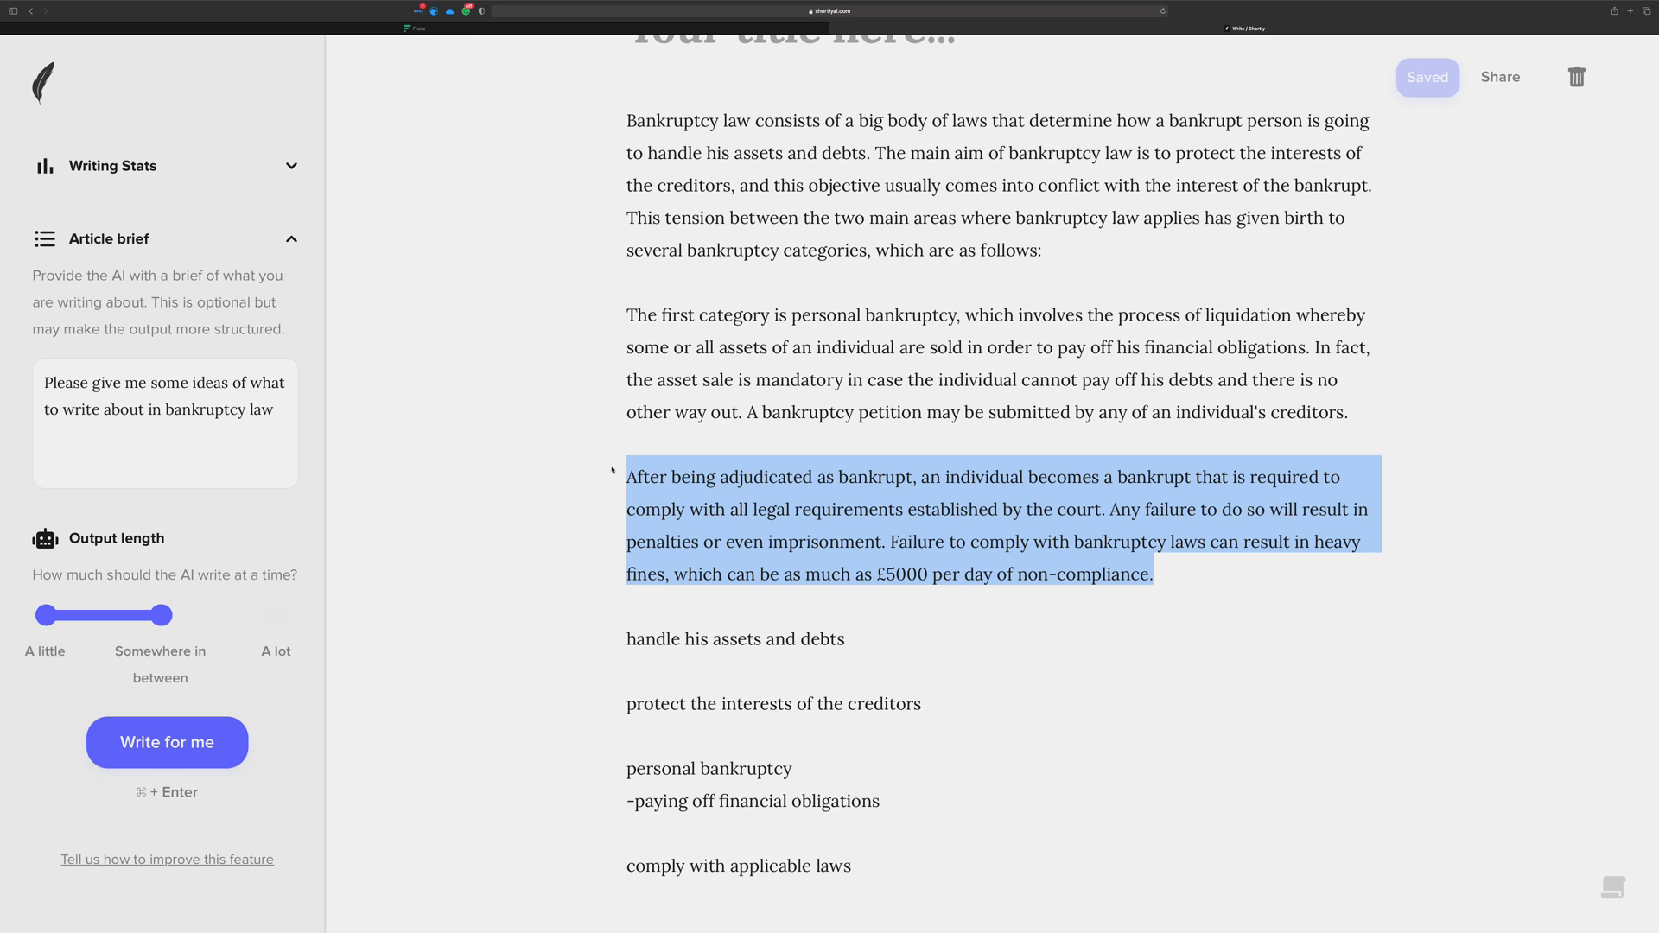
{"action": "key", "text": "super+x"}
{"action": "left_click", "coordinate": [904, 771]}
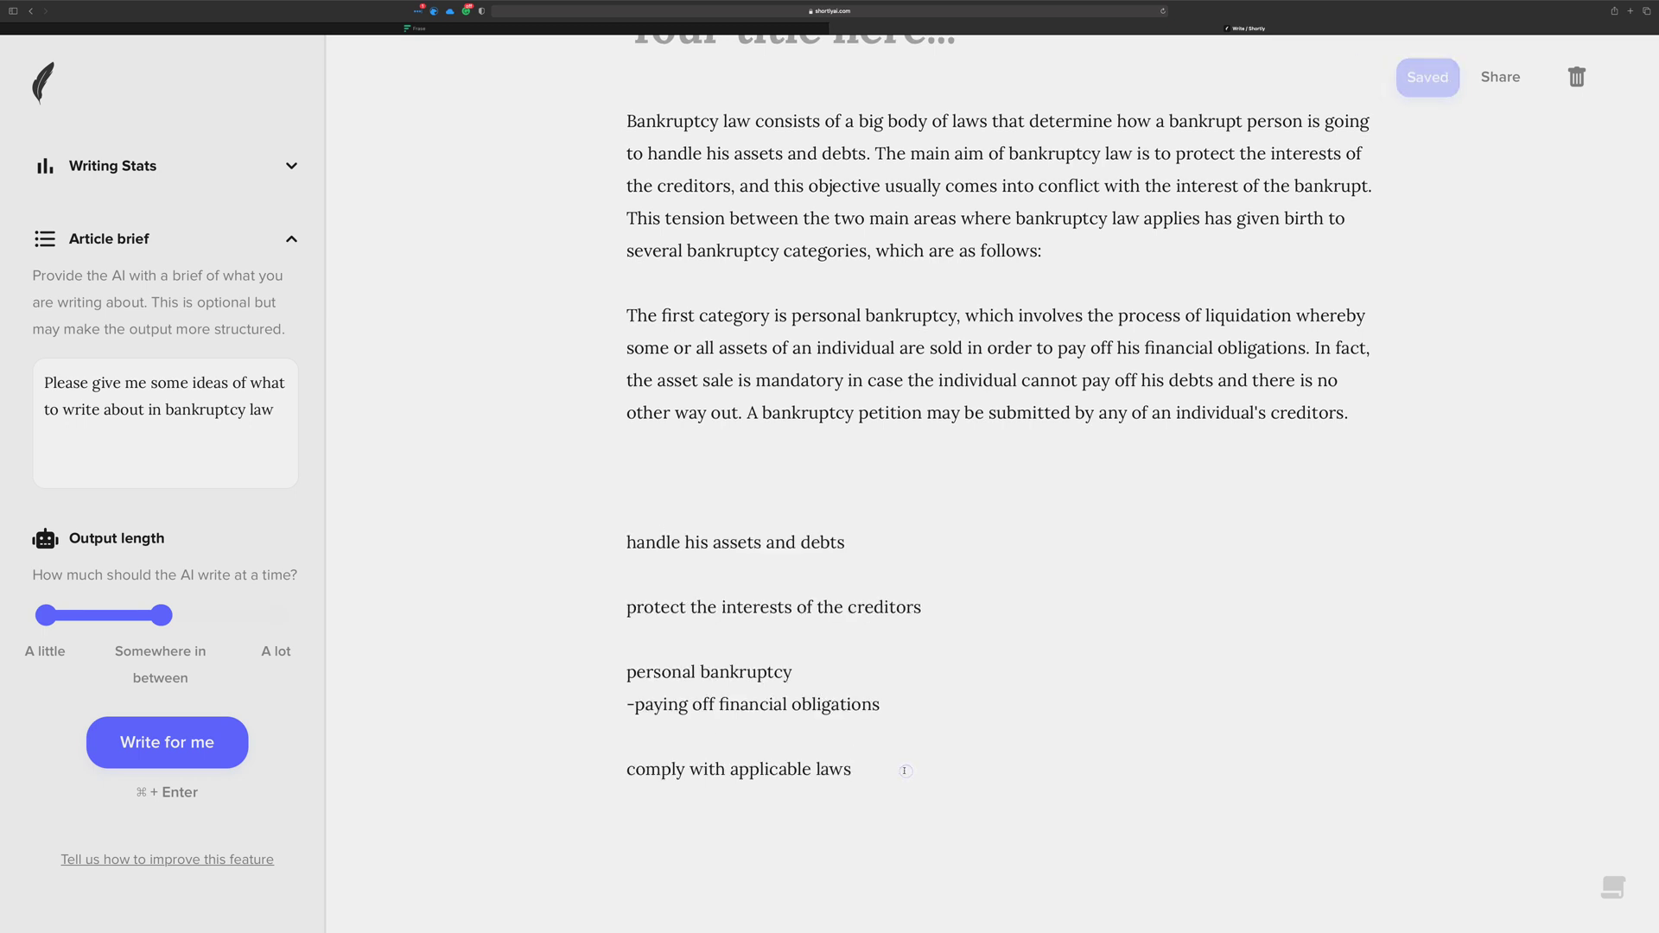
{"action": "key", "text": "Return"}
{"action": "key", "text": "super+v"}
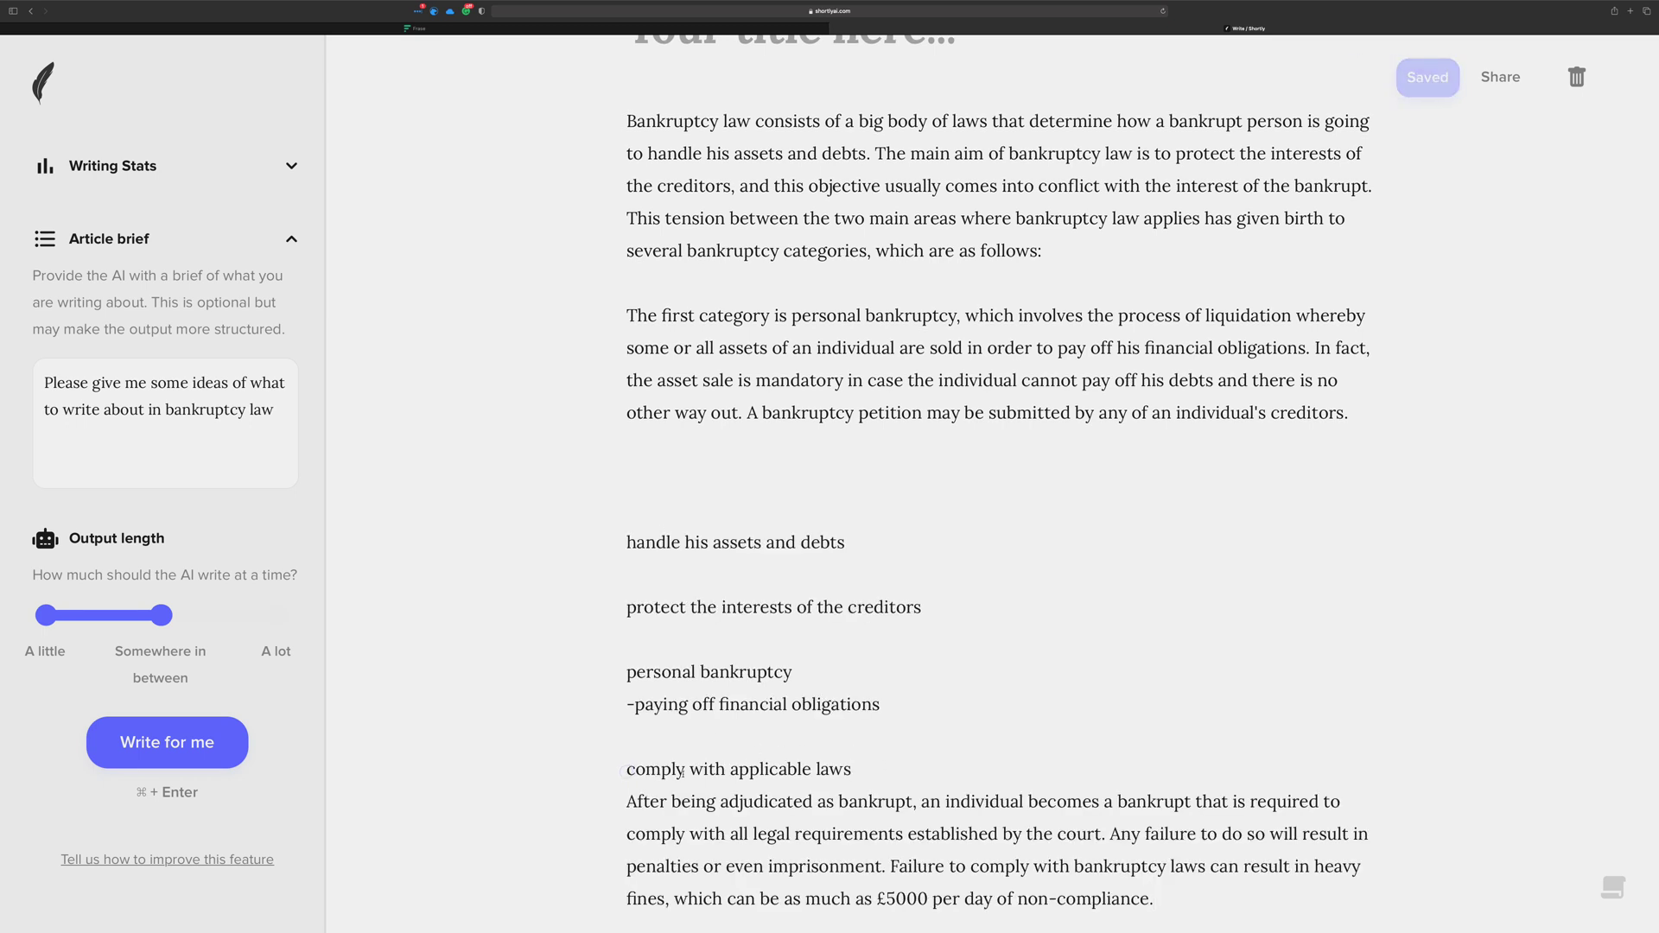
{"action": "key", "text": "Up"}
{"action": "key", "text": "Return"}
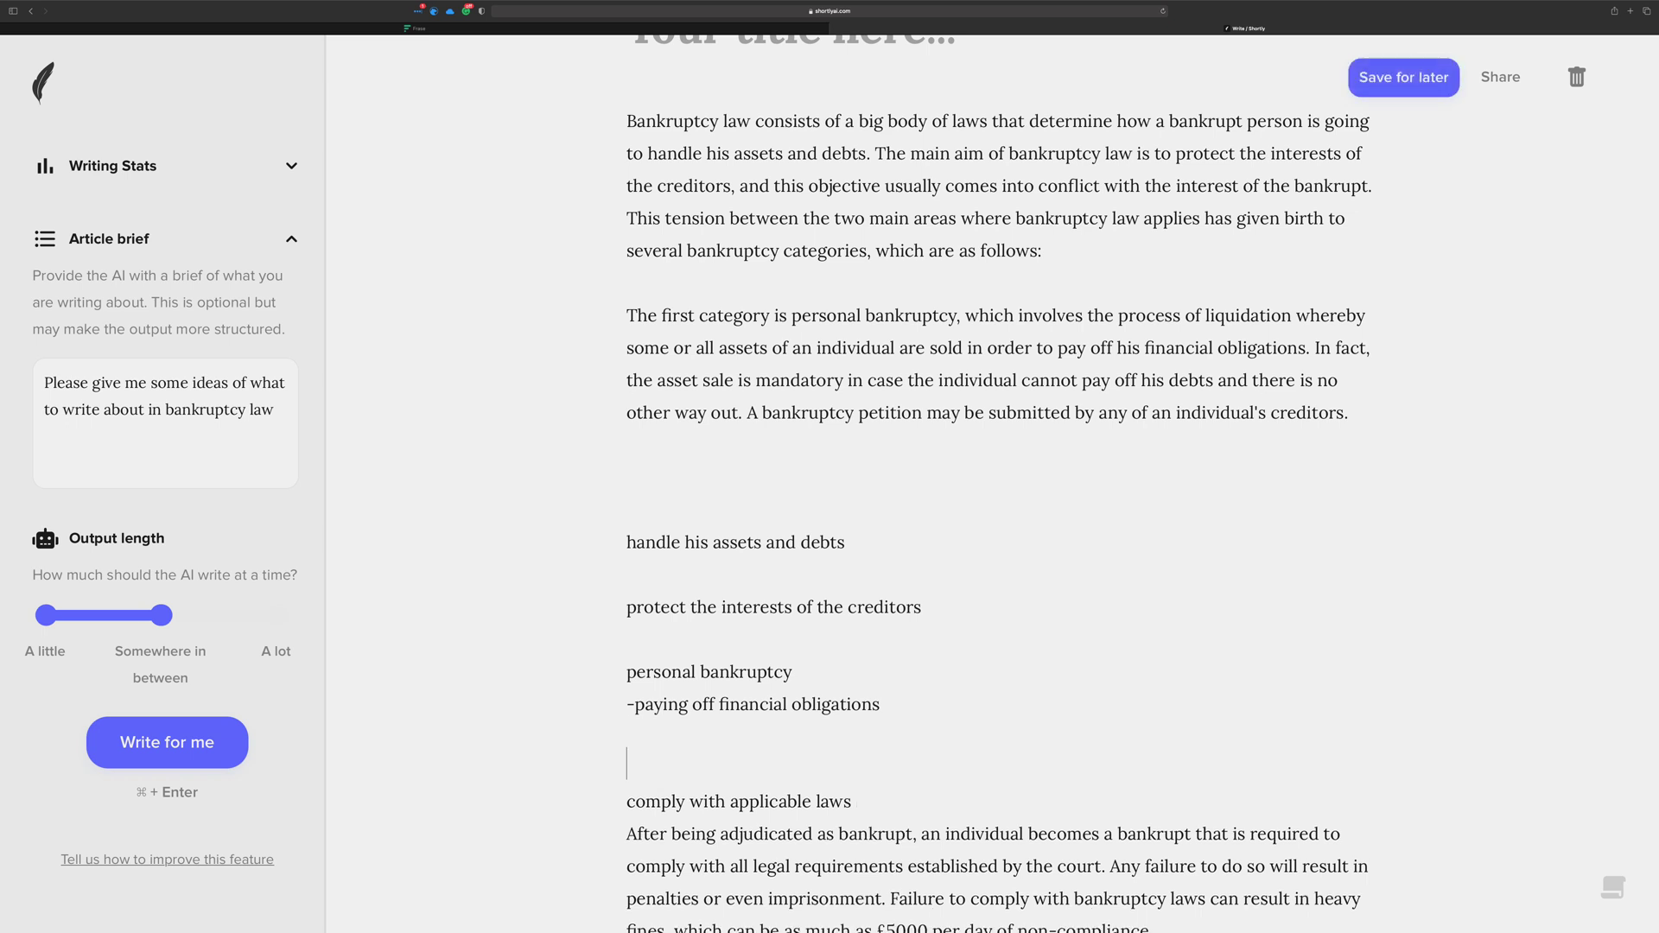
{"action": "type", "text": "///"}
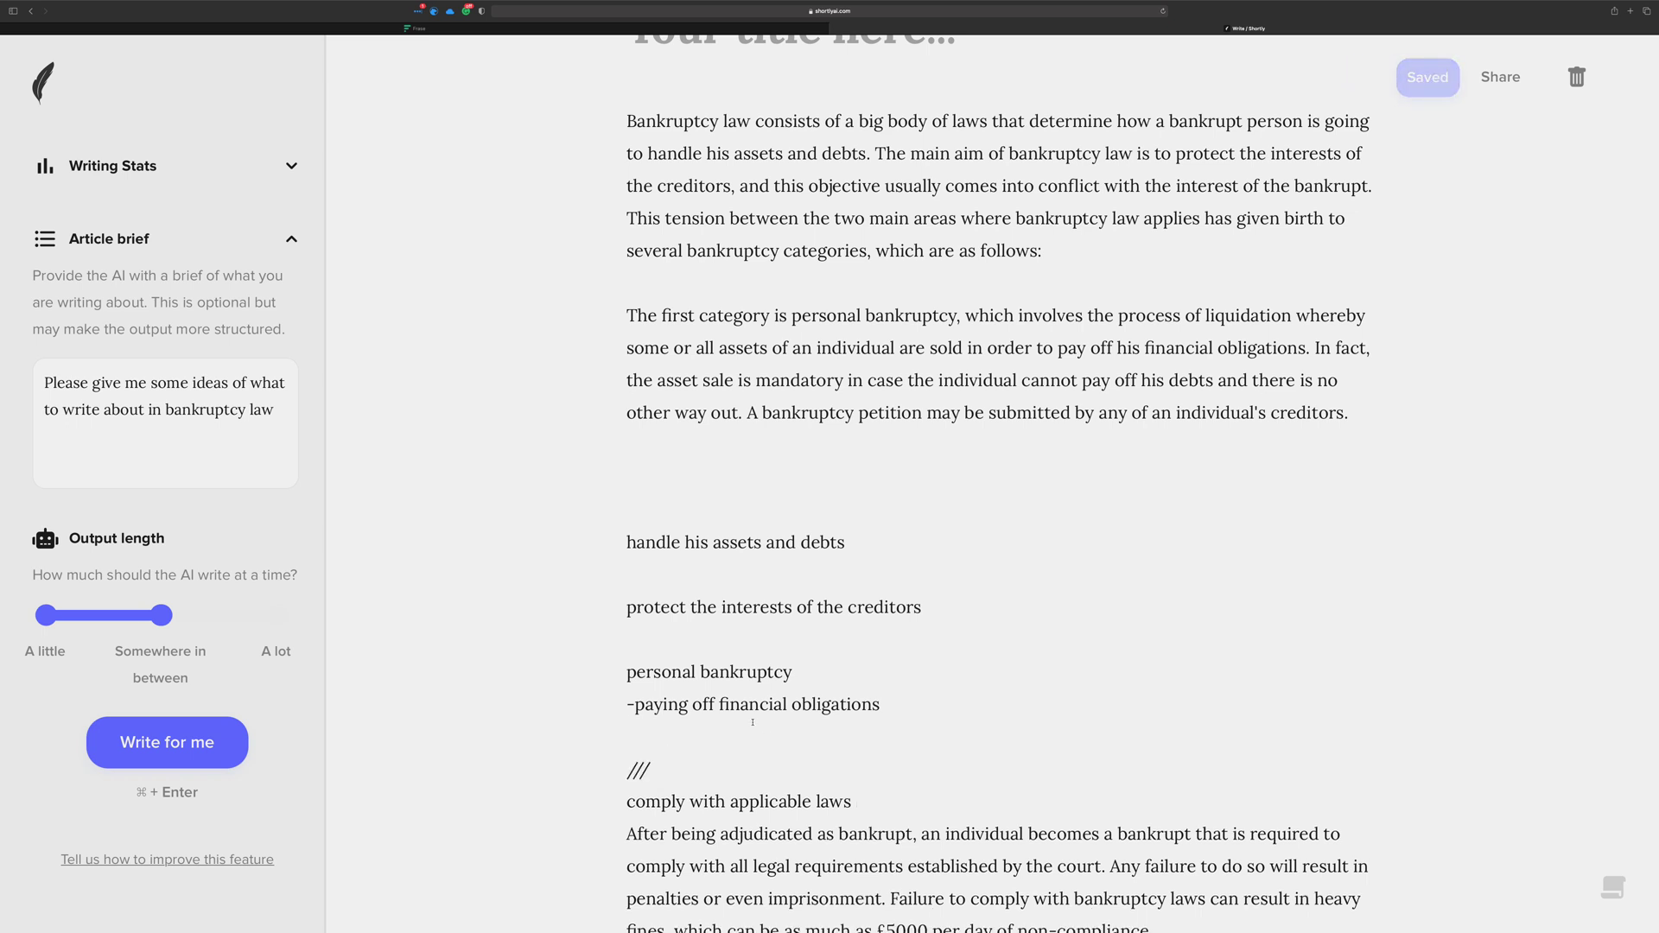
{"action": "left_click_drag", "start_coordinate": [681, 768], "coordinate": [584, 769]}
{"action": "left_click", "coordinate": [915, 687]}
Reword the second paragraph's opening so it starts with 'Personal bankruptcy', dropping 'The first category is' and 'which'
{"action": "double_click", "coordinate": [638, 315]}
{"action": "left_click", "coordinate": [735, 315]}
{"action": "left_click_drag", "start_coordinate": [792, 315], "coordinate": [619, 318]}
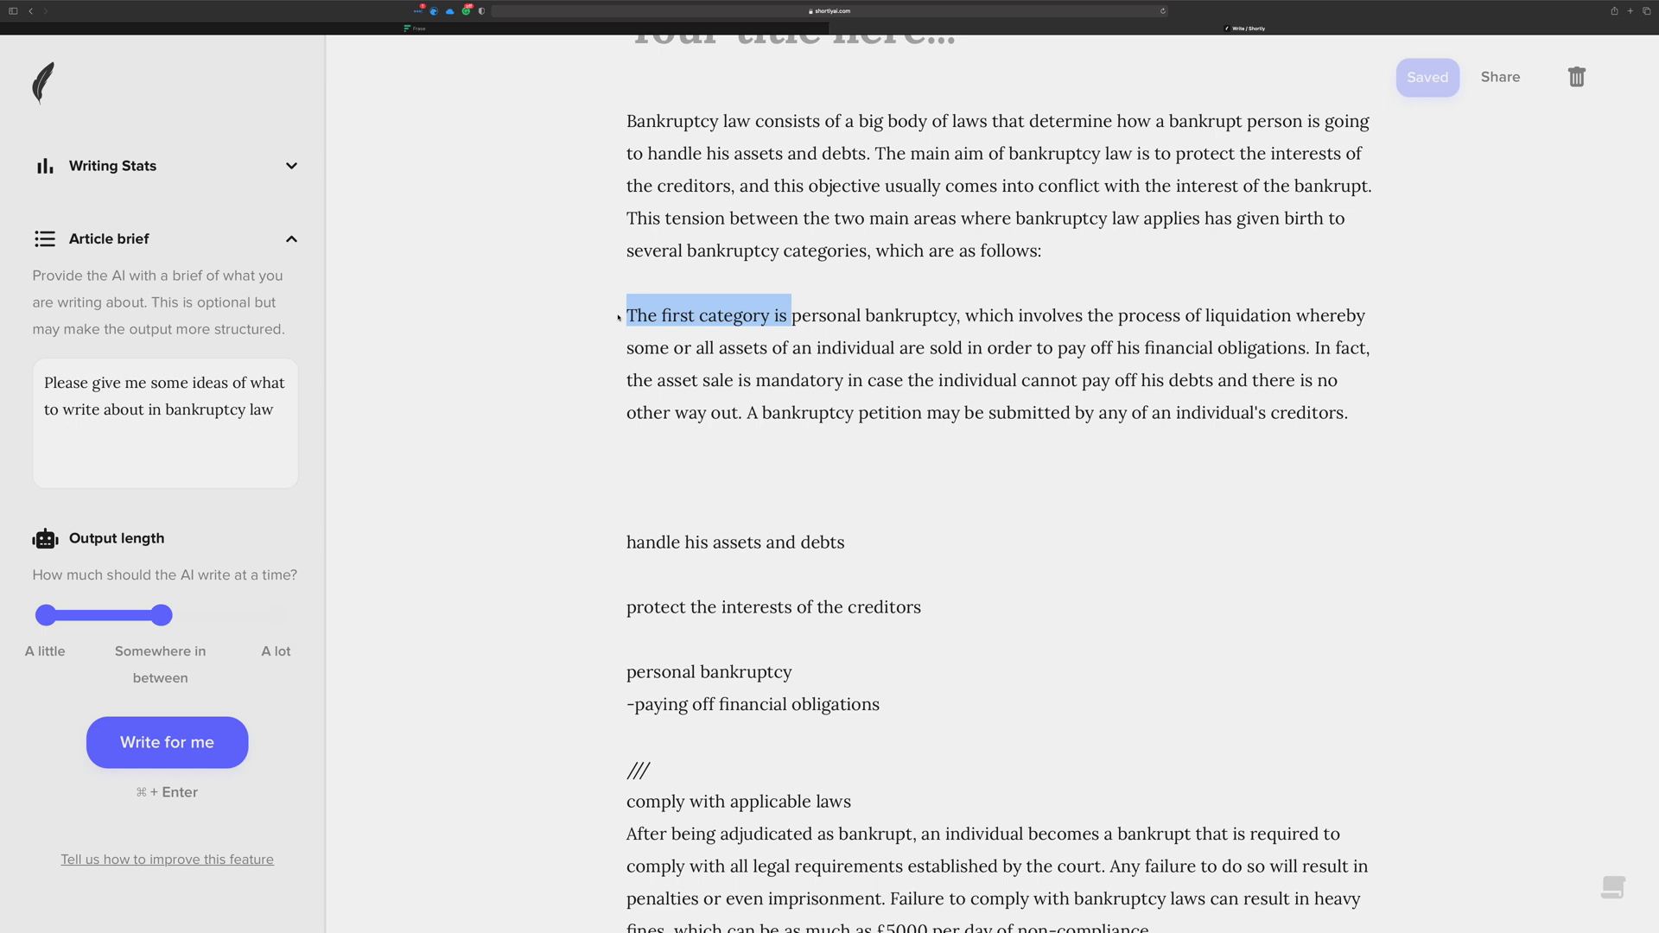
{"action": "key", "text": "BackSpace"}
{"action": "key", "text": "Delete"}
{"action": "type", "text": "P"}
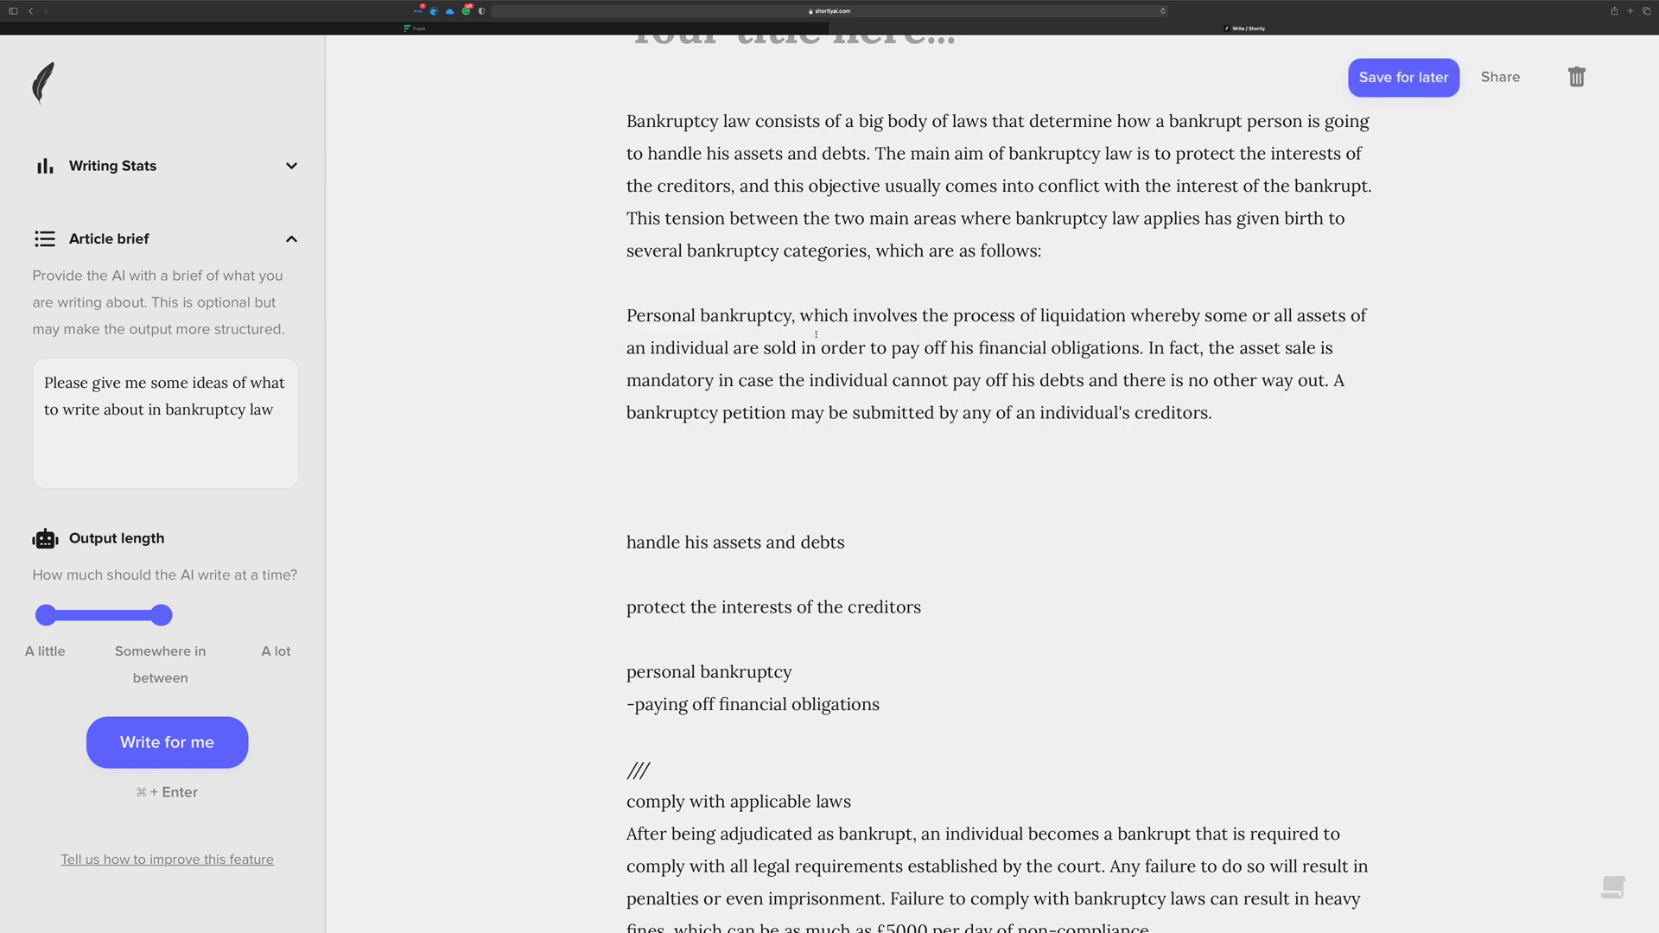
{"action": "double_click", "coordinate": [835, 315]}
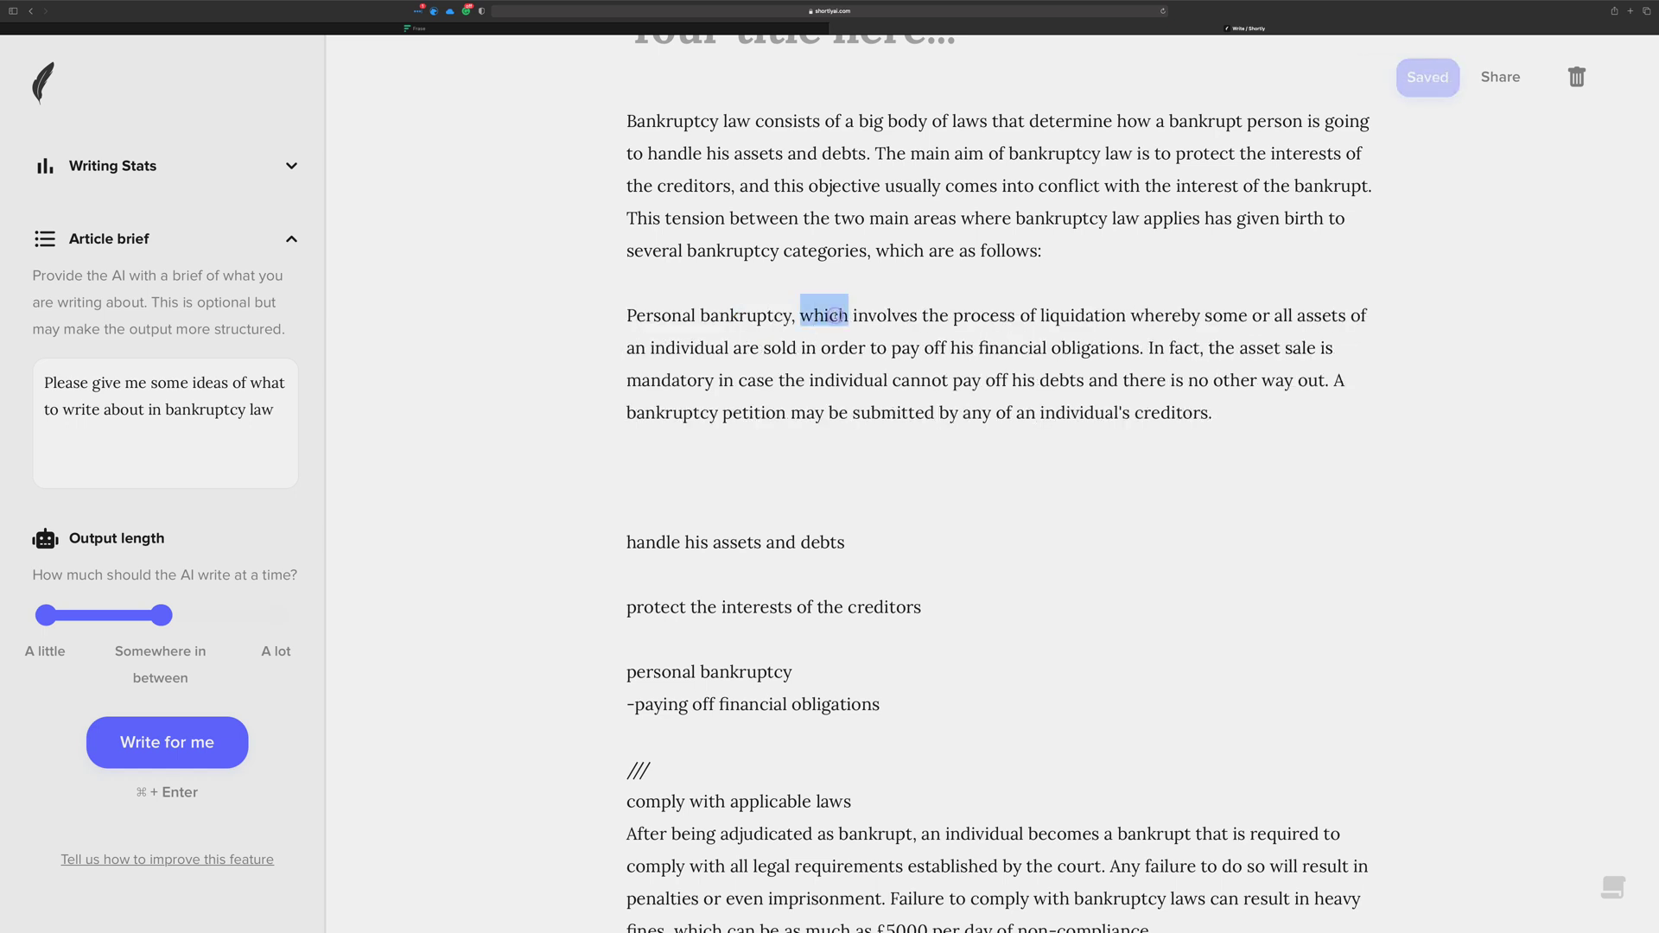
{"action": "key", "text": "BackSpace"}
{"action": "key", "text": "BackSpace"}
{"action": "key", "text": "BackSpace"}
{"action": "key", "text": "BackSpace"}
{"action": "type", "text": "y"}
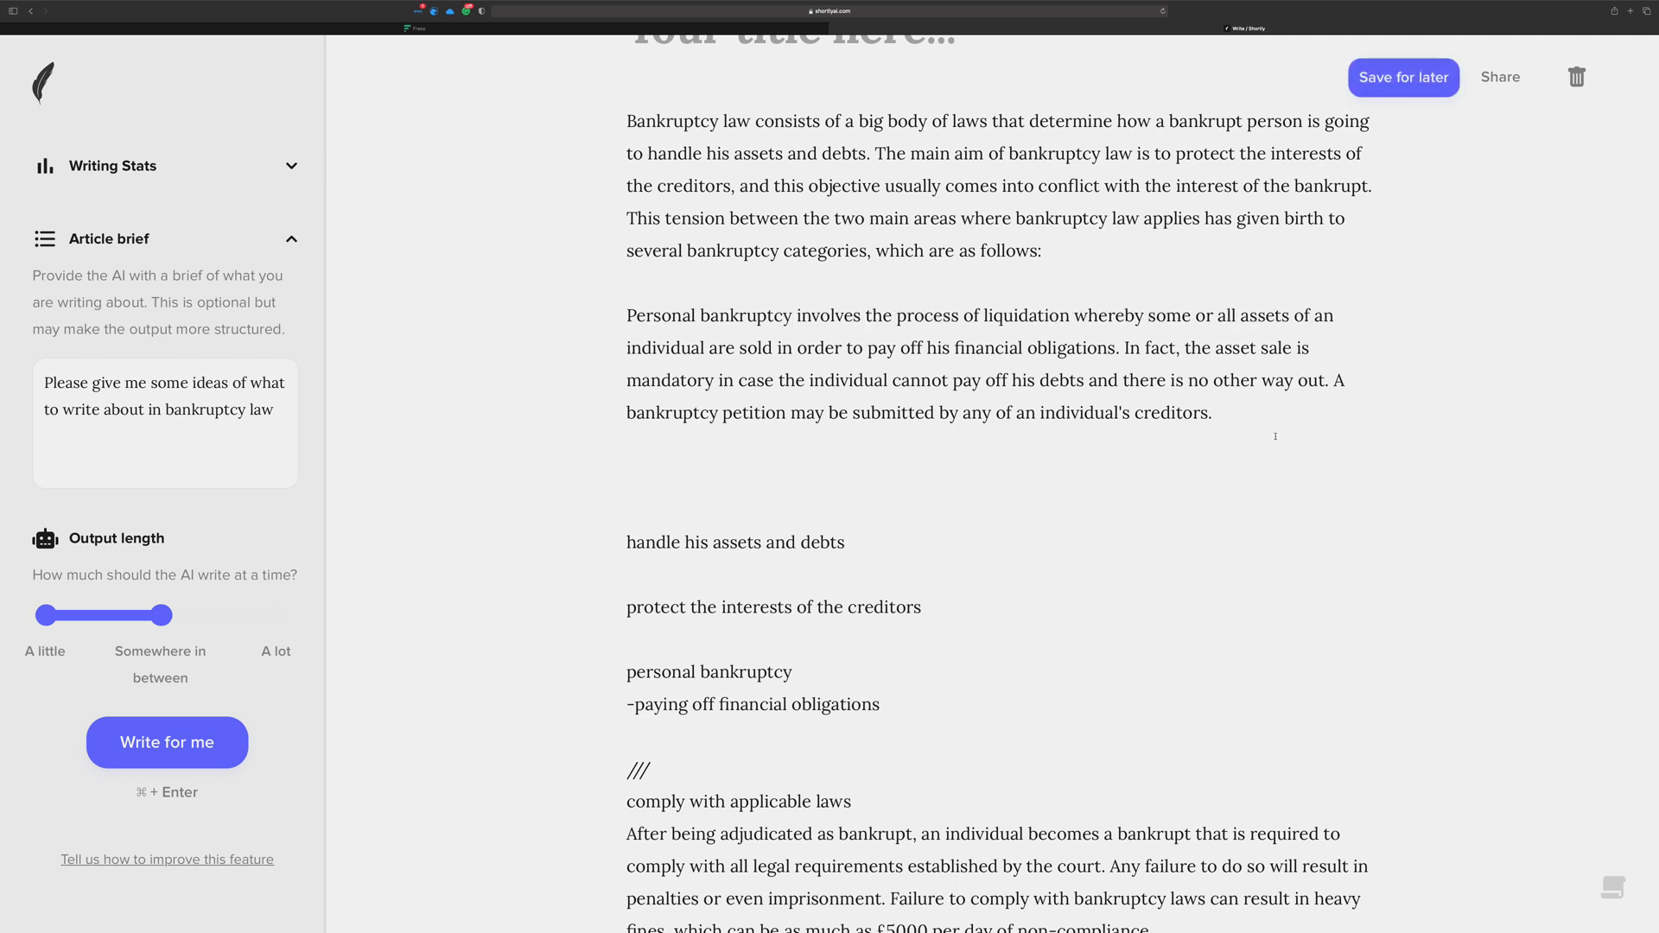
Move the Personal bankruptcy paragraph into place of the paying-off-obligations note and add a /// marker
{"action": "left_click_drag", "start_coordinate": [1231, 415], "coordinate": [551, 318]}
{"action": "key", "text": "super+c"}
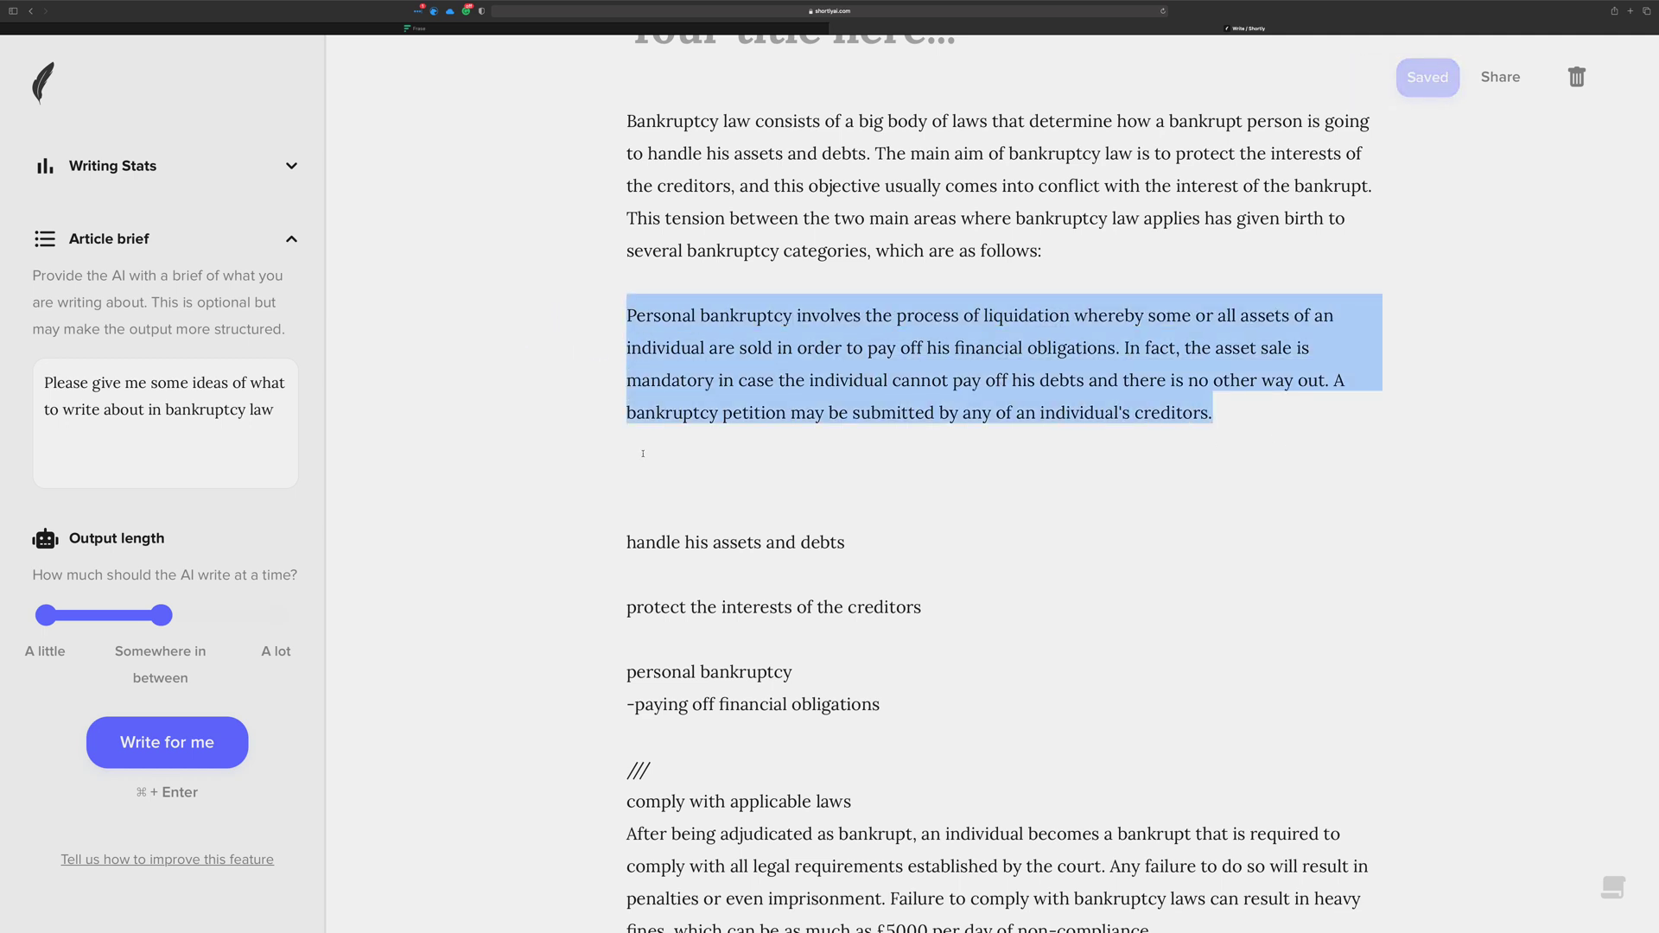
{"action": "key", "text": "BackSpace"}
{"action": "left_click", "coordinate": [912, 606]}
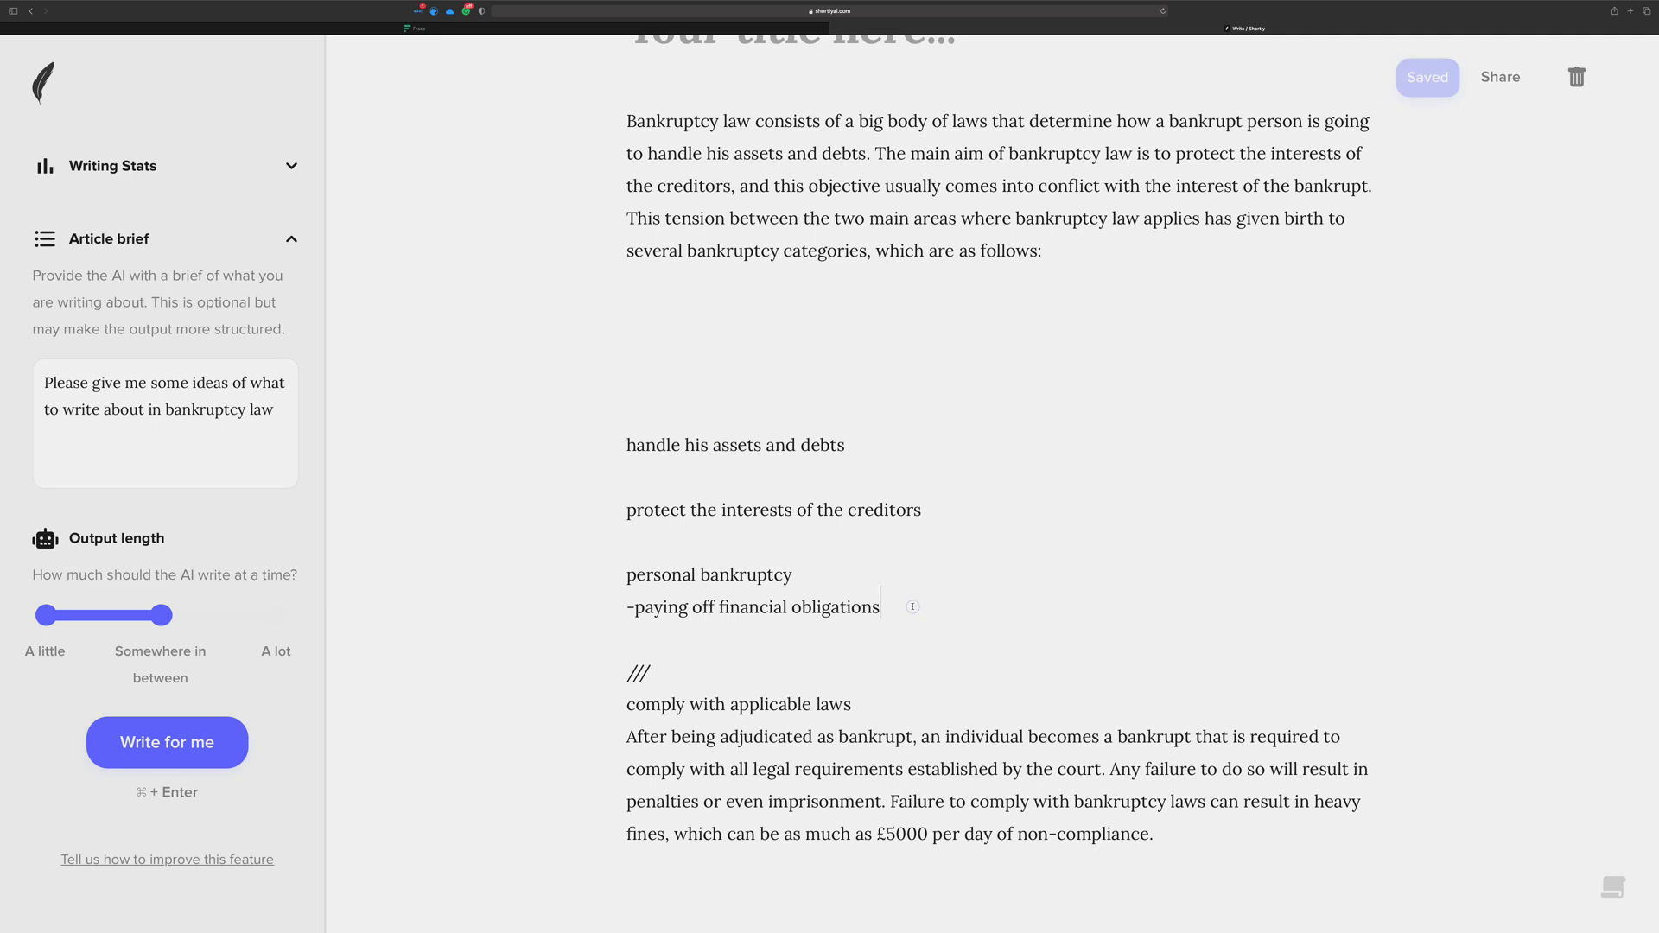
{"action": "left_click_drag", "start_coordinate": [889, 606], "coordinate": [612, 612]}
{"action": "key", "text": "super+v"}
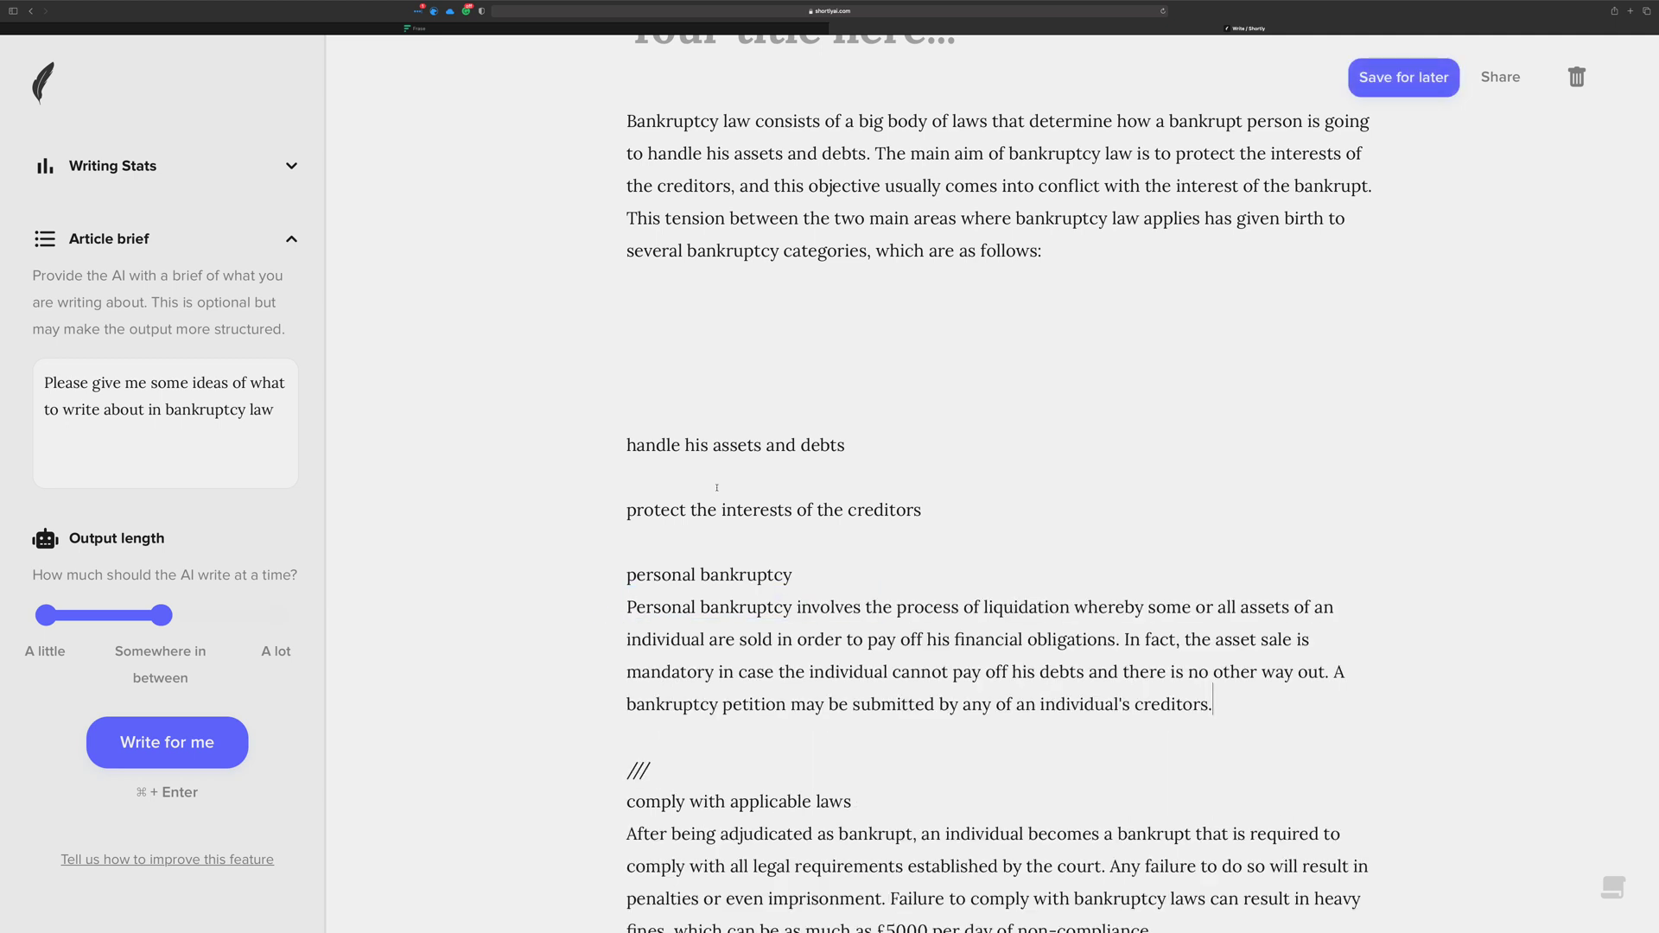
{"action": "scroll", "coordinate": [755, 367], "scroll_direction": "down", "scroll_amount": 1}
{"action": "scroll", "coordinate": [756, 367], "scroll_direction": "up", "scroll_amount": 3}
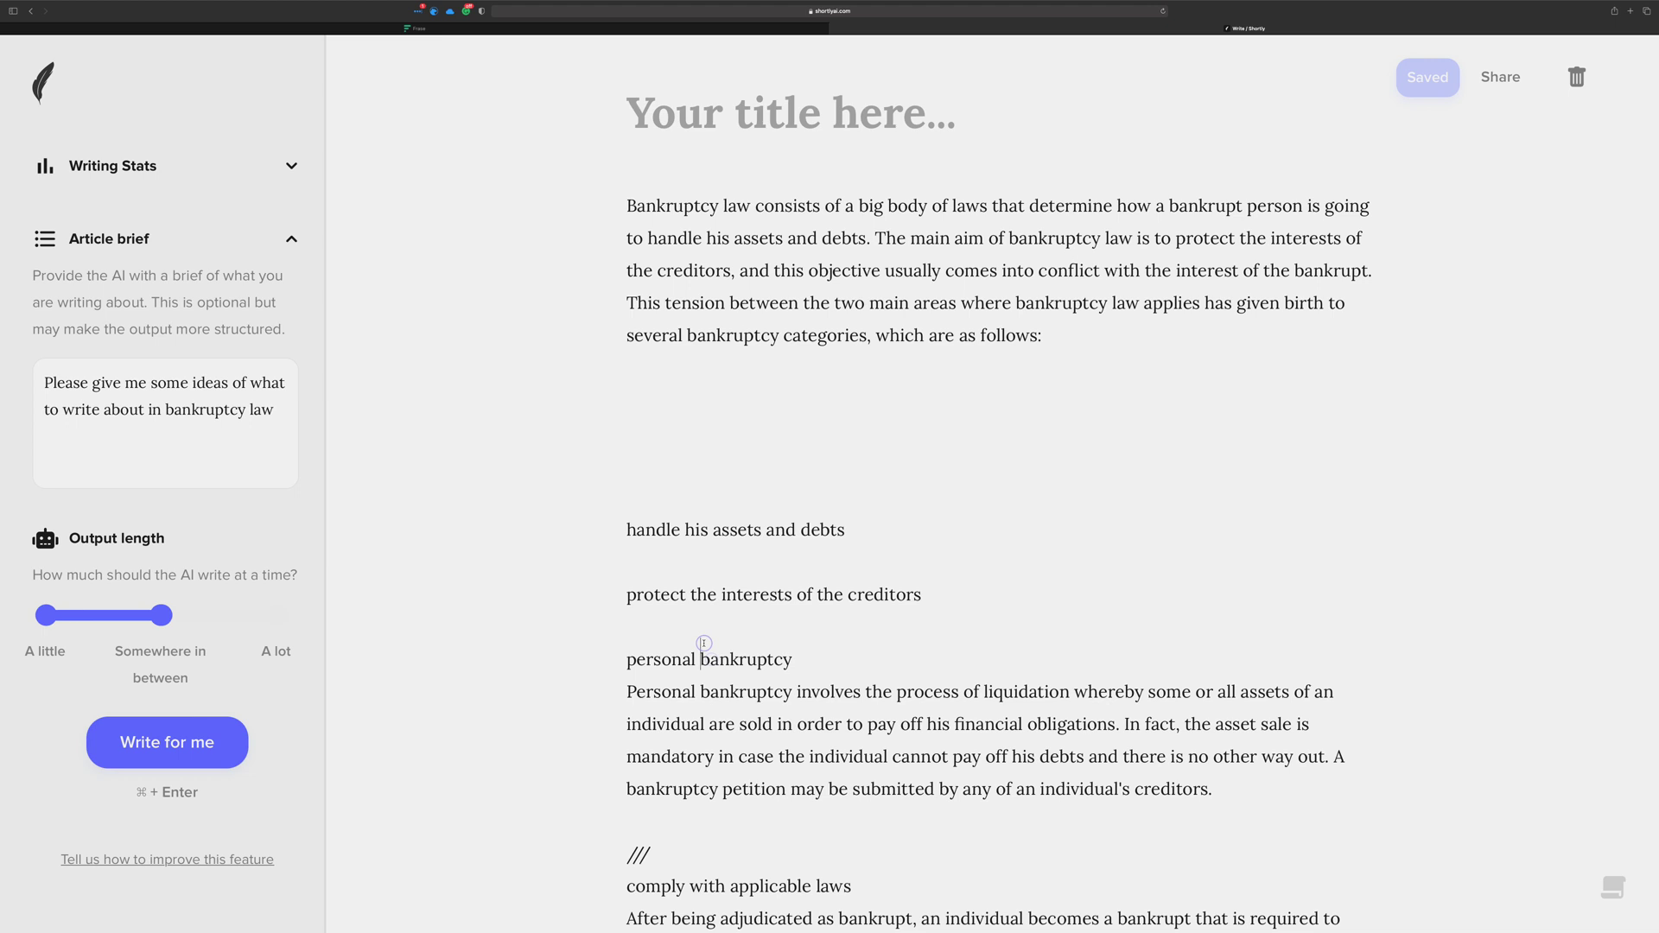
{"action": "type", "text": "///"}
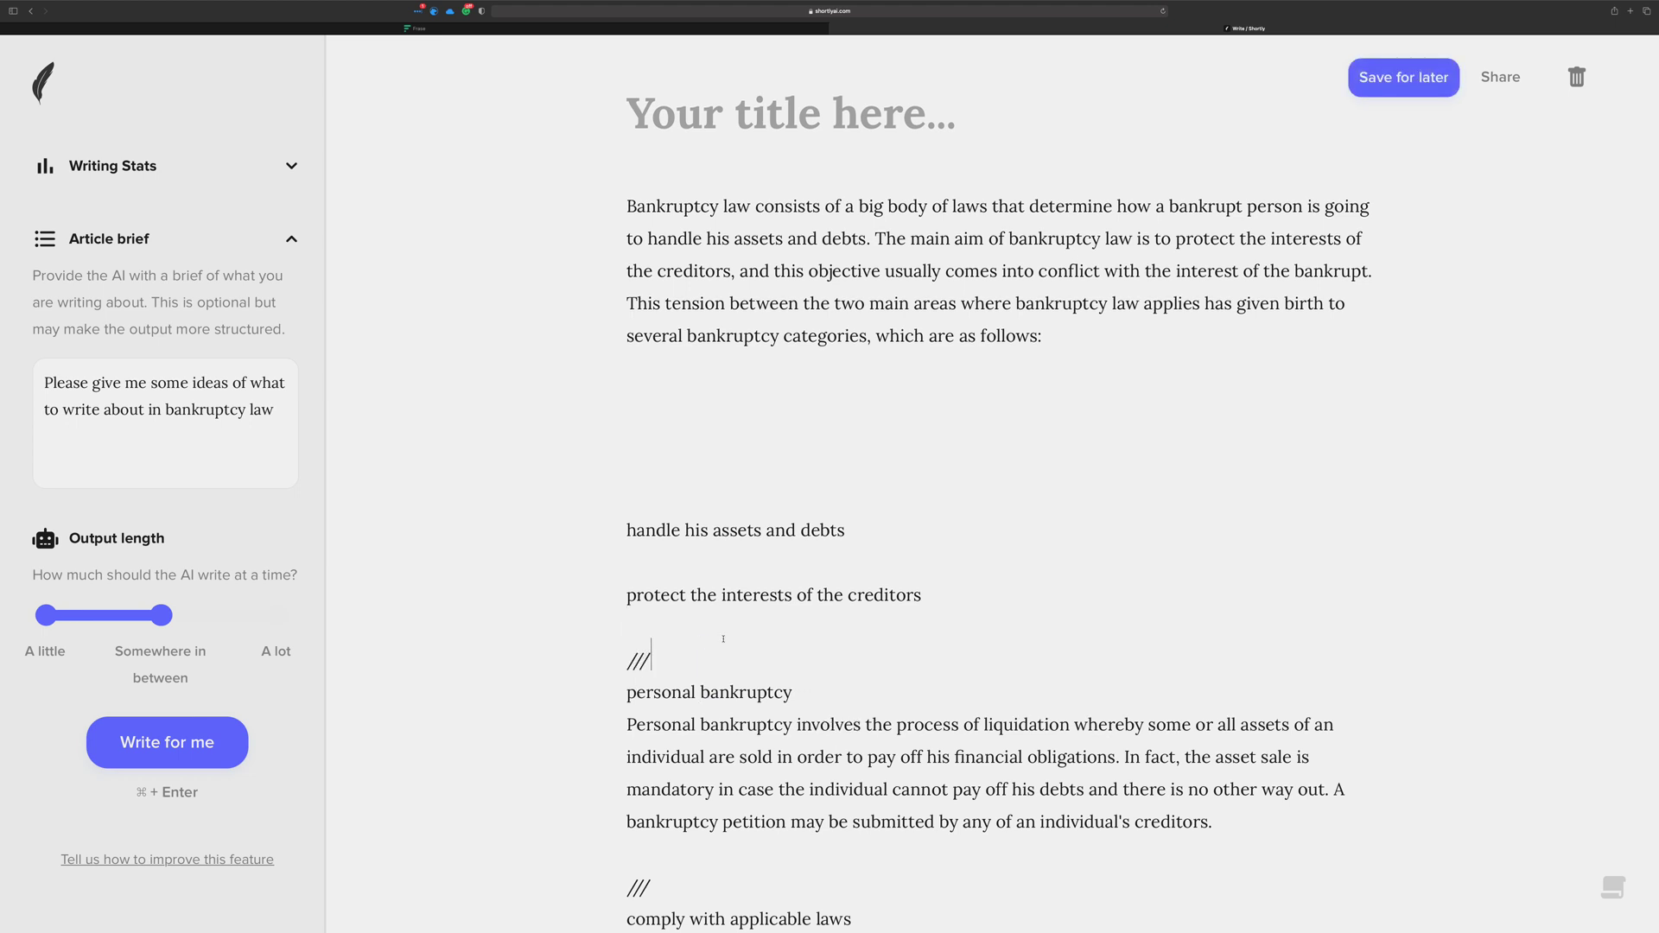
Move the intro paragraph under the 'handle his assets and debts' note
{"action": "left_click_drag", "start_coordinate": [1039, 370], "coordinate": [575, 212]}
{"action": "key", "text": "super+c"}
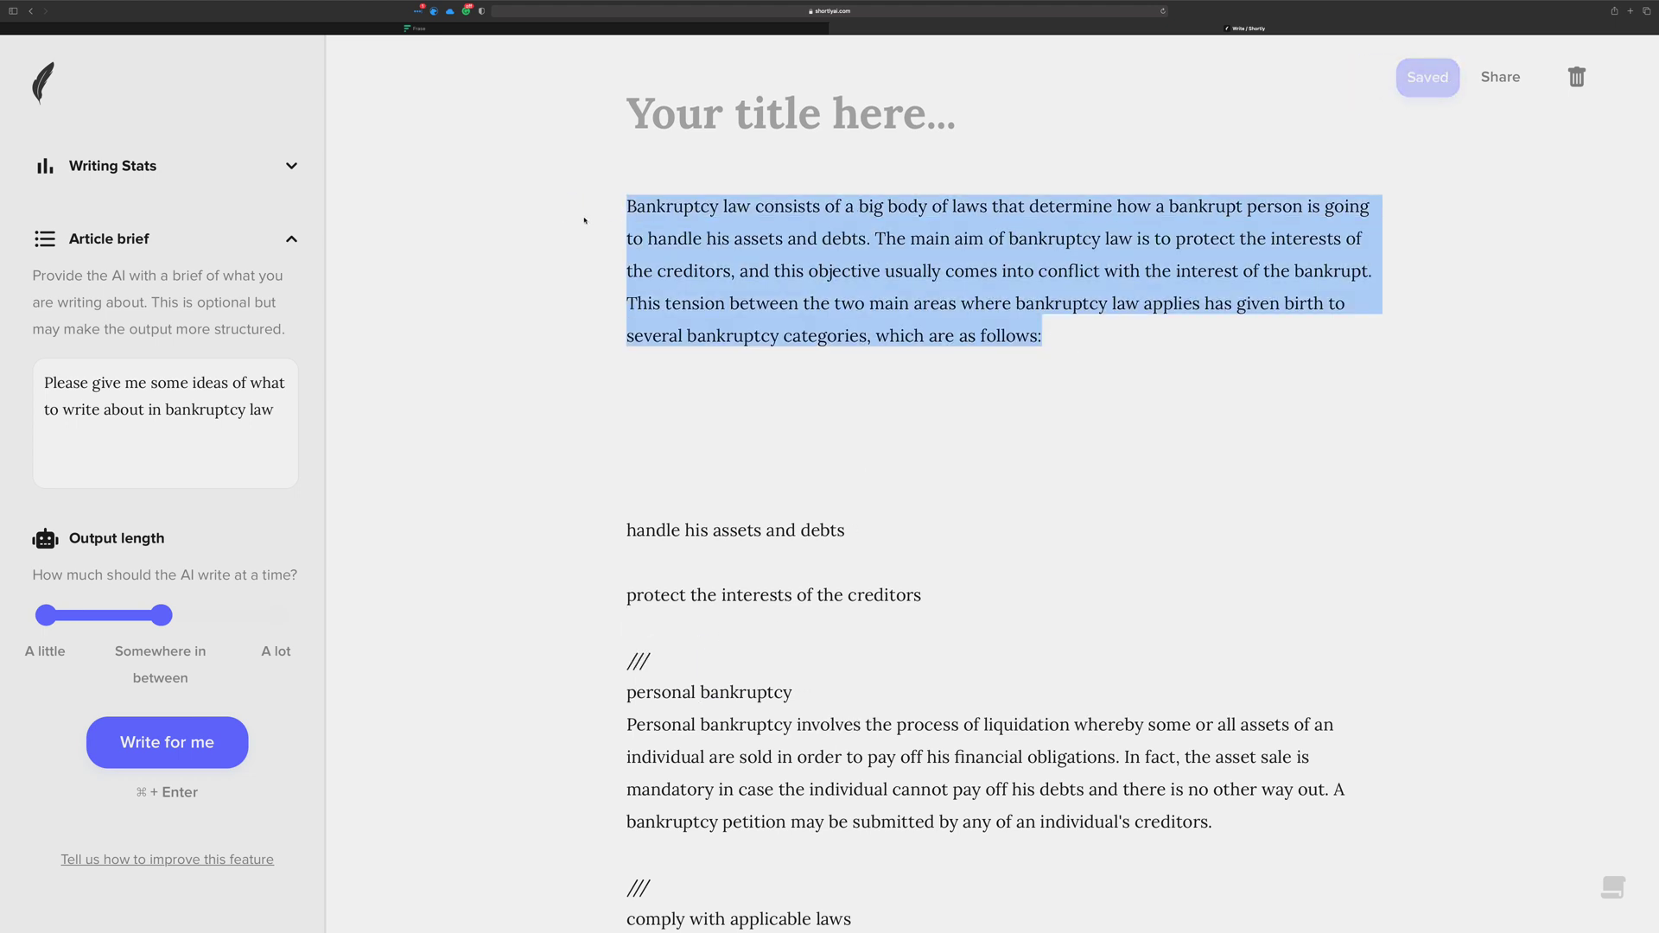
{"action": "key", "text": "BackSpace"}
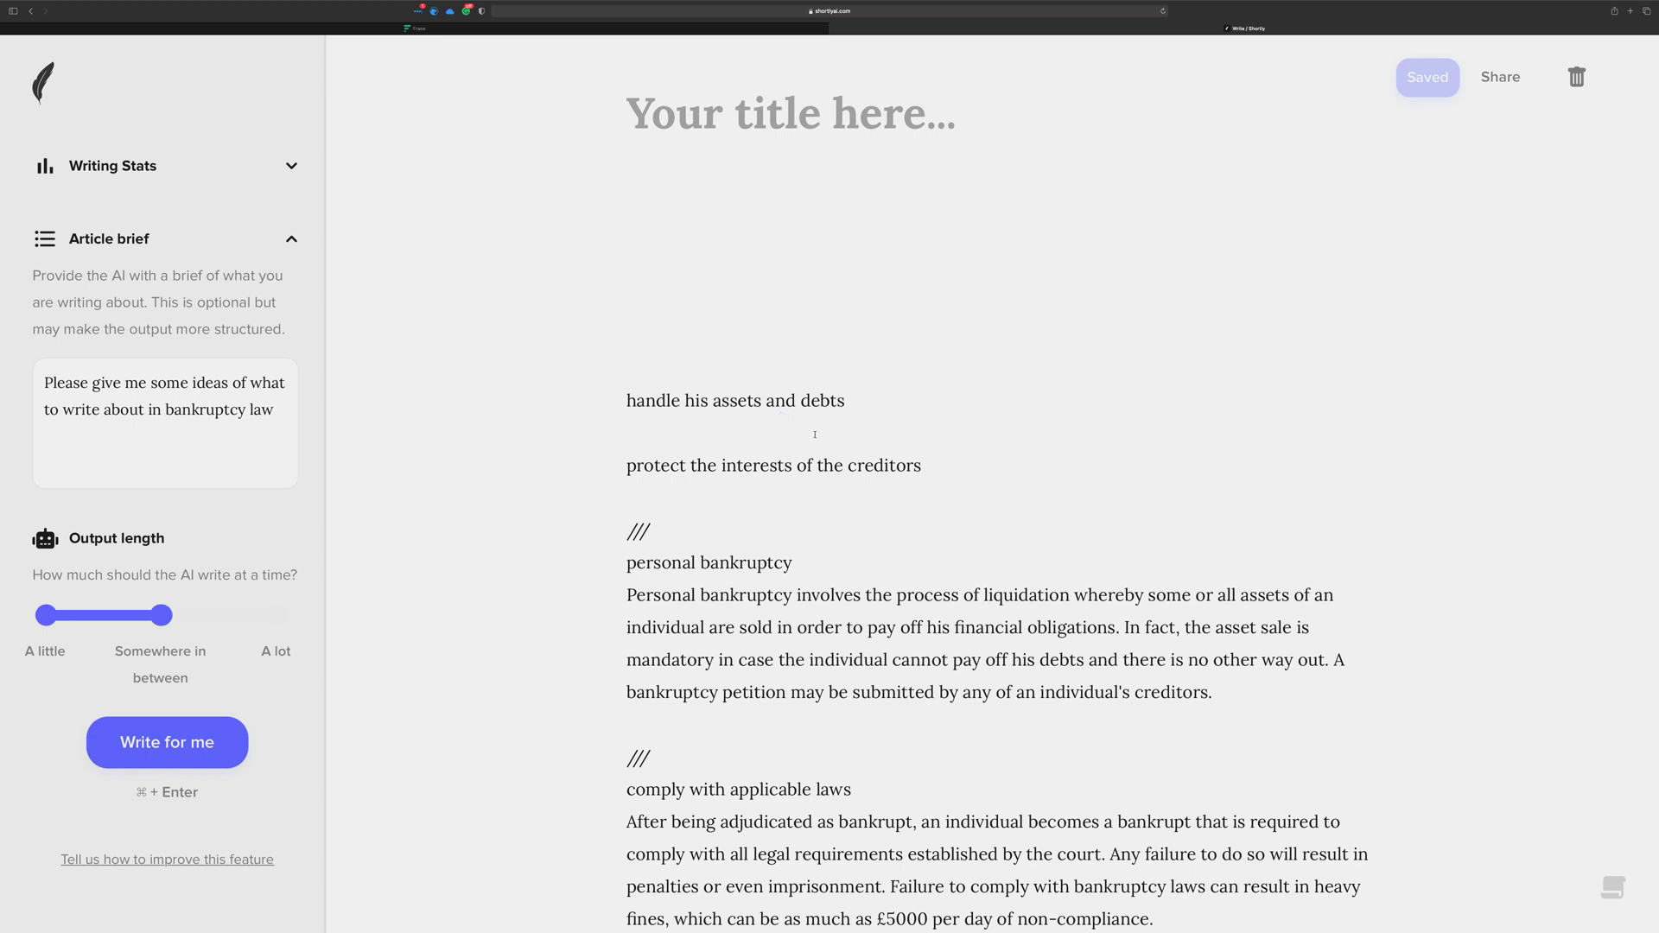
{"action": "key", "text": "super+v"}
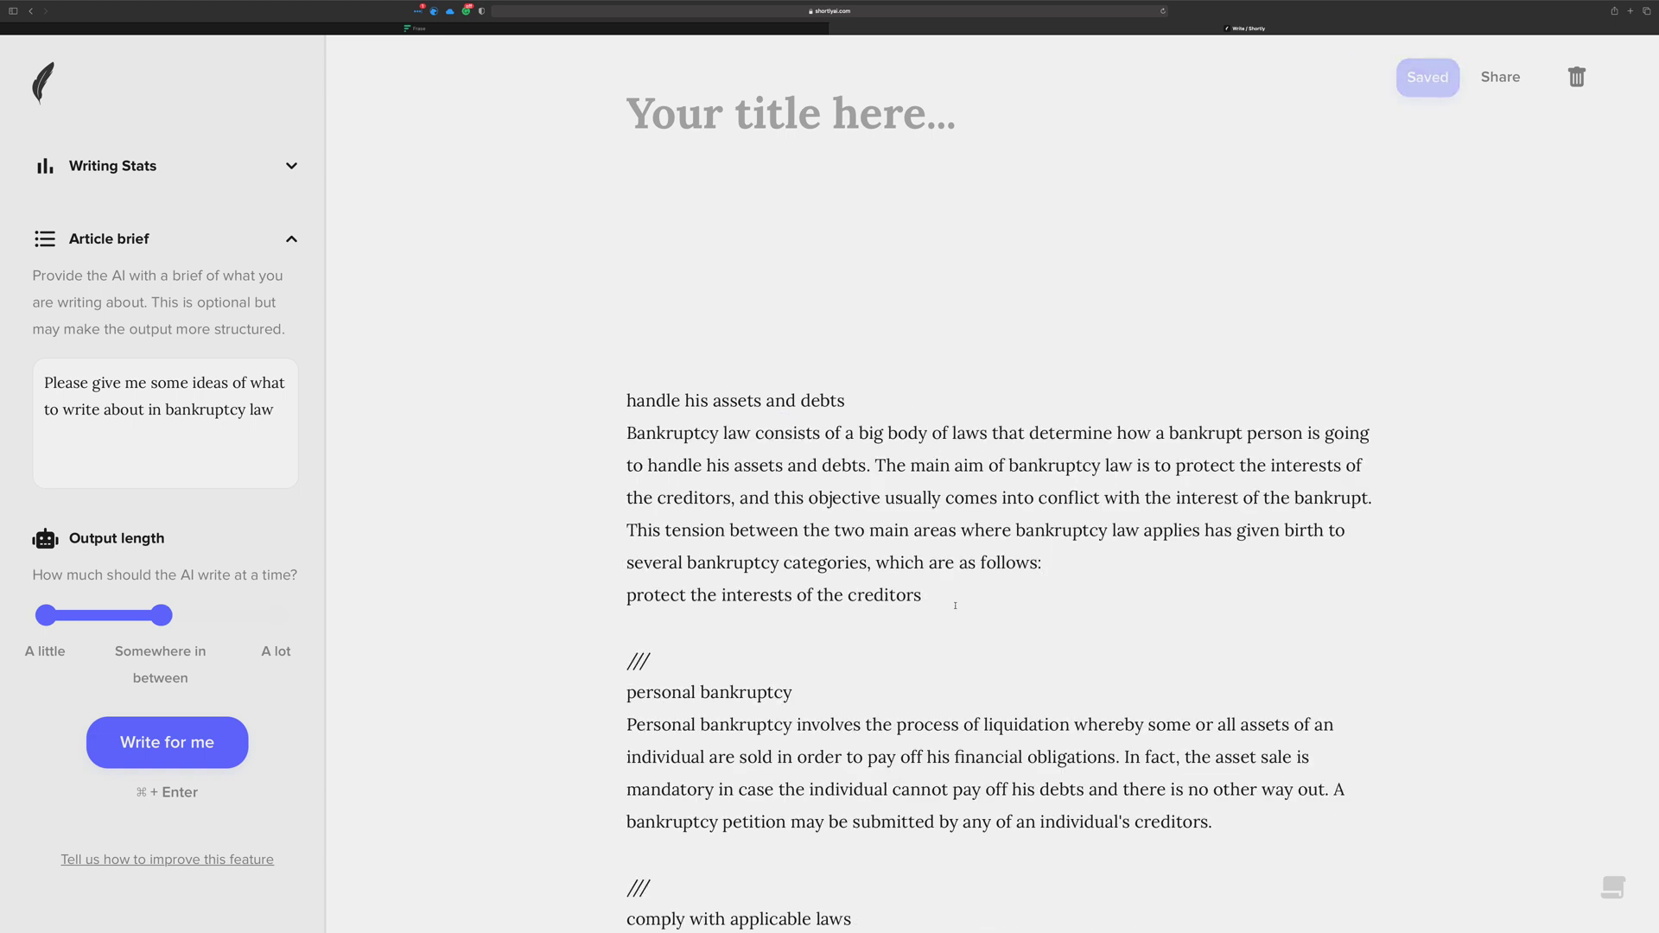
Delete the creditors note, retitle the first heading 'Handle assets and debts', and remove the blank lines above it
{"action": "left_click_drag", "start_coordinate": [956, 603], "coordinate": [573, 598]}
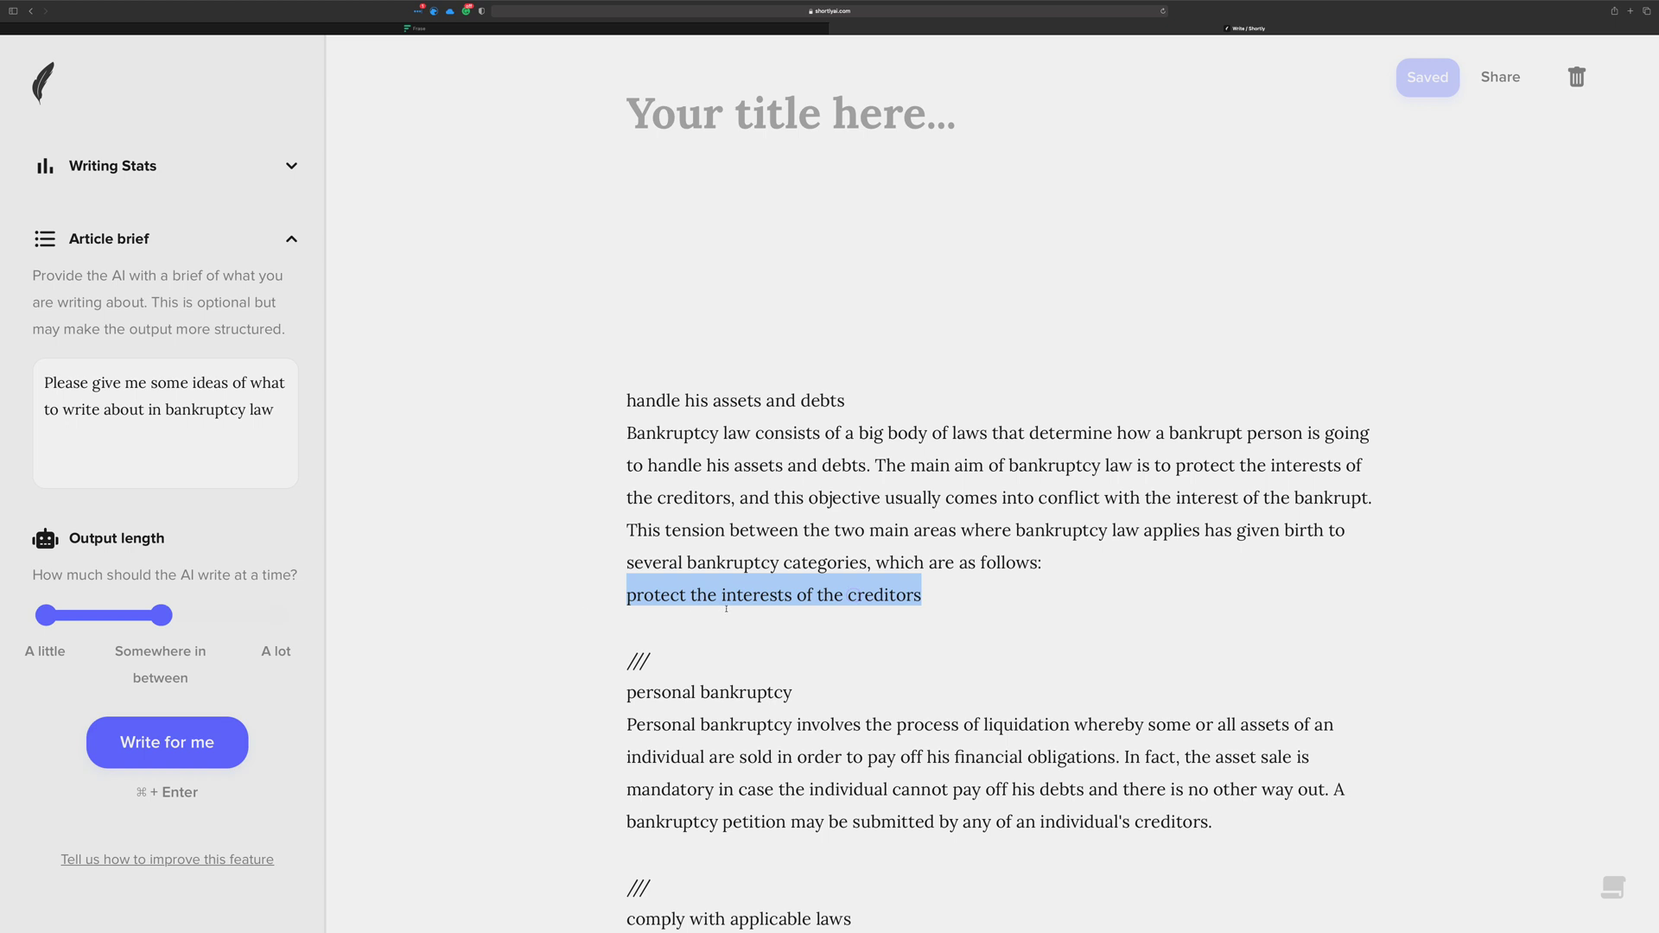
{"action": "key", "text": "BackSpace"}
{"action": "key", "text": "BackSpace"}
{"action": "left_click", "coordinate": [860, 390]}
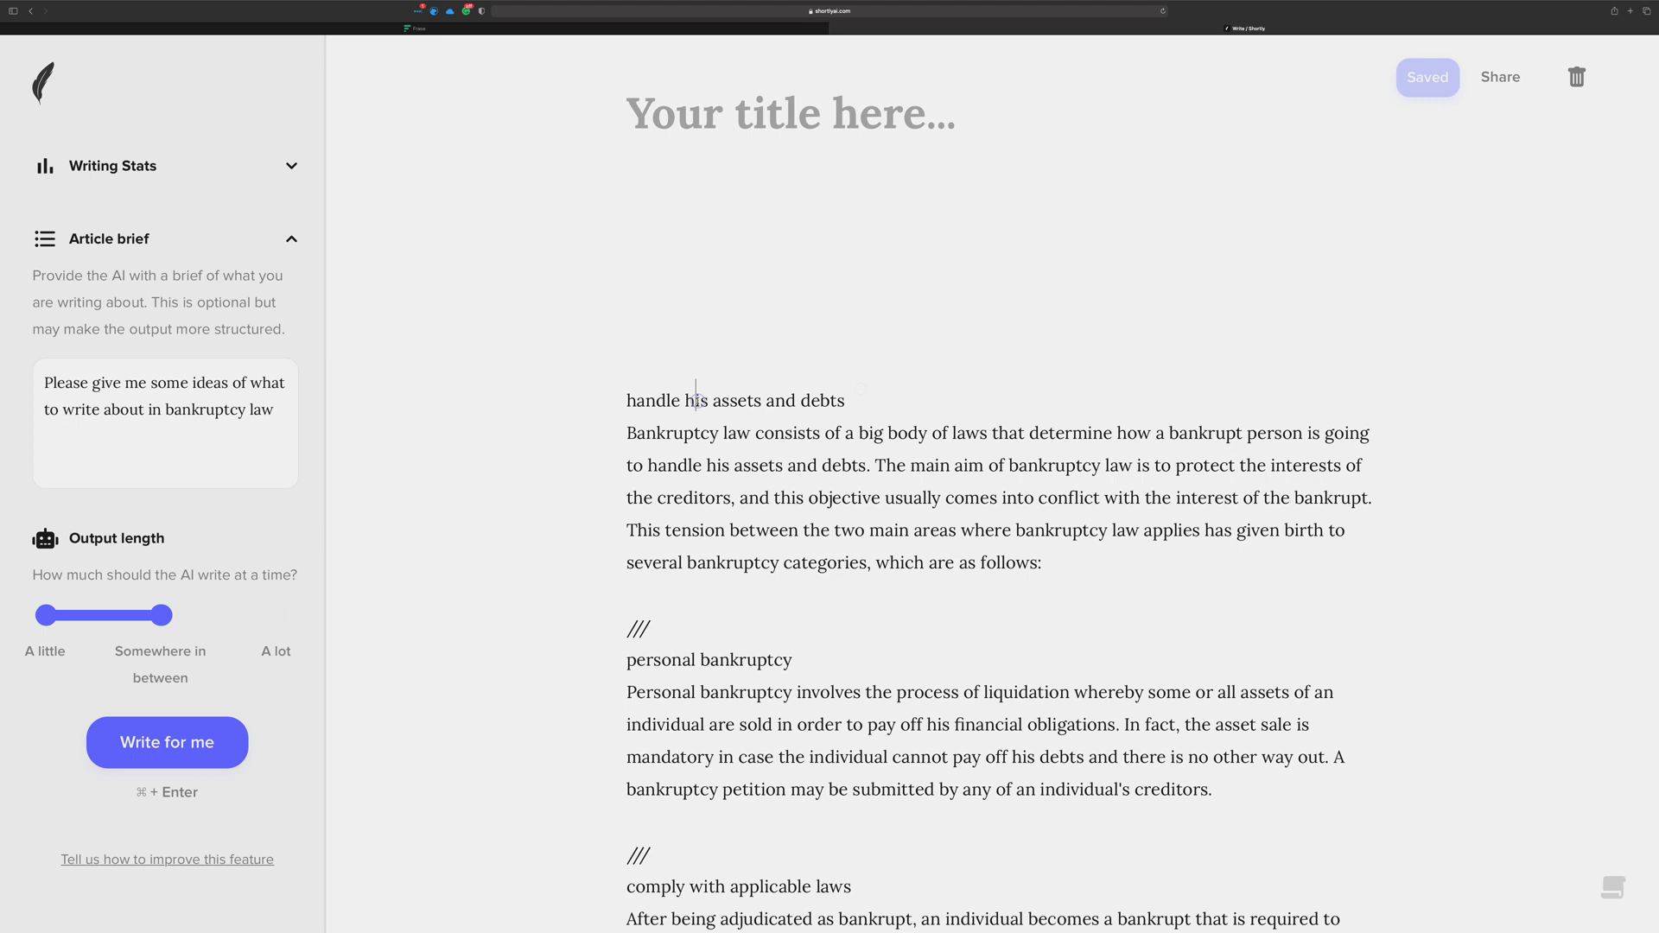
{"action": "double_click", "coordinate": [696, 399]}
{"action": "key", "text": "BackSpace"}
{"action": "key", "text": "BackSpace"}
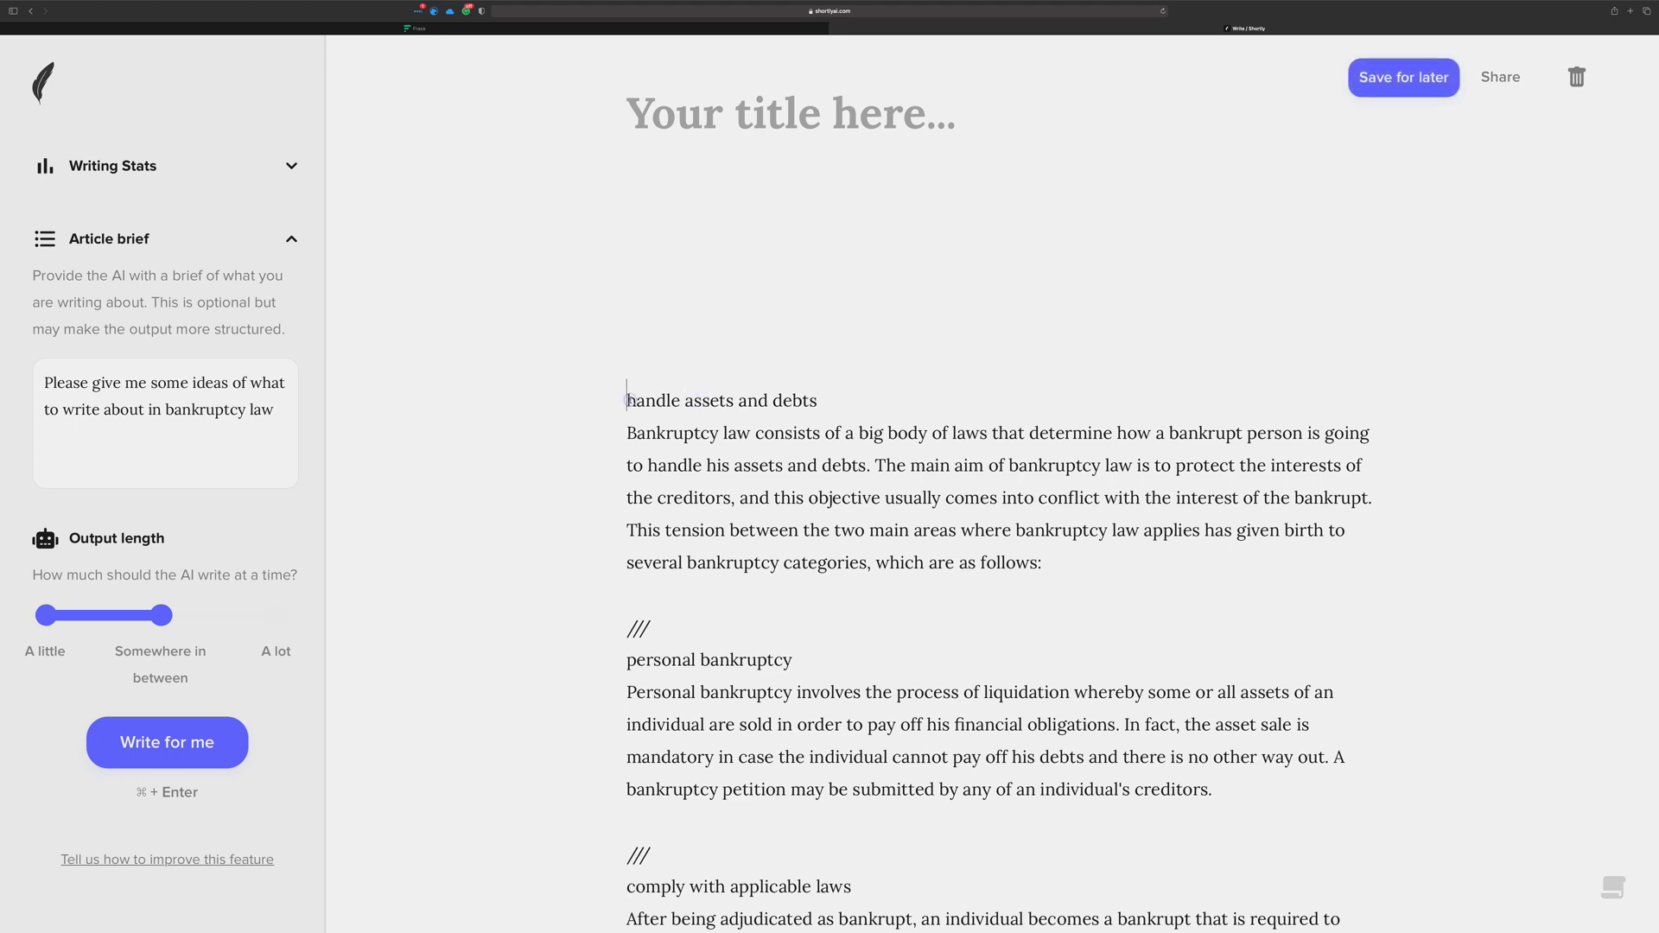
{"action": "left_click_drag", "start_coordinate": [620, 399], "coordinate": [638, 399]}
{"action": "type", "text": "H"}
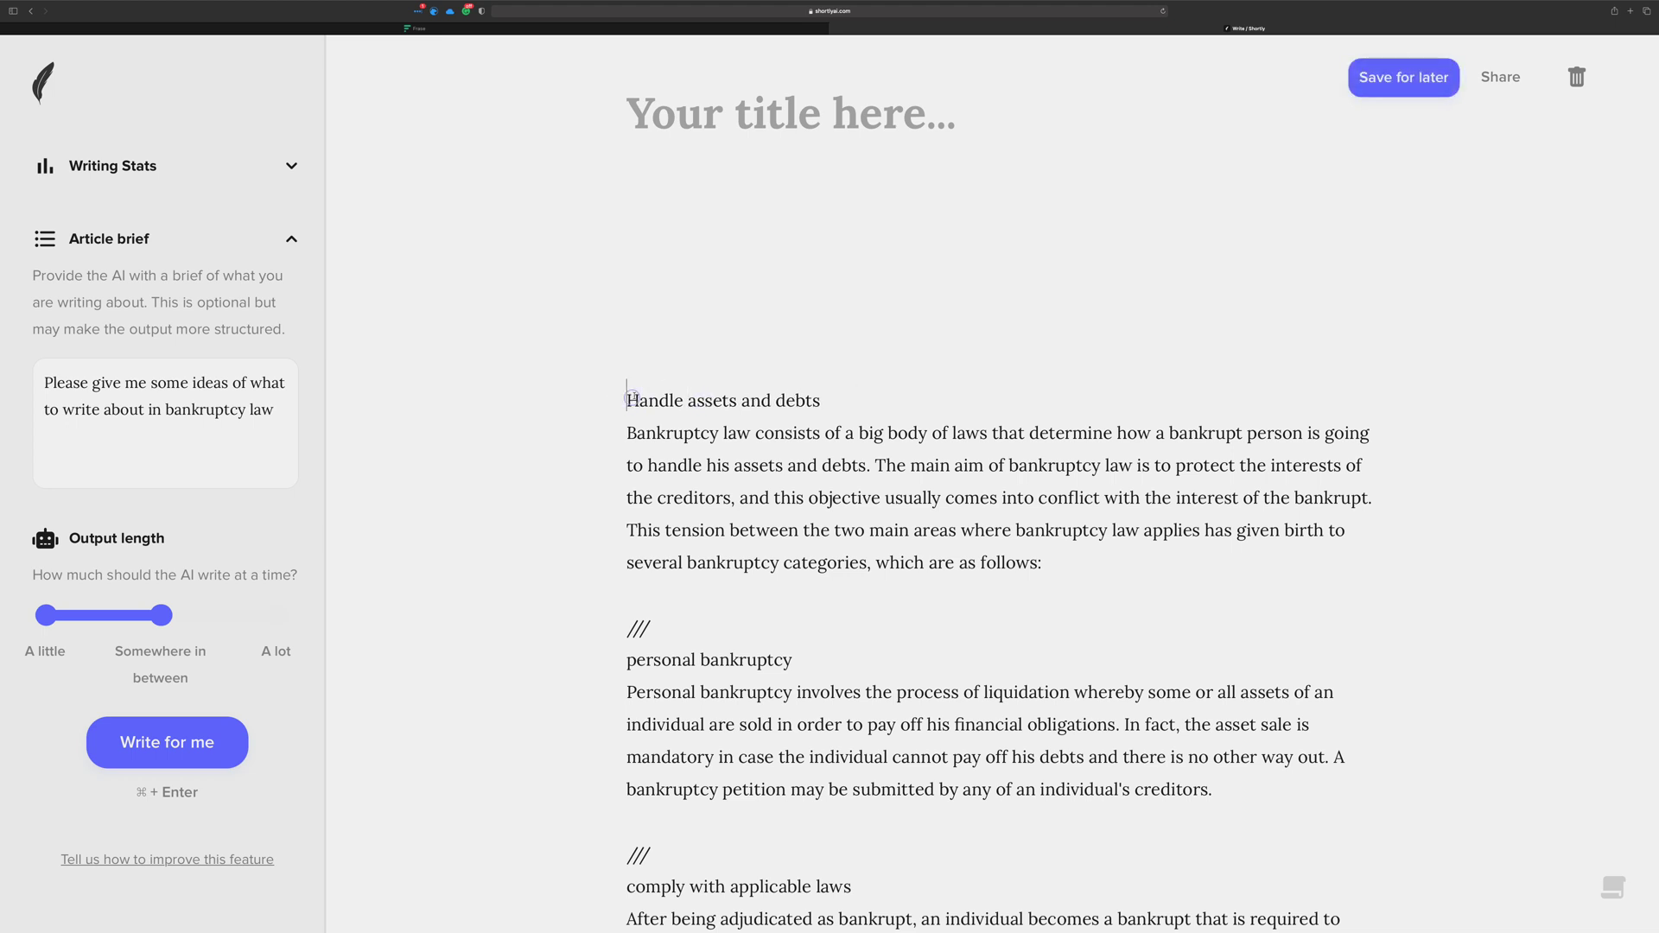
{"action": "left_click", "coordinate": [657, 273]}
{"action": "key", "text": "BackSpace"}
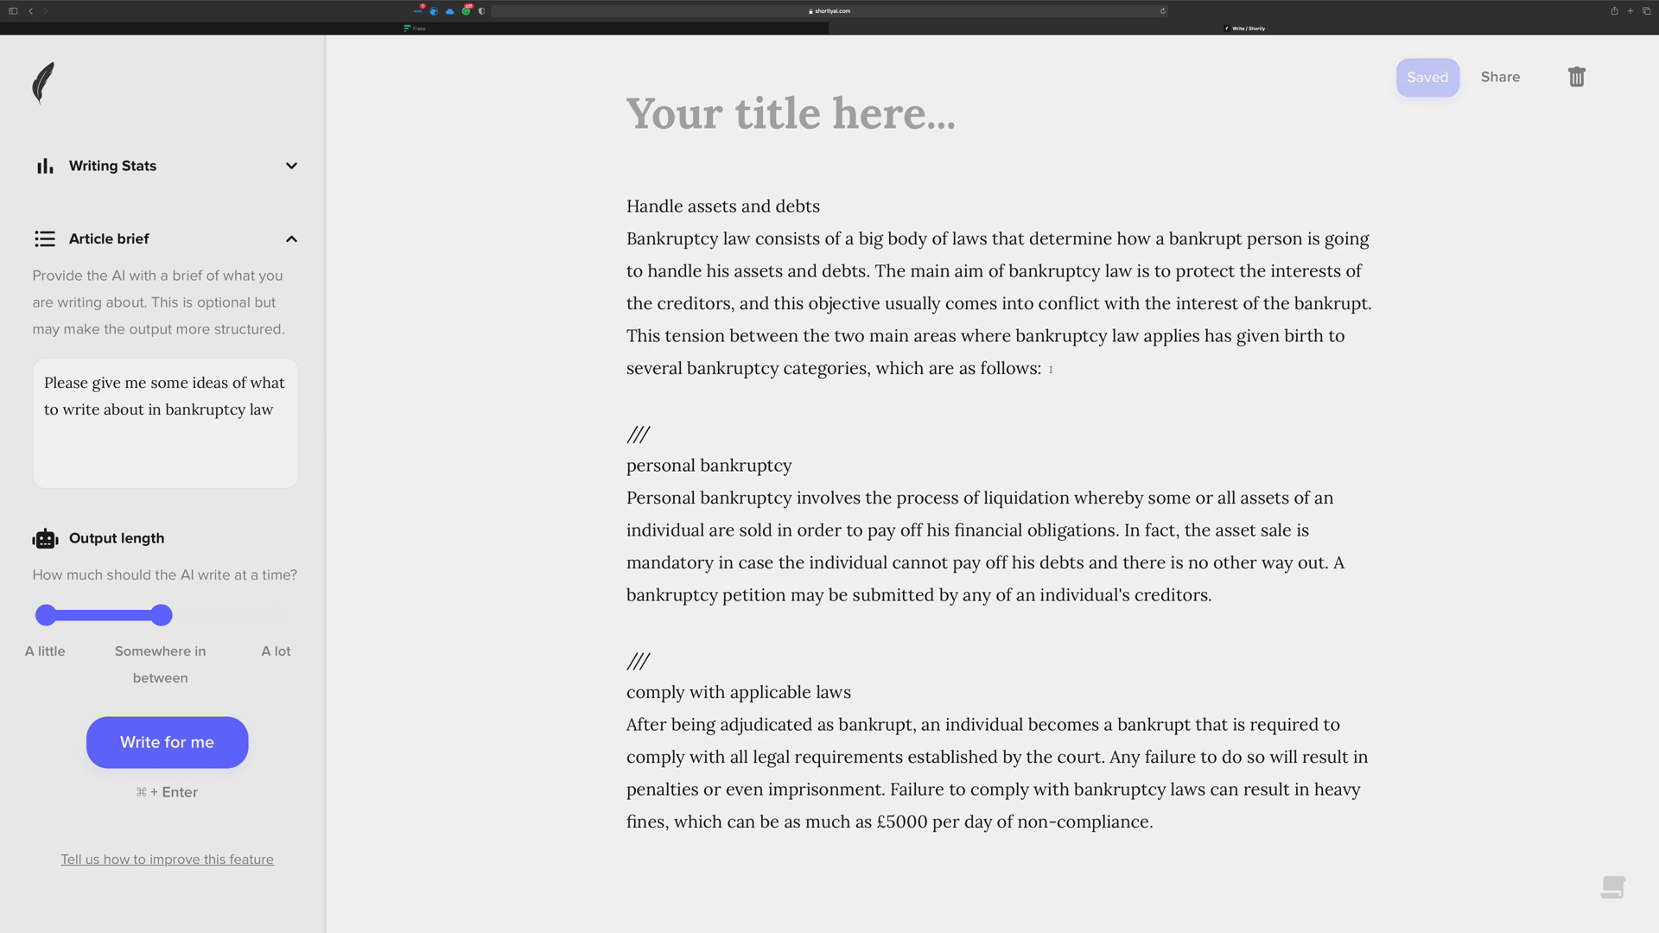
Delete the 'This tension… as follows:' sentence from the intro paragraph
{"action": "left_click_drag", "start_coordinate": [1055, 373], "coordinate": [629, 335]}
{"action": "key", "text": "BackSpace"}
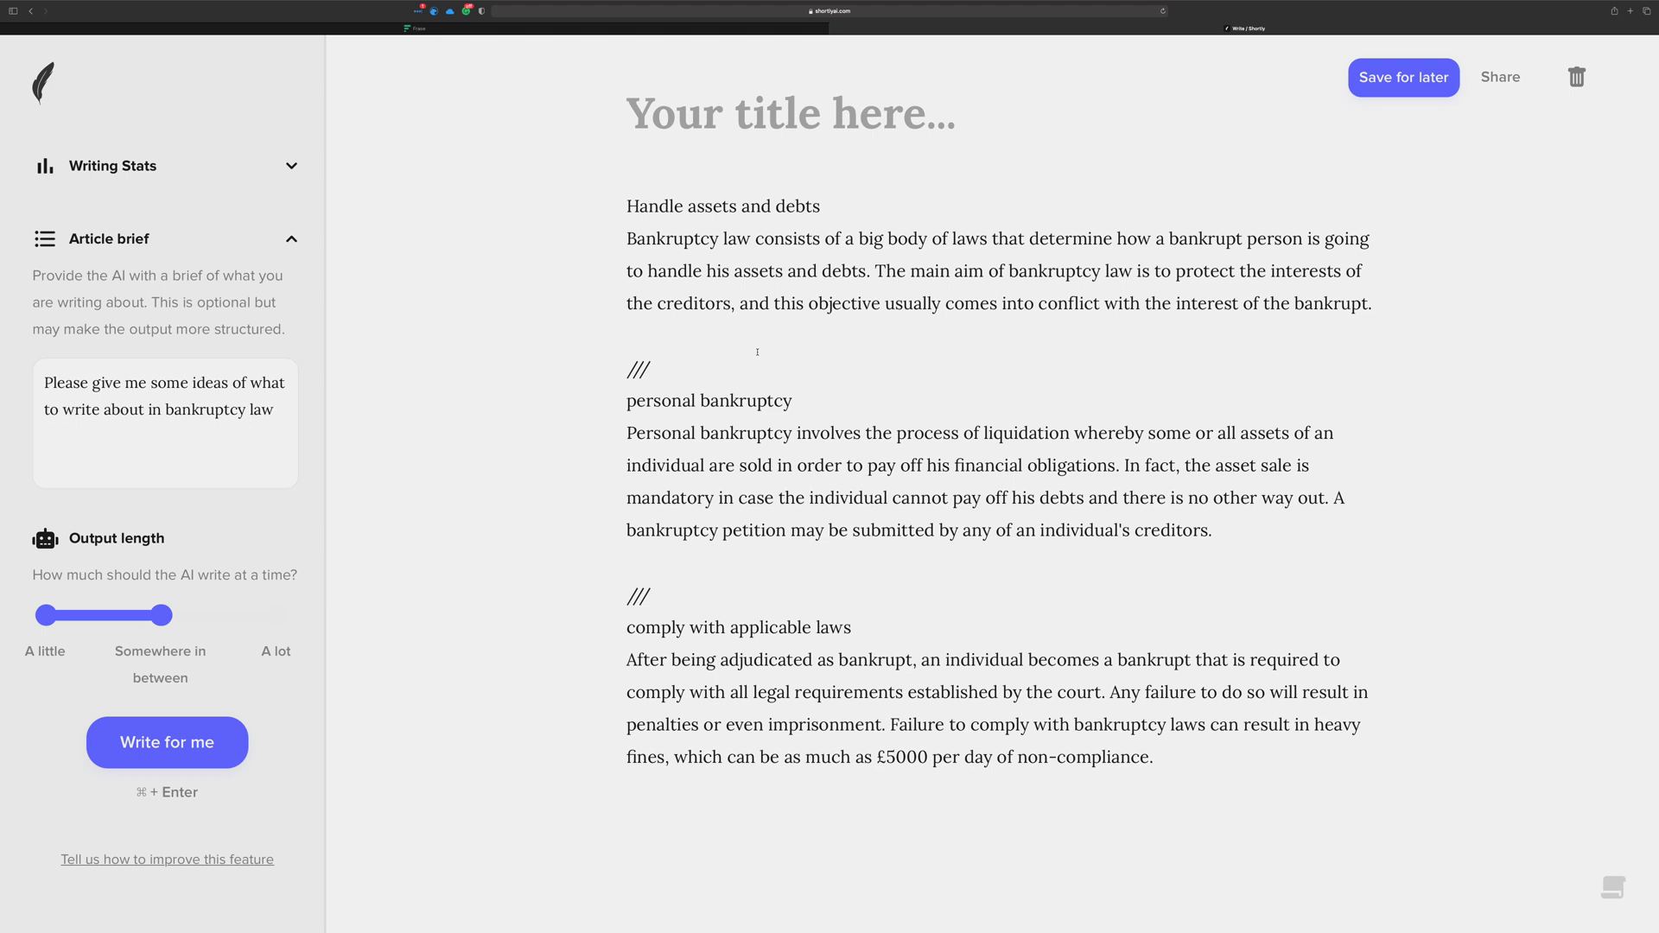
{"action": "left_click_drag", "start_coordinate": [691, 371], "coordinate": [554, 363]}
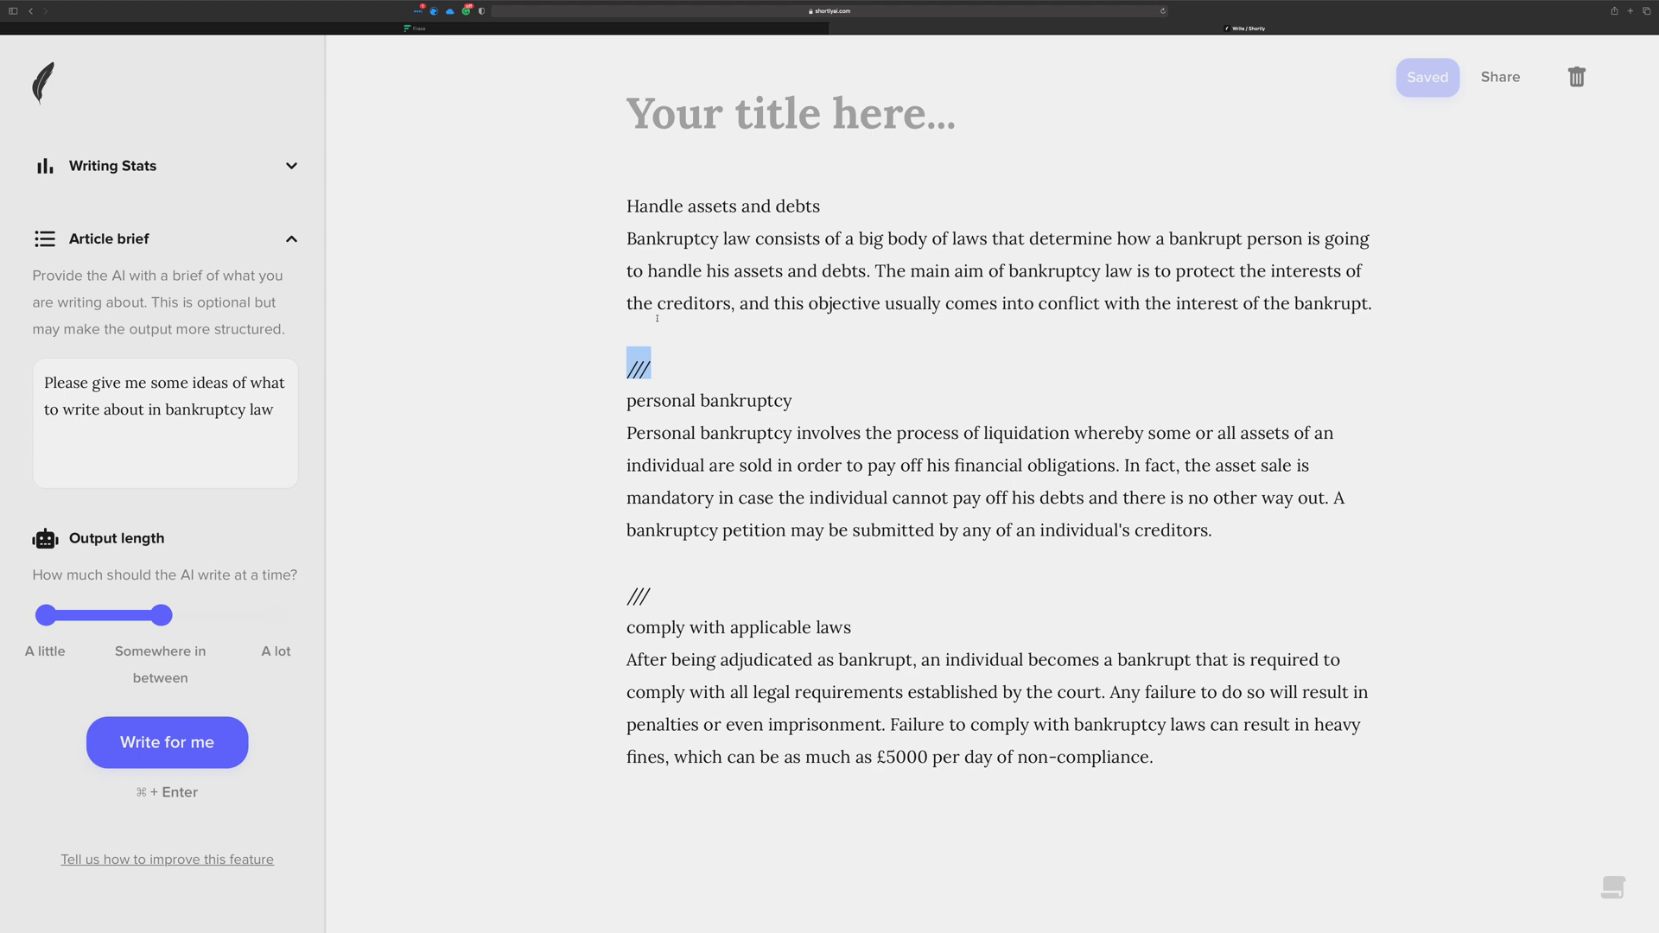
{"action": "left_click", "coordinate": [667, 348]}
{"action": "double_click", "coordinate": [665, 364]}
{"action": "key", "text": "BackSpace"}
{"action": "key", "text": "BackSpace"}
{"action": "left_click", "coordinate": [1264, 507]}
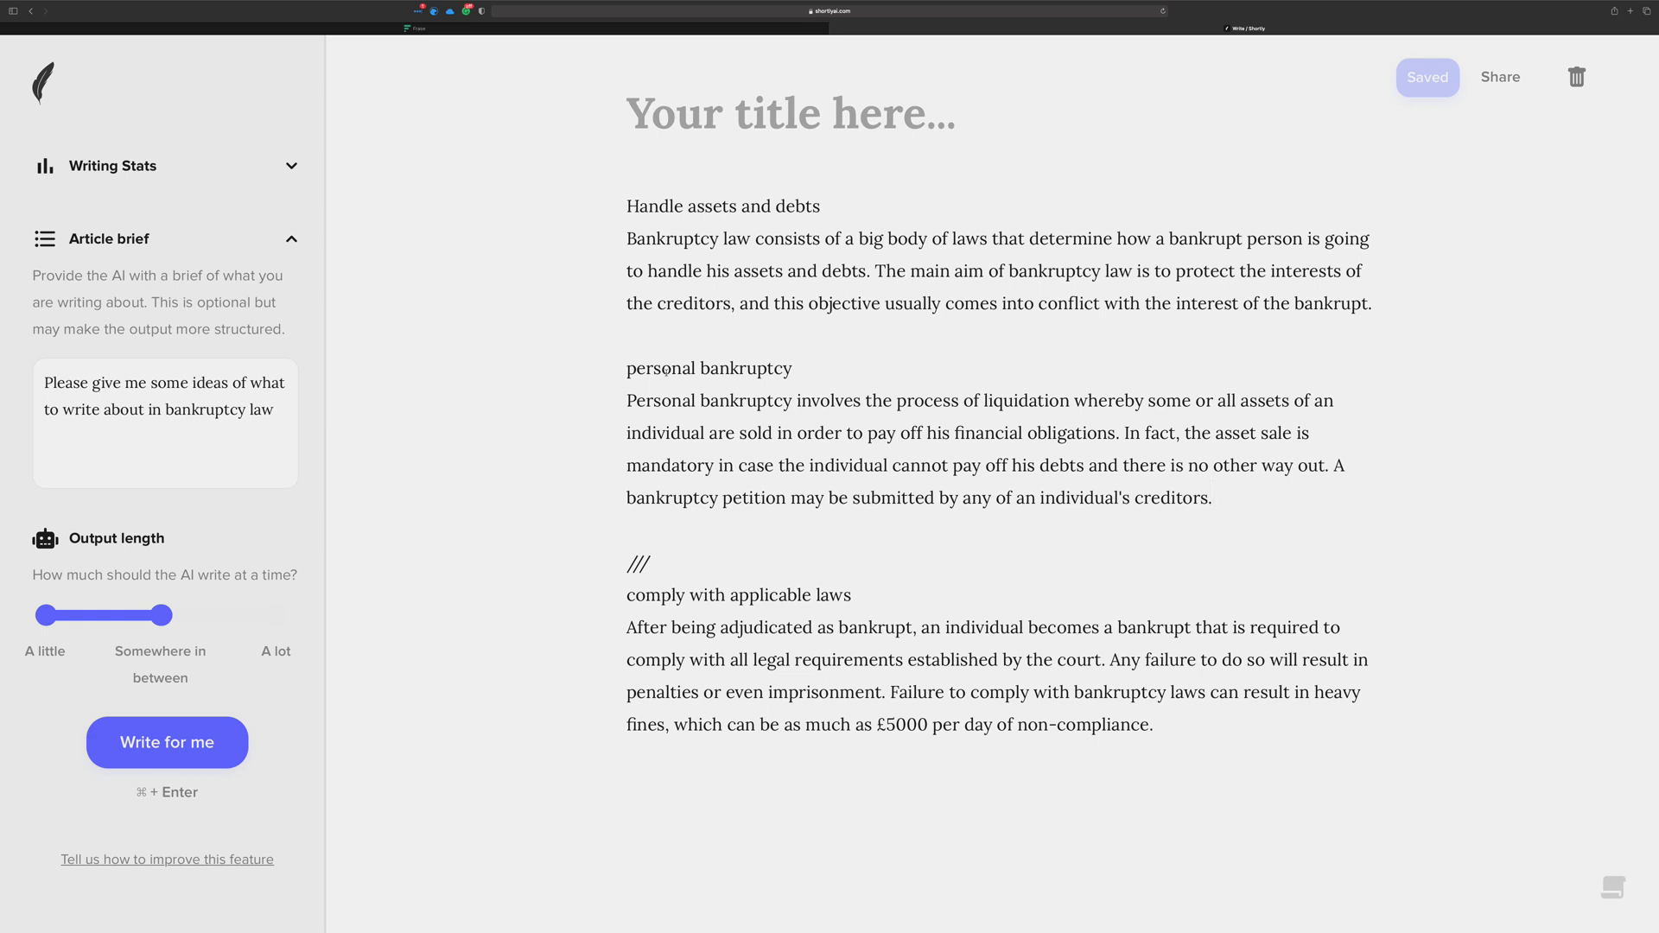
{"action": "left_click_drag", "start_coordinate": [639, 368], "coordinate": [612, 368]}
{"action": "type", "text": "P"}
{"action": "left_click", "coordinate": [1230, 499]}
{"action": "left_click_drag", "start_coordinate": [1229, 499], "coordinate": [624, 366]}
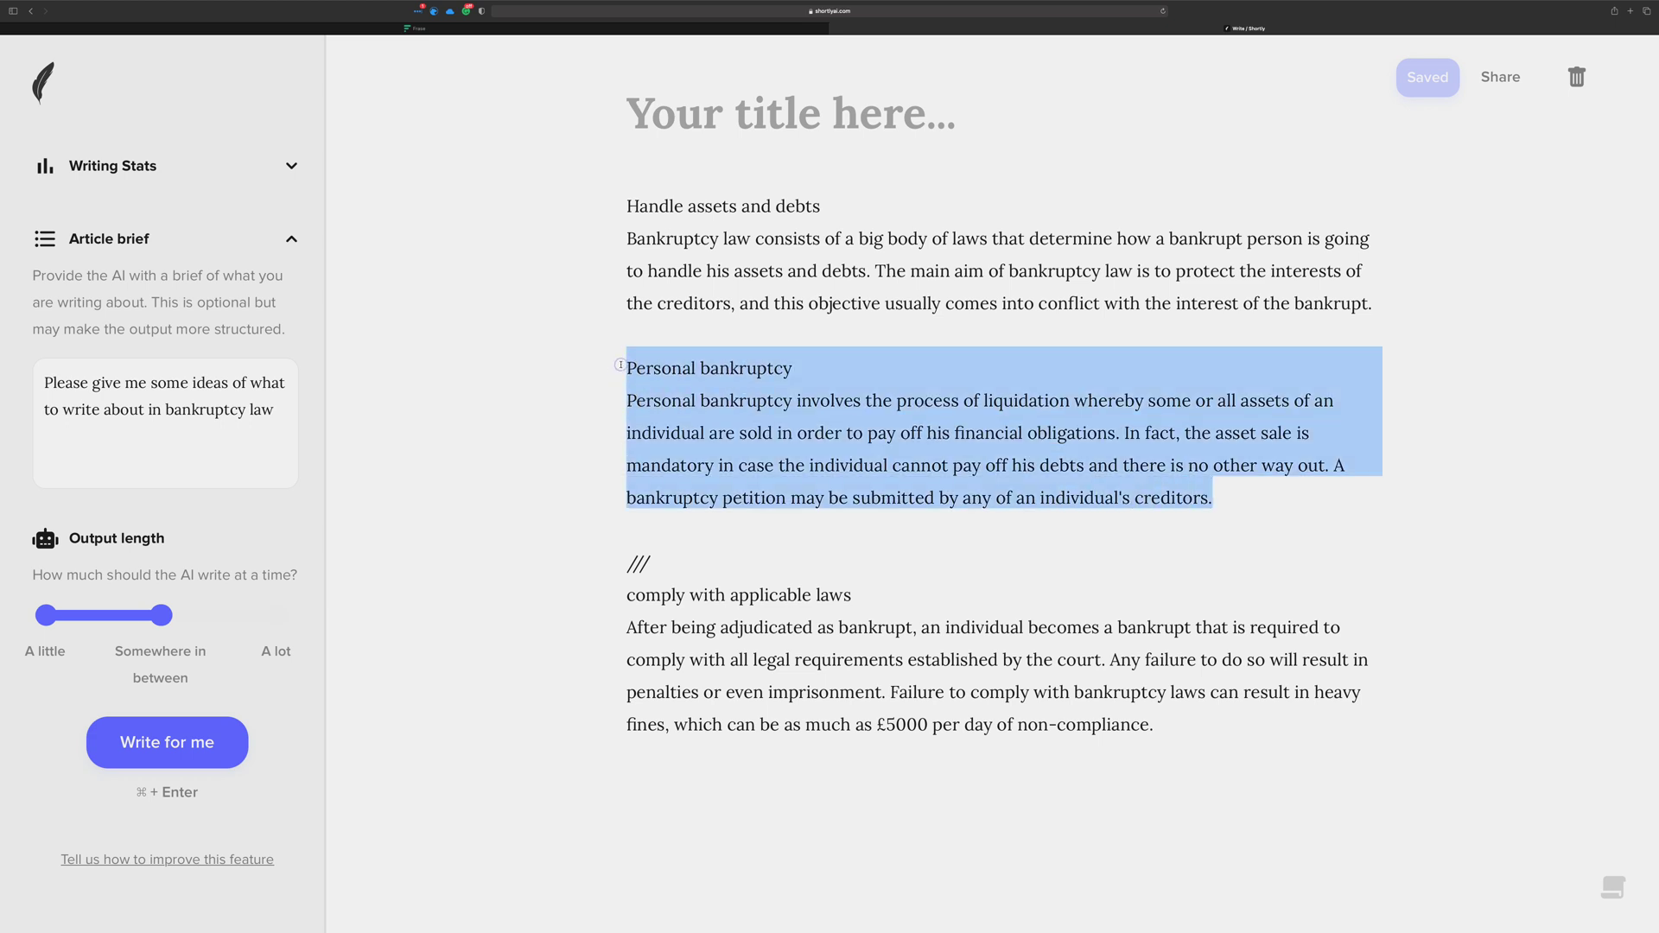
{"action": "left_click", "coordinate": [1241, 493]}
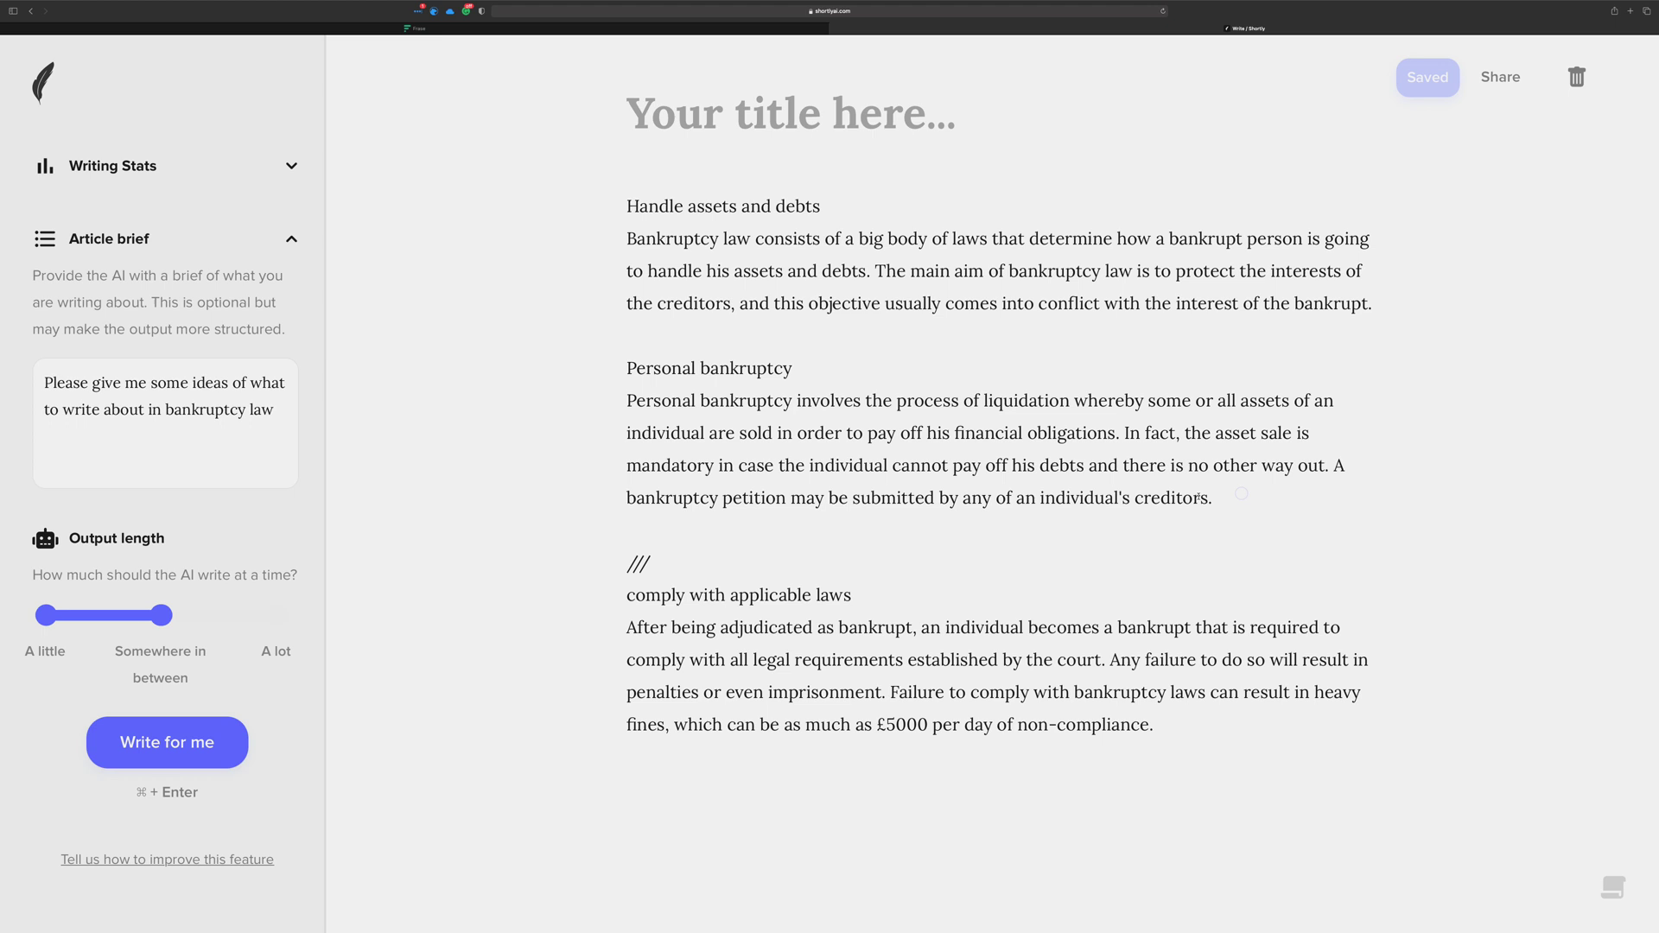
{"action": "left_click_drag", "start_coordinate": [1220, 498], "coordinate": [596, 184]}
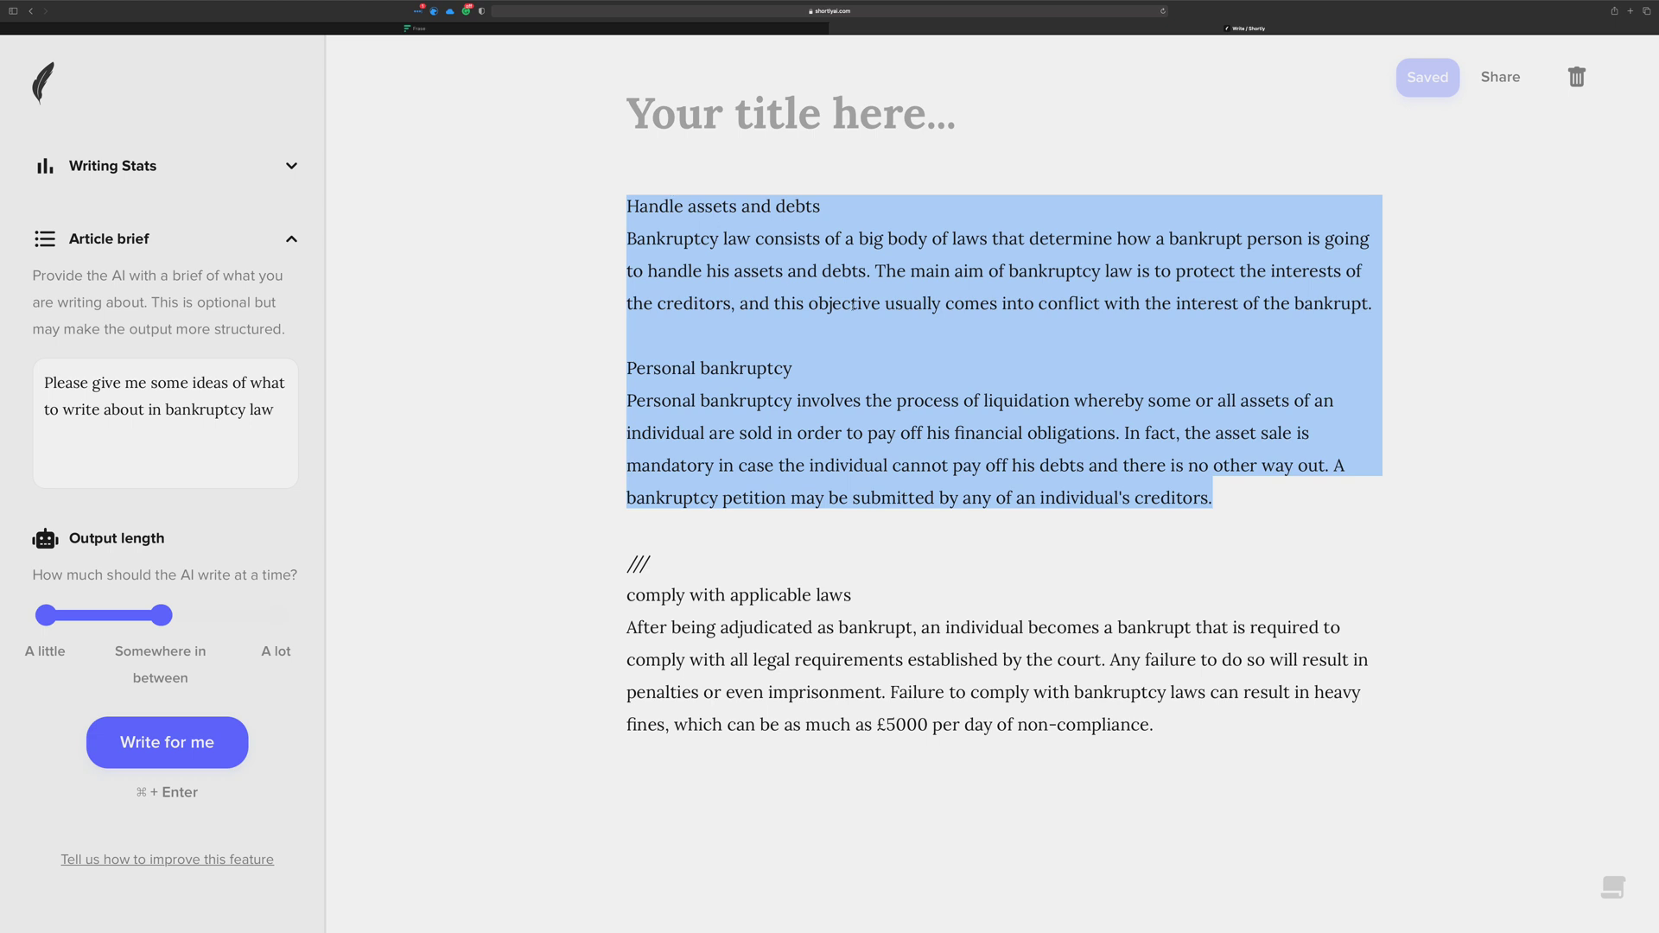
{"action": "left_click", "coordinate": [1215, 494]}
{"action": "left_click", "coordinate": [737, 343]}
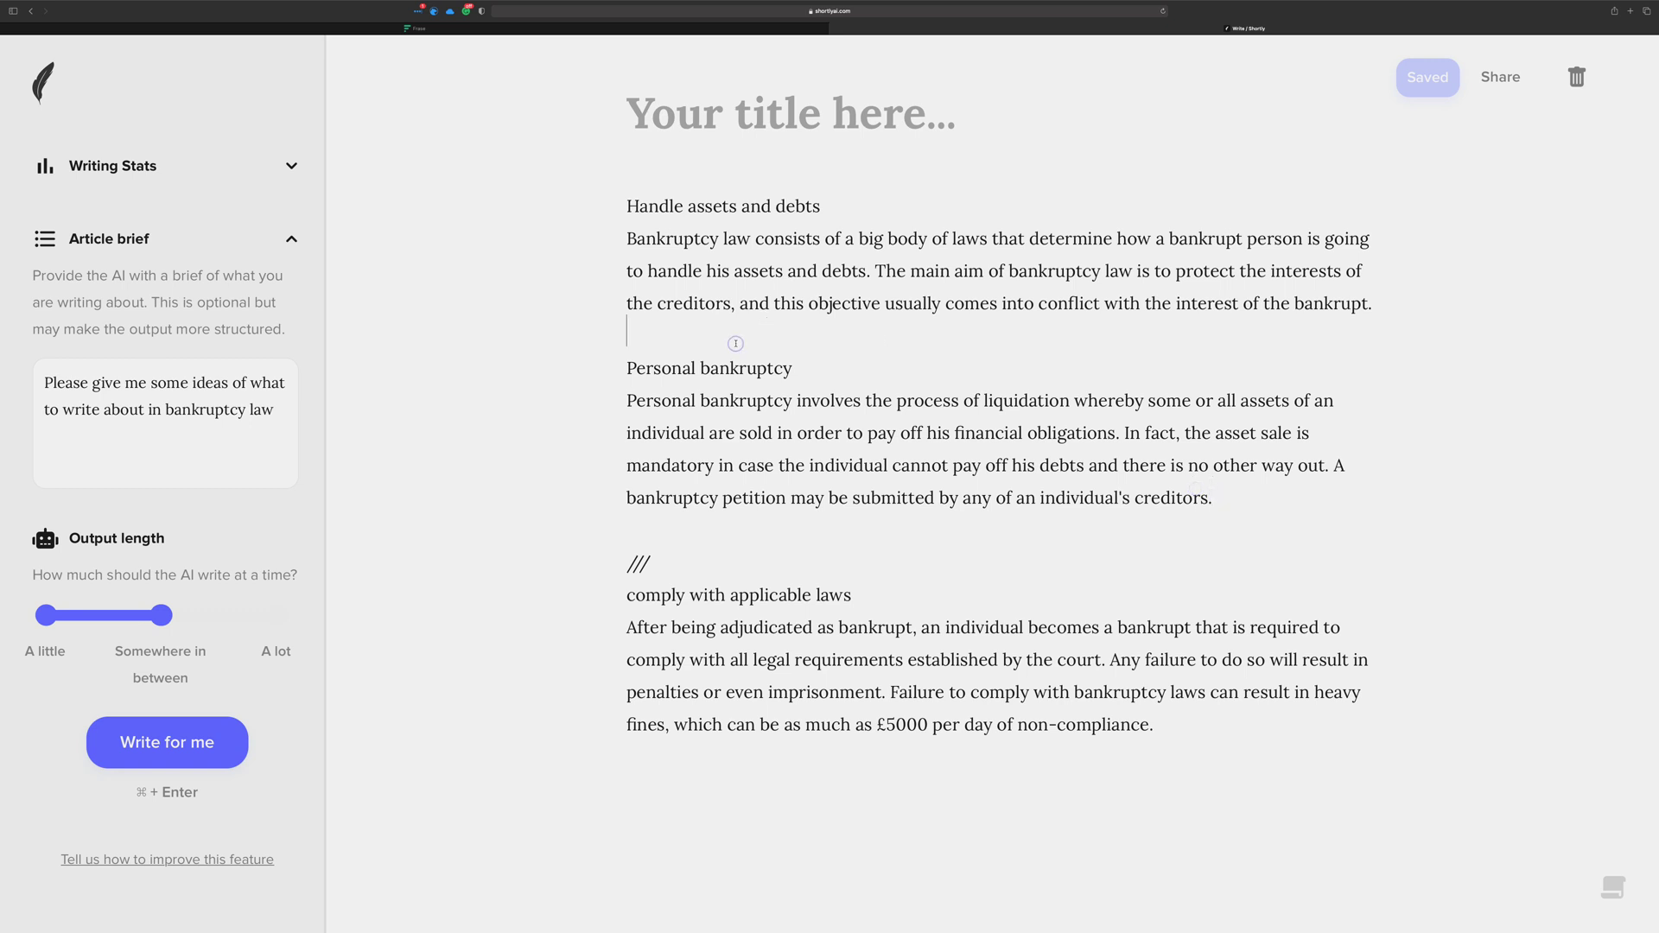
{"action": "key", "text": "Return"}
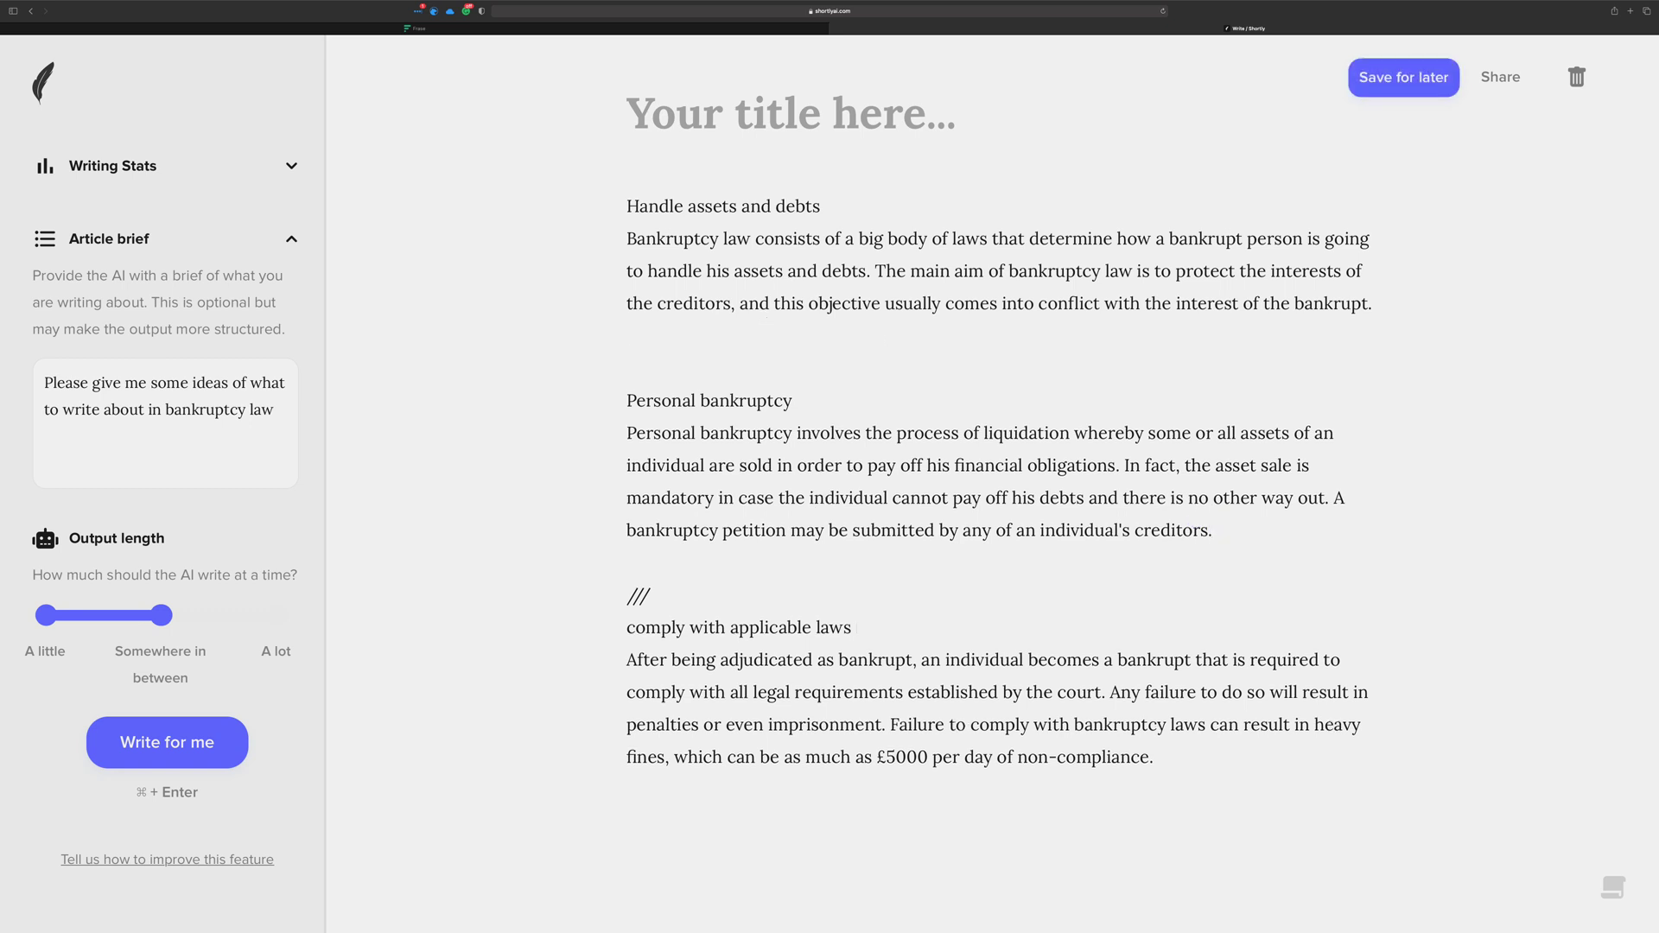
{"action": "type", "text": "///"}
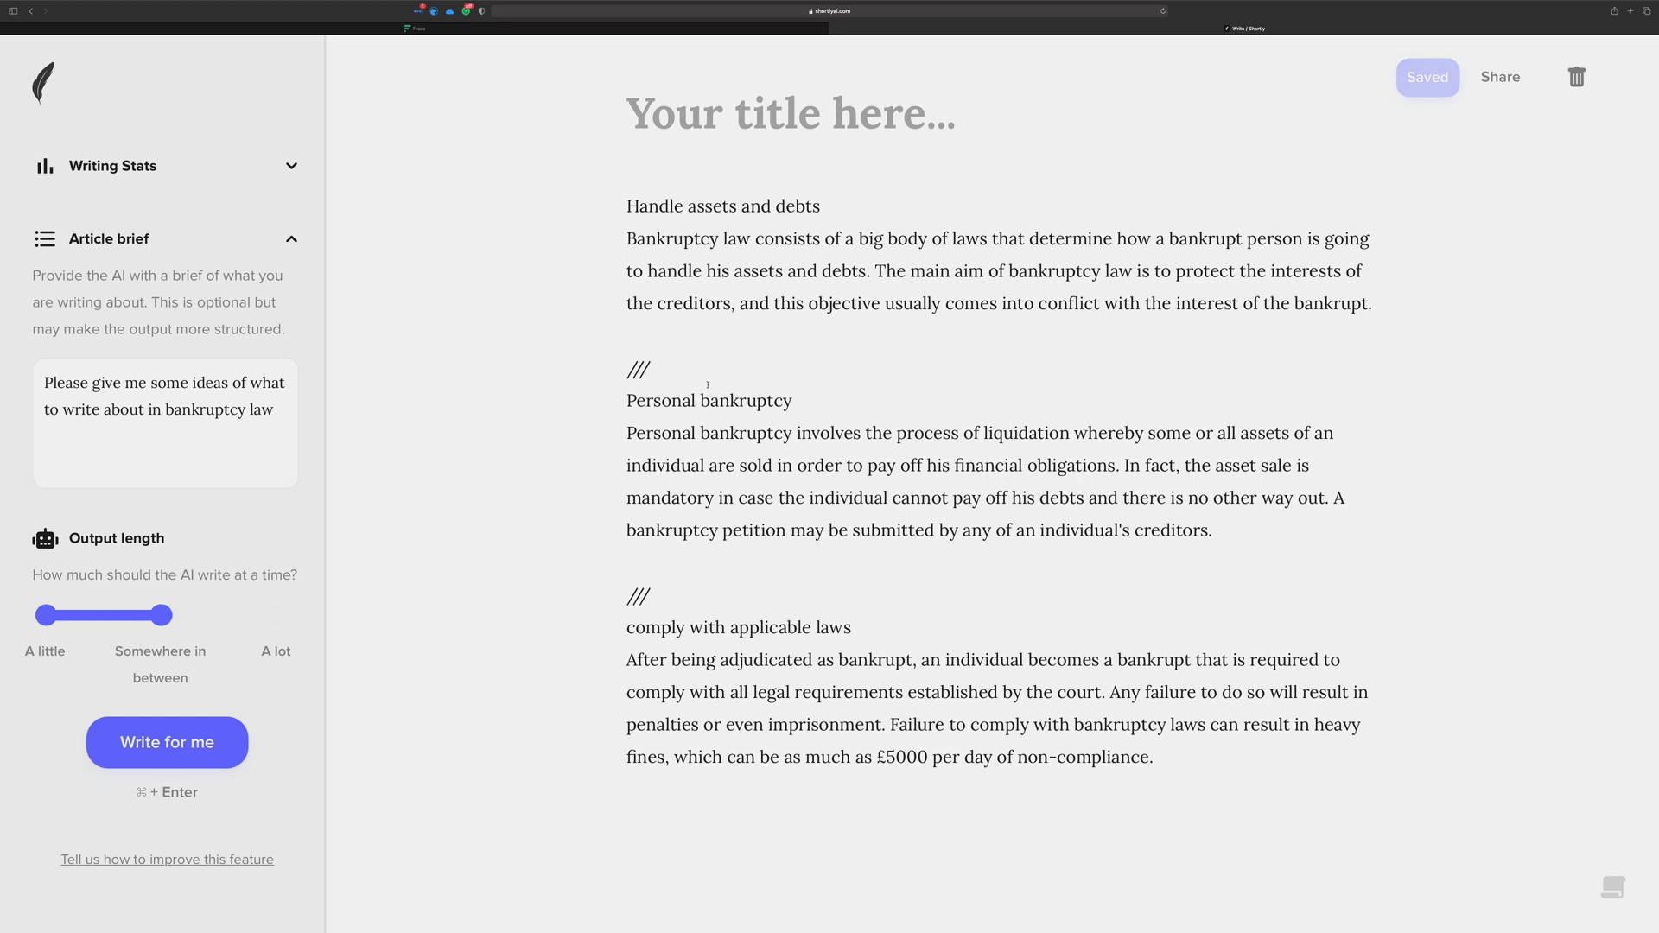
{"action": "left_click", "coordinate": [1230, 526]}
{"action": "left_click_drag", "start_coordinate": [1374, 303], "coordinate": [452, 170]}
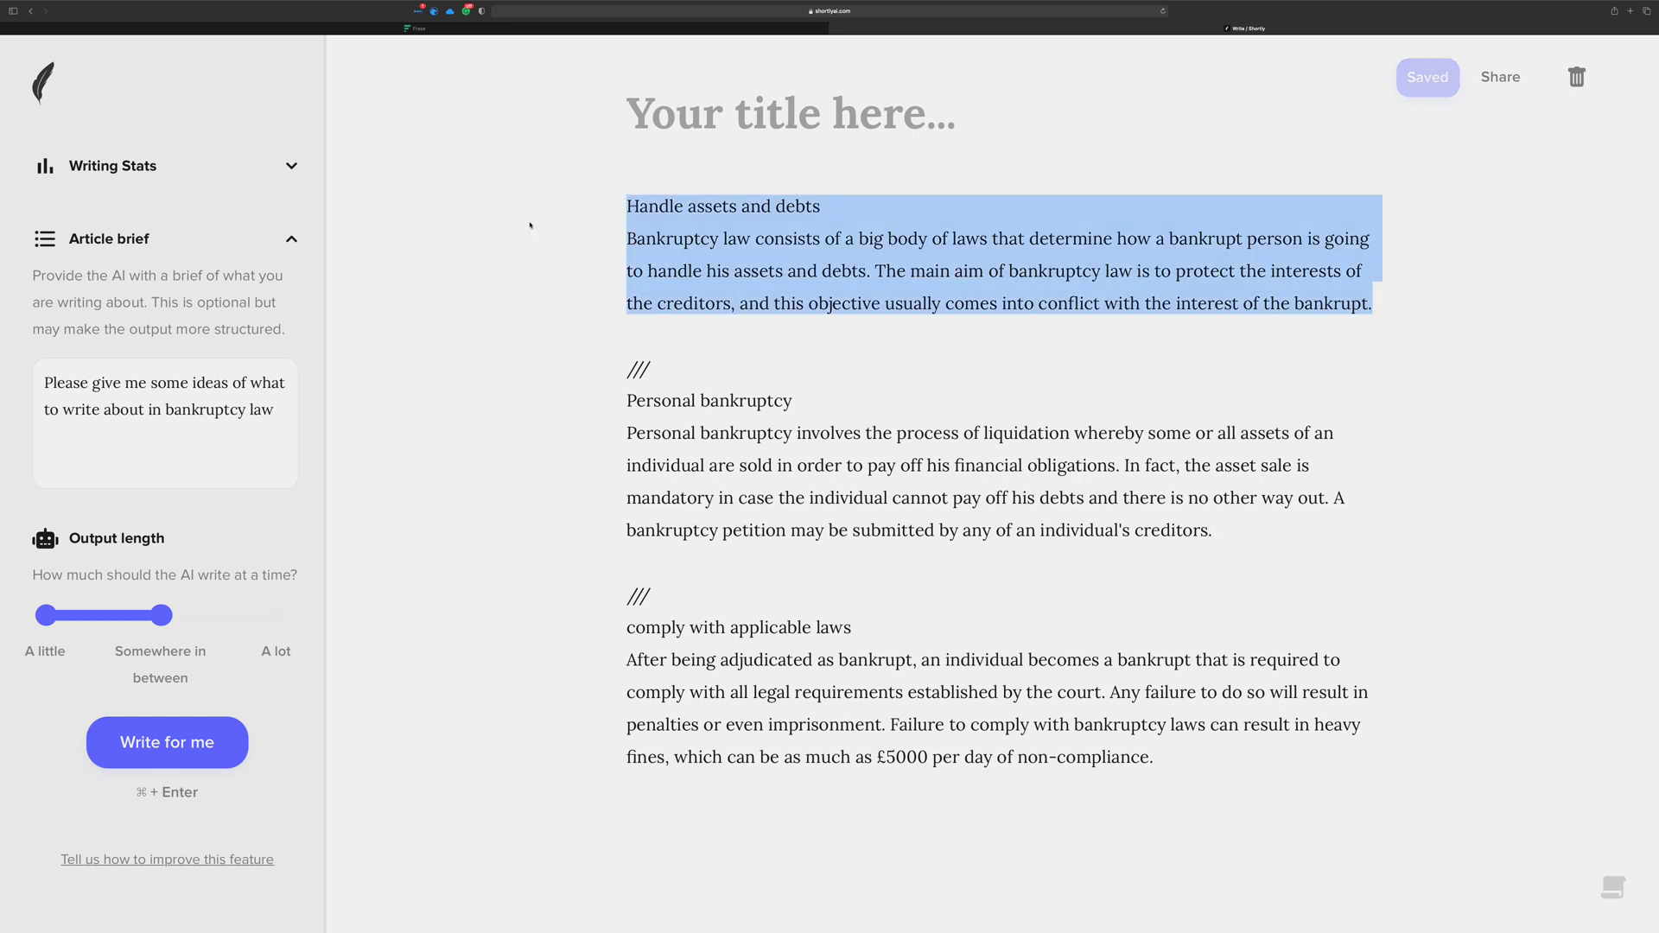
{"action": "left_click_drag", "start_coordinate": [1226, 529], "coordinate": [608, 409]}
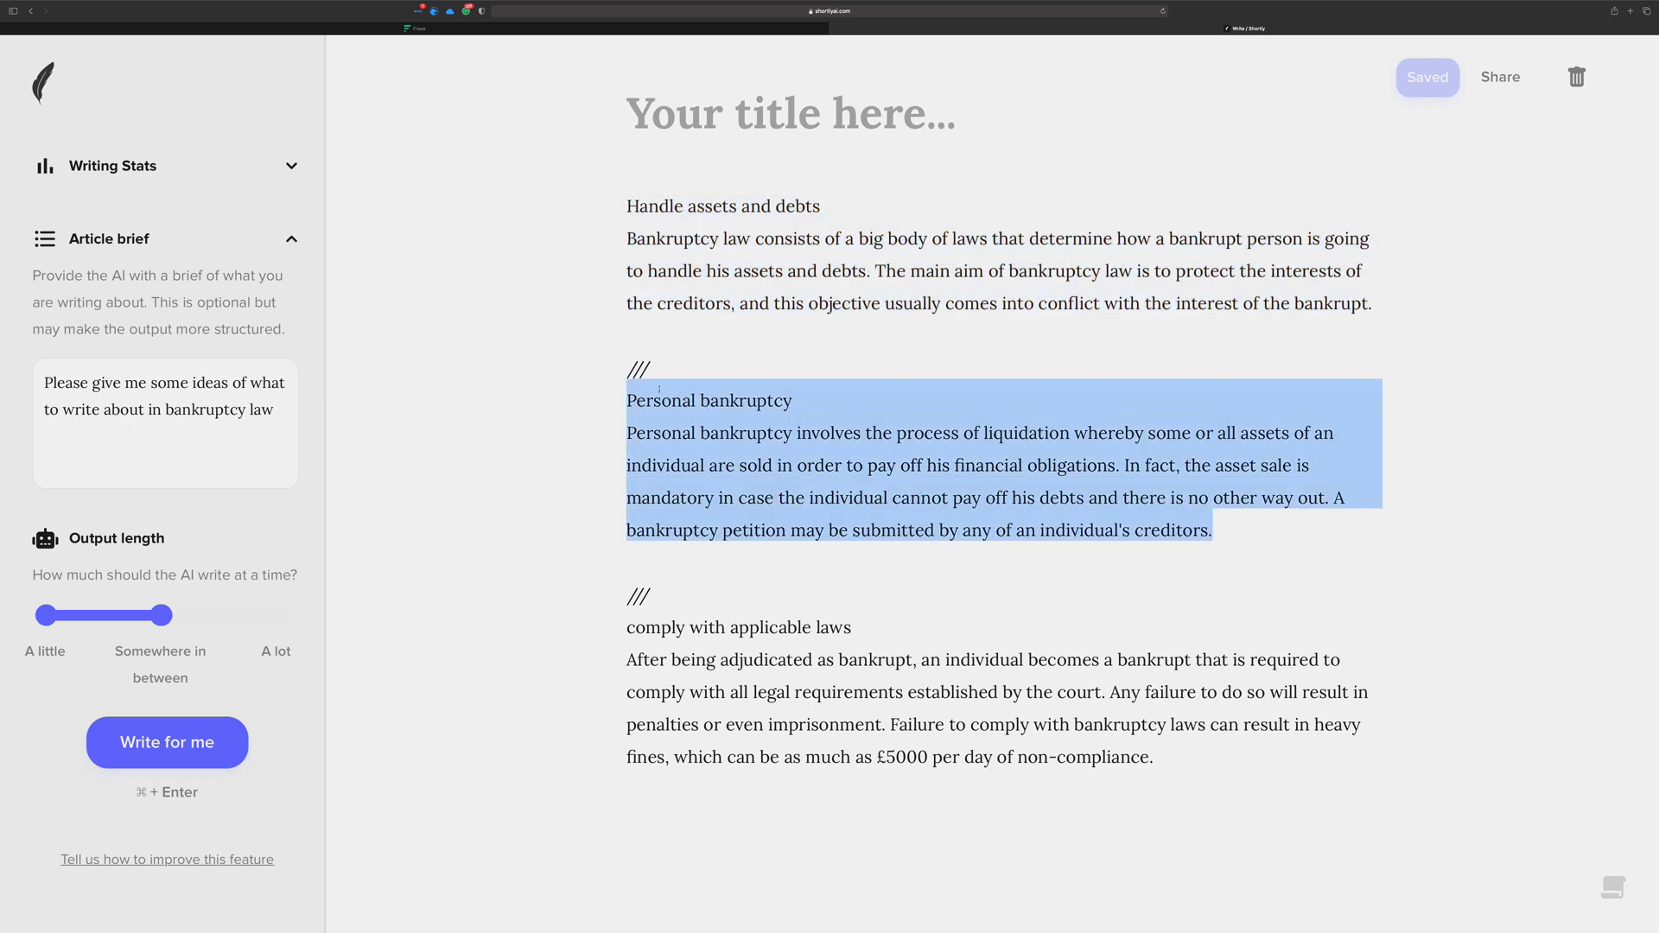
{"action": "left_click", "coordinate": [659, 359]}
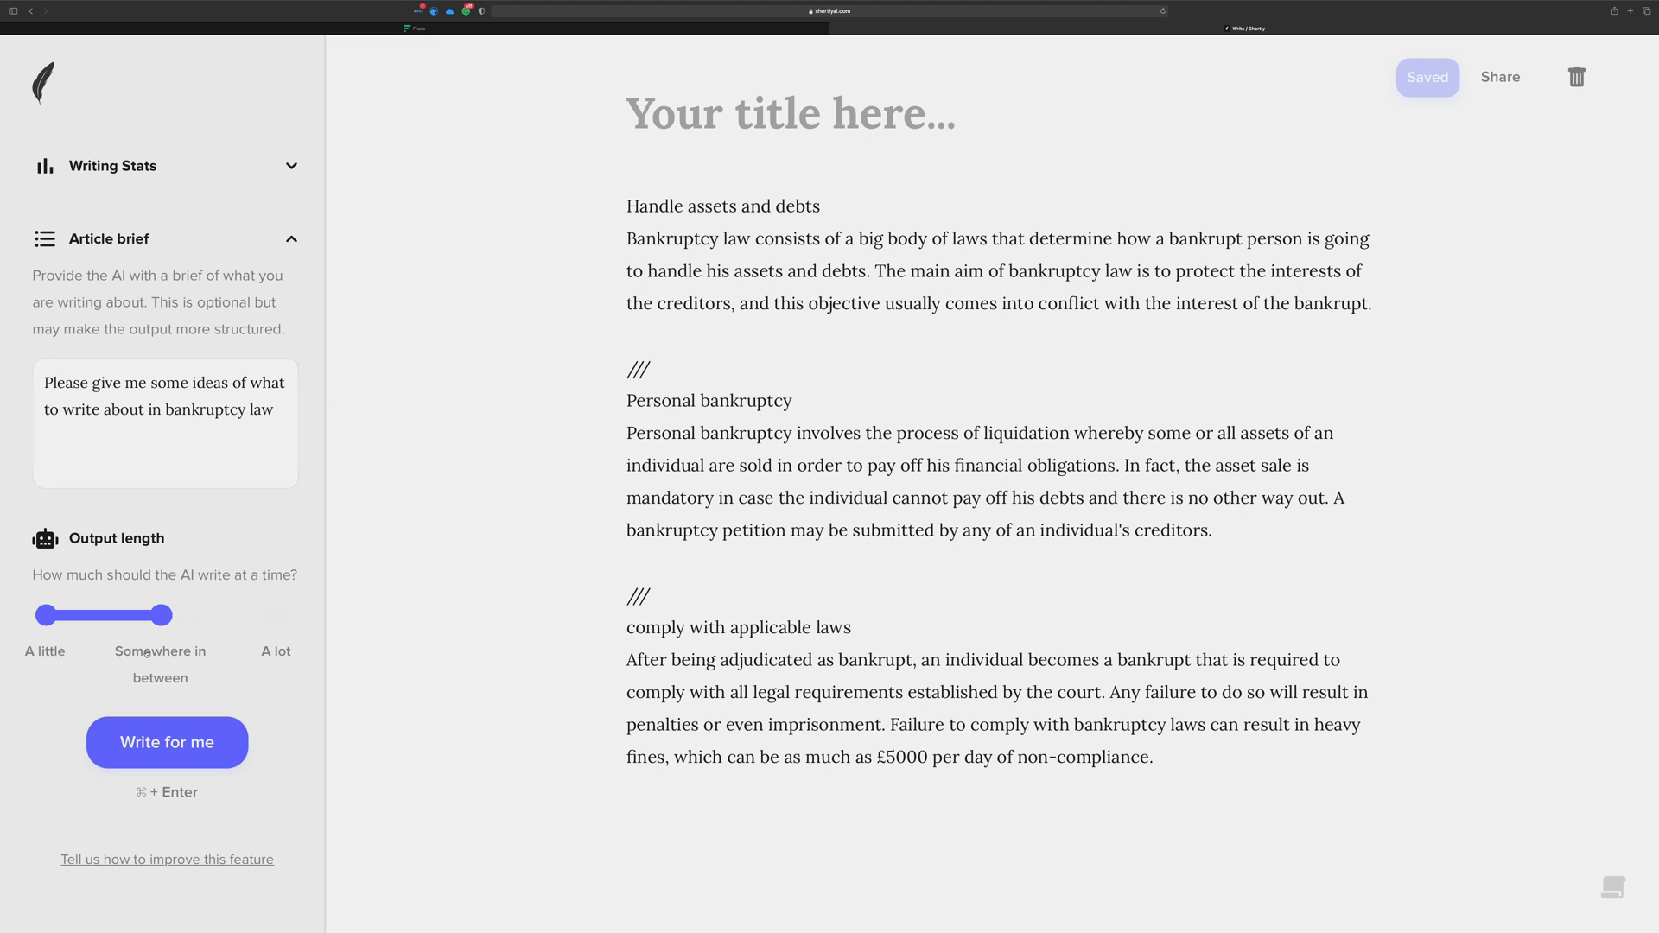
Rewrite the brief to request a bankruptcy law article on handling assets and debts, personal bankruptcy, and complying with laws
{"action": "left_click_drag", "start_coordinate": [268, 408], "coordinate": [181, 354]}
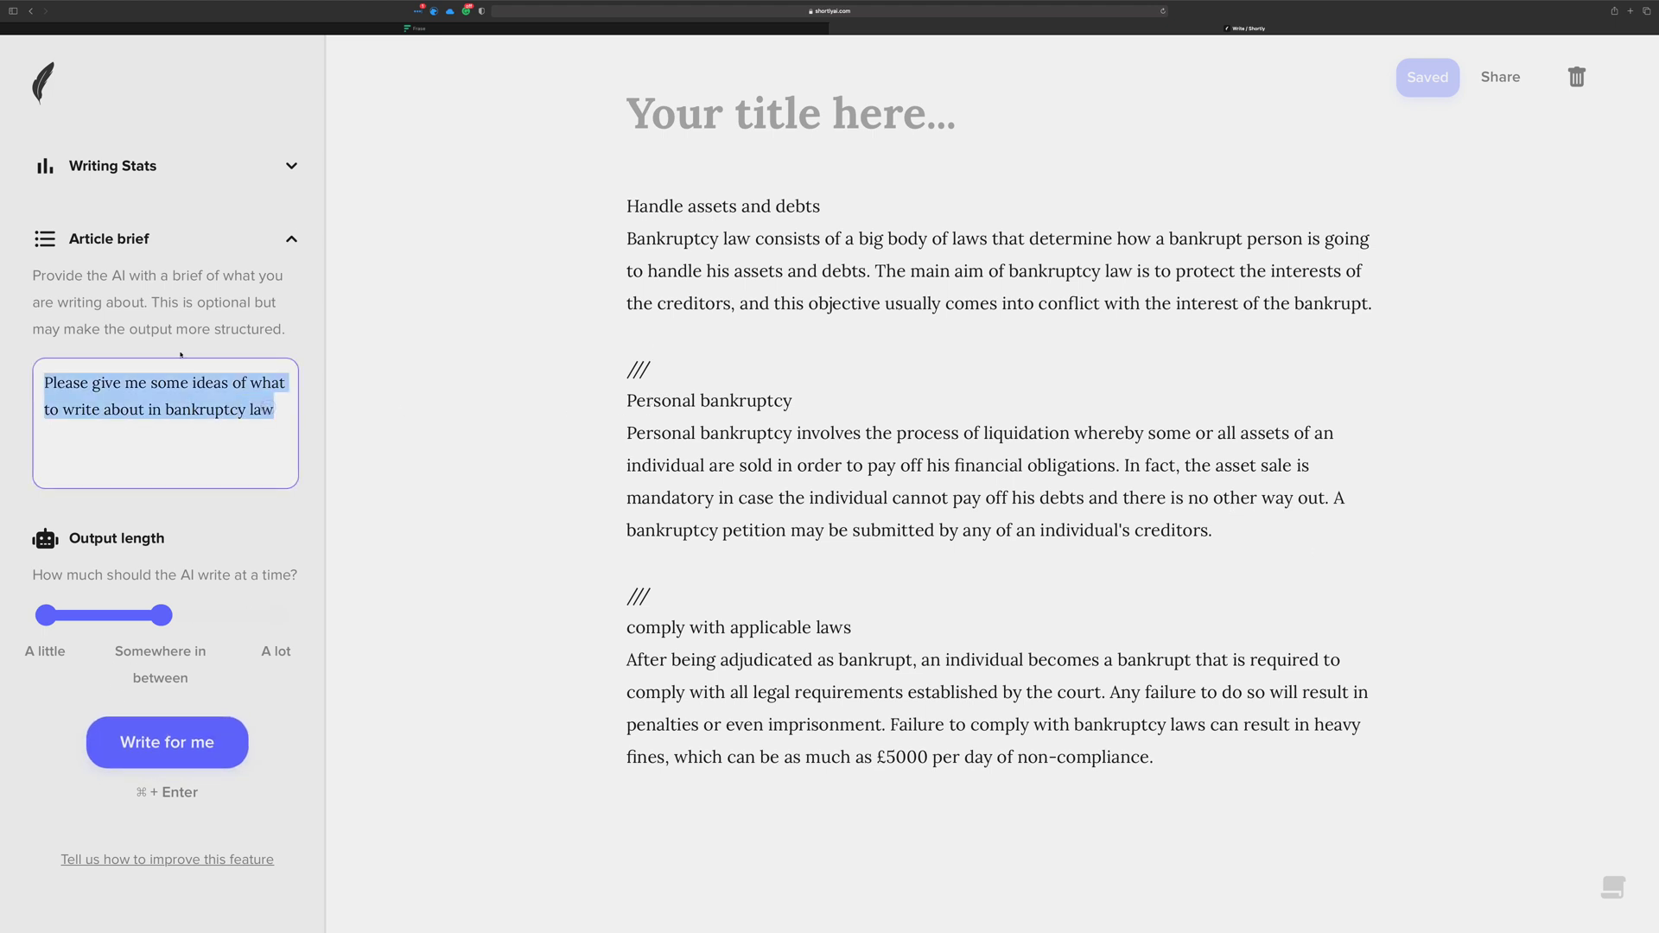
{"action": "left_click", "coordinate": [808, 101]}
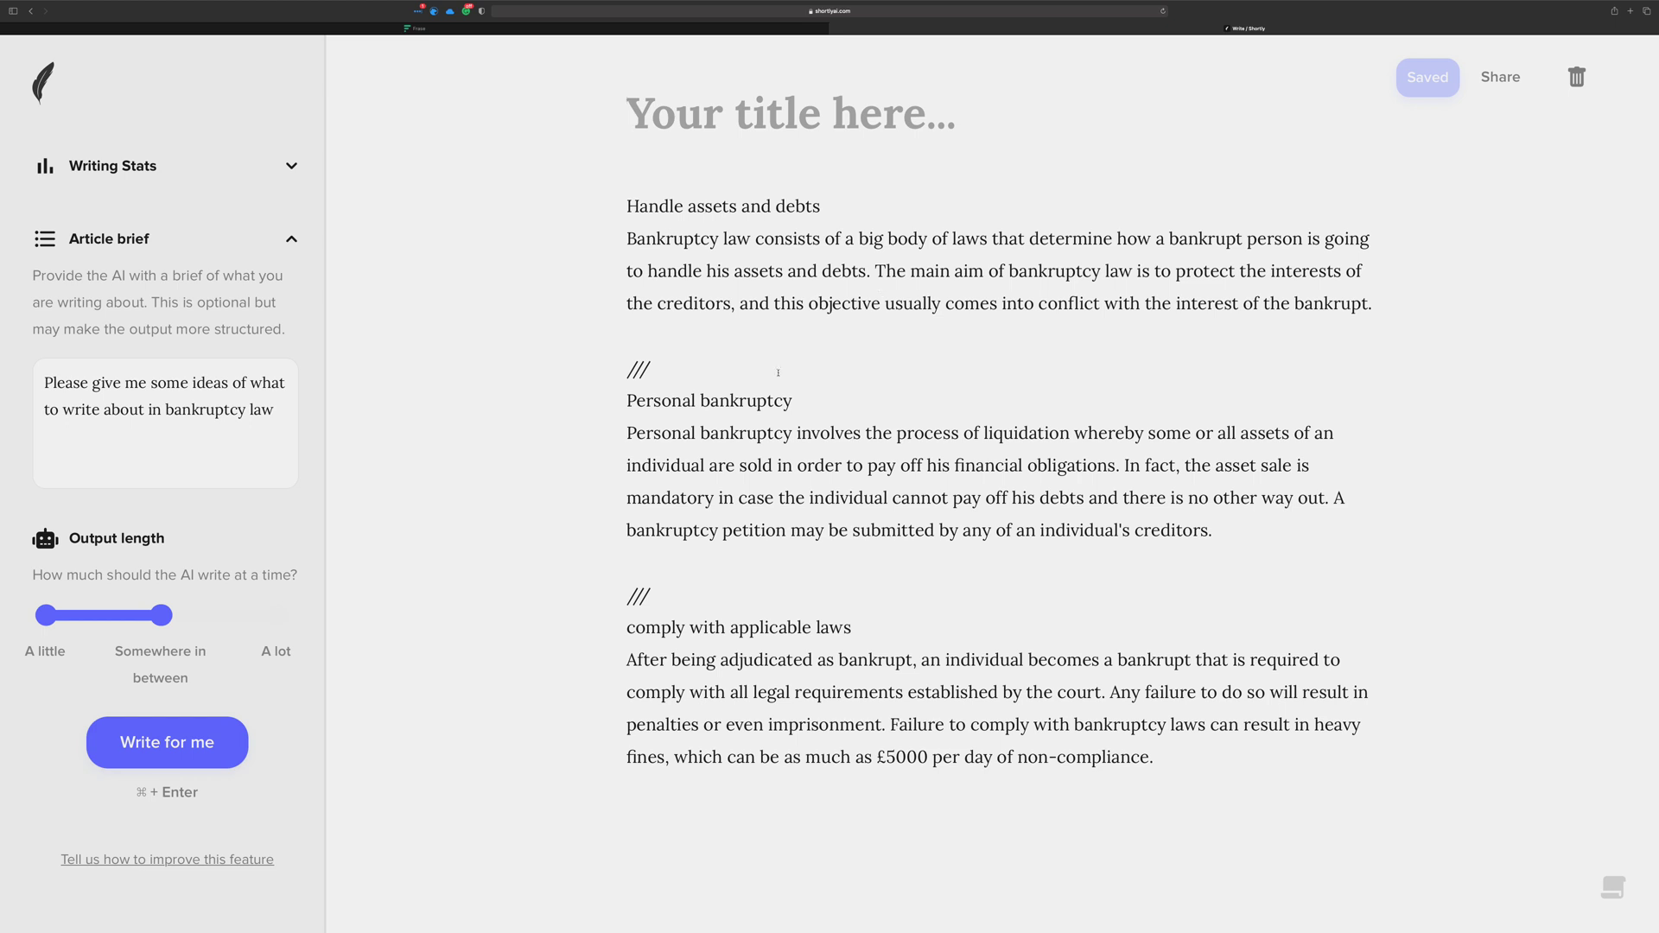
{"action": "left_click_drag", "start_coordinate": [276, 410], "coordinate": [22, 380]}
{"action": "left_click", "coordinate": [226, 414]}
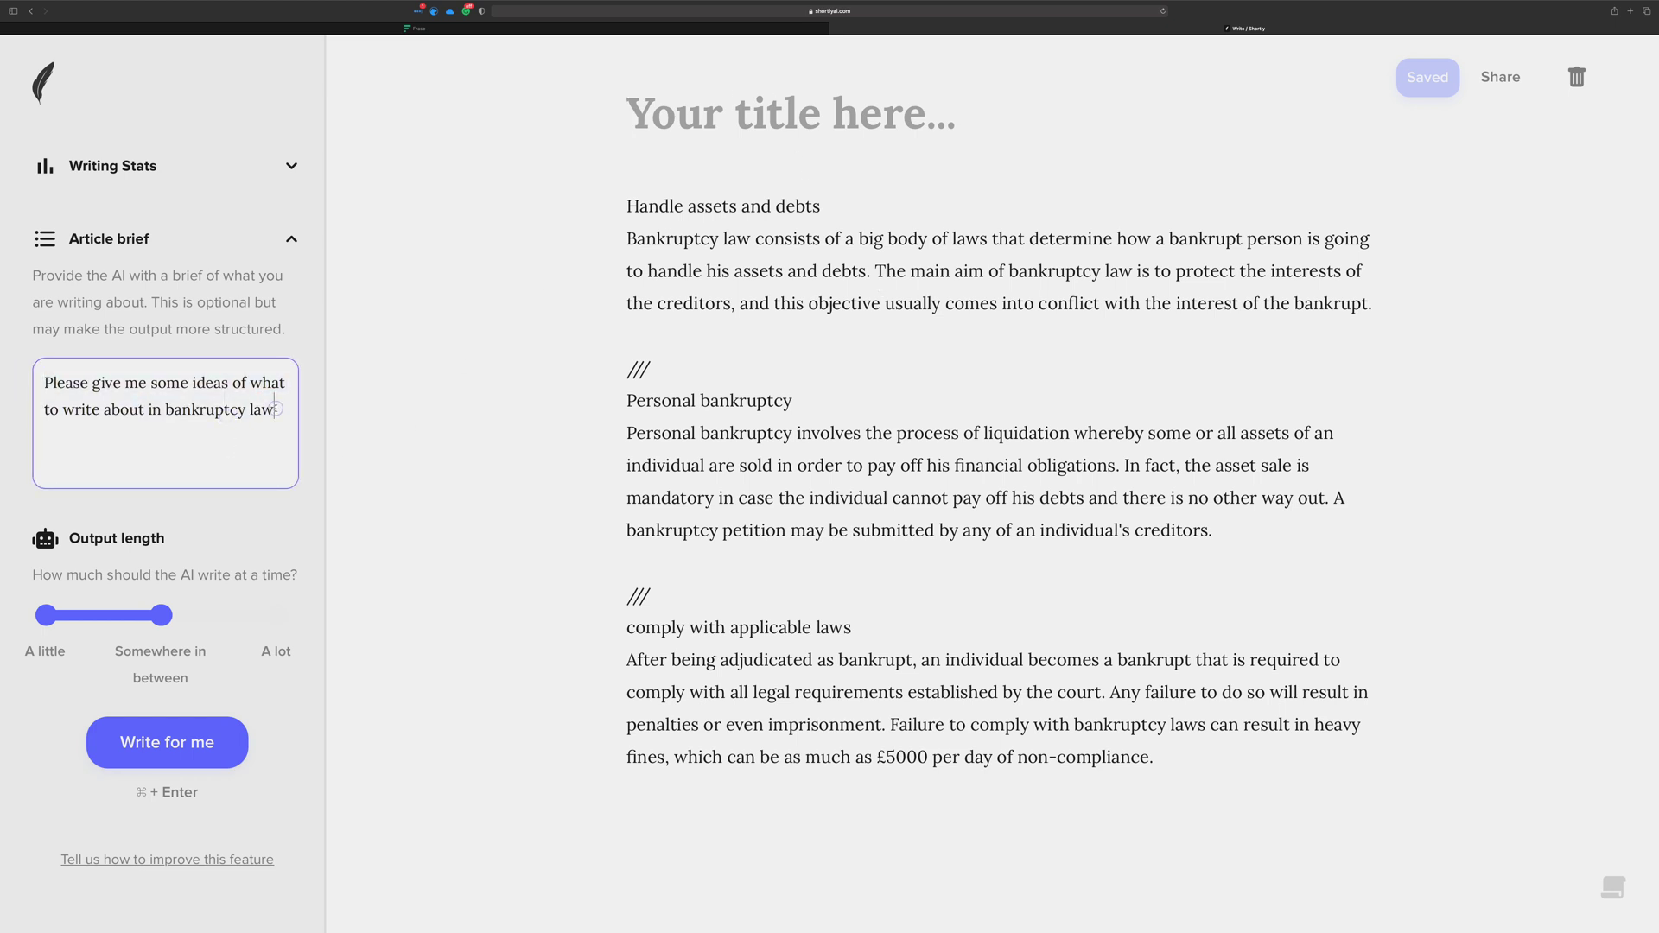
{"action": "left_click_drag", "start_coordinate": [275, 411], "coordinate": [93, 381]}
{"action": "type", "text": "write abo"}
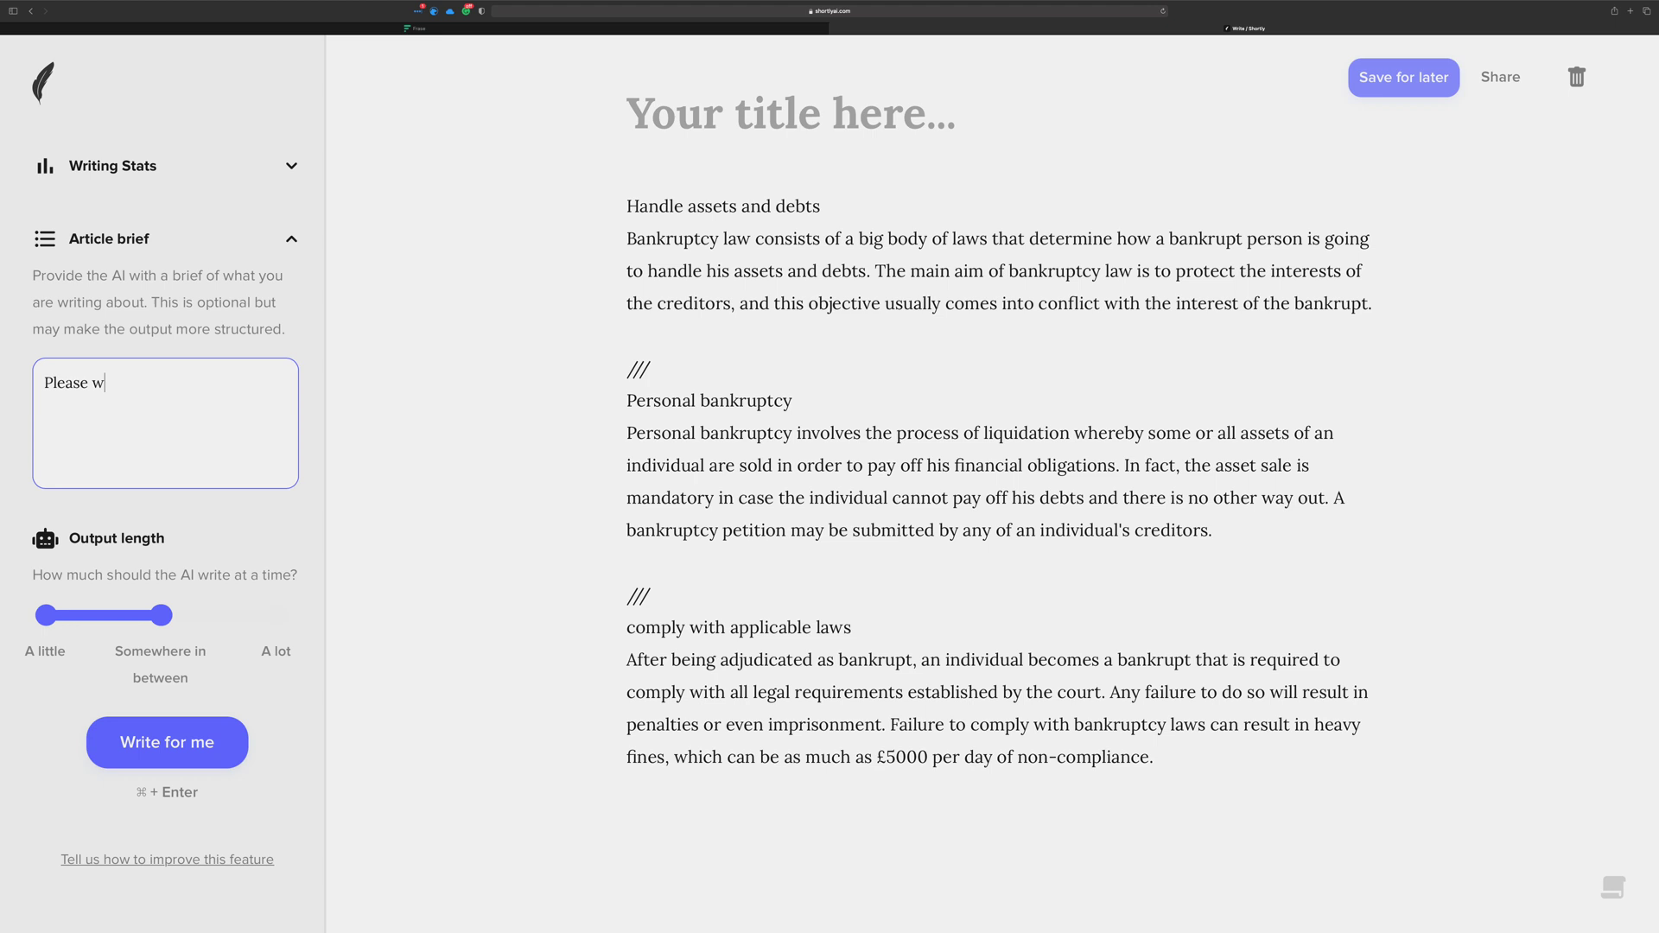
{"action": "key", "text": "BackSpace"}
{"action": "key", "text": "BackSpace"}
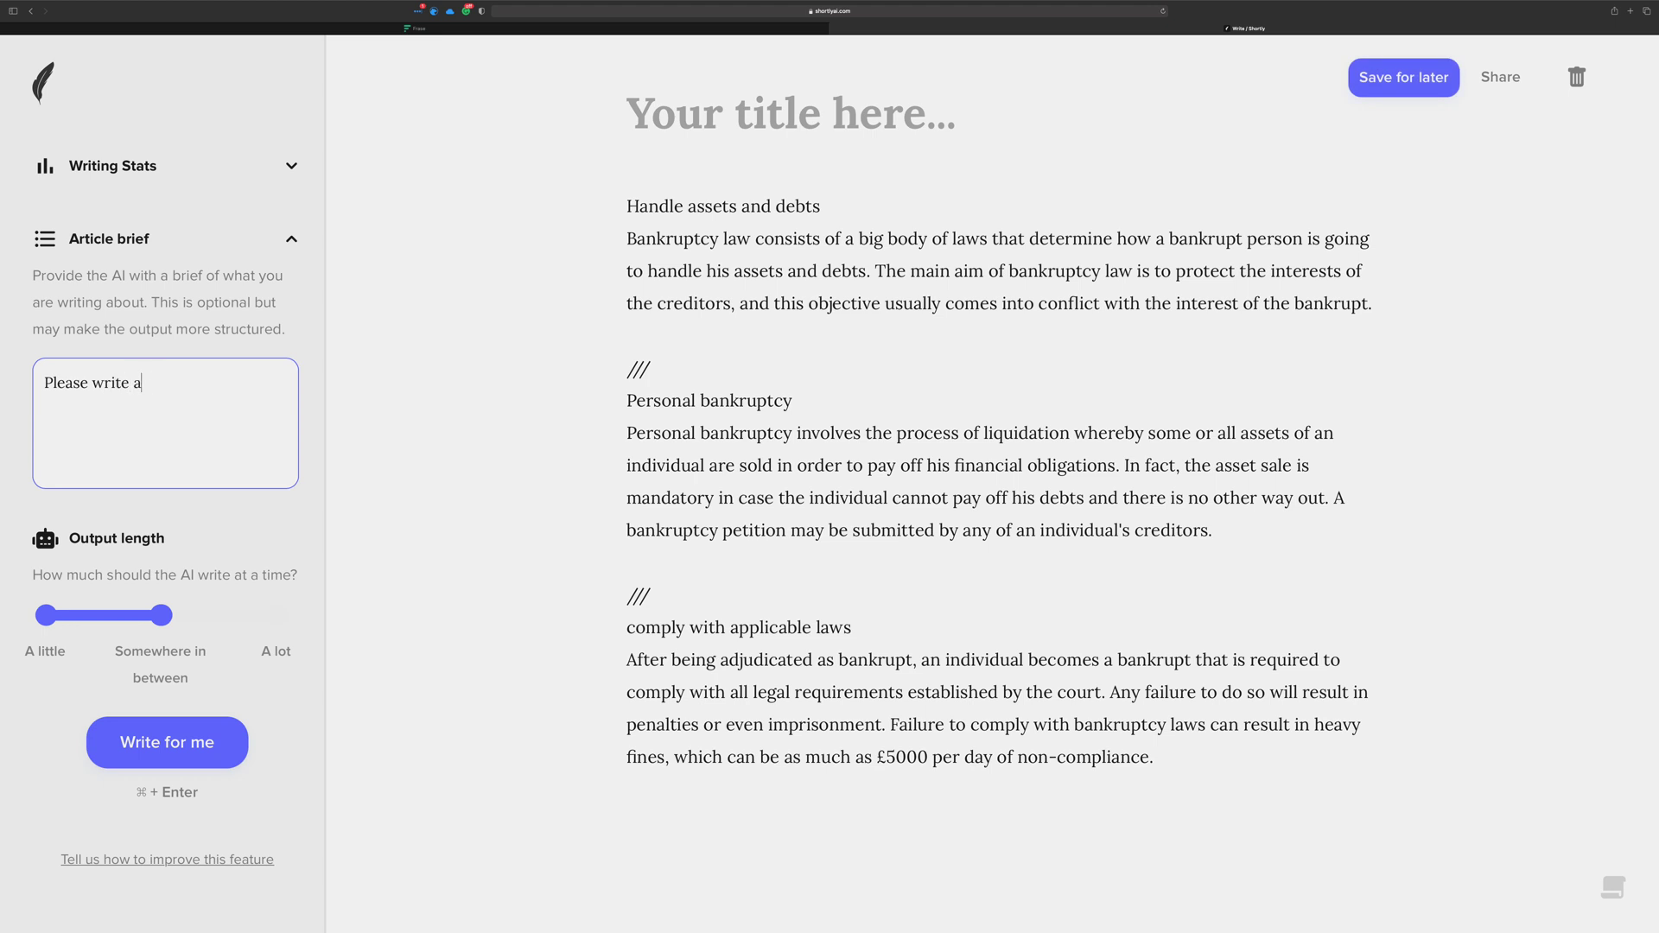
{"action": "type", "text": "n article about bankruptcy"}
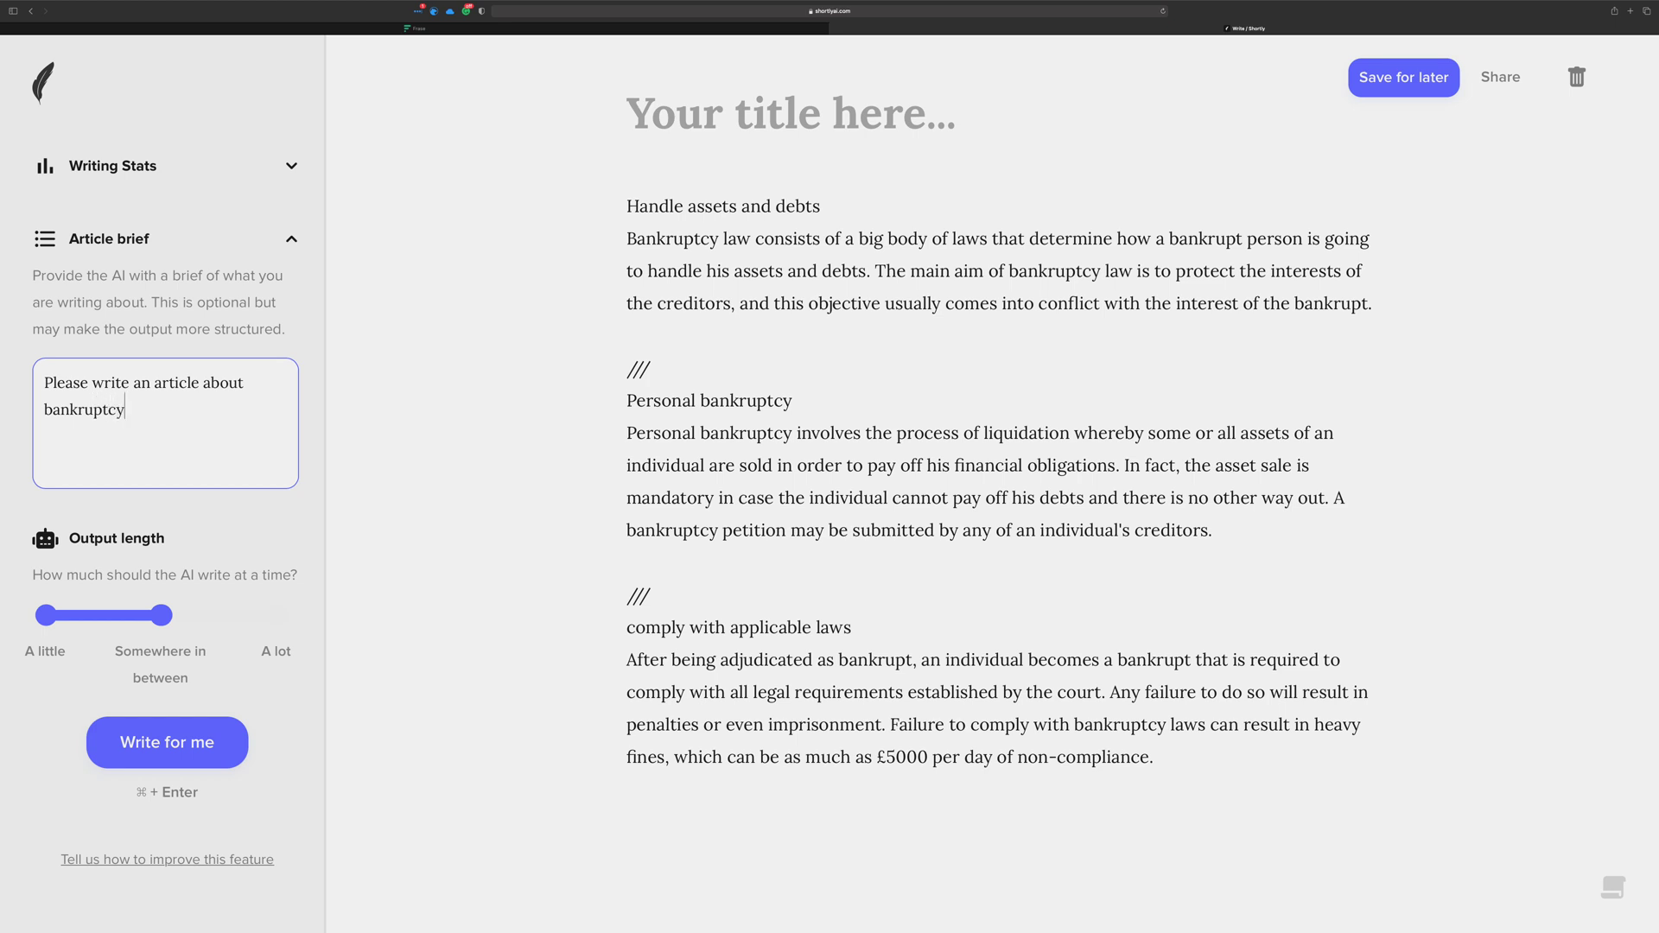
{"action": "type", "text": " law for an individual handling "}
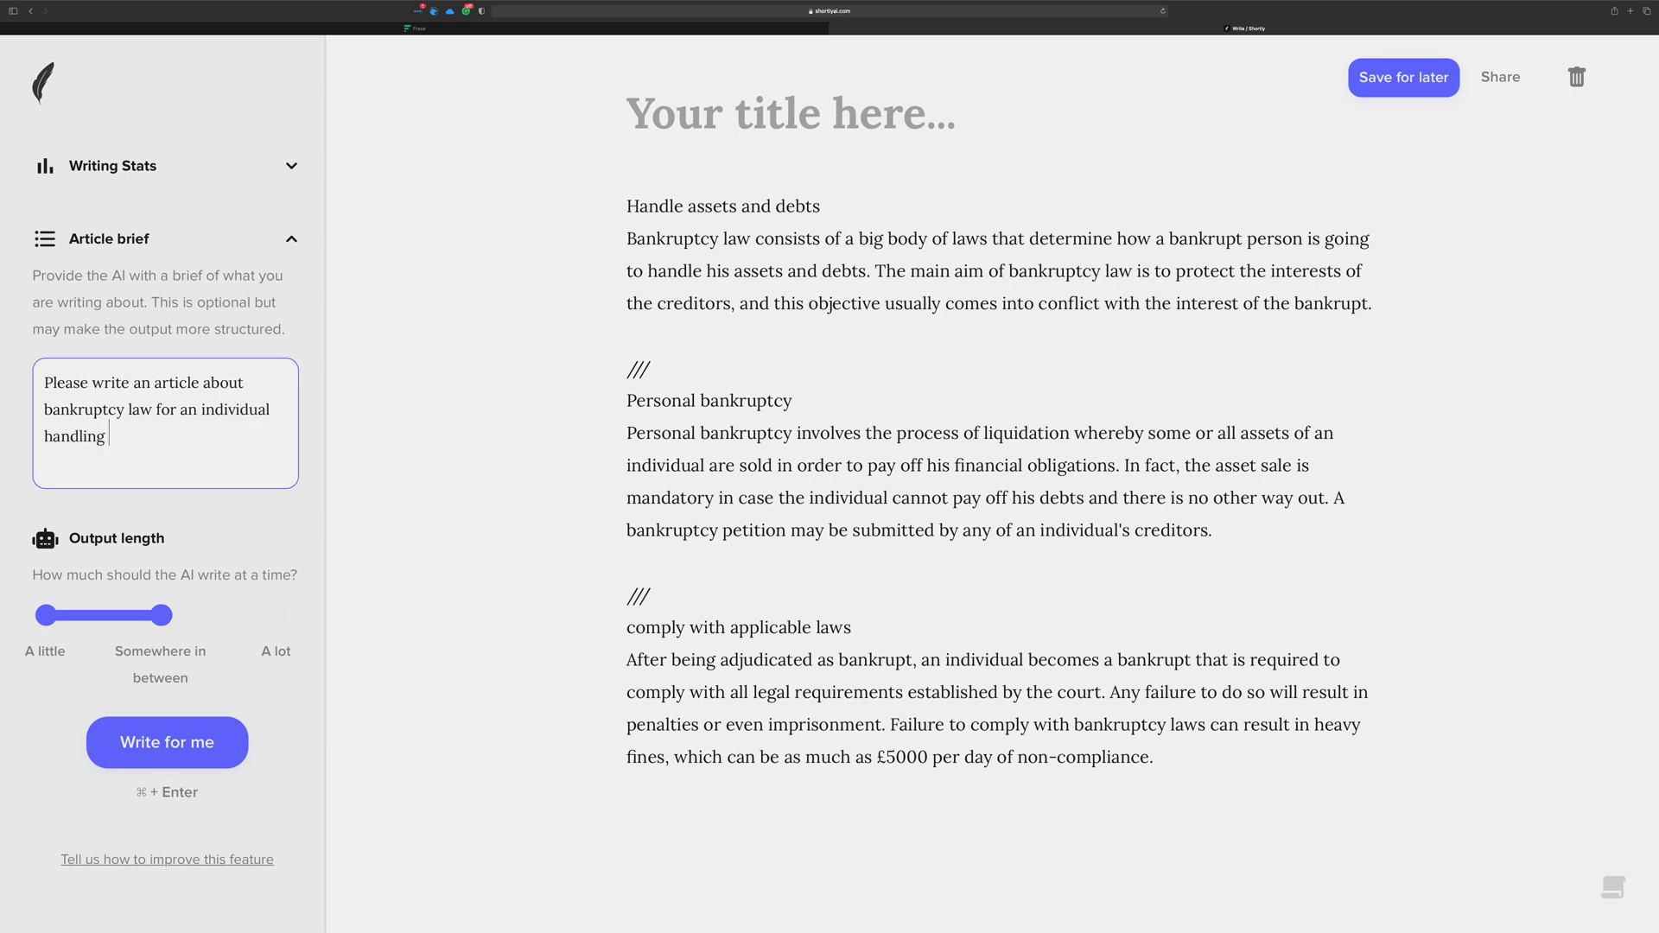
{"action": "type", "text": "assets and debts, personal bankru"}
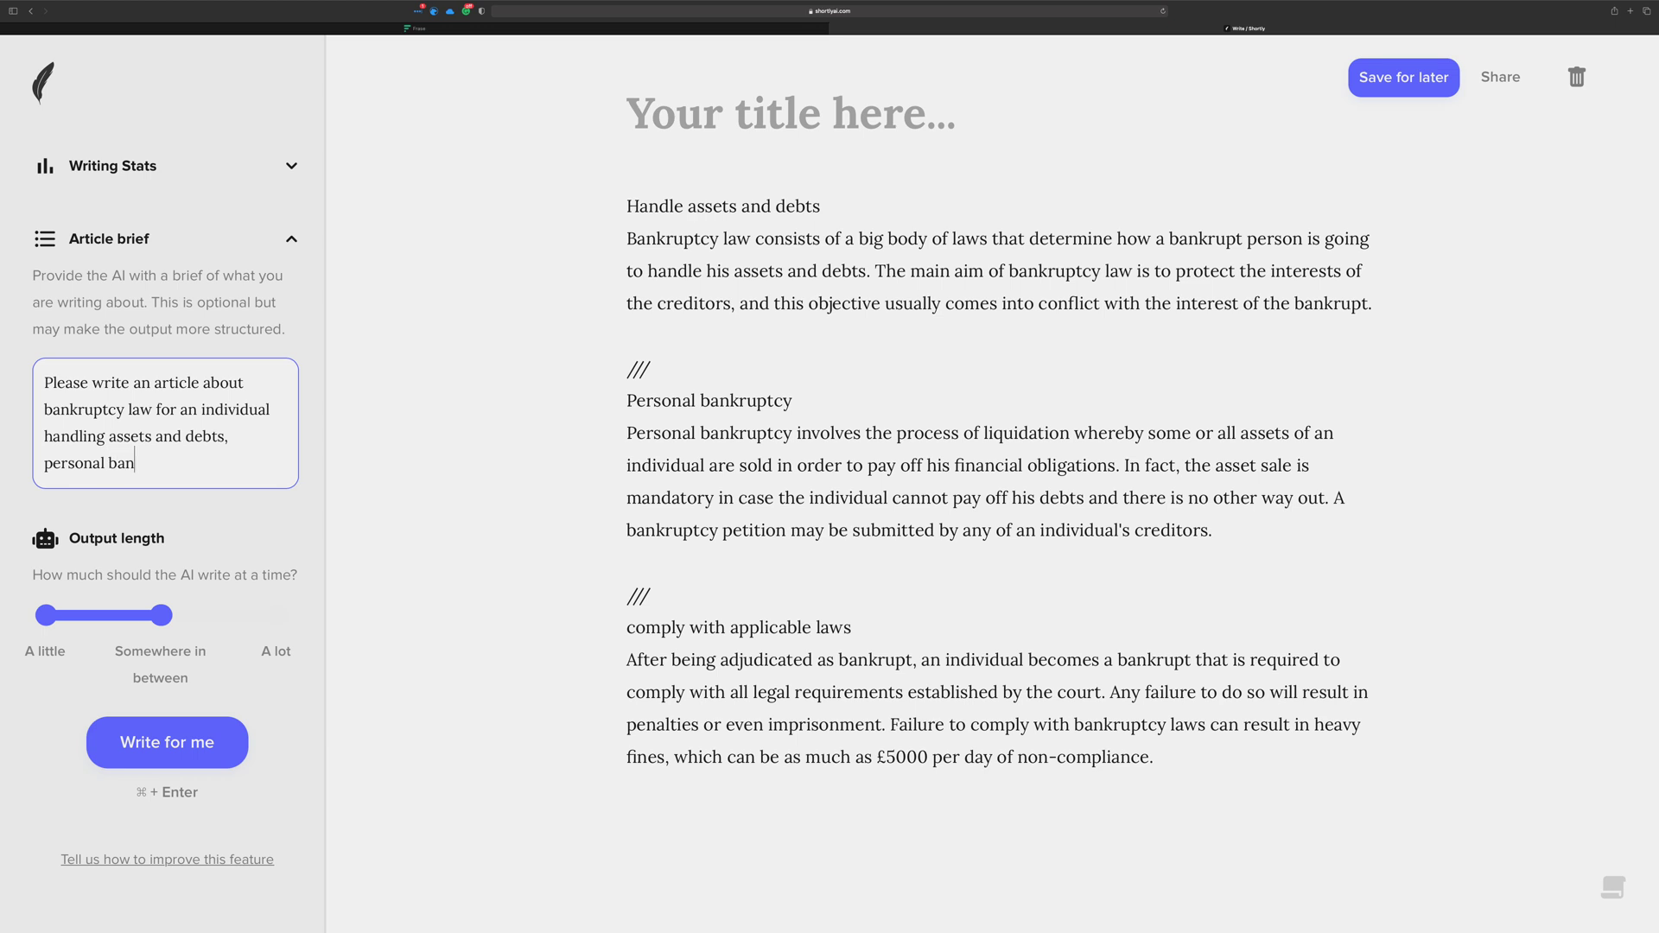
{"action": "type", "text": "ptcy, and complying with "}
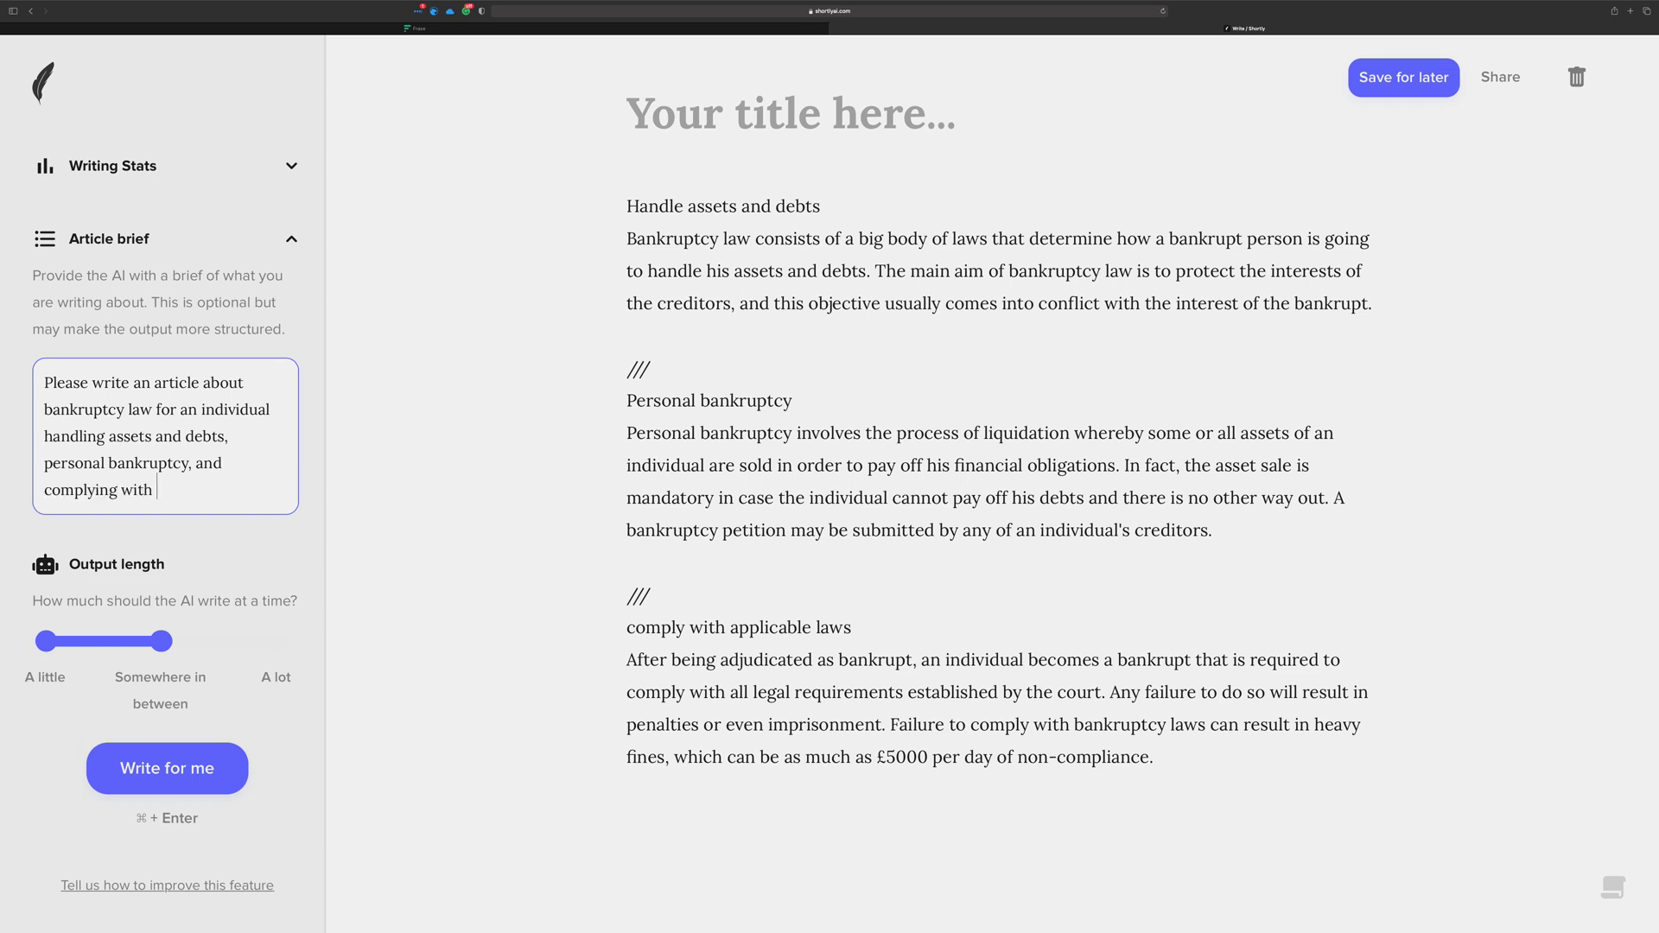
{"action": "type", "text": "laws."}
{"action": "left_click", "coordinate": [683, 592]}
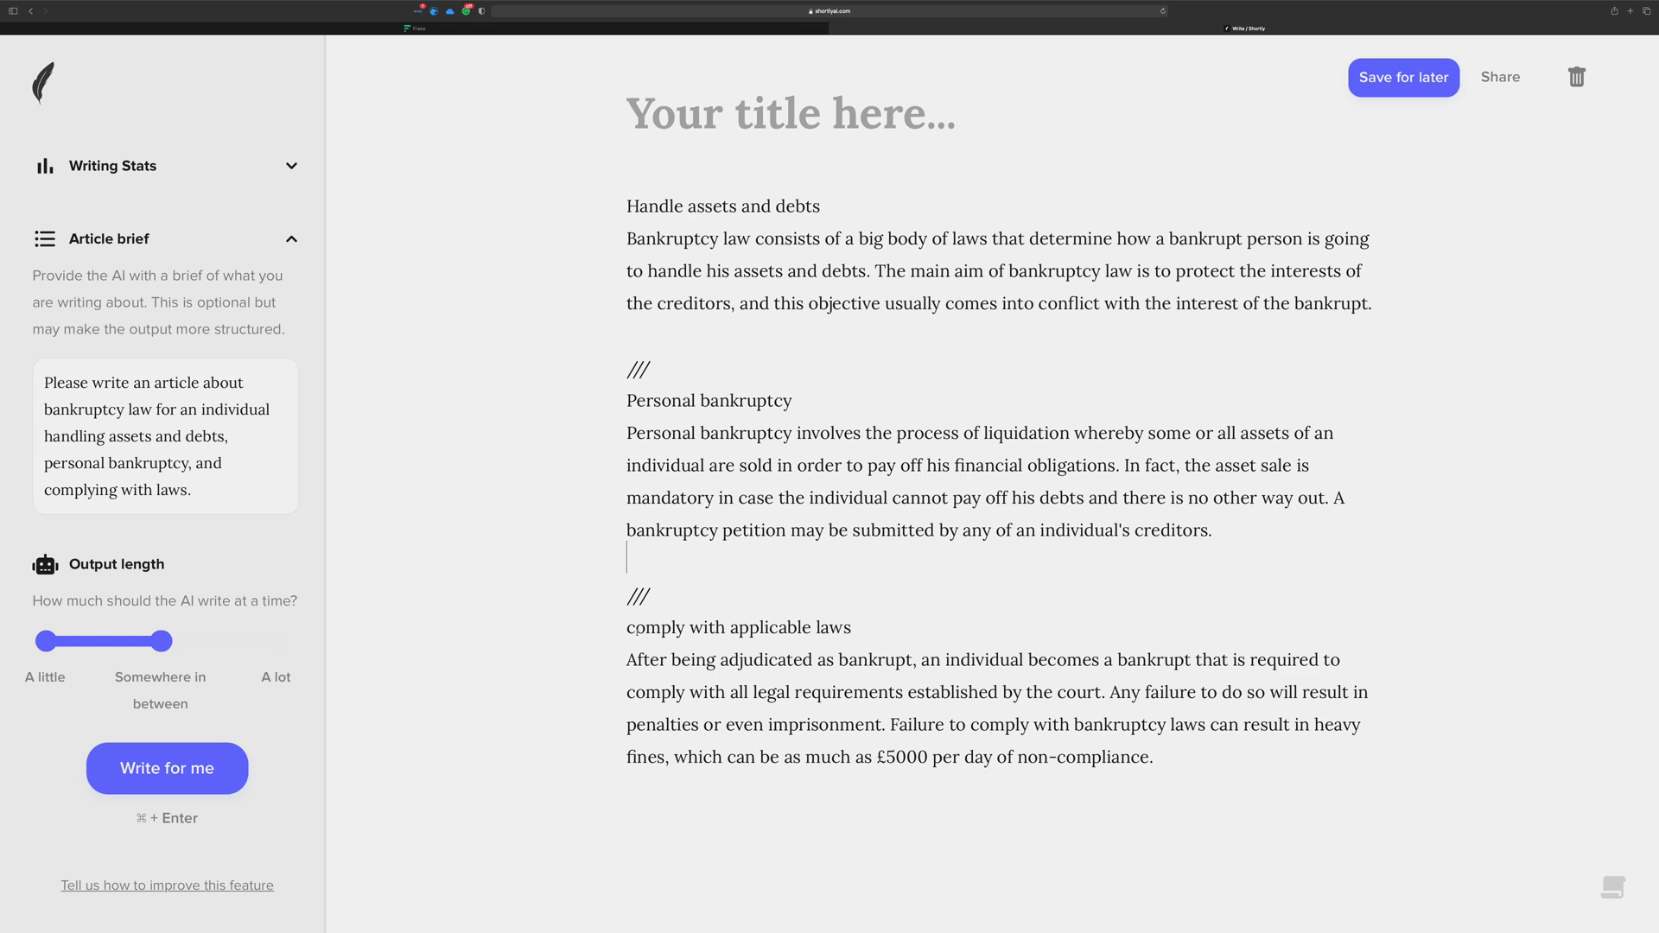
Capitalise the 'Comply' heading and open a new line after the Personal bankruptcy paragraph
{"action": "left_click_drag", "start_coordinate": [637, 632], "coordinate": [625, 634]}
{"action": "type", "text": "C"}
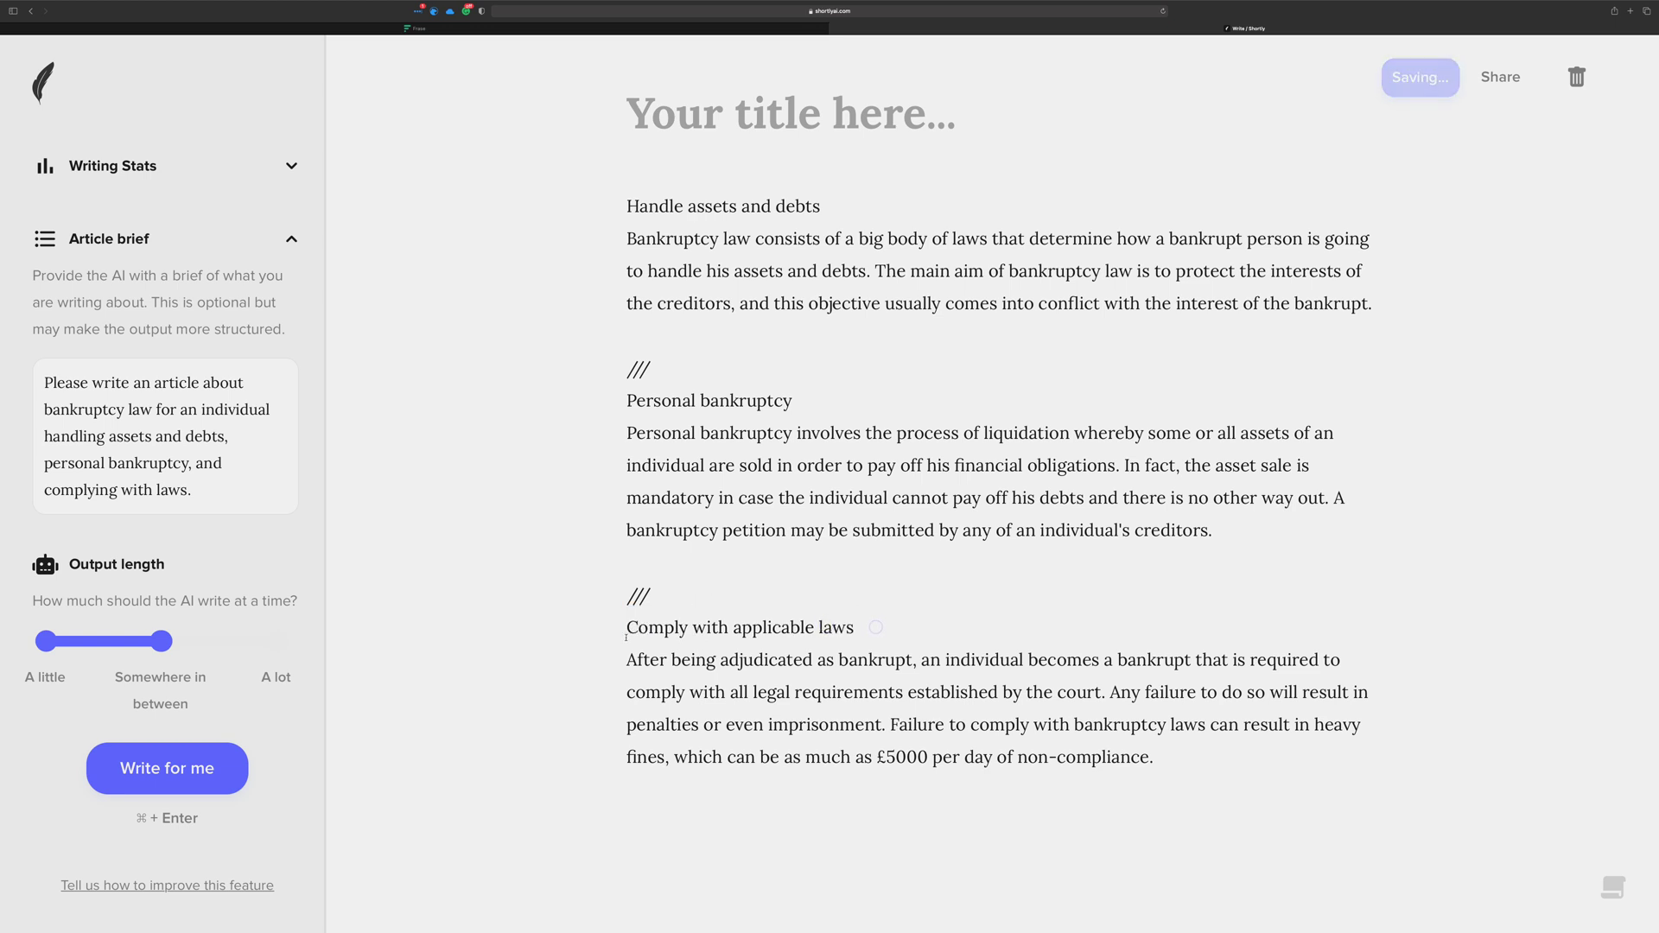
{"action": "left_click", "coordinate": [1177, 758]}
{"action": "scroll", "coordinate": [1210, 609], "scroll_direction": "down", "scroll_amount": 1}
{"action": "left_click", "coordinate": [1214, 492]}
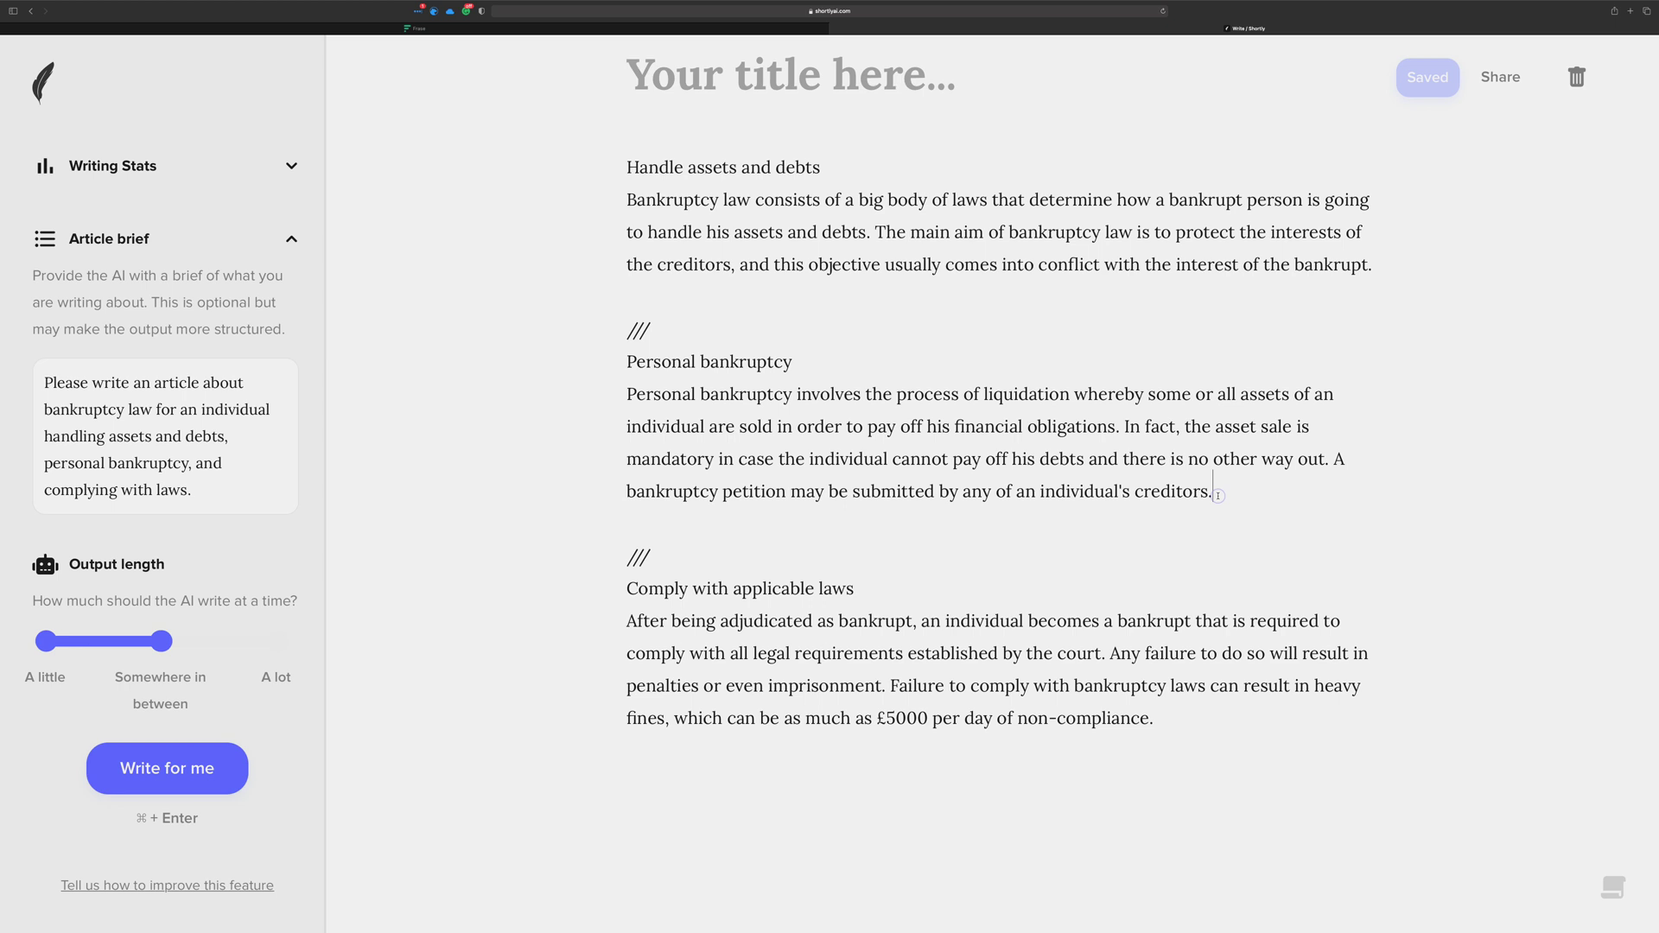
{"action": "key", "text": "Return"}
{"action": "key", "text": "Return"}
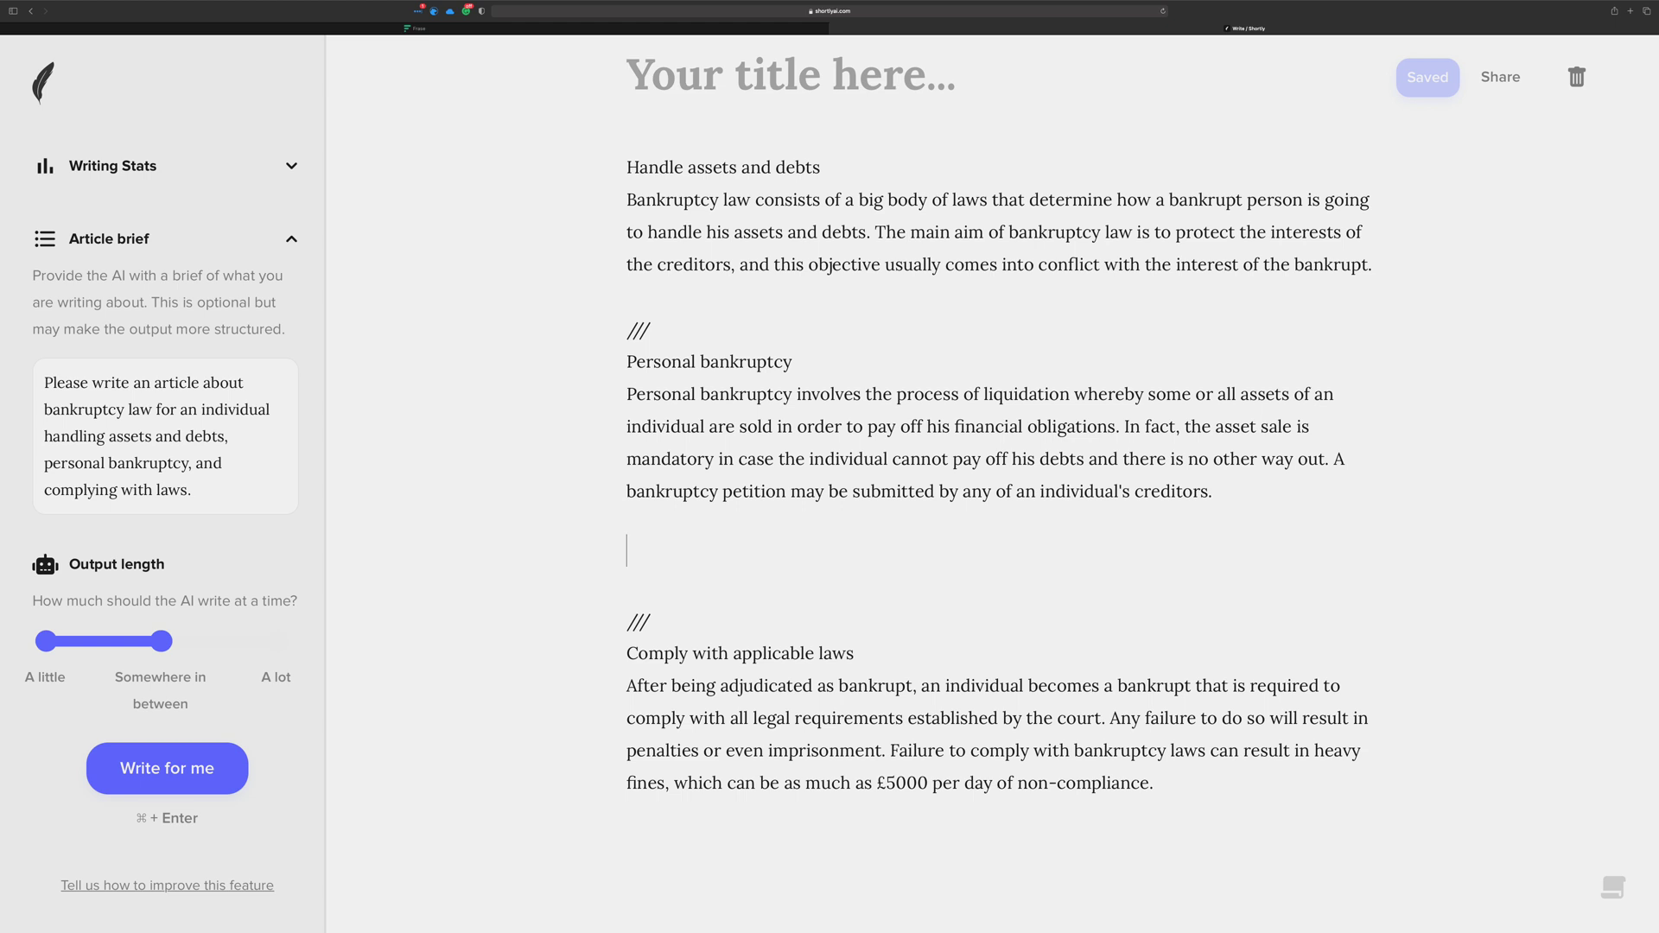
{"action": "type", "text": "An i"}
{"action": "key", "text": "BackSpace"}
{"action": "type", "text": "a"}
{"action": "key", "text": "BackSpace"}
{"action": "key", "text": "BackSpace"}
{"action": "key", "text": "BackSpace"}
{"action": "key", "text": "BackSpace"}
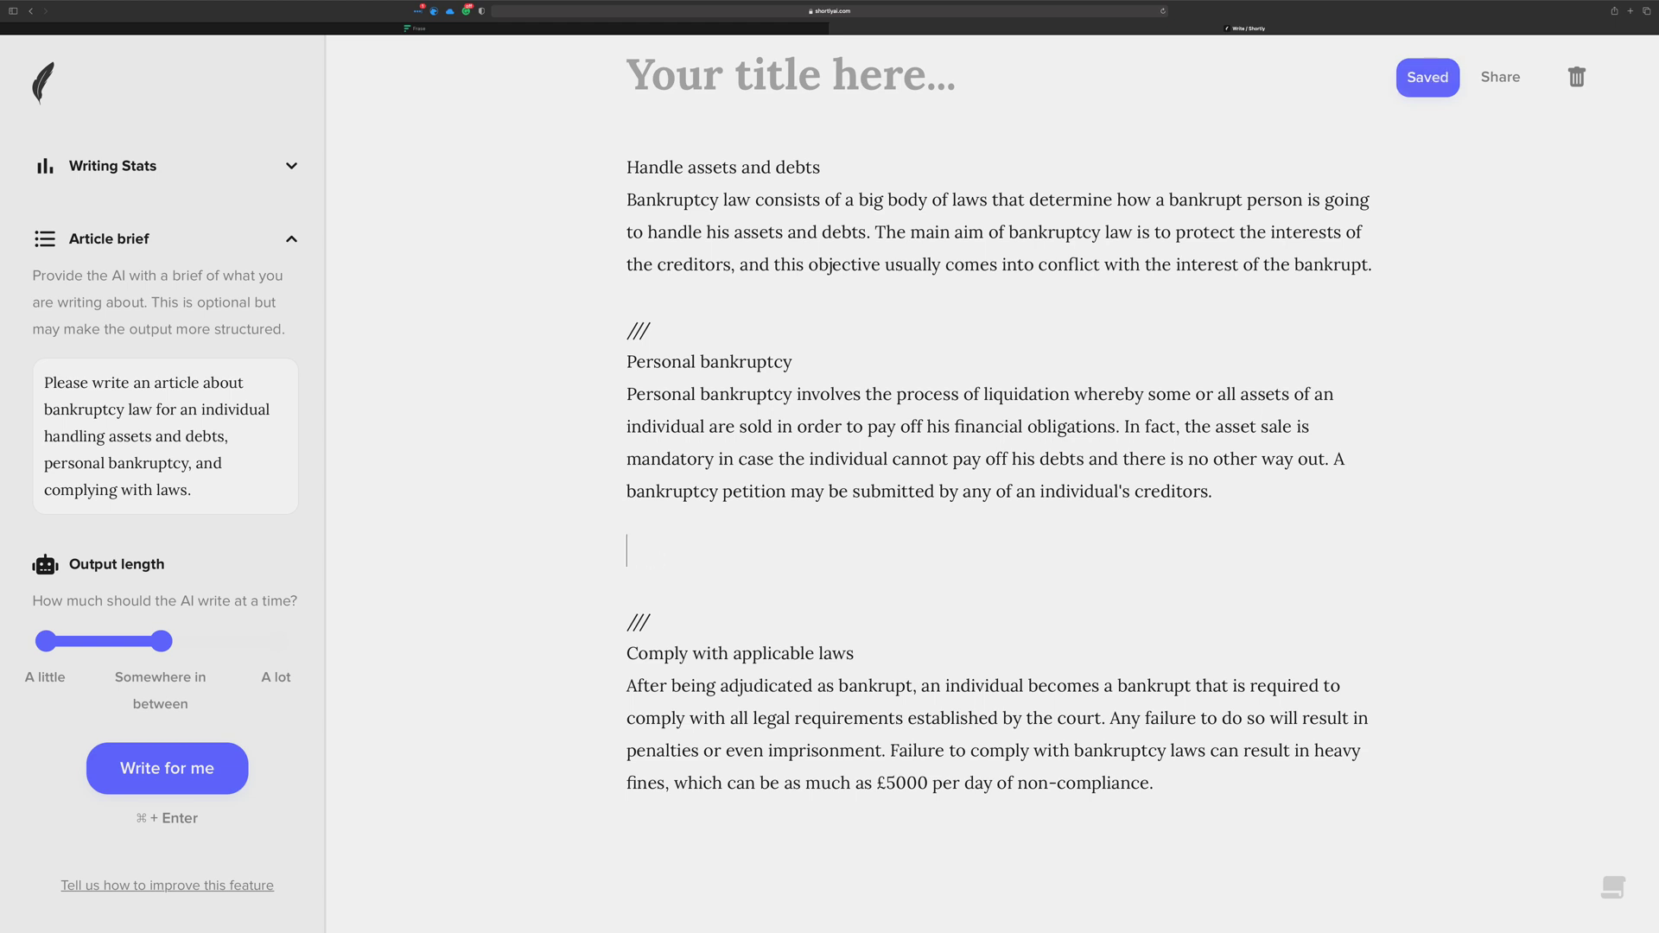
Copy 'individual's creditors.' onto the empty line below and remove its leading space
{"action": "left_click_drag", "start_coordinate": [1214, 491], "coordinate": [1037, 490]}
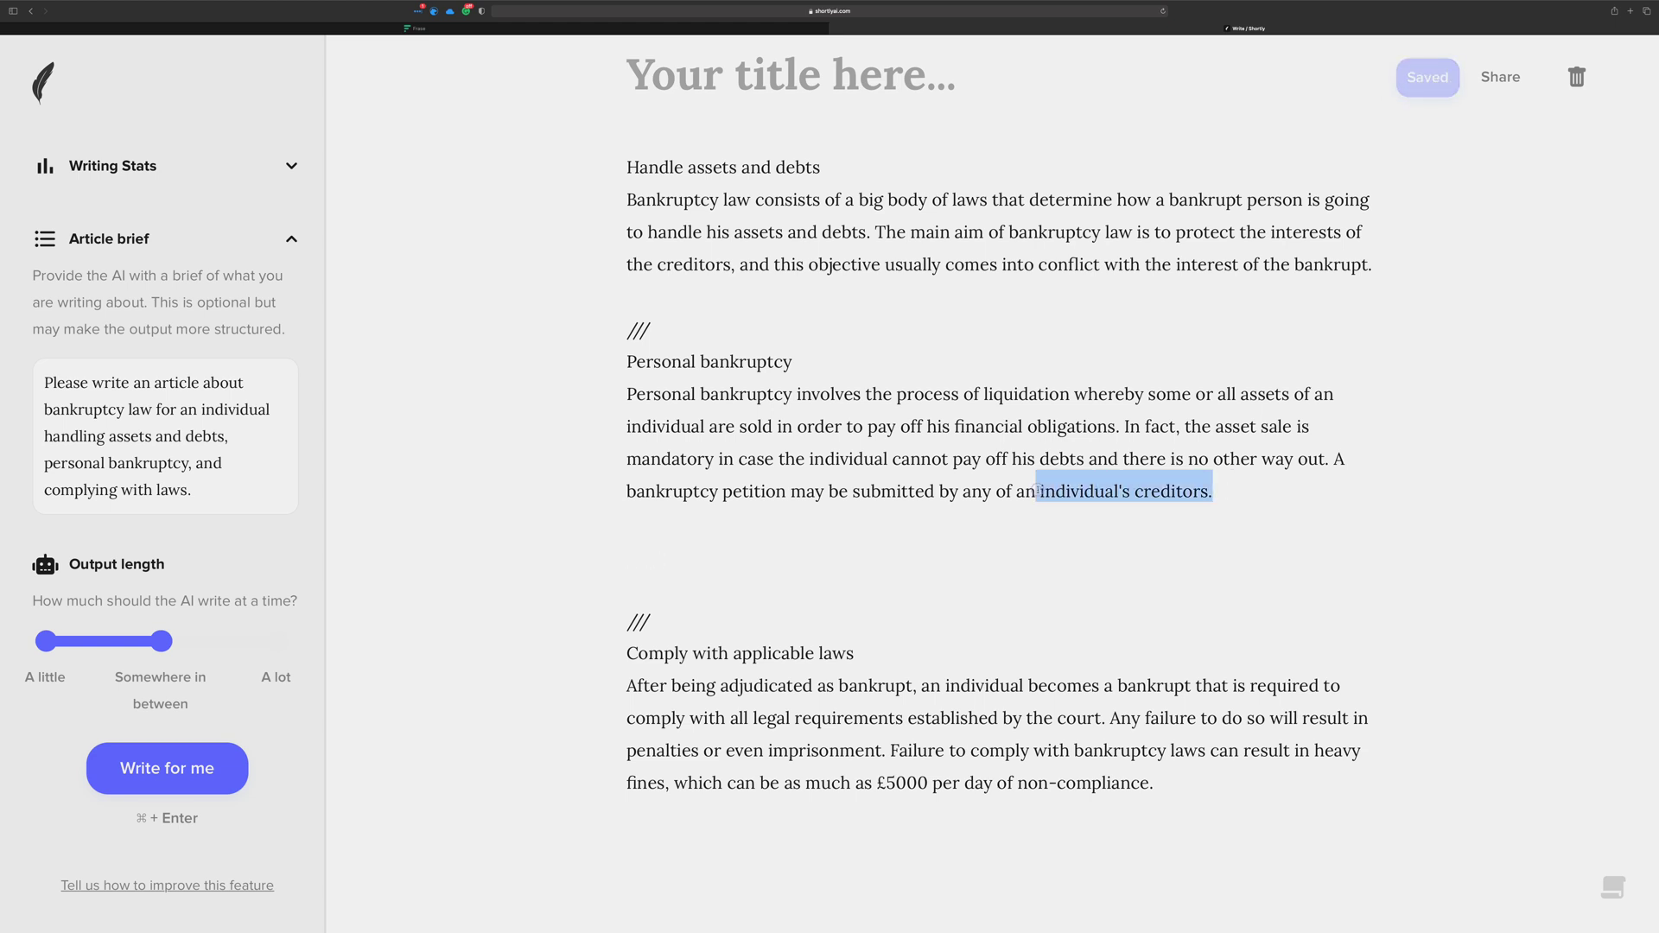
{"action": "left_click", "coordinate": [848, 528]}
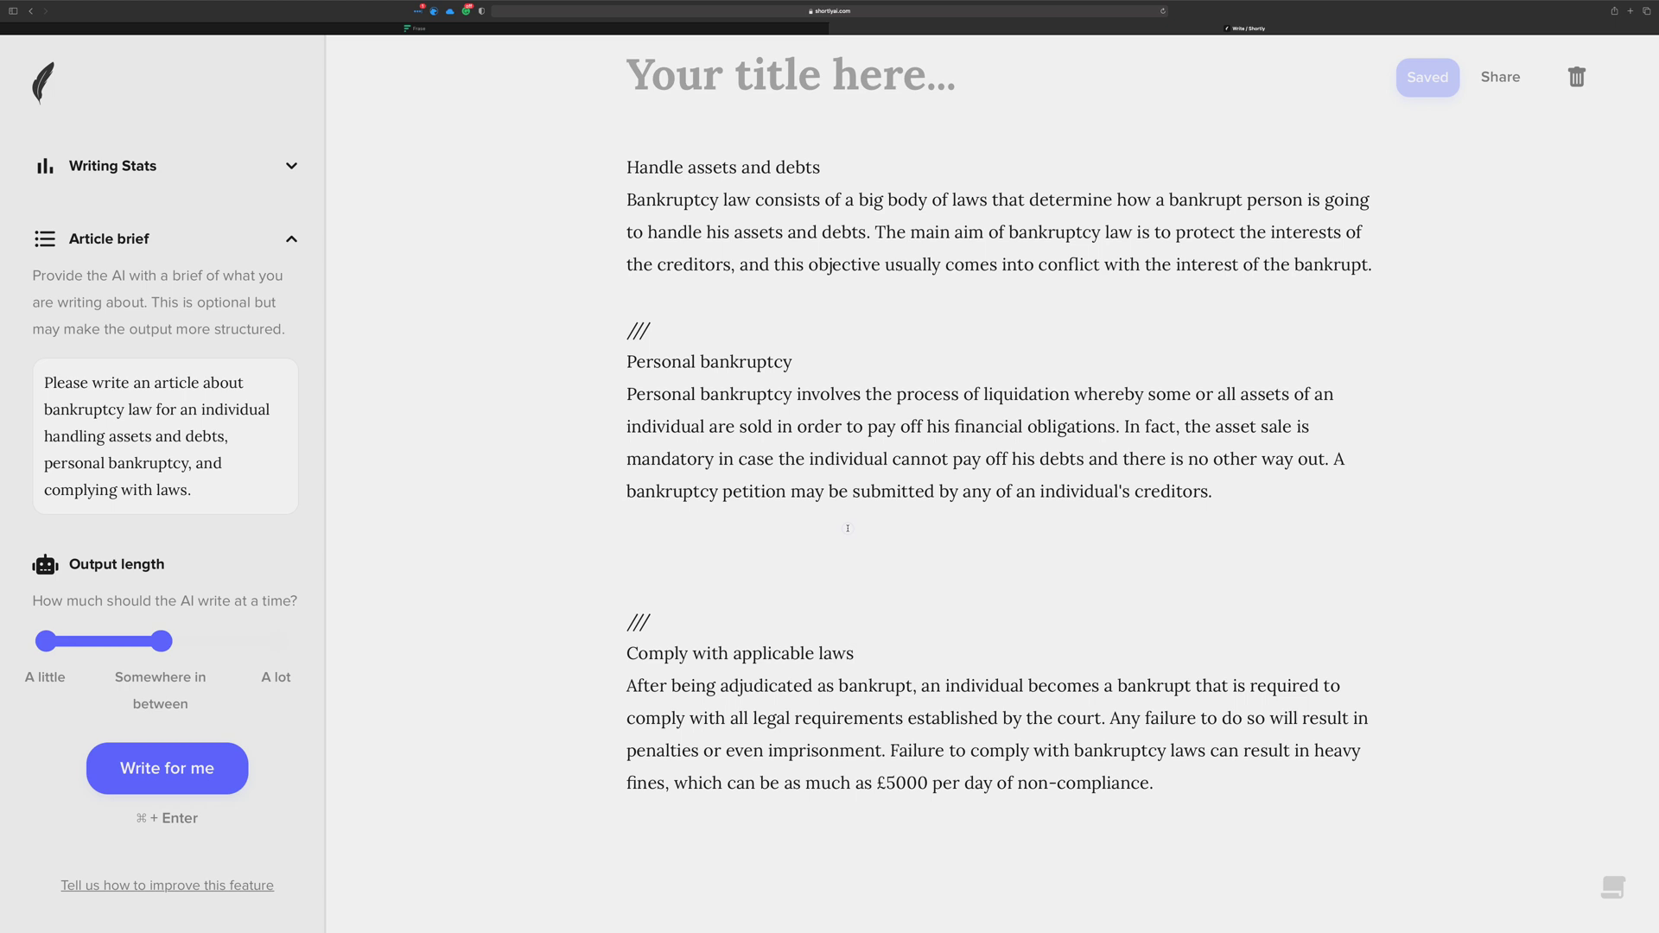
{"action": "key", "text": "Return"}
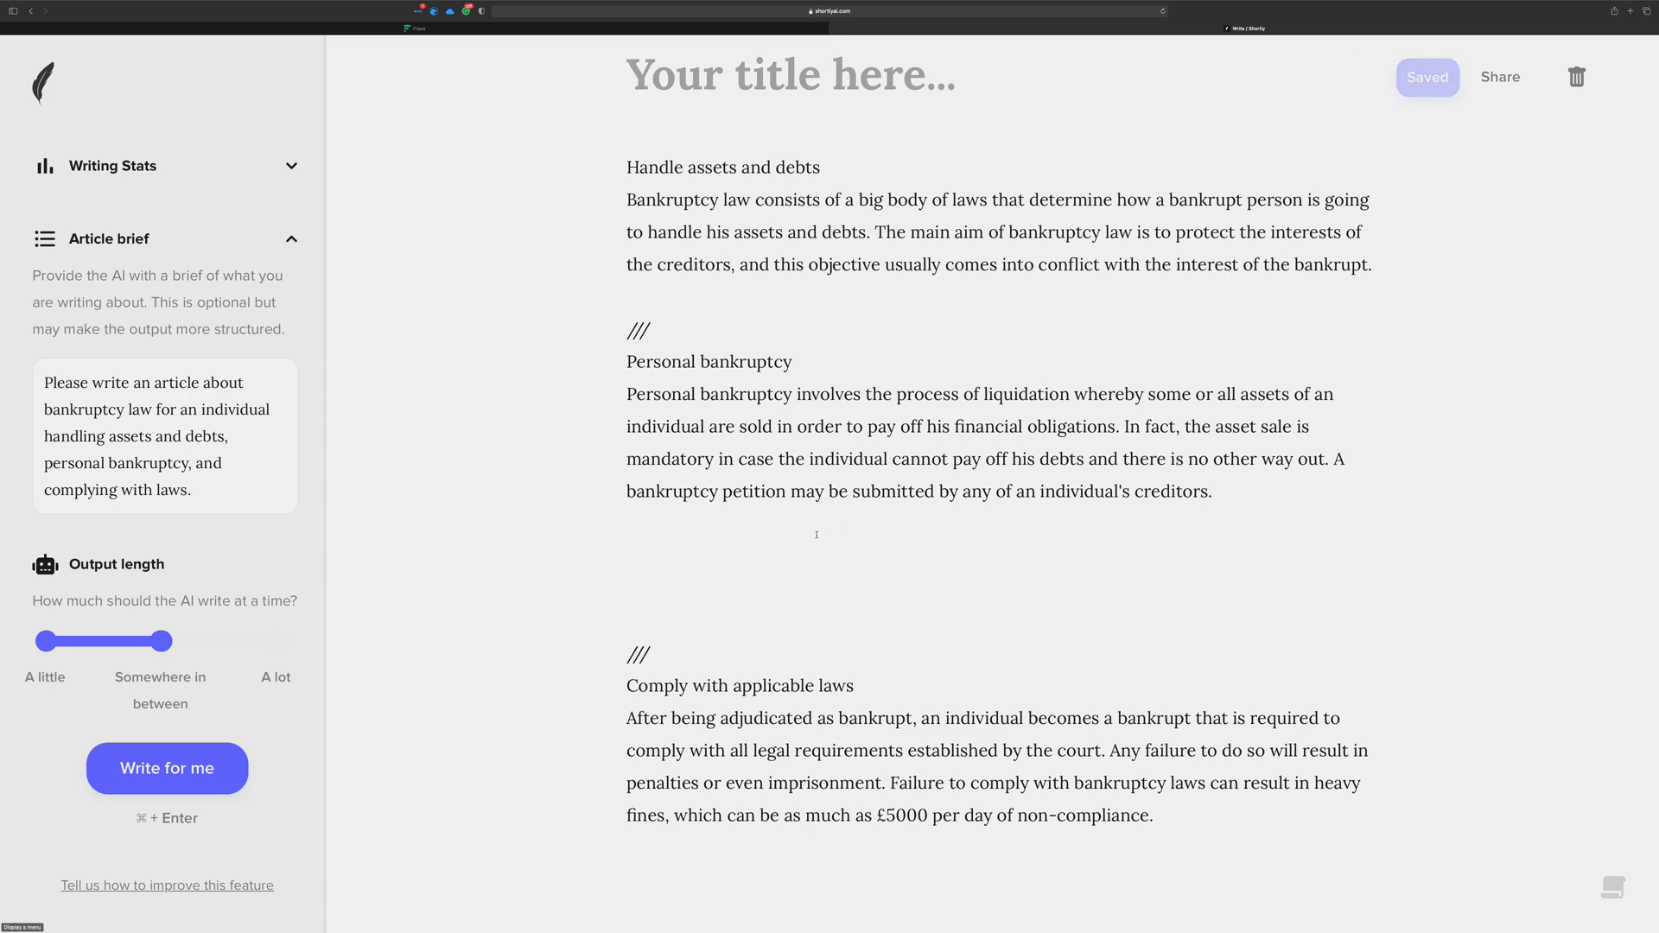
{"action": "type", "text": "Bankruptcy law consists of a big body of laws that determine how a bankrupt person is going to handle his assets and debts. The main aim of bankruptcy law is to protect the interests of the creditors, and this objective usually comes into conflict with the interest of the bankrupt. This relation between the two main areas where bankruptcy law applies has given birth to several bankruptcy categories, which are as follows:"}
{"action": "key", "text": "super+z"}
{"action": "left_click_drag", "start_coordinate": [1212, 491], "coordinate": [1033, 483]}
{"action": "key", "text": "super+c"}
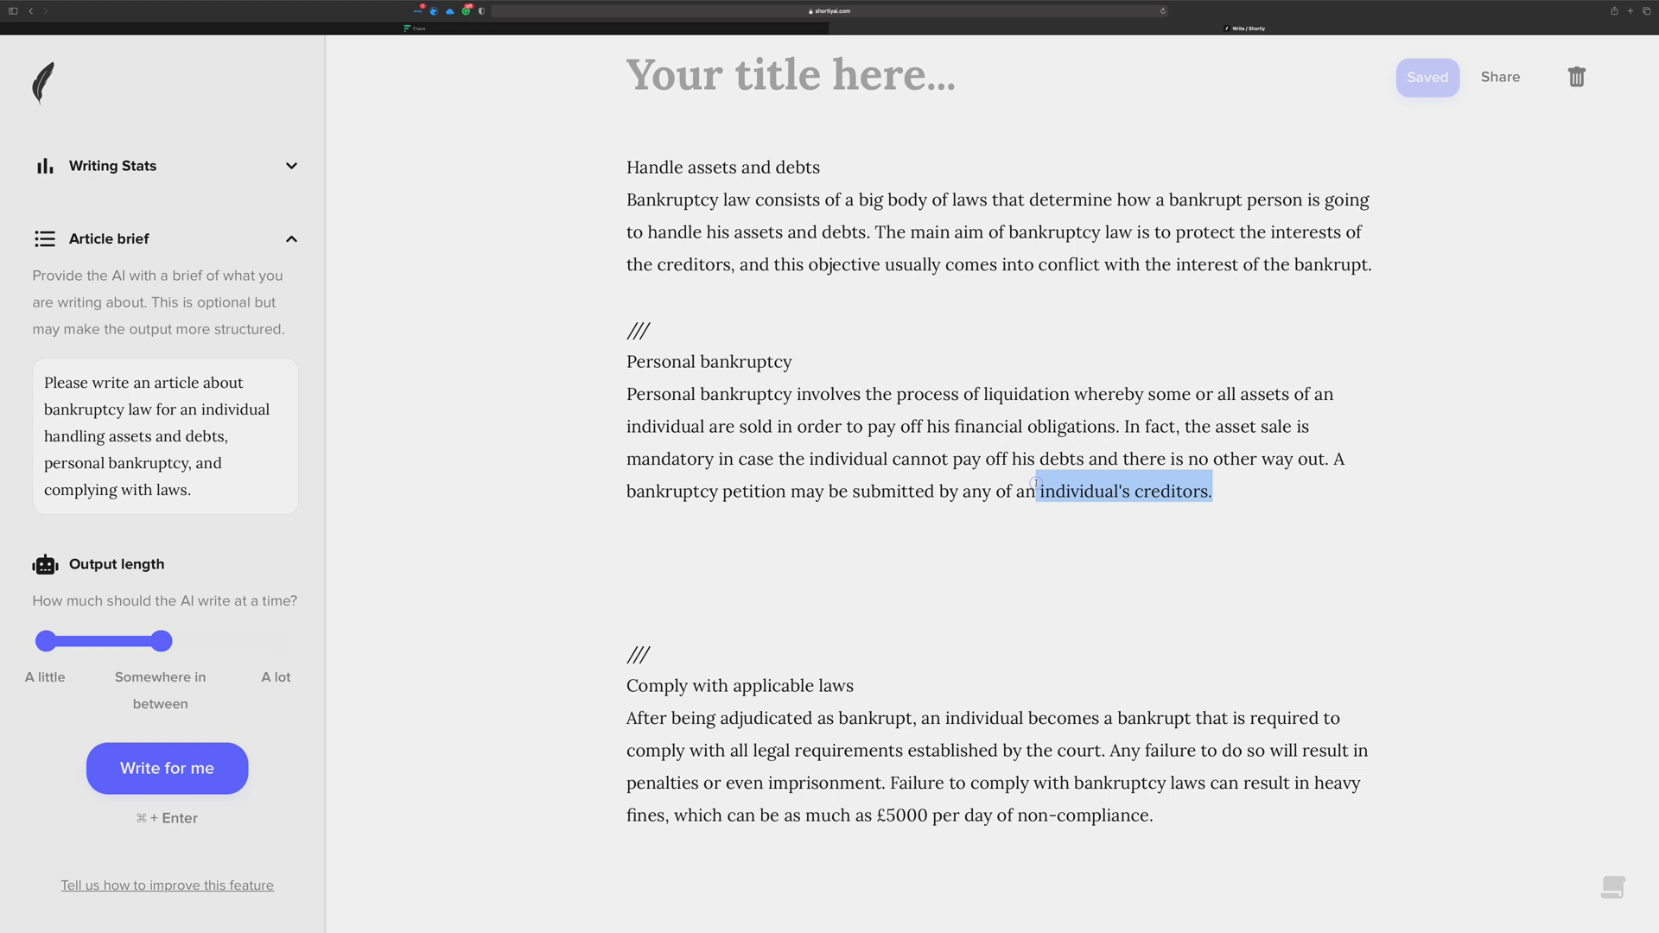
{"action": "left_click", "coordinate": [741, 571]}
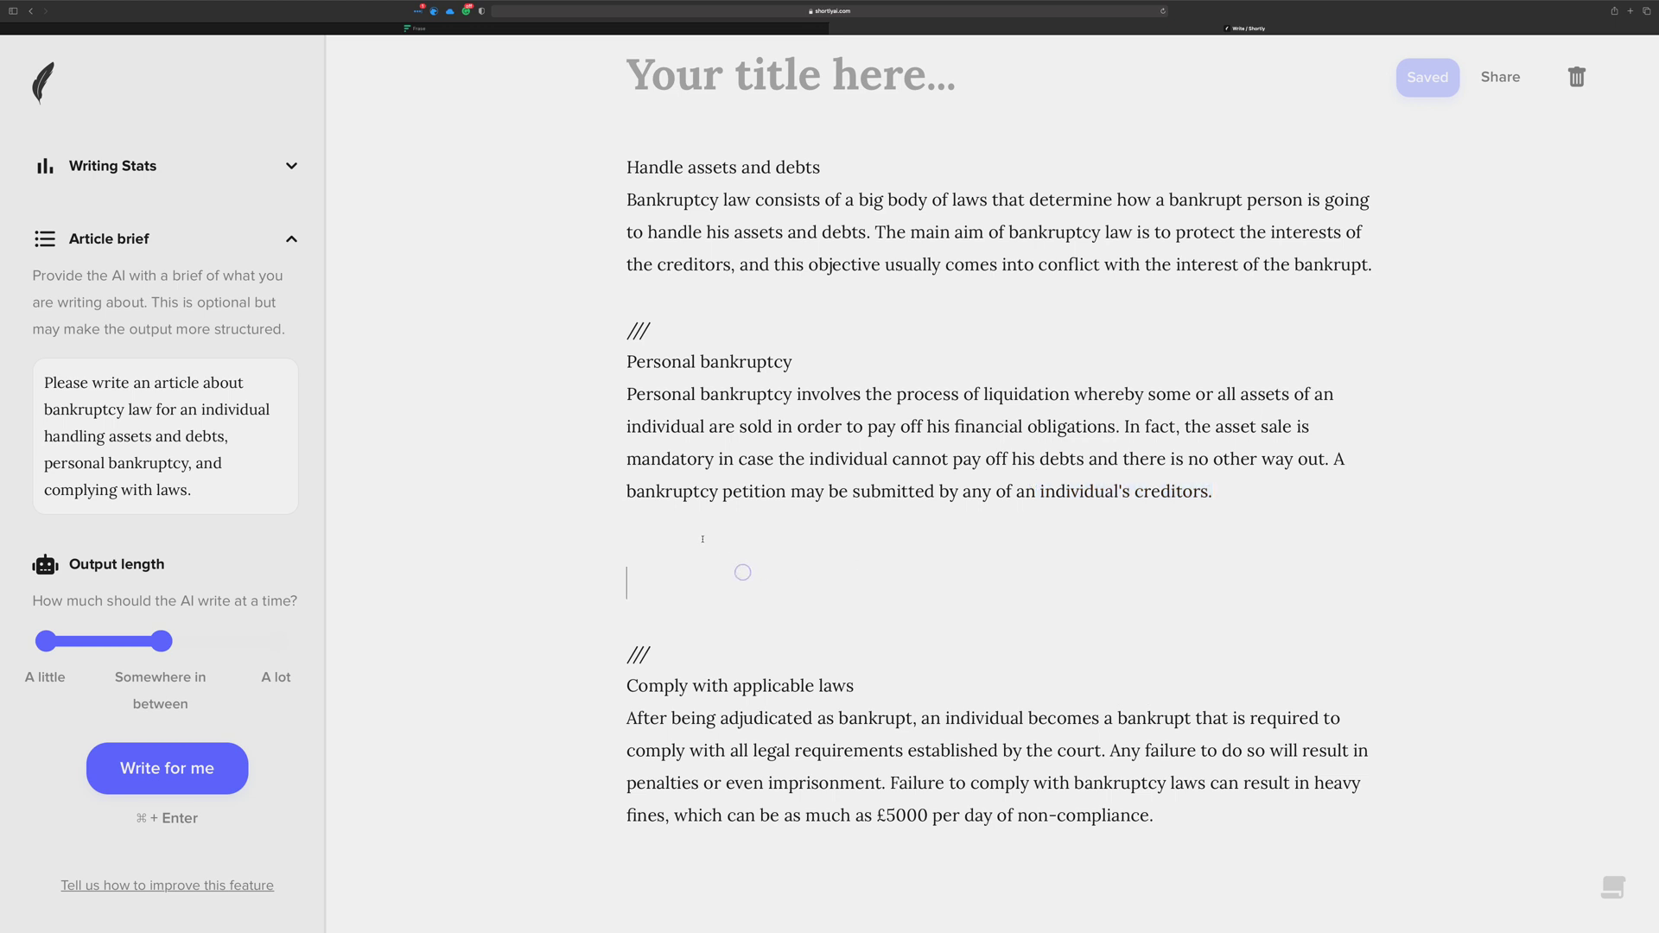
{"action": "key", "text": "super+v"}
{"action": "left_click_drag", "start_coordinate": [637, 550], "coordinate": [620, 553]}
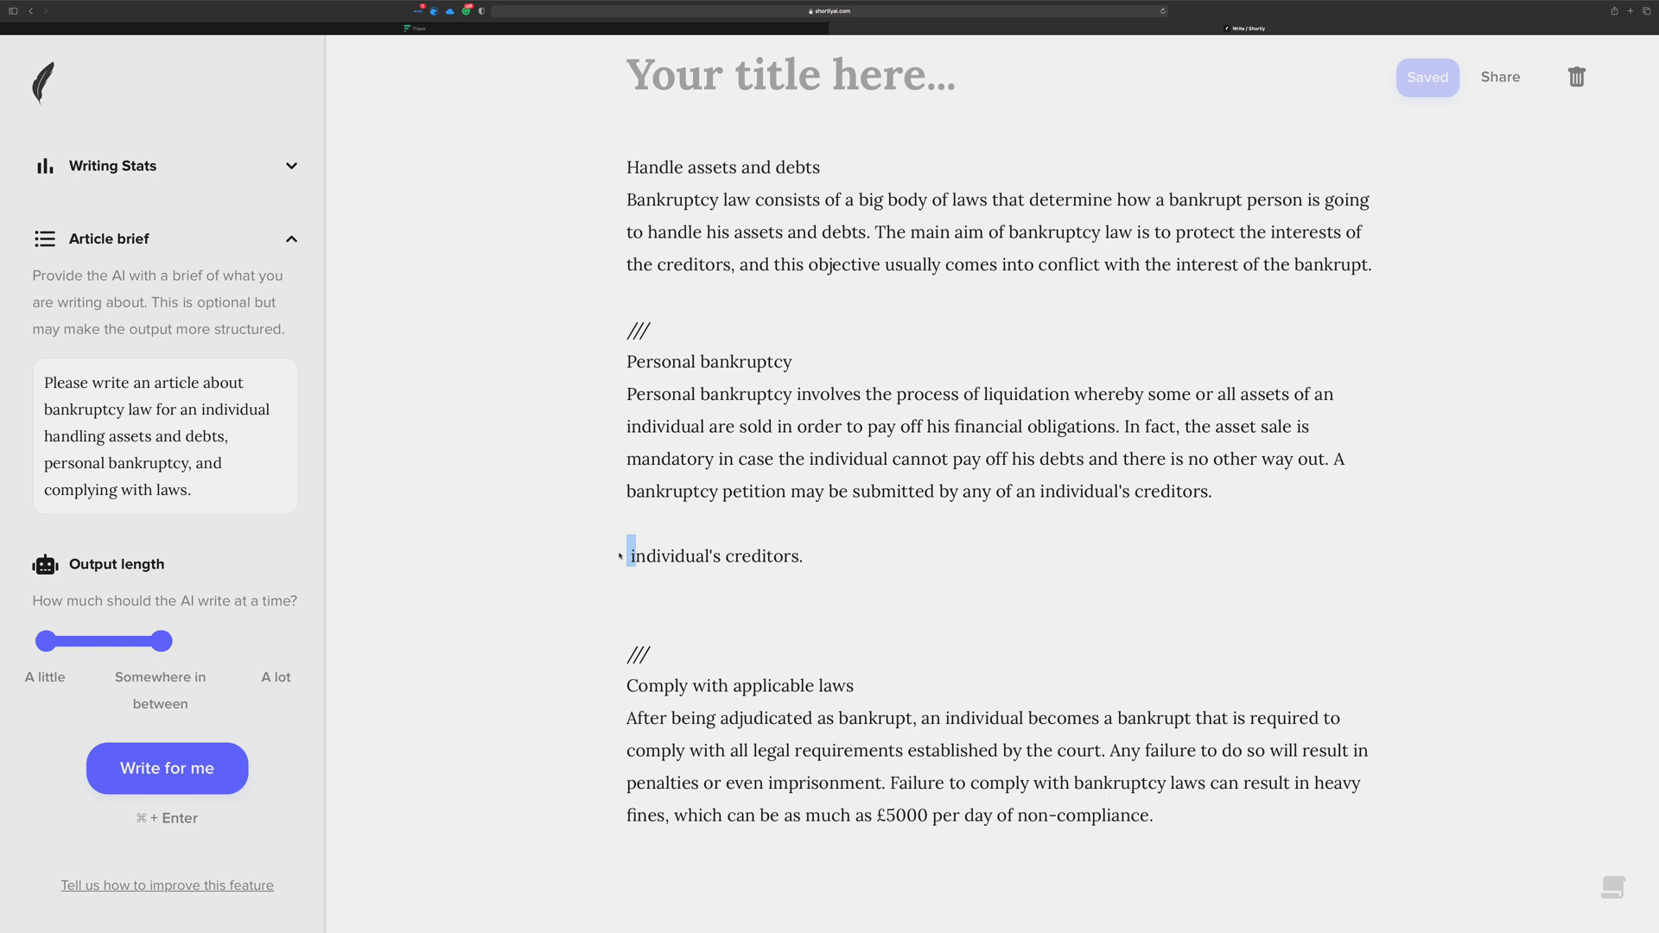
{"action": "key", "text": "BackSpace"}
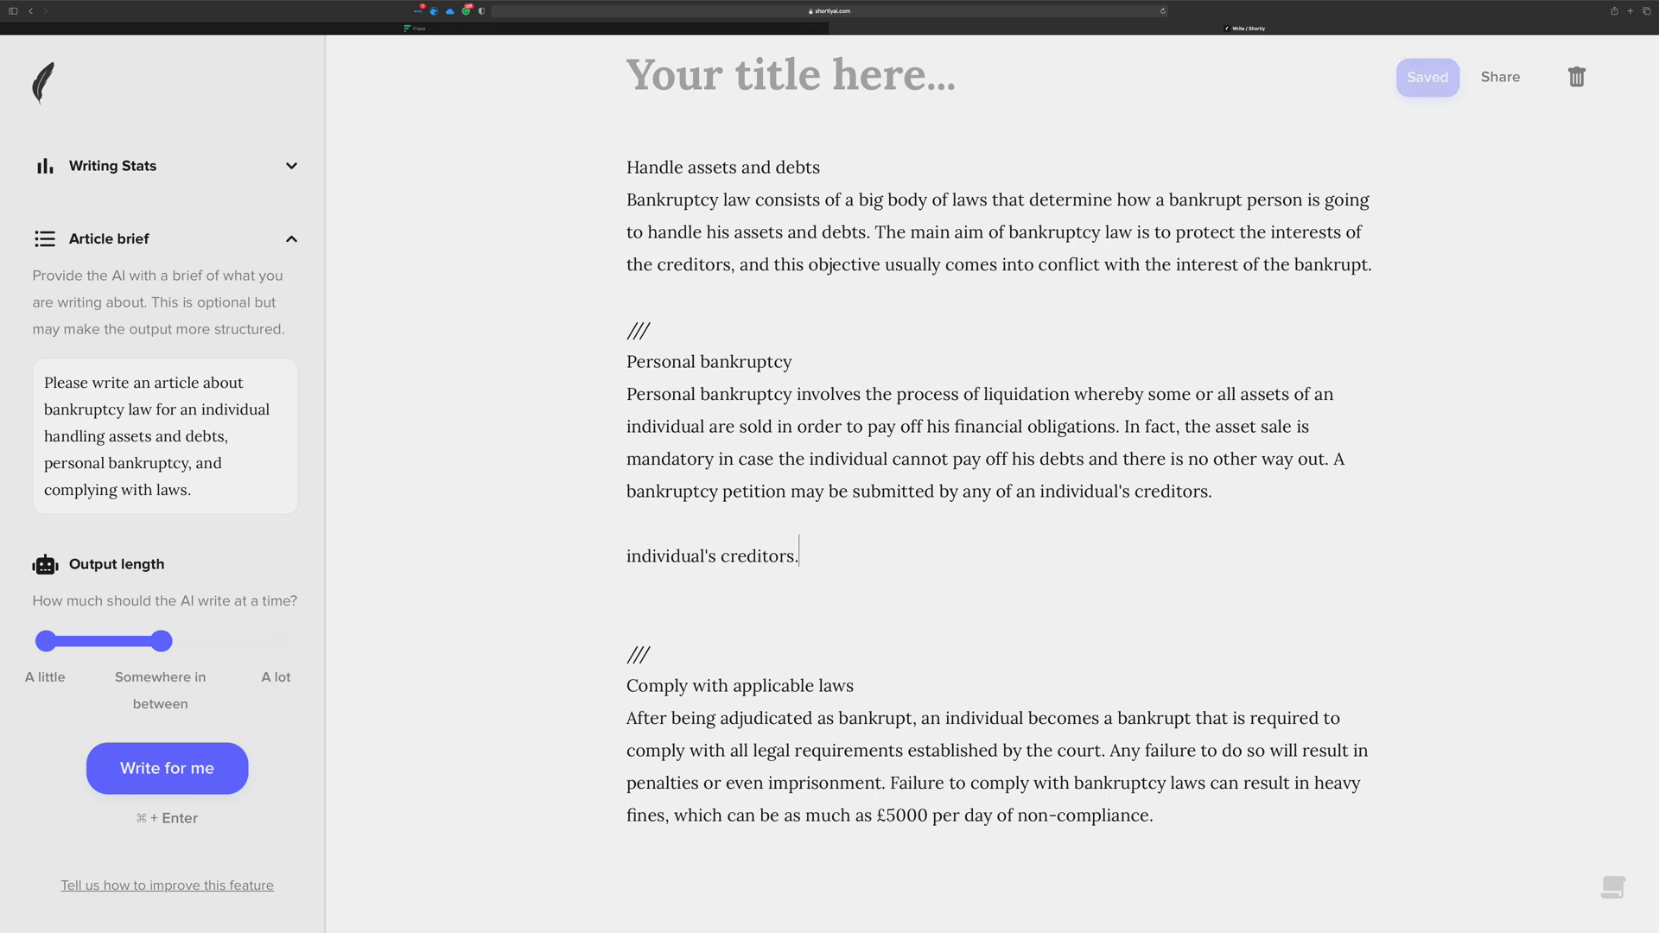
{"action": "key", "text": "super+shift+Left"}
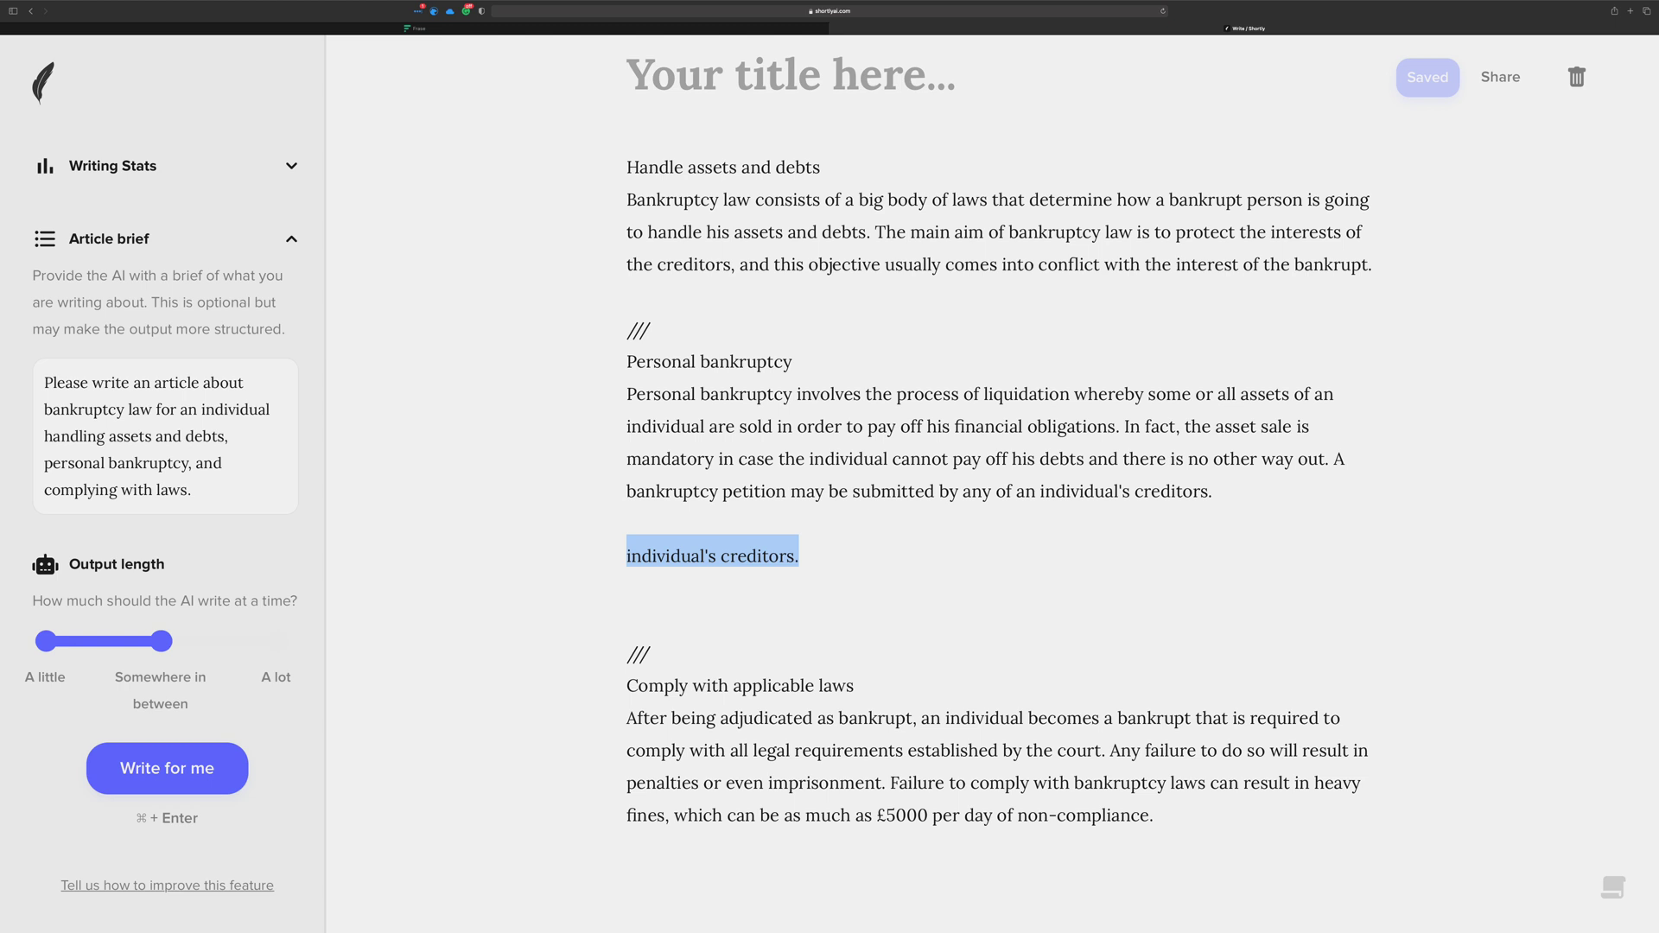
End the line with 'will' and let Write for me continue into the two kinds of proceedings
{"action": "key", "text": "super+Return"}
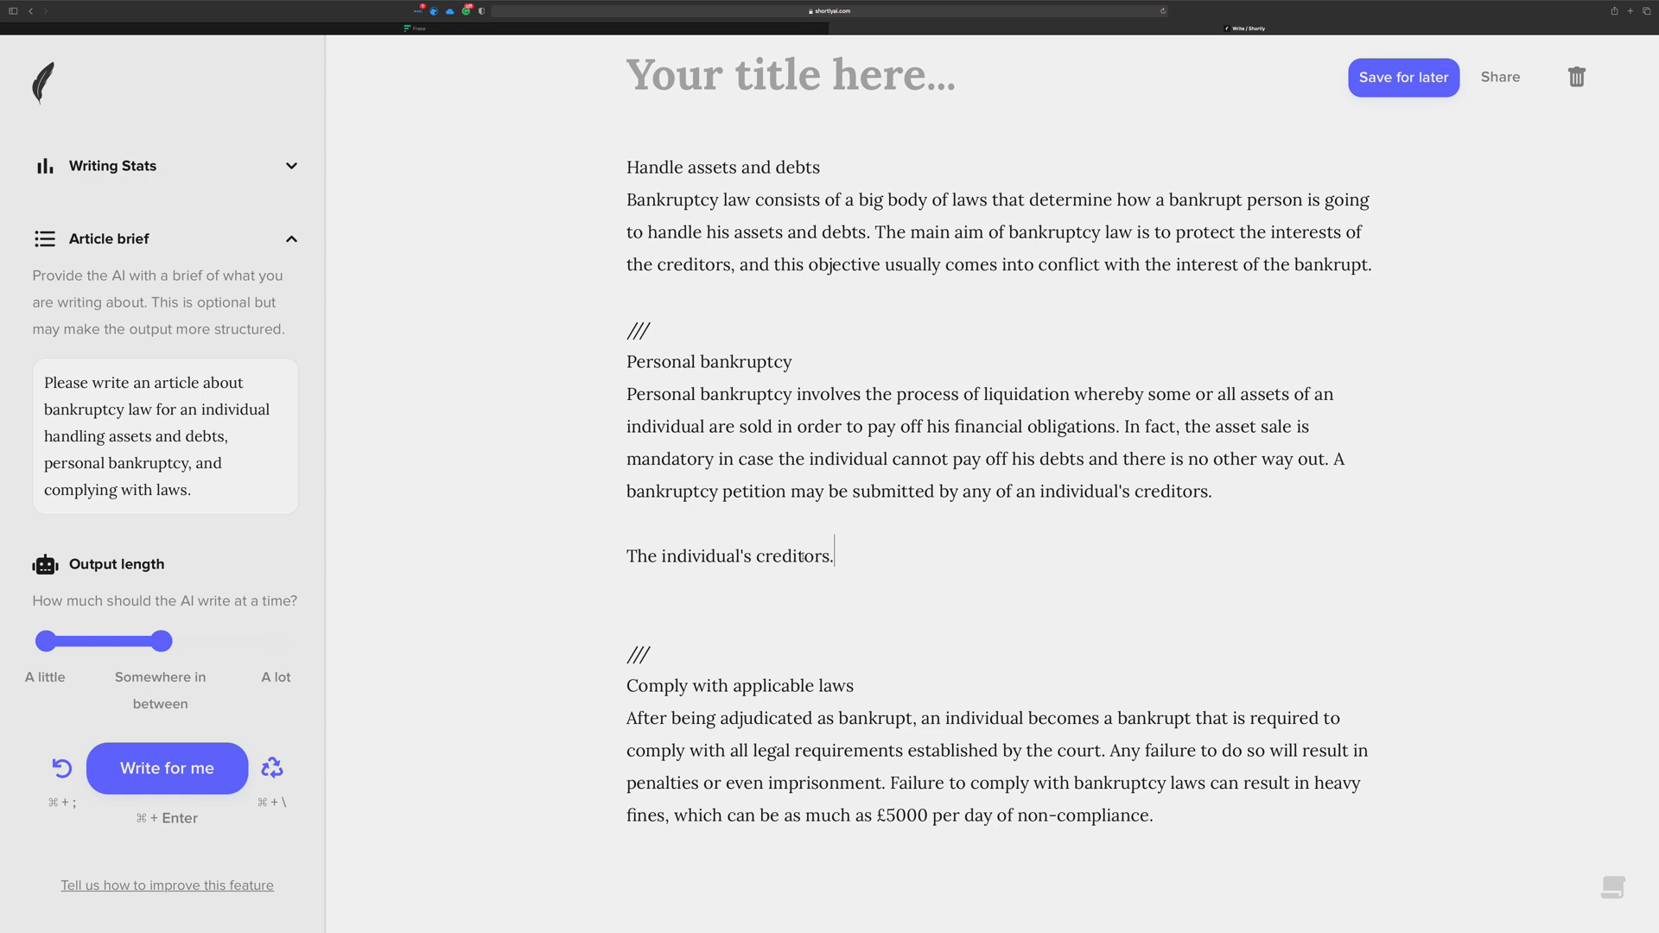
{"action": "key", "text": "BackSpace"}
{"action": "type", "text": "will"}
{"action": "key", "text": "super+Return"}
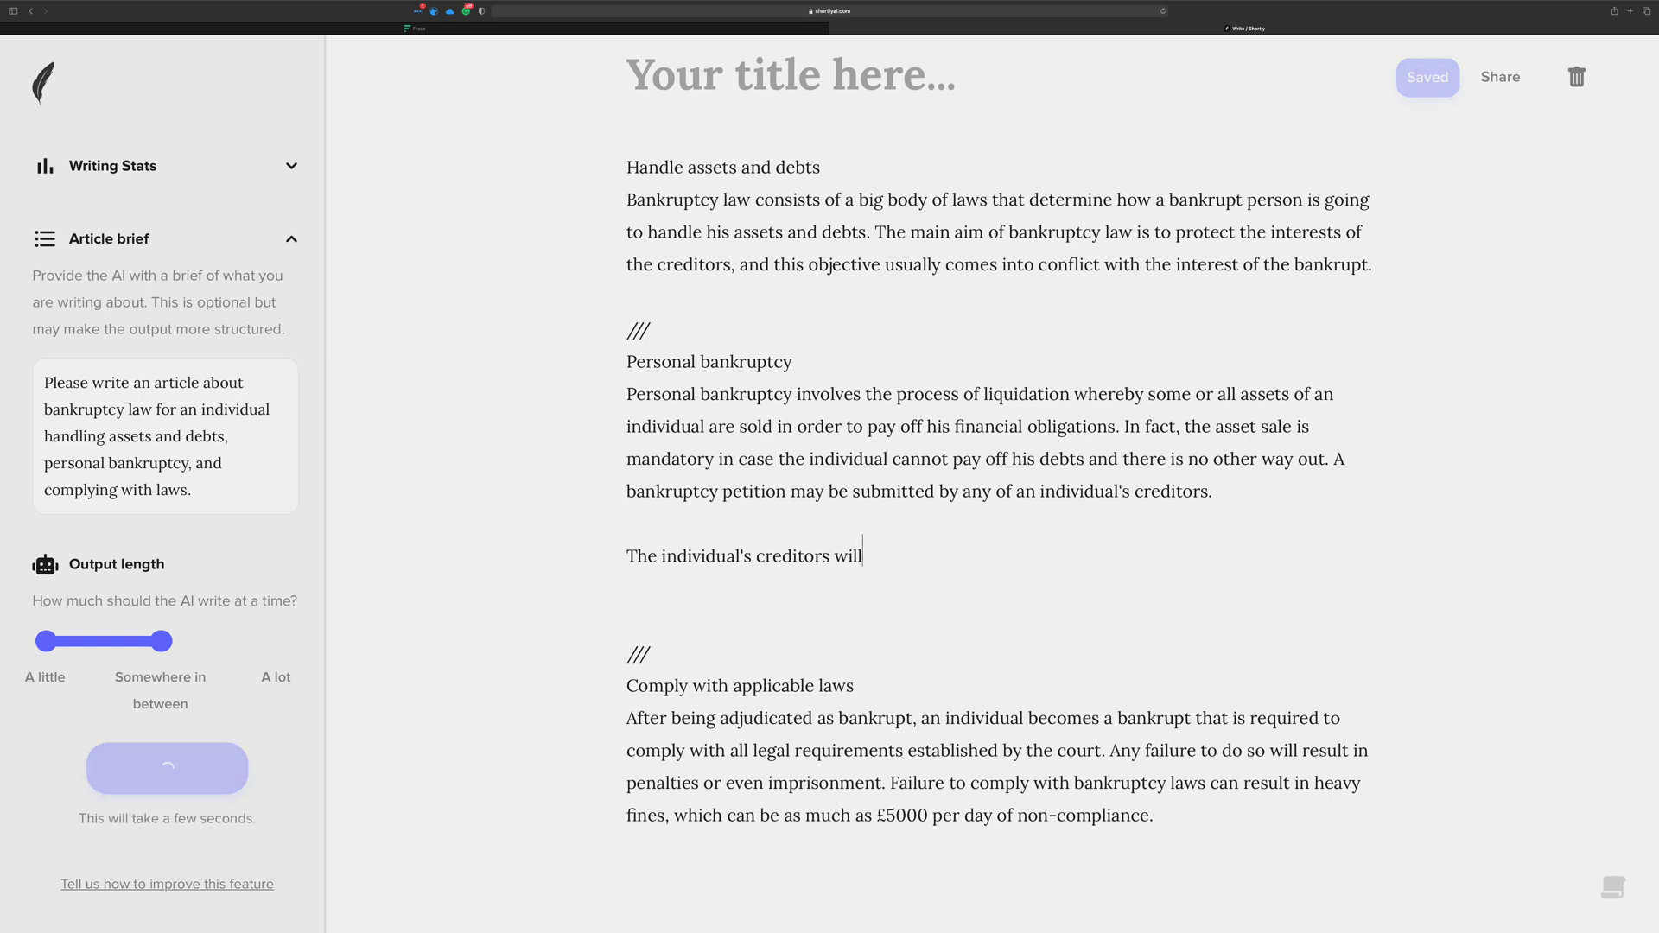
Check the writing statistics, then start a new paragraph after the proceedings sentence
{"action": "left_click", "coordinate": [291, 168]}
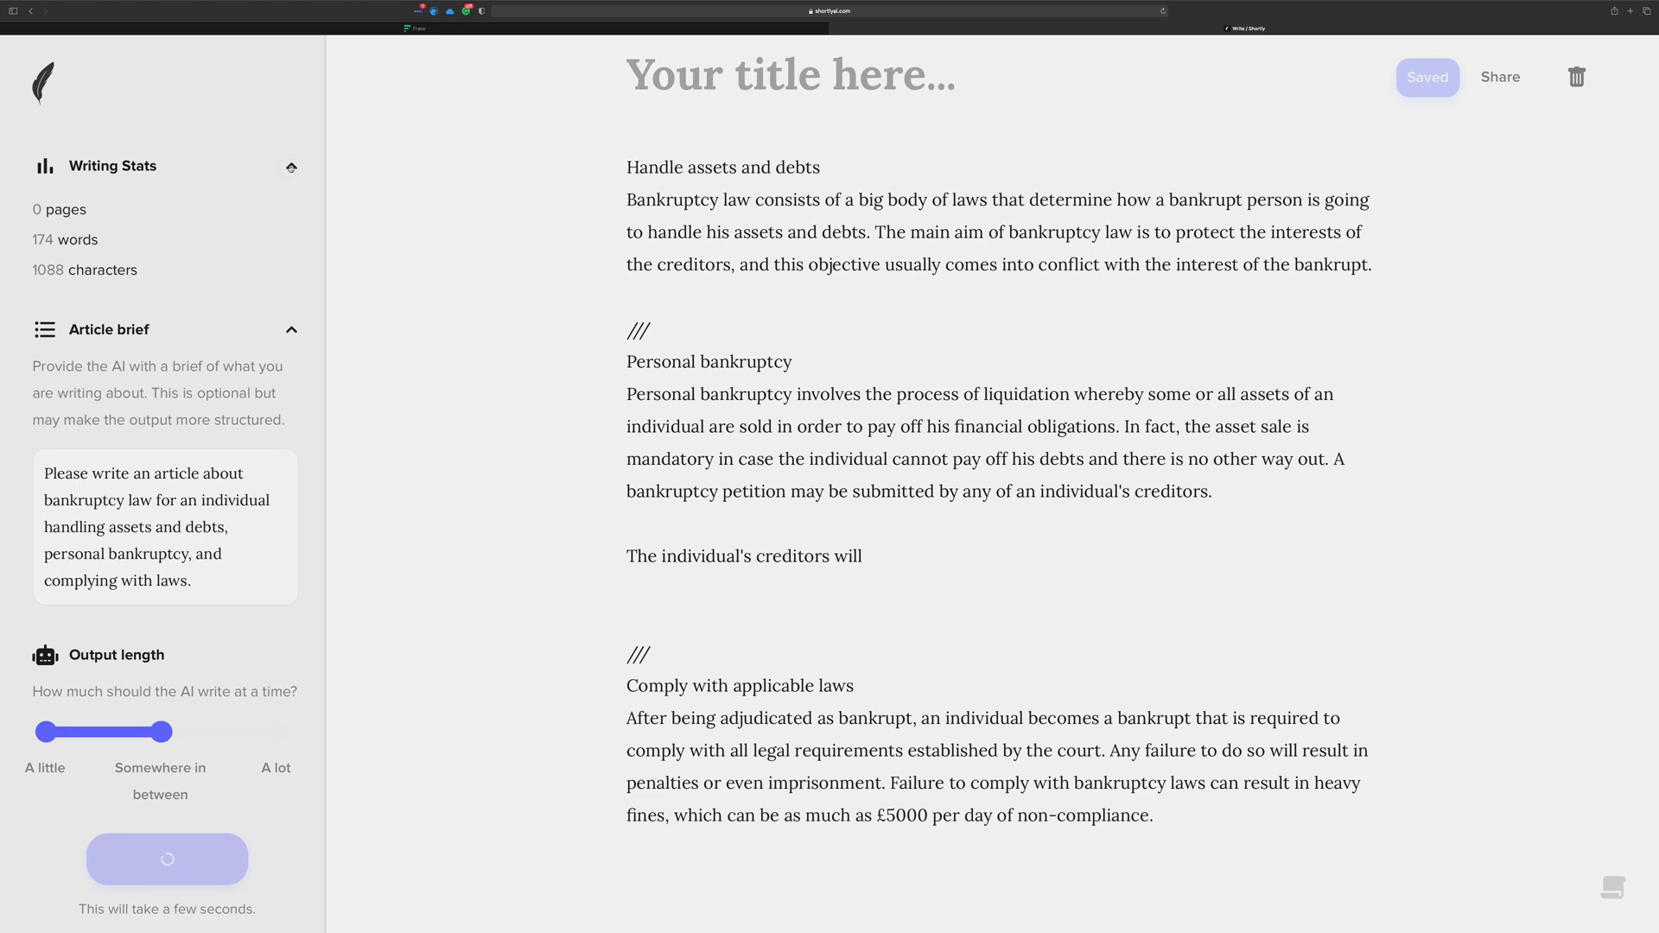
{"action": "left_click", "coordinate": [291, 167]}
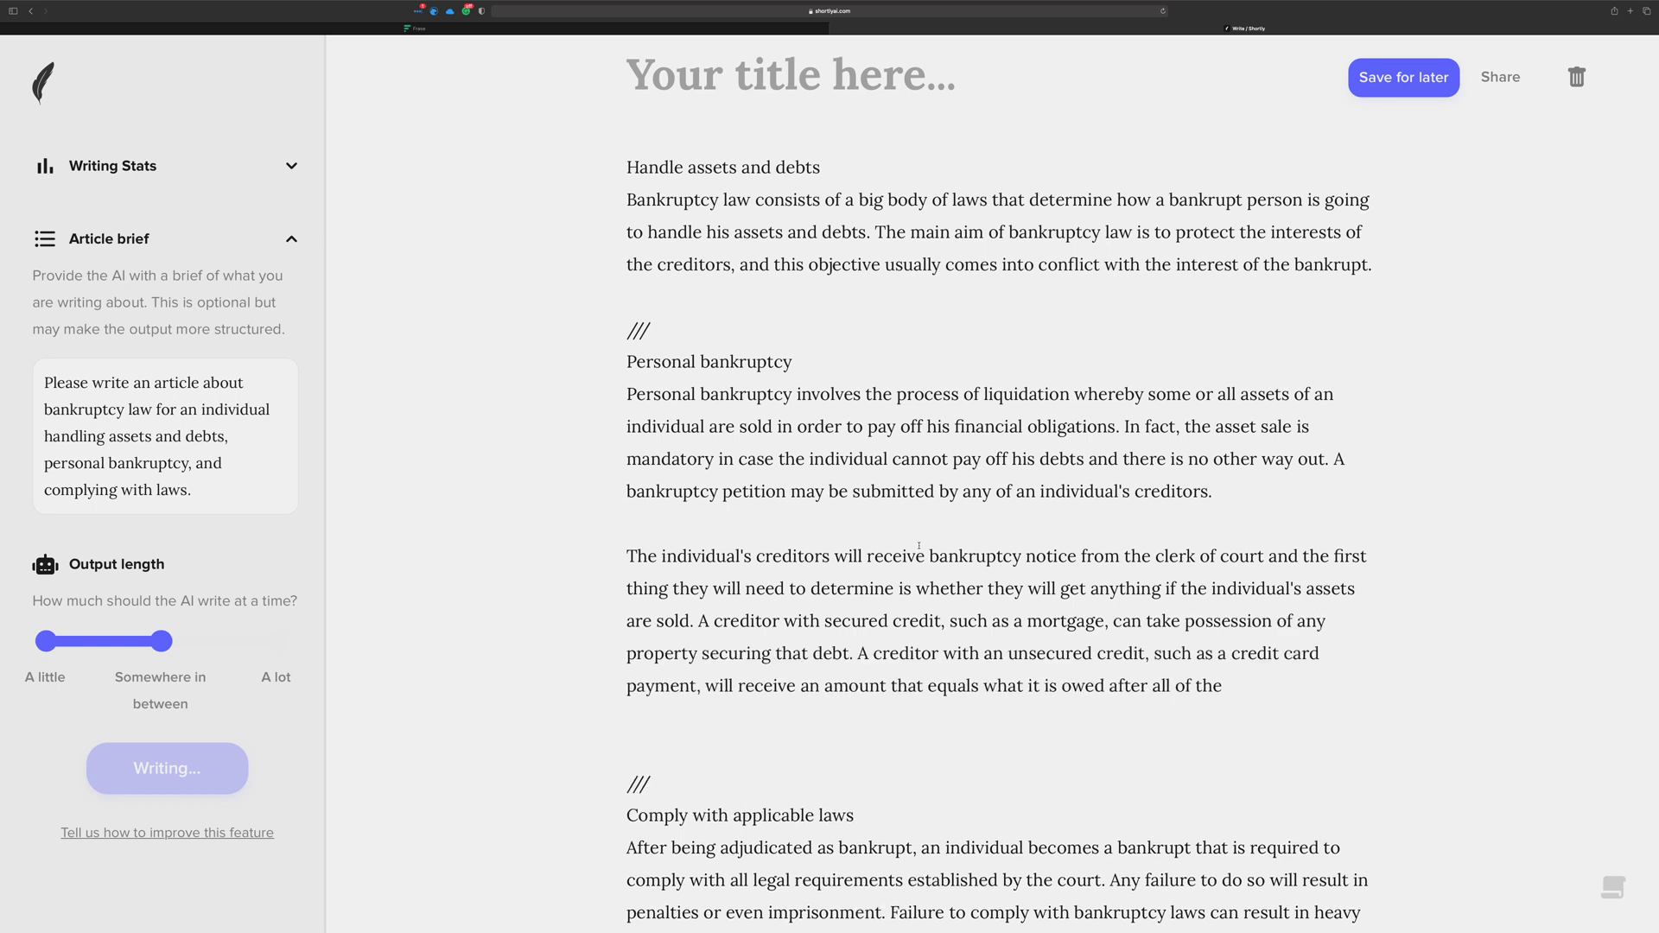
{"action": "scroll", "coordinate": [988, 666], "scroll_direction": "down", "scroll_amount": 2}
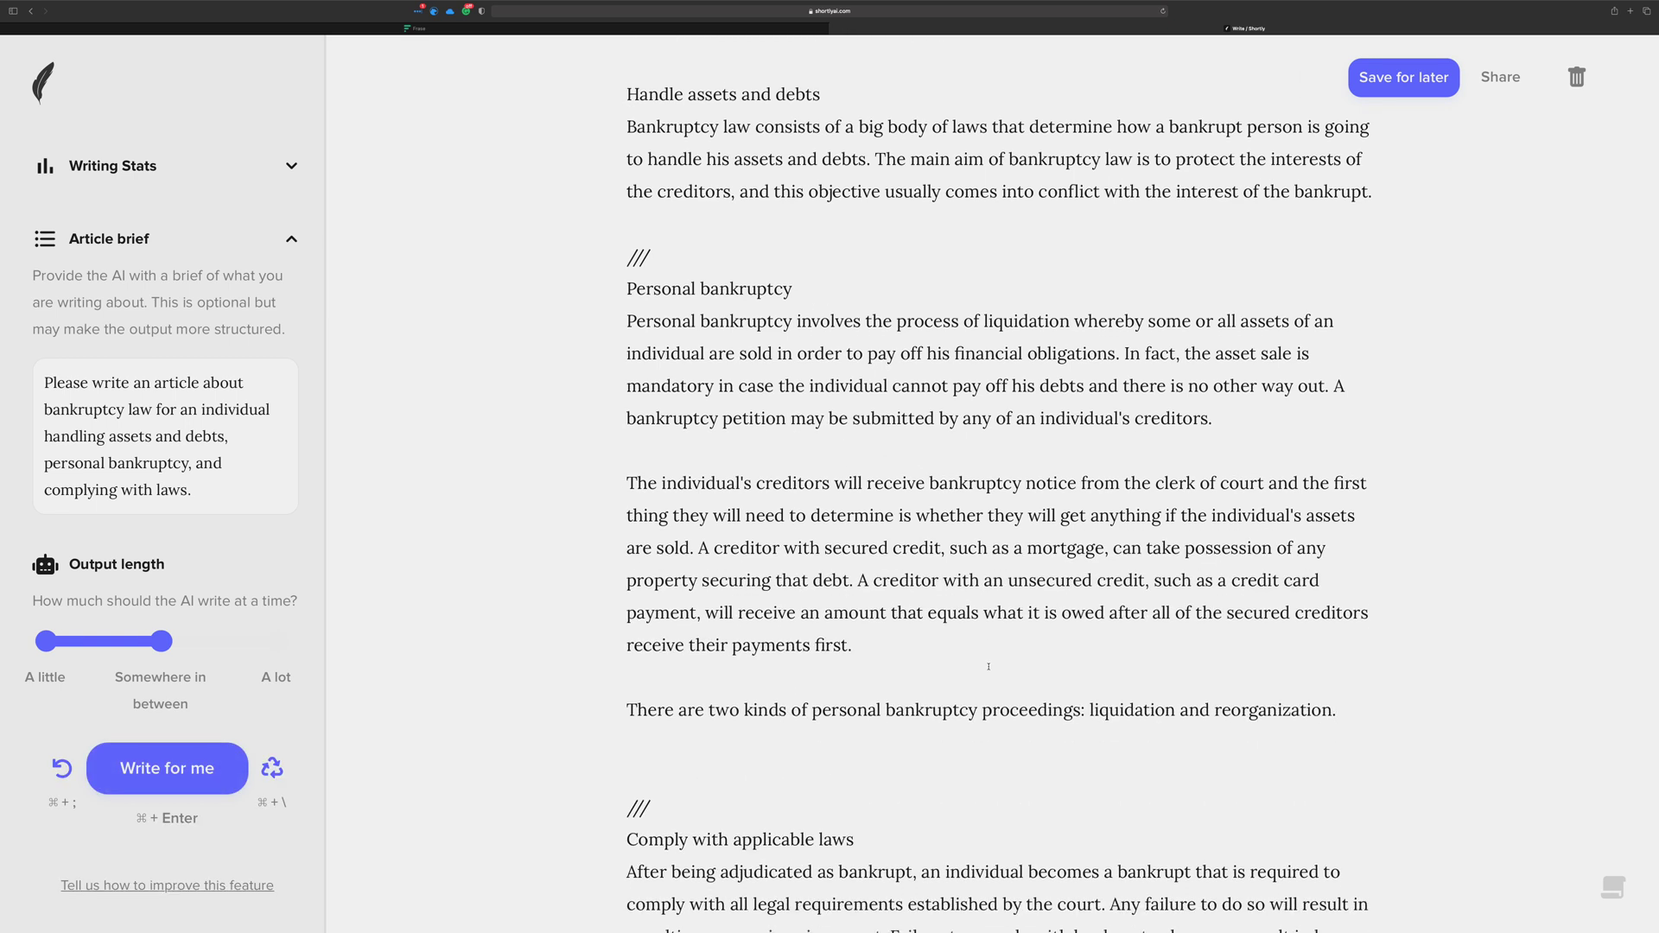
{"action": "scroll", "coordinate": [989, 666], "scroll_direction": "down", "scroll_amount": 1}
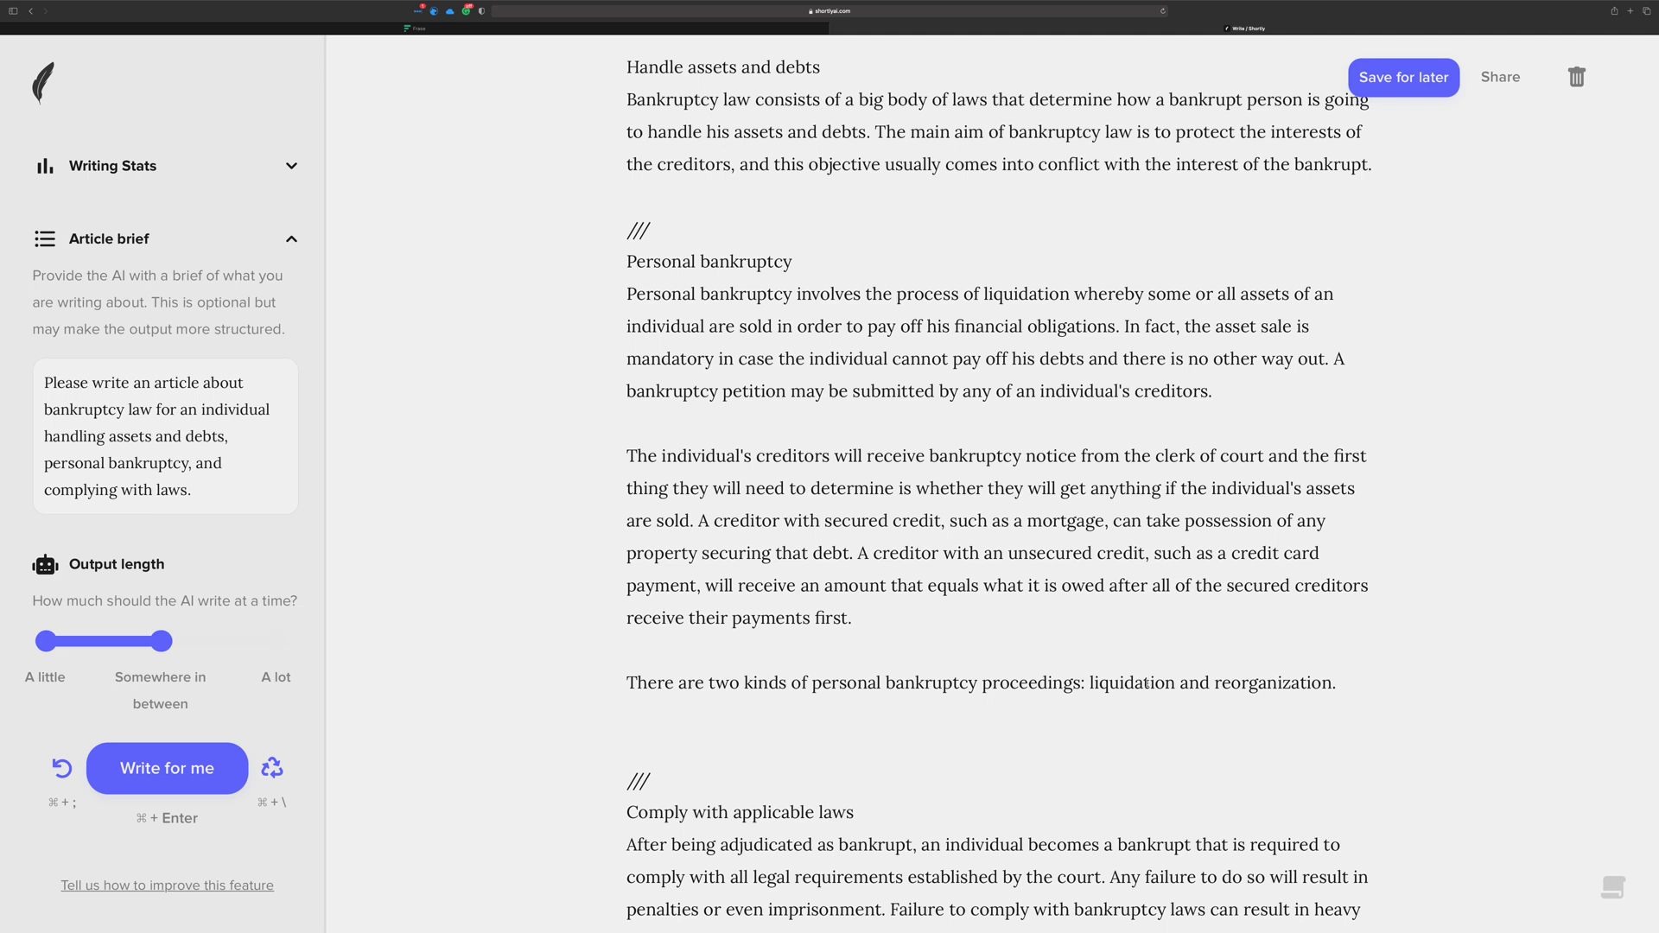
{"action": "left_click", "coordinate": [1340, 683]}
{"action": "key", "text": "Return"}
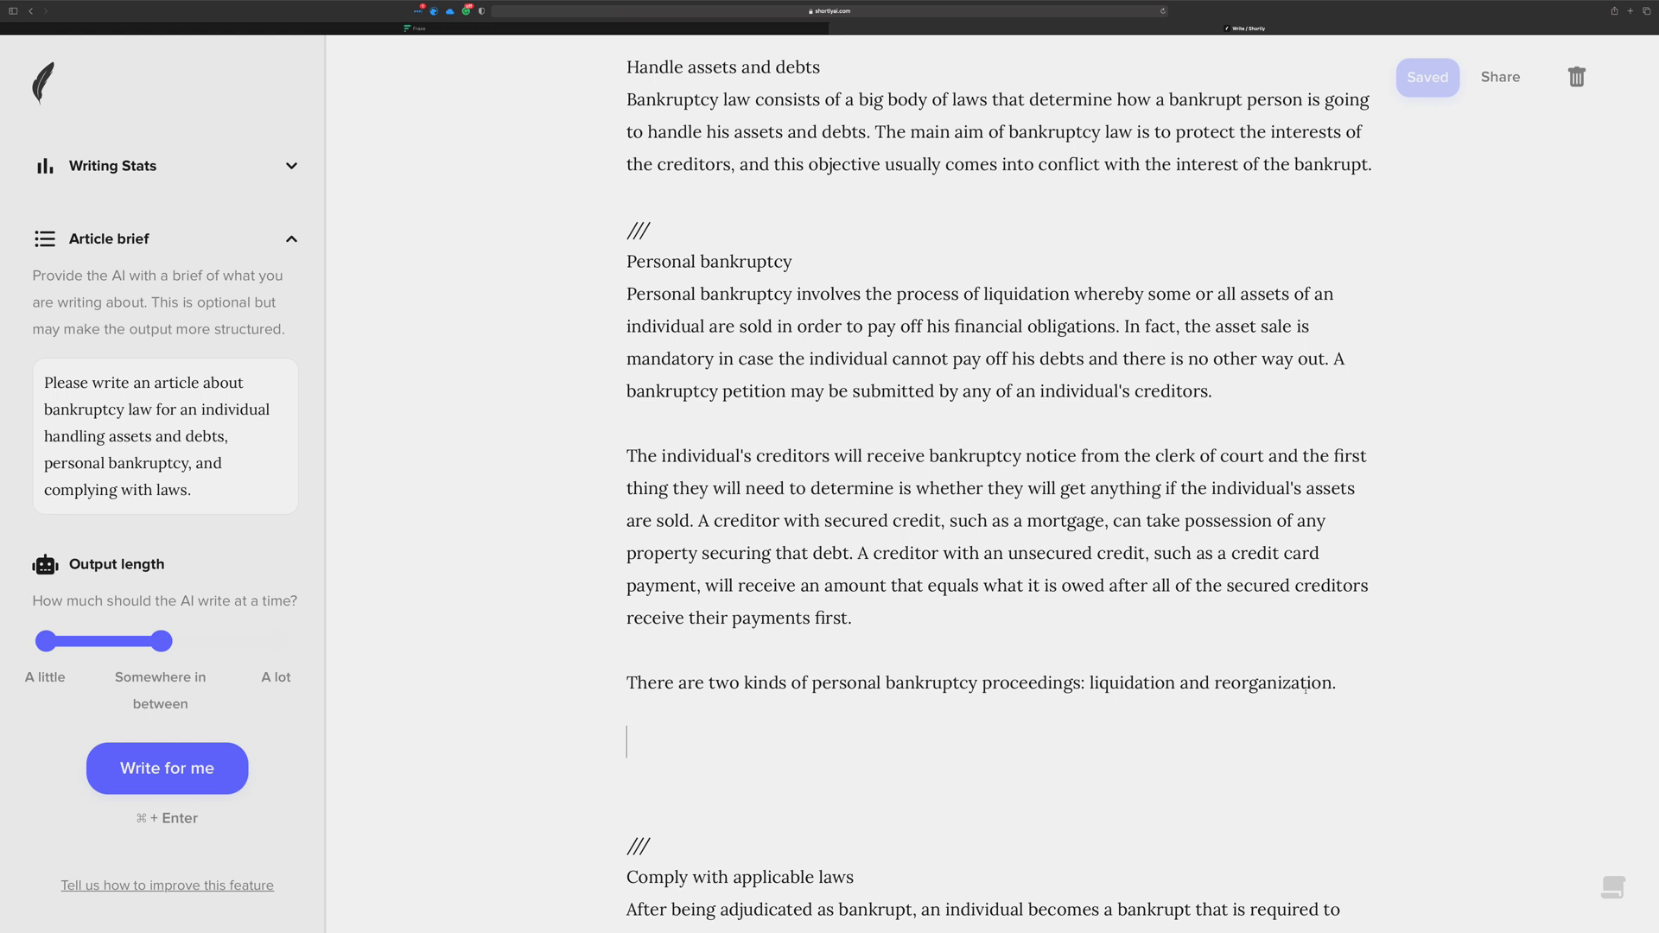
Try expanding the phrase 'liquidation and reorganization' with the AI, then undo it
{"action": "left_click_drag", "start_coordinate": [1089, 682], "coordinate": [1332, 682]}
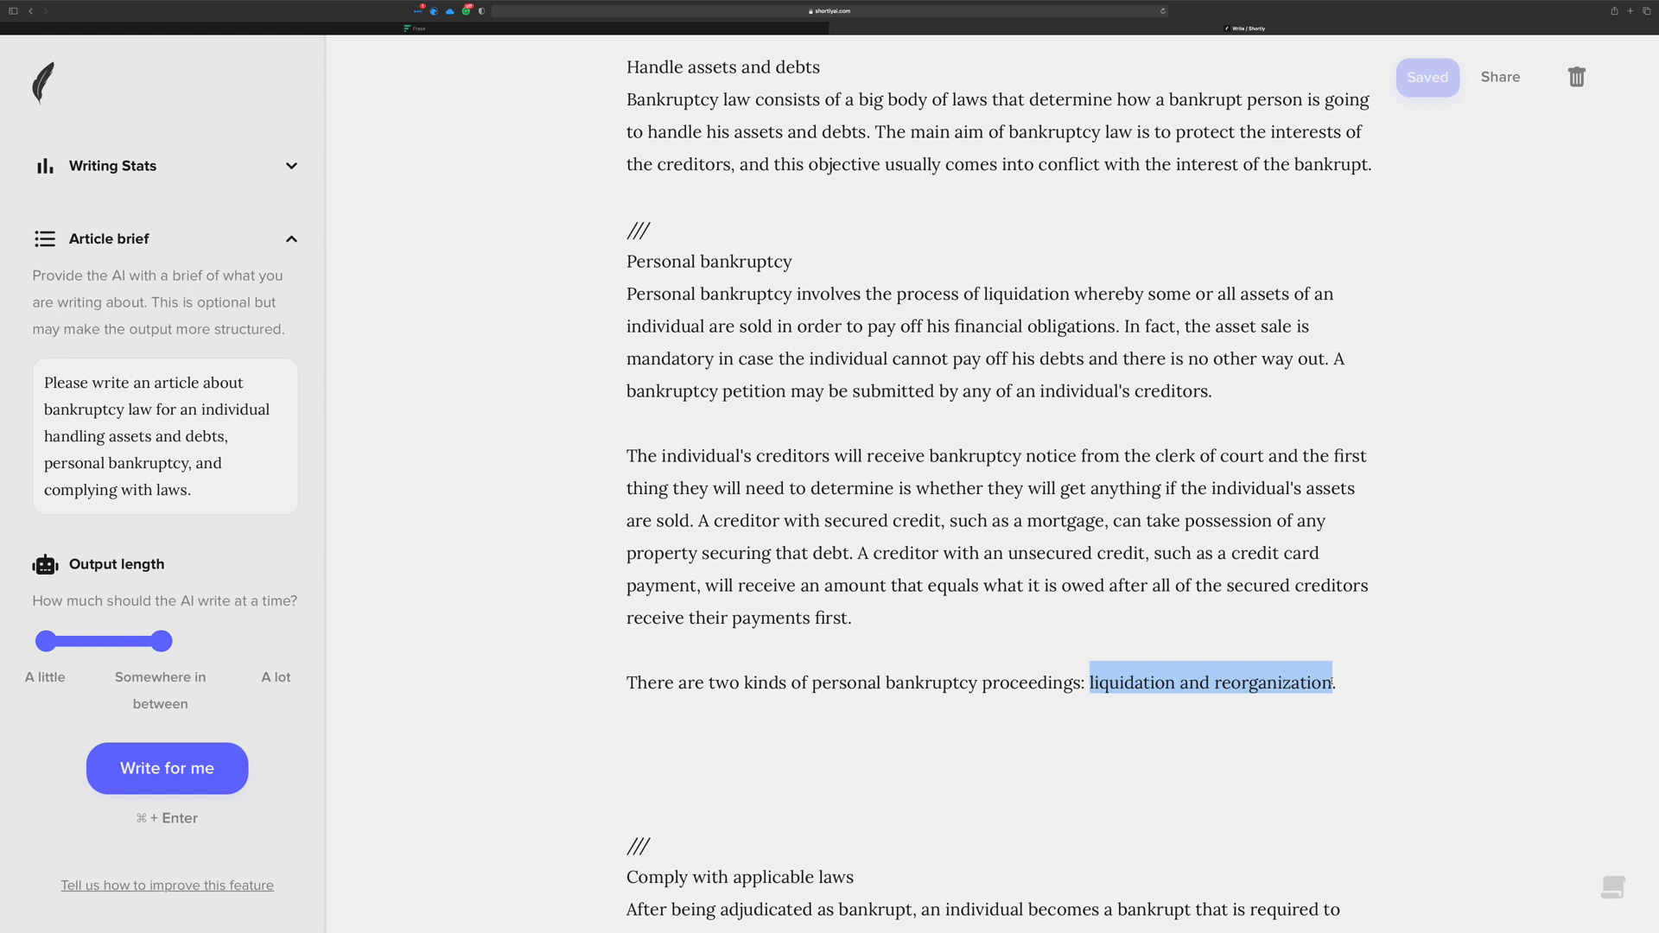
{"action": "key", "text": "super+Return"}
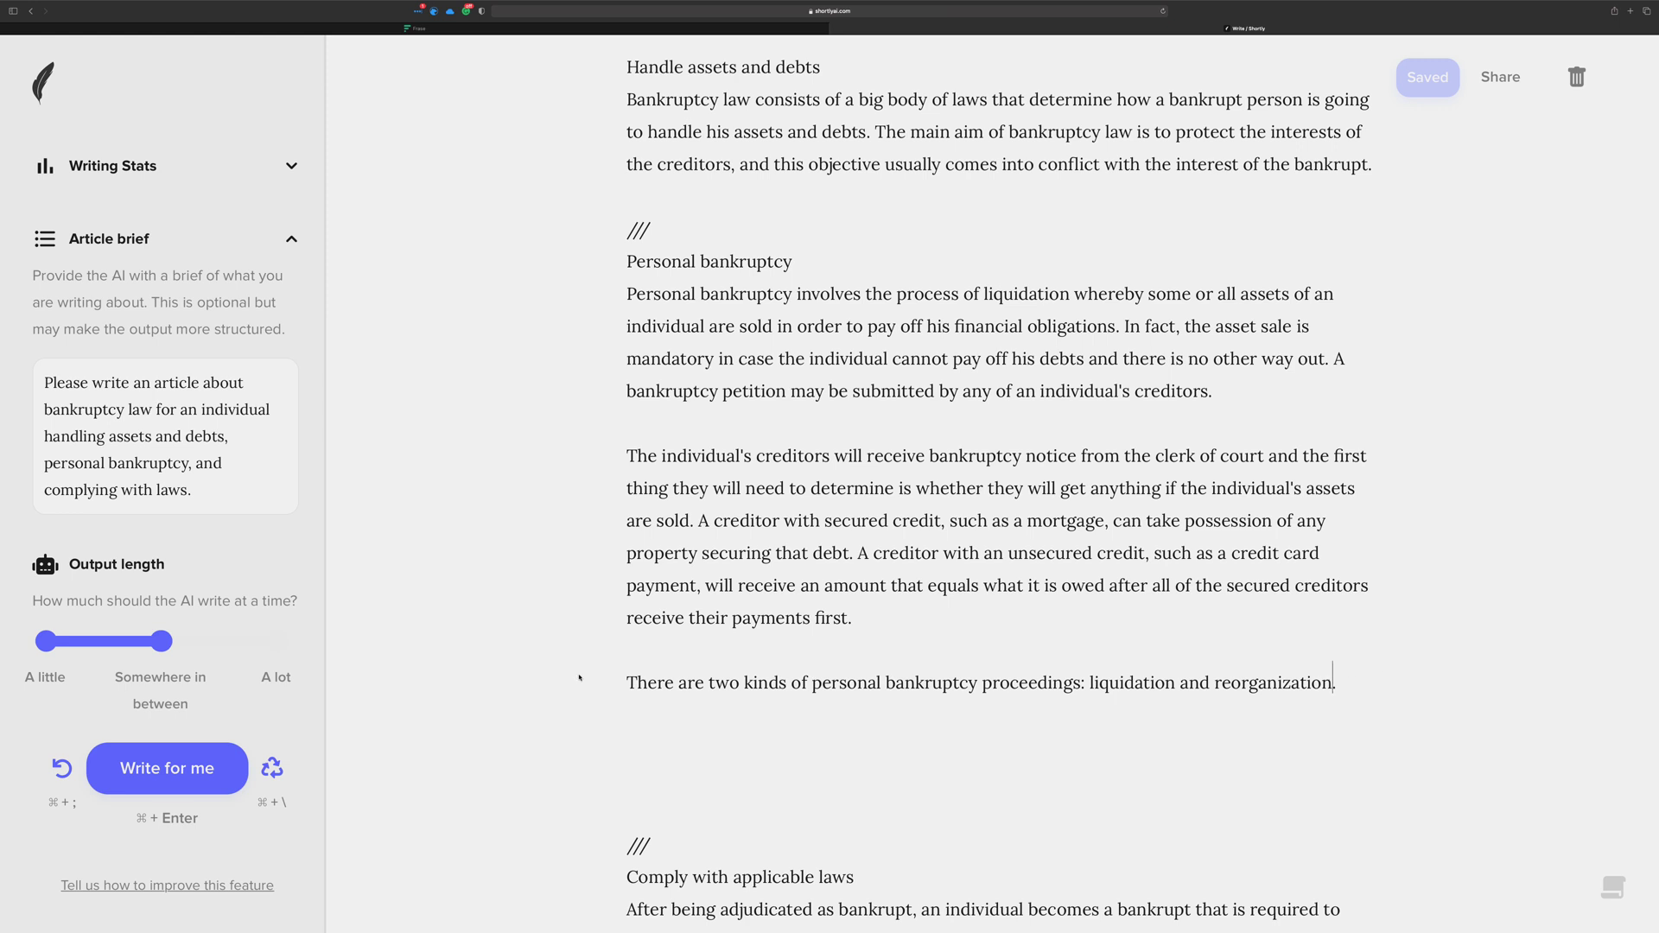
{"action": "key", "text": "super+semicolon"}
{"action": "key", "text": "super+c"}
{"action": "left_click", "coordinate": [753, 710]}
Type 'In liquidation and reorganization one' and let the AI continue writing with Write for me
{"action": "left_click", "coordinate": [1346, 682]}
{"action": "type", "text": "IN"}
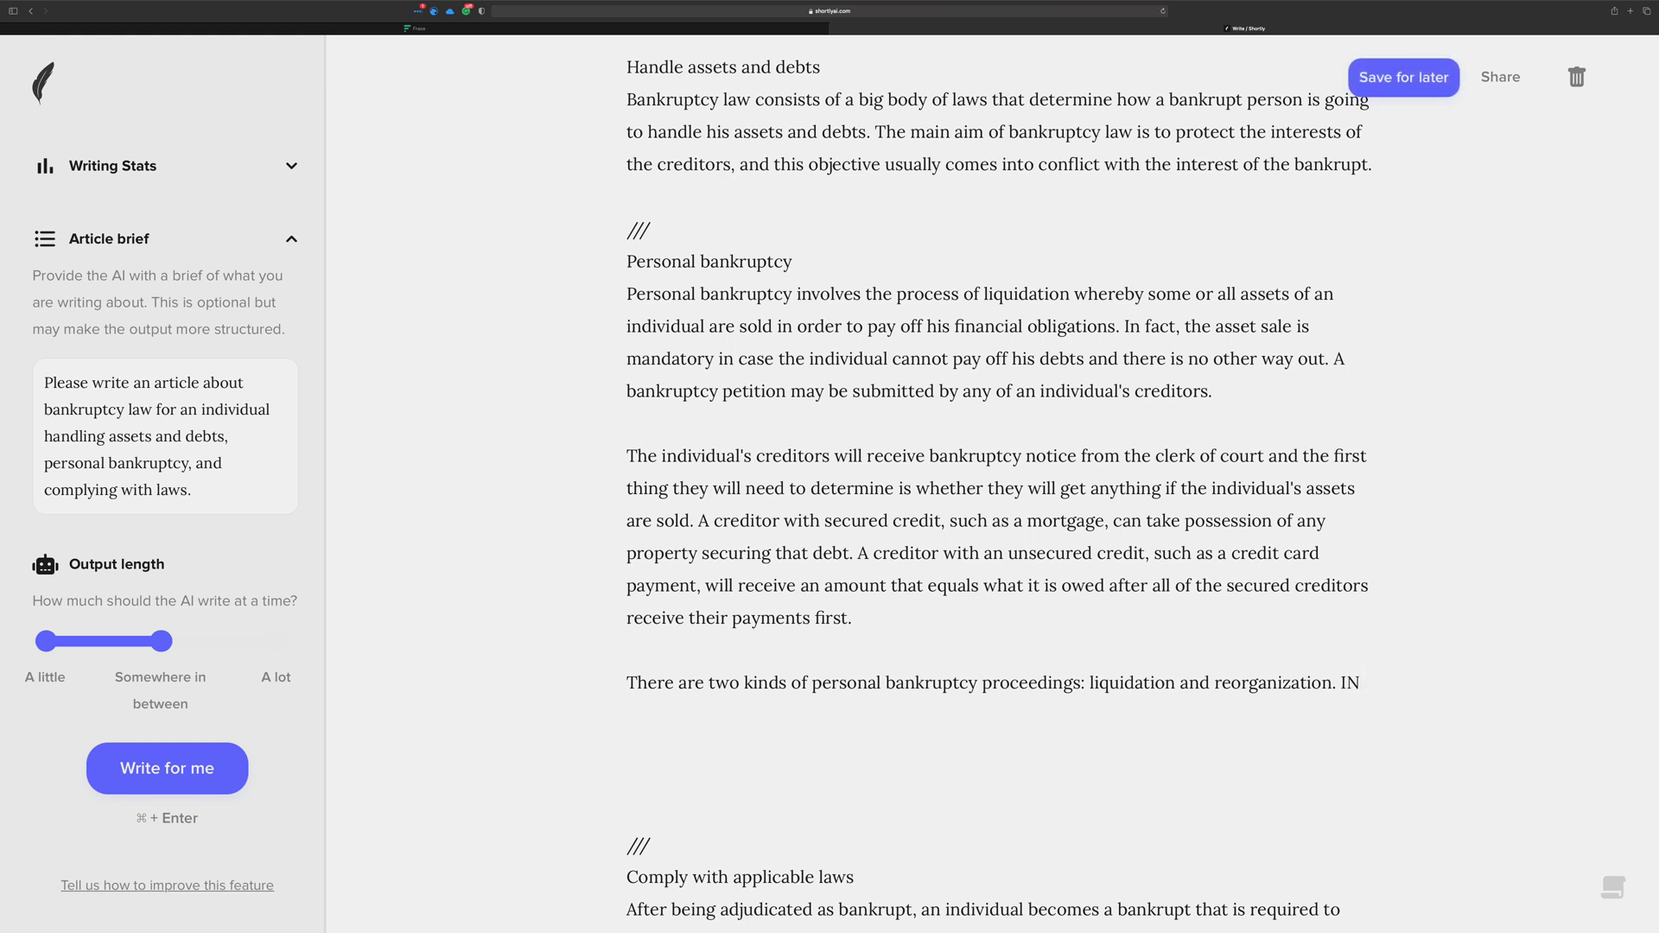
{"action": "key", "text": "BackSpace"}
{"action": "type", "text": "n"}
{"action": "key", "text": "super+v"}
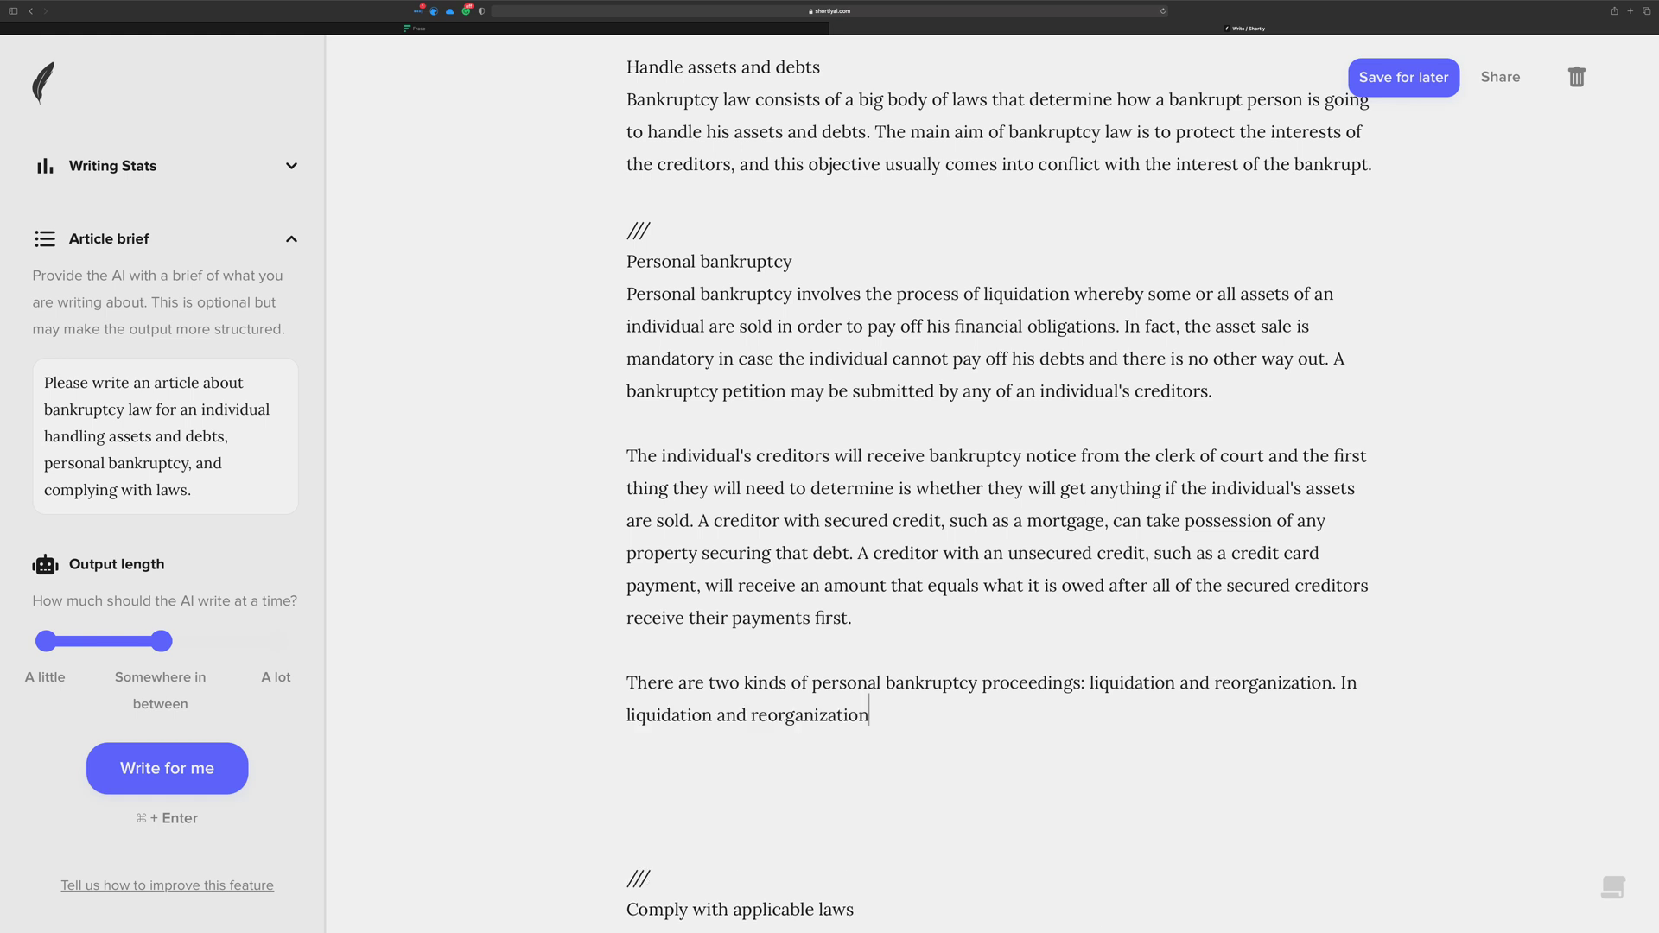
{"action": "type", "text": "one"}
{"action": "key", "text": "super+Return"}
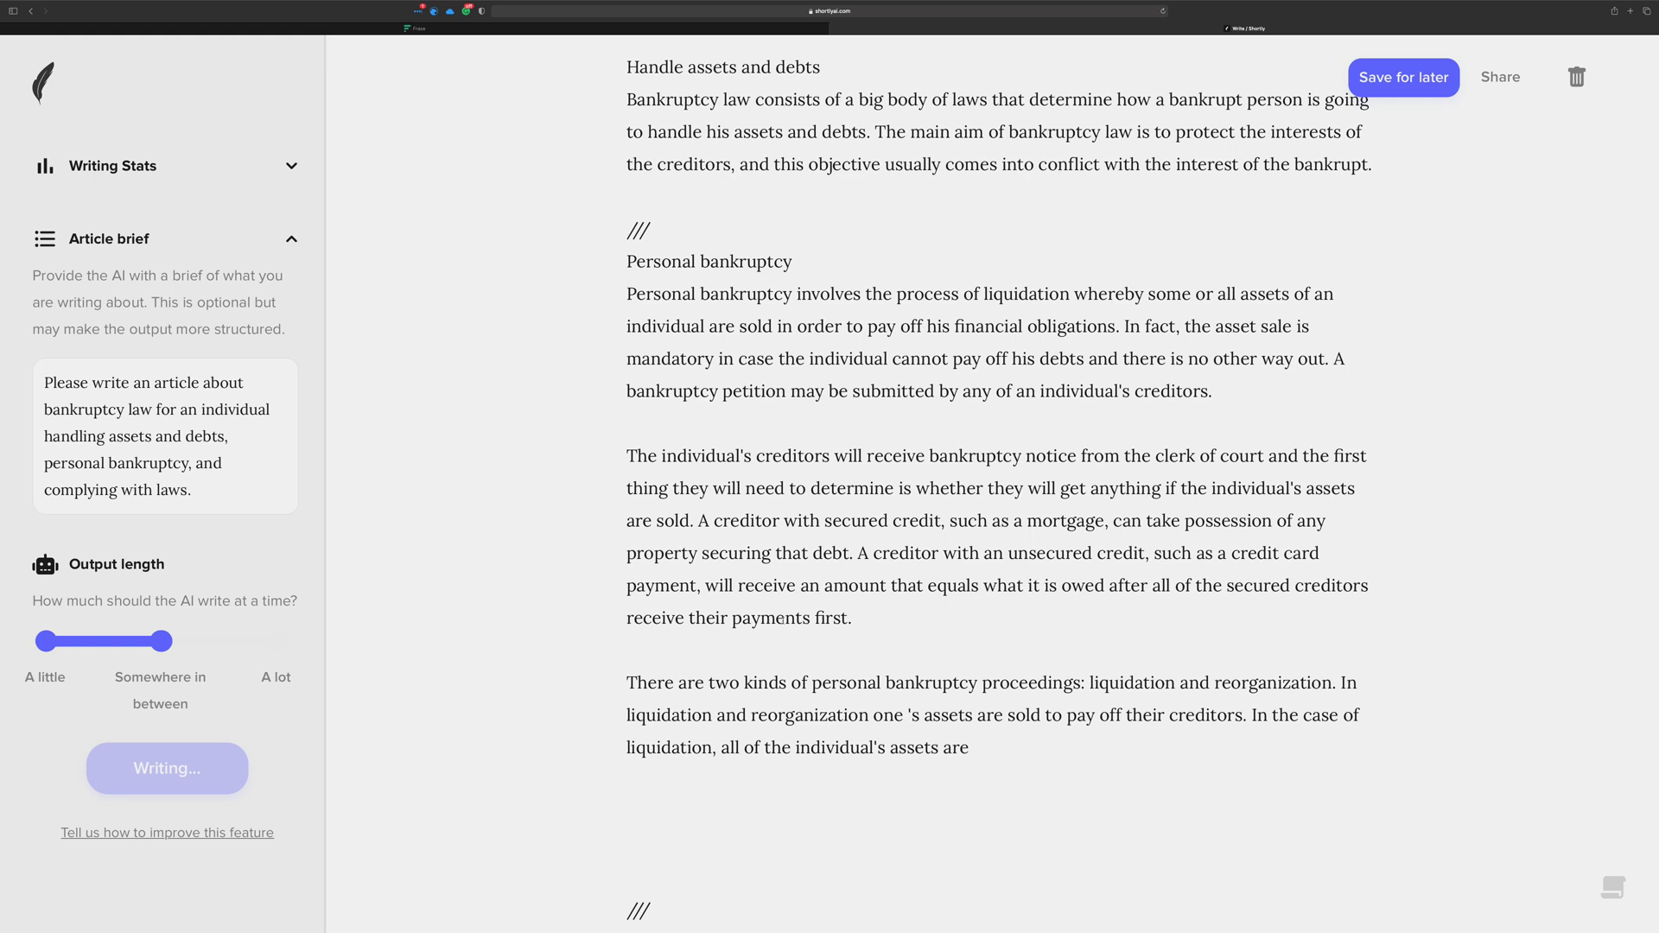
Remove the extra blank lines after the debts paragraph
{"action": "scroll", "coordinate": [1076, 701], "scroll_direction": "down", "scroll_amount": 3}
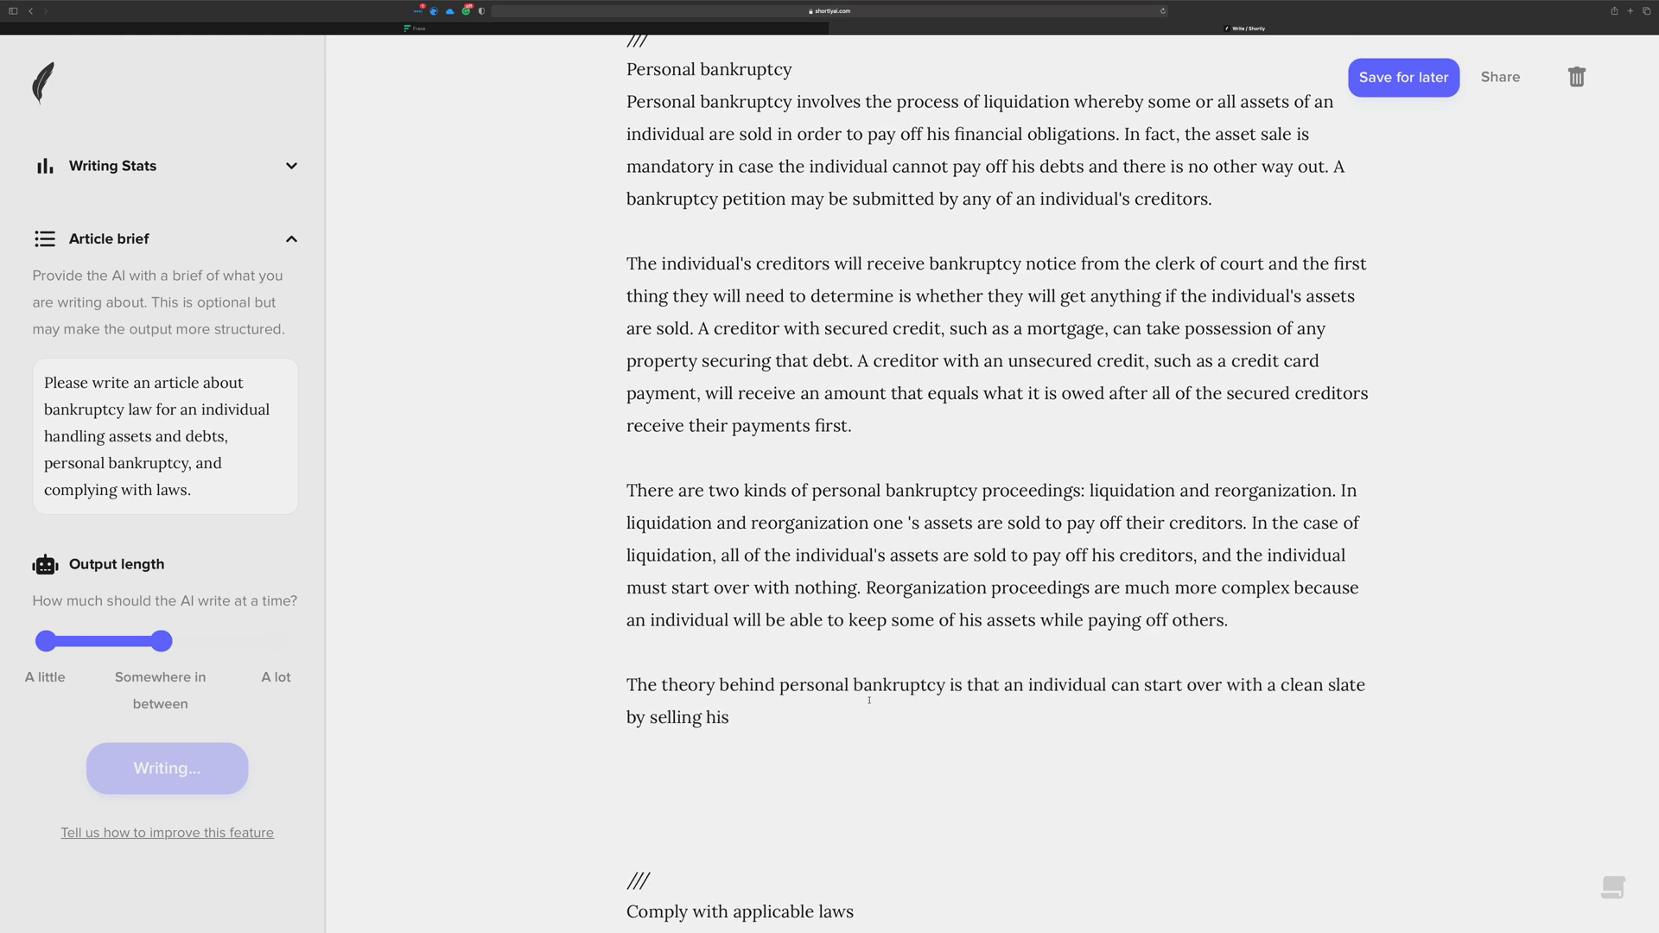
{"action": "scroll", "coordinate": [930, 736], "scroll_direction": "down", "scroll_amount": 2}
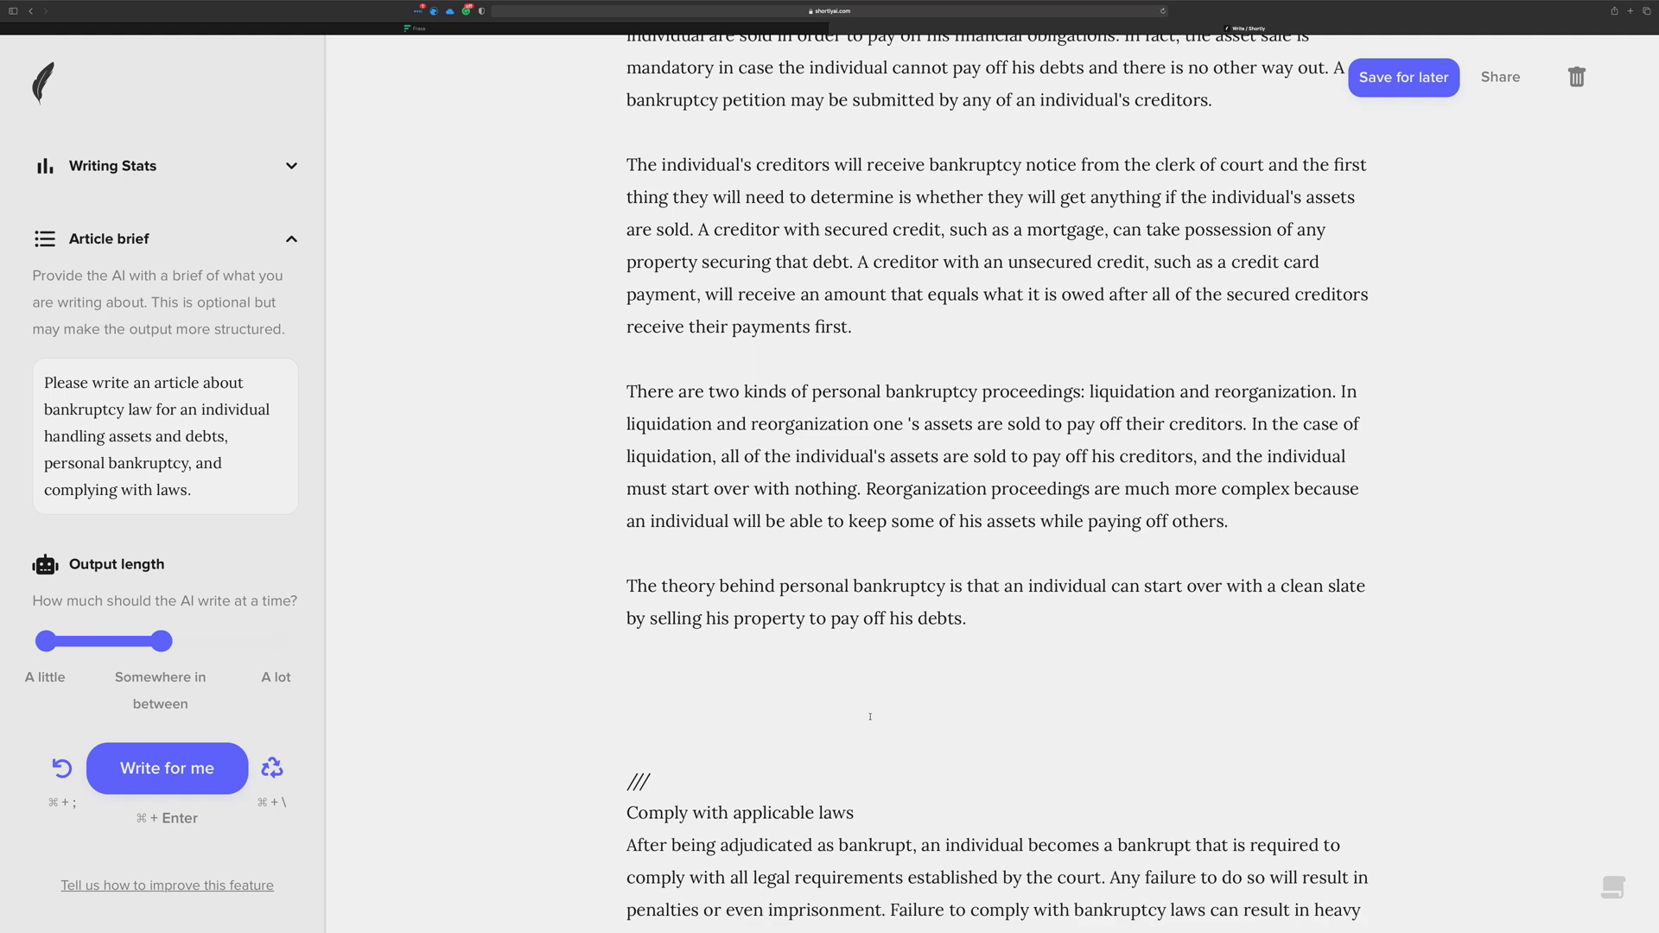
{"action": "left_click", "coordinate": [856, 715]}
{"action": "key", "text": "super+Return"}
{"action": "scroll", "coordinate": [856, 716], "scroll_direction": "down", "scroll_amount": 5}
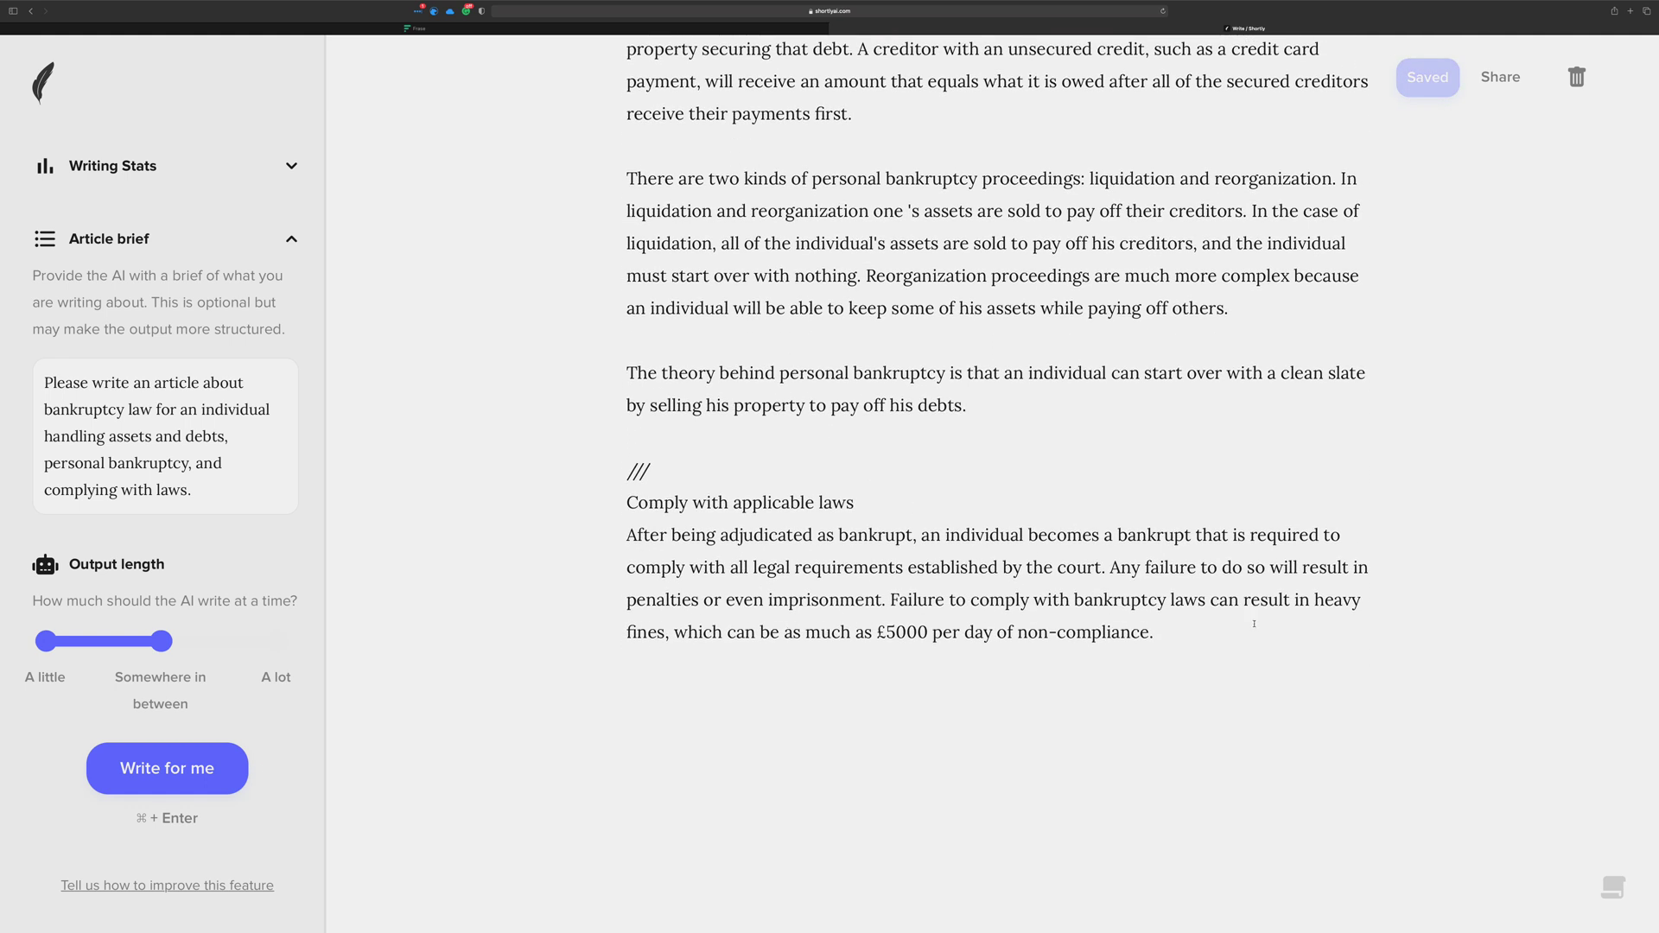
Add a new paragraph after 'non-compliance.' starting 'To become compliant one should' and let the AI finish it
{"action": "left_click", "coordinate": [1252, 623]}
{"action": "key", "text": "Return"}
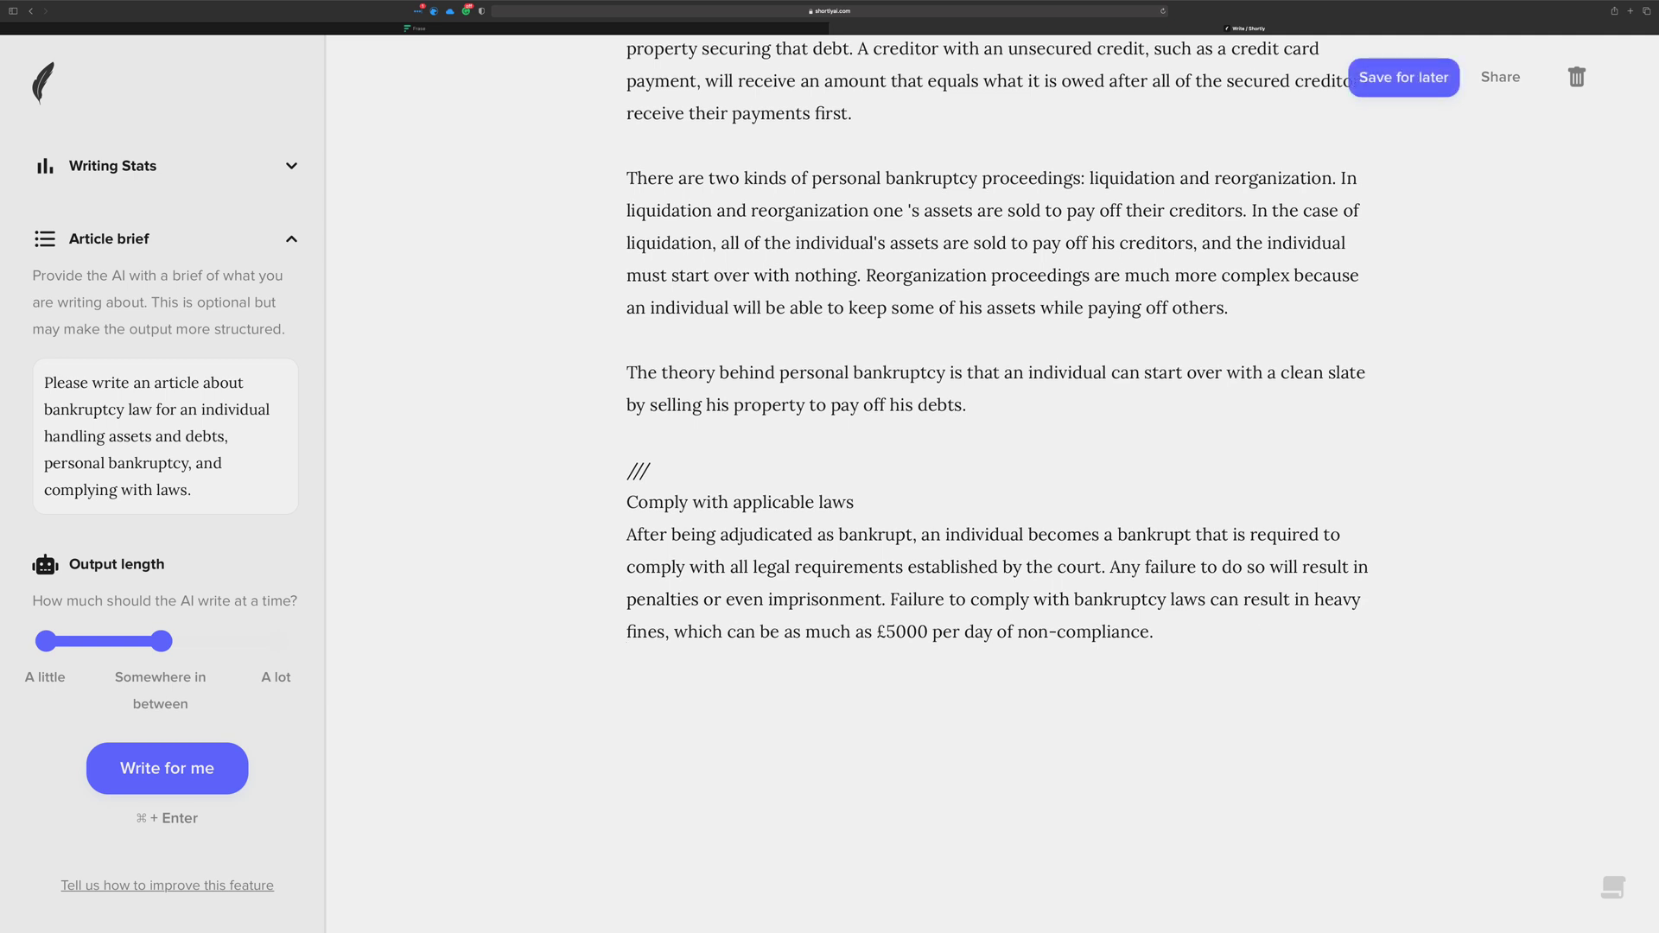
{"action": "type", "text": "To become complian"}
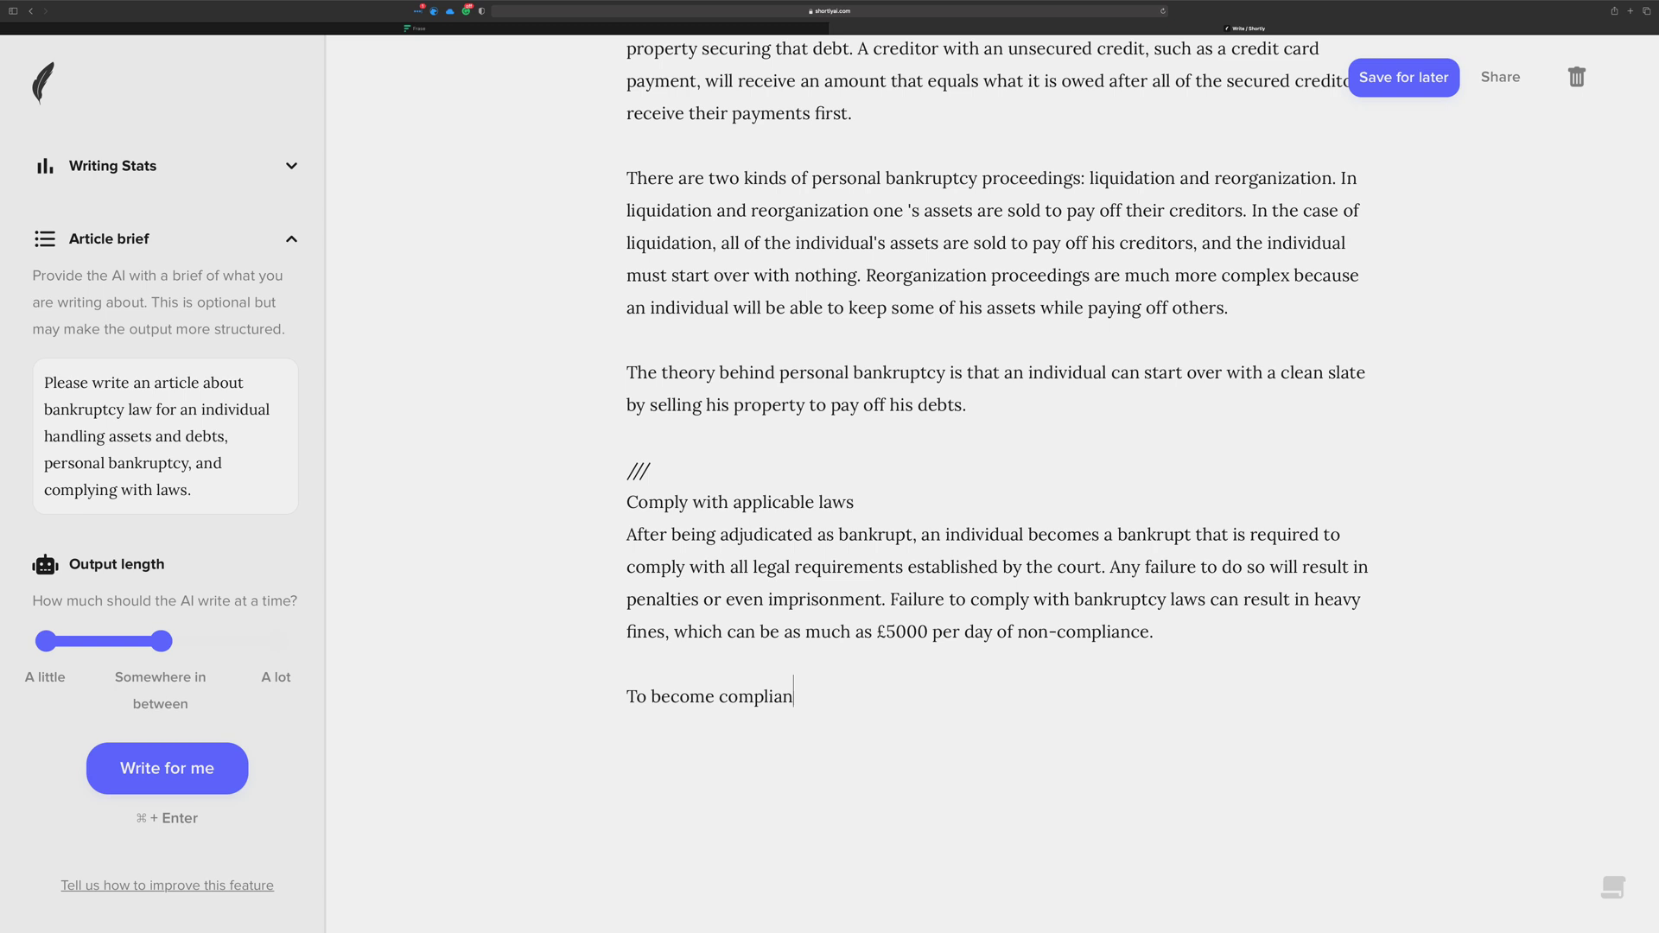
{"action": "type", "text": "t one should"}
{"action": "key", "text": "super+Return"}
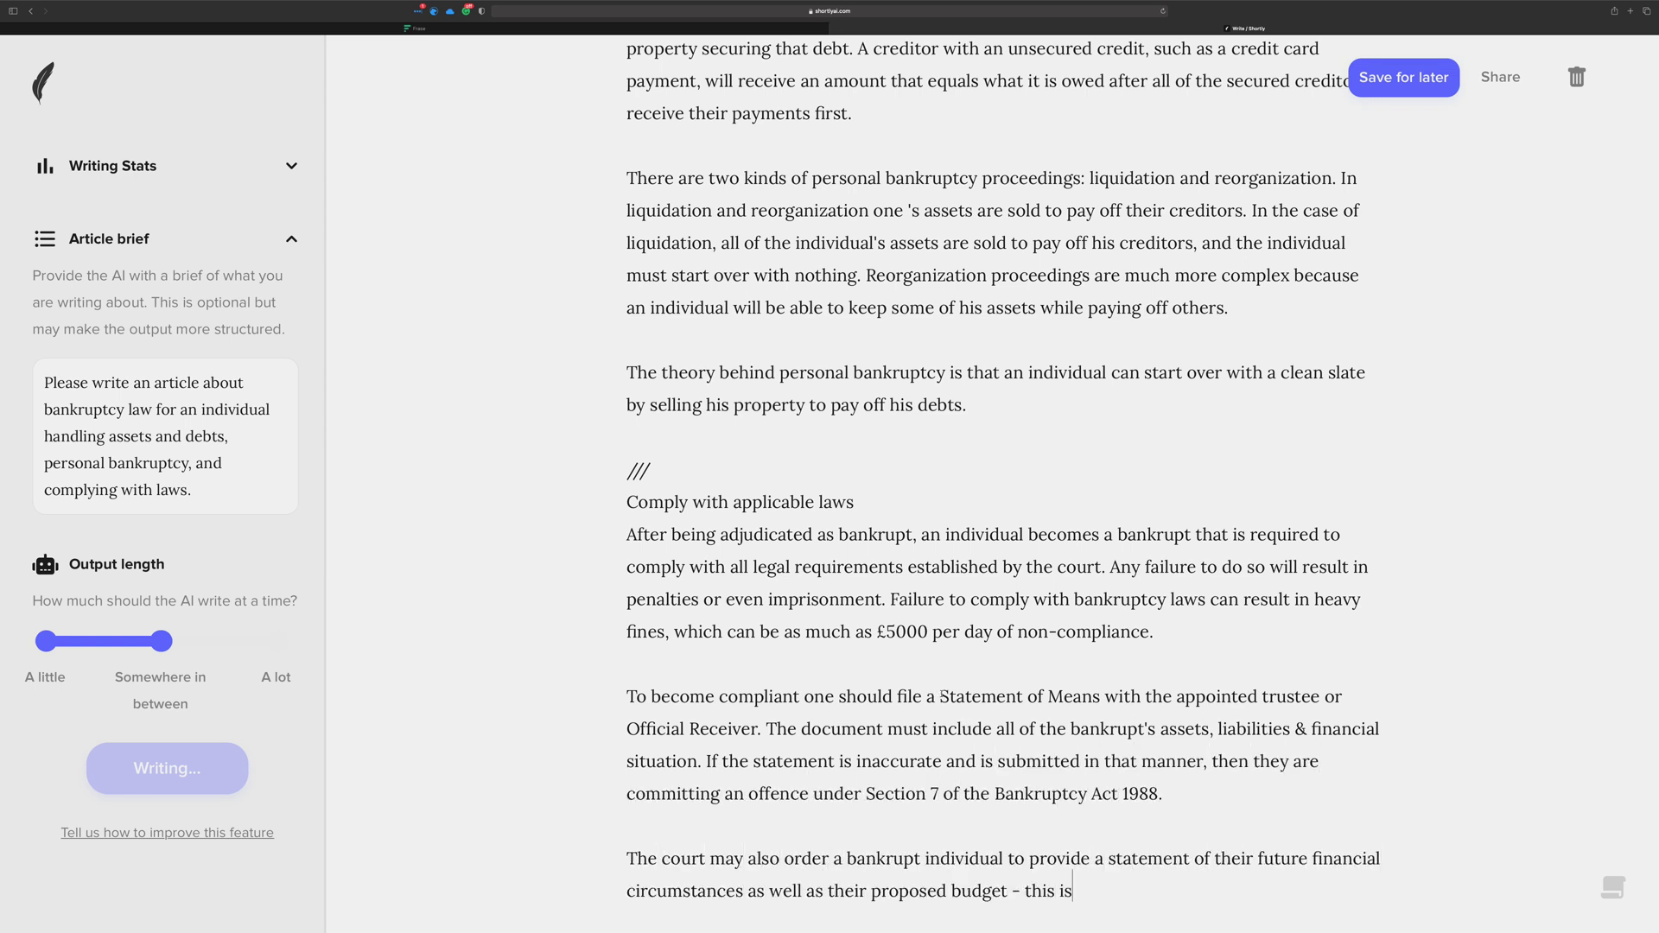
Highlight the Statement of Means and Section 7 Bankruptcy Act 1988 passages to review them
{"action": "left_click_drag", "start_coordinate": [939, 697], "coordinate": [1331, 702]}
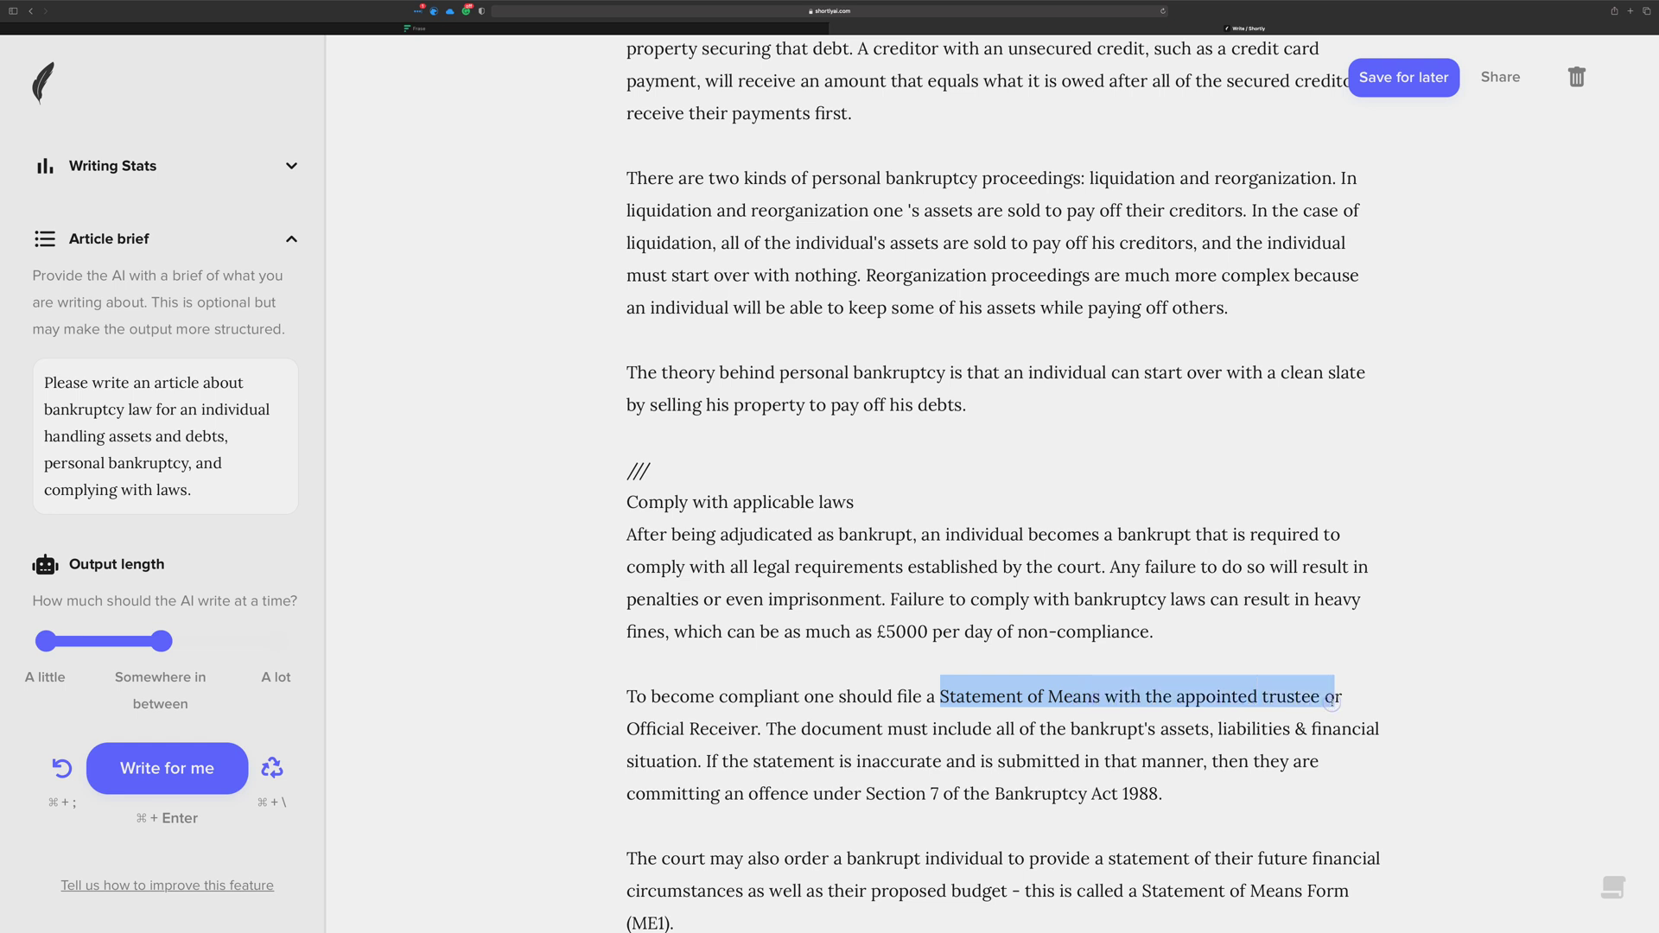
{"action": "triple_click", "coordinate": [763, 728]}
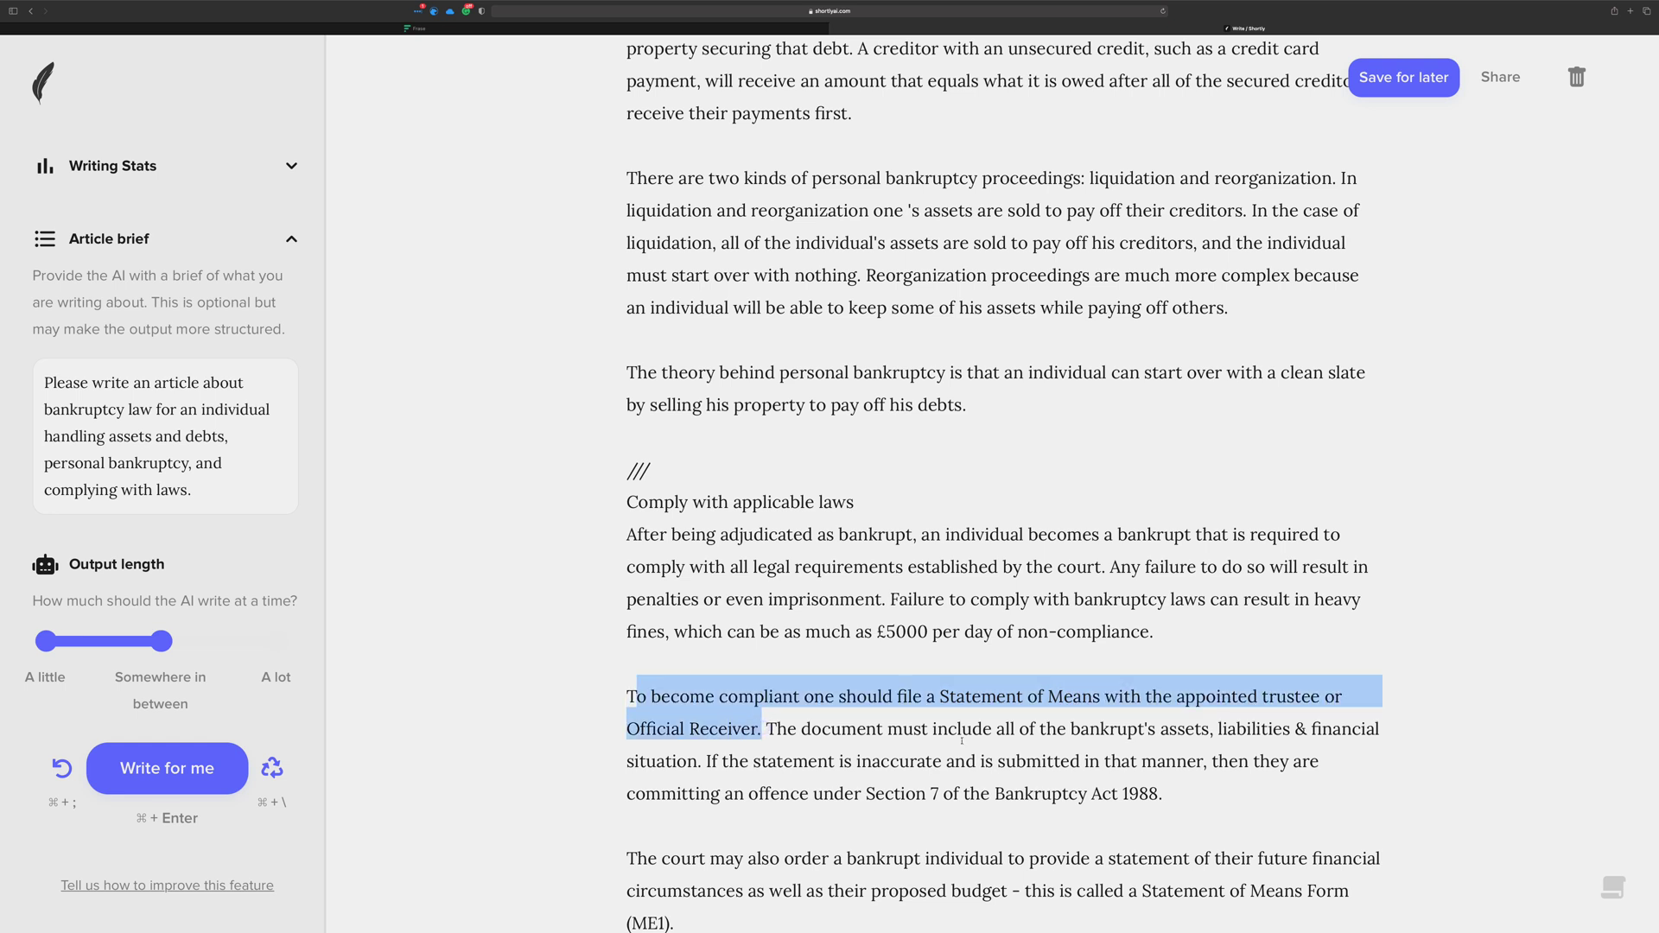
{"action": "left_click_drag", "start_coordinate": [1175, 790], "coordinate": [867, 793]}
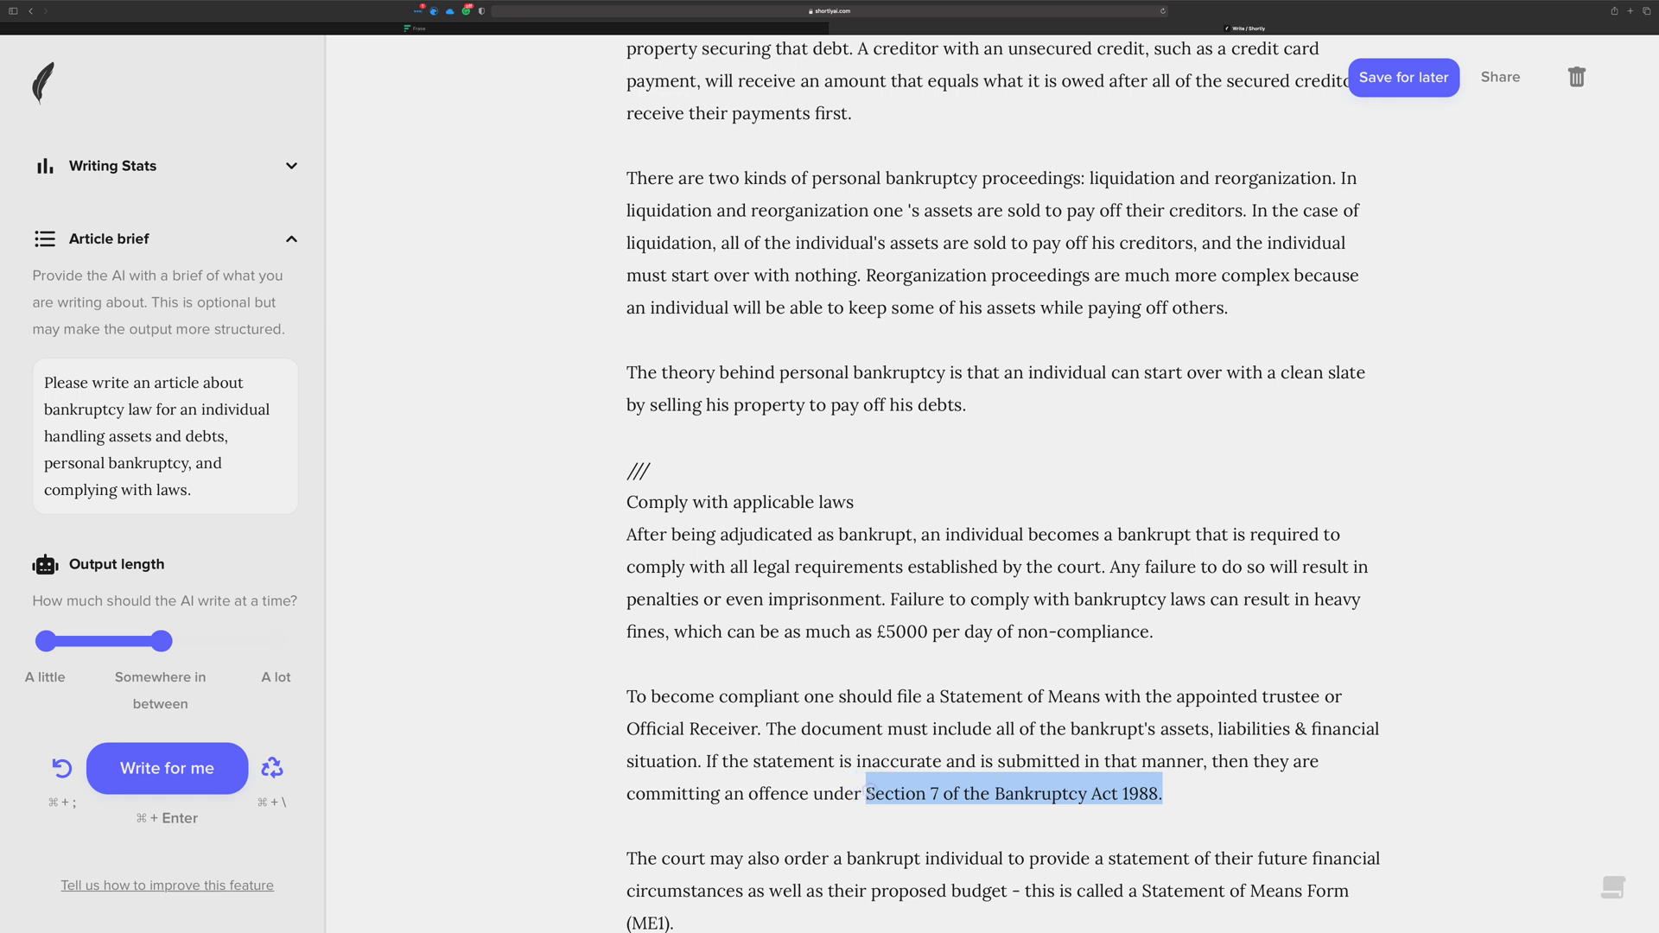
{"action": "scroll", "coordinate": [1061, 789], "scroll_direction": "down", "scroll_amount": 3}
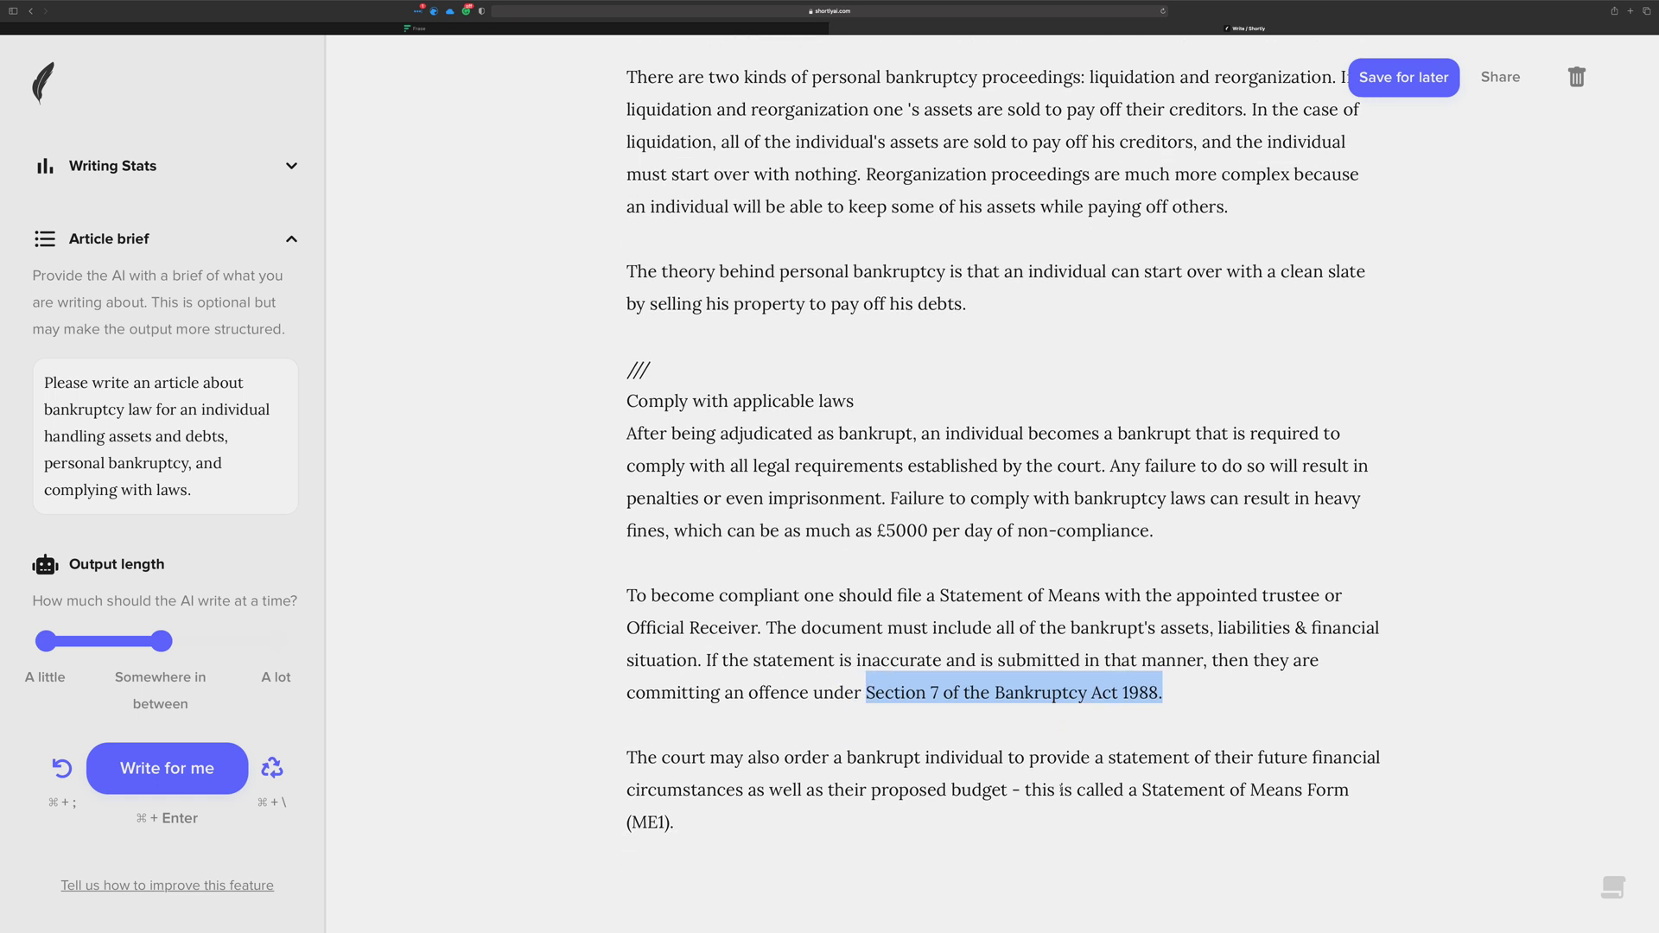
{"action": "scroll", "coordinate": [1061, 789], "scroll_direction": "down", "scroll_amount": 2}
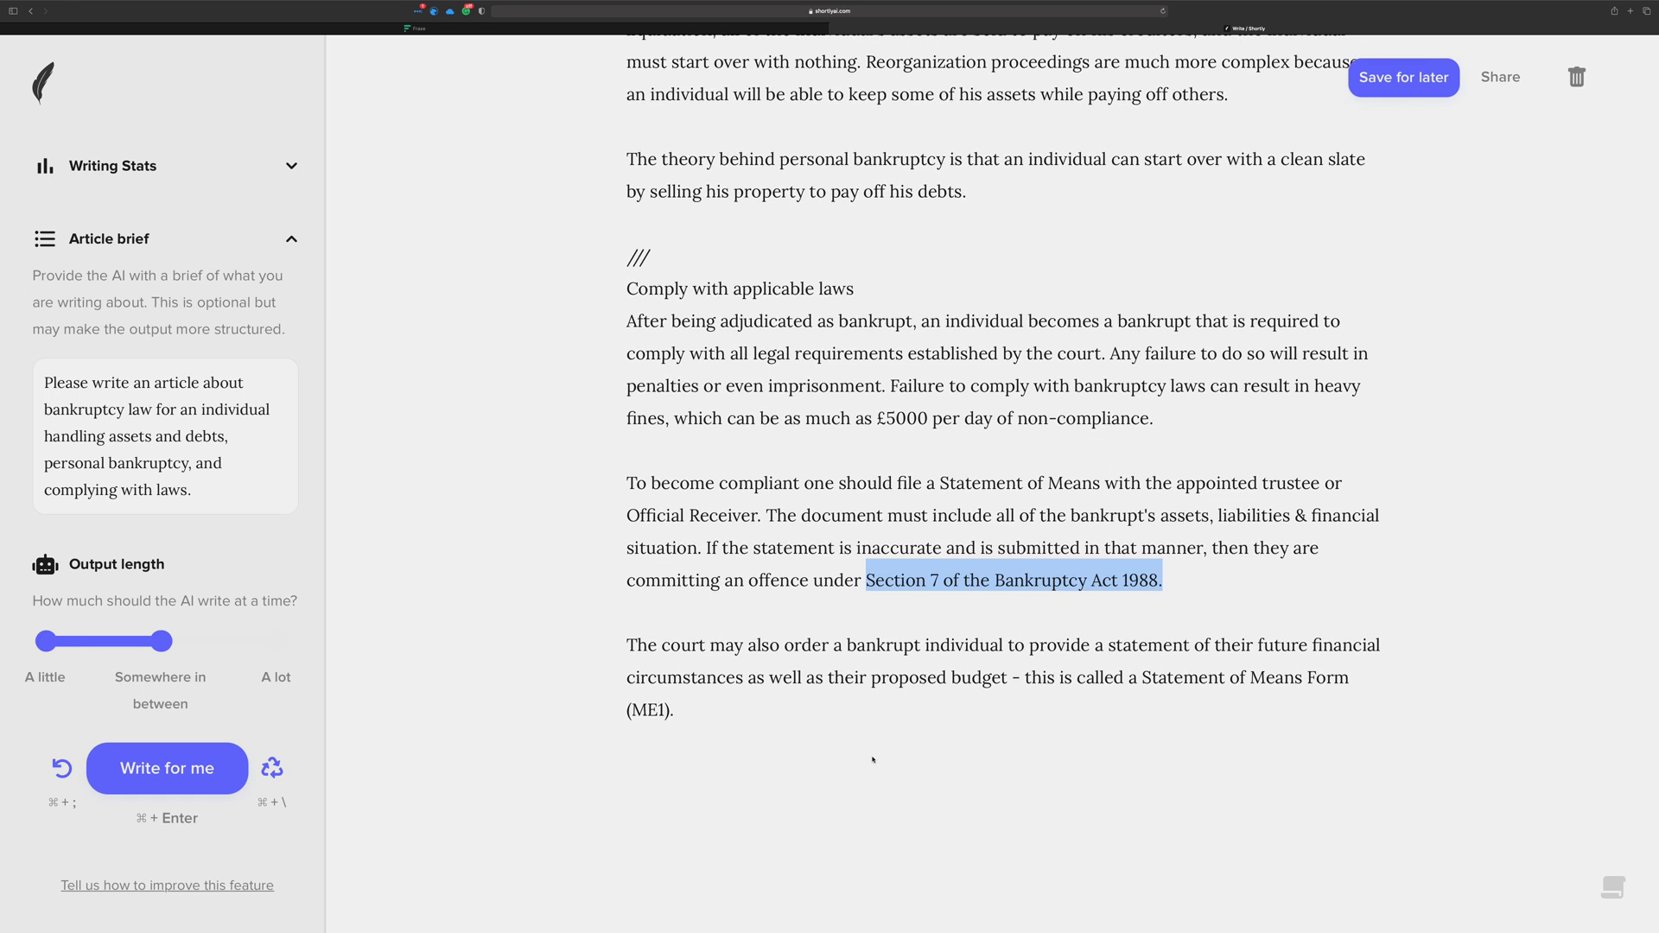
{"action": "left_click", "coordinate": [744, 702]}
{"action": "scroll", "coordinate": [744, 702], "scroll_direction": "up", "scroll_amount": 10}
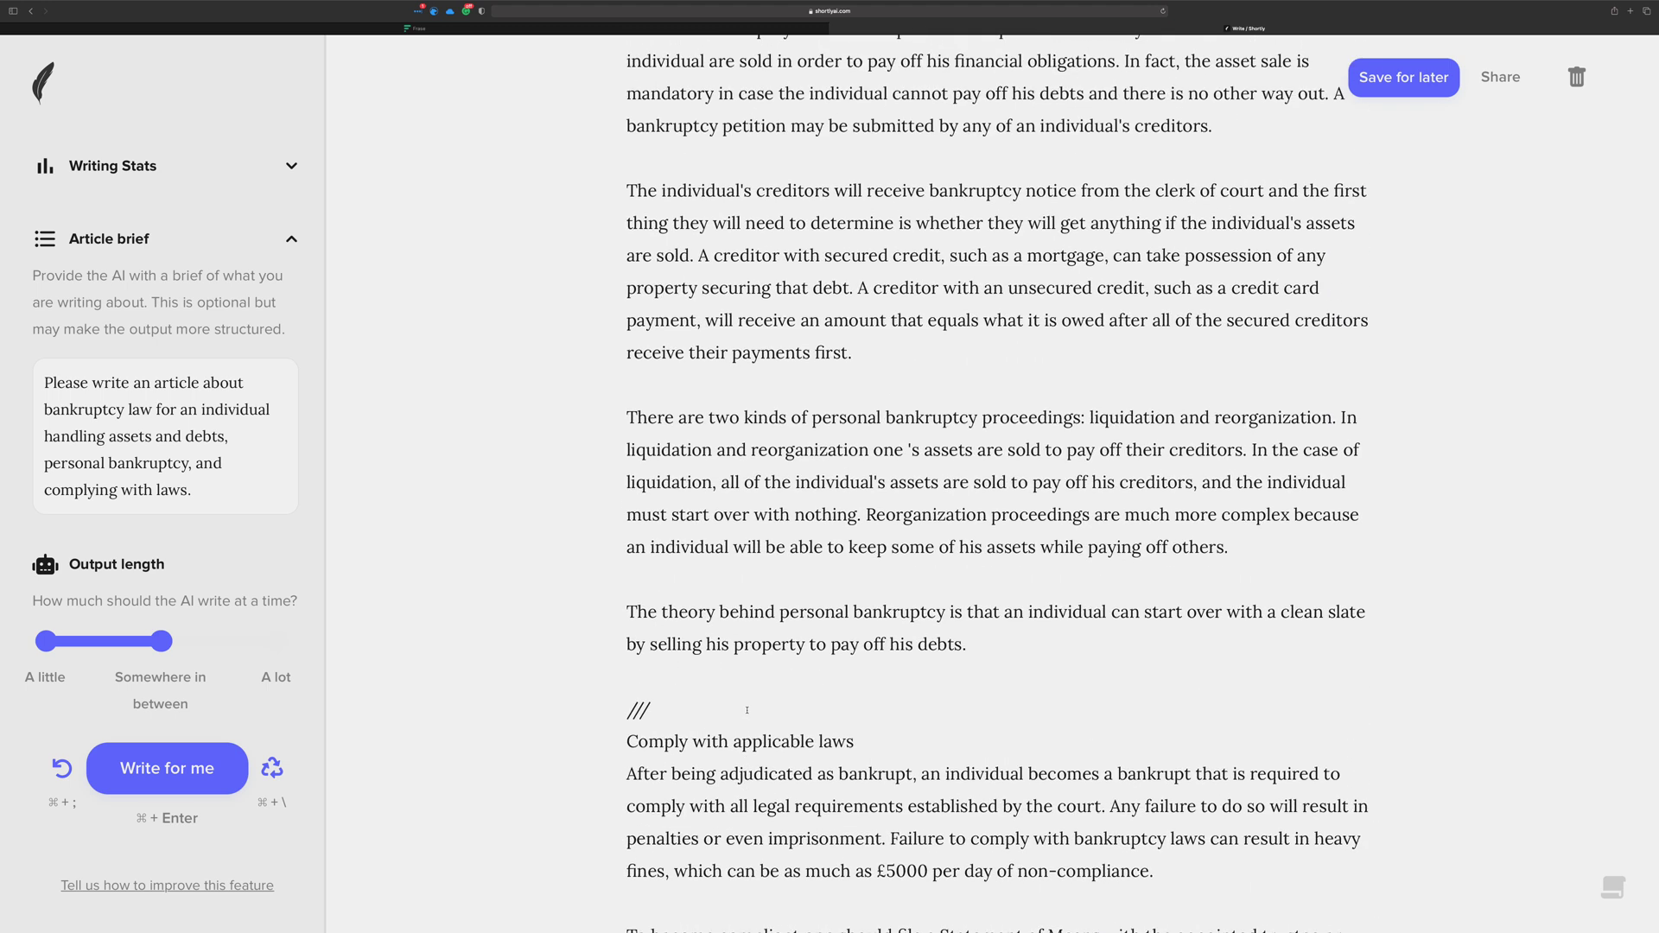
Make 'Comply with applicable laws' a hashed heading and delete the /// marker above it
{"action": "left_click", "coordinate": [628, 708]}
{"action": "type", "text": "##"}
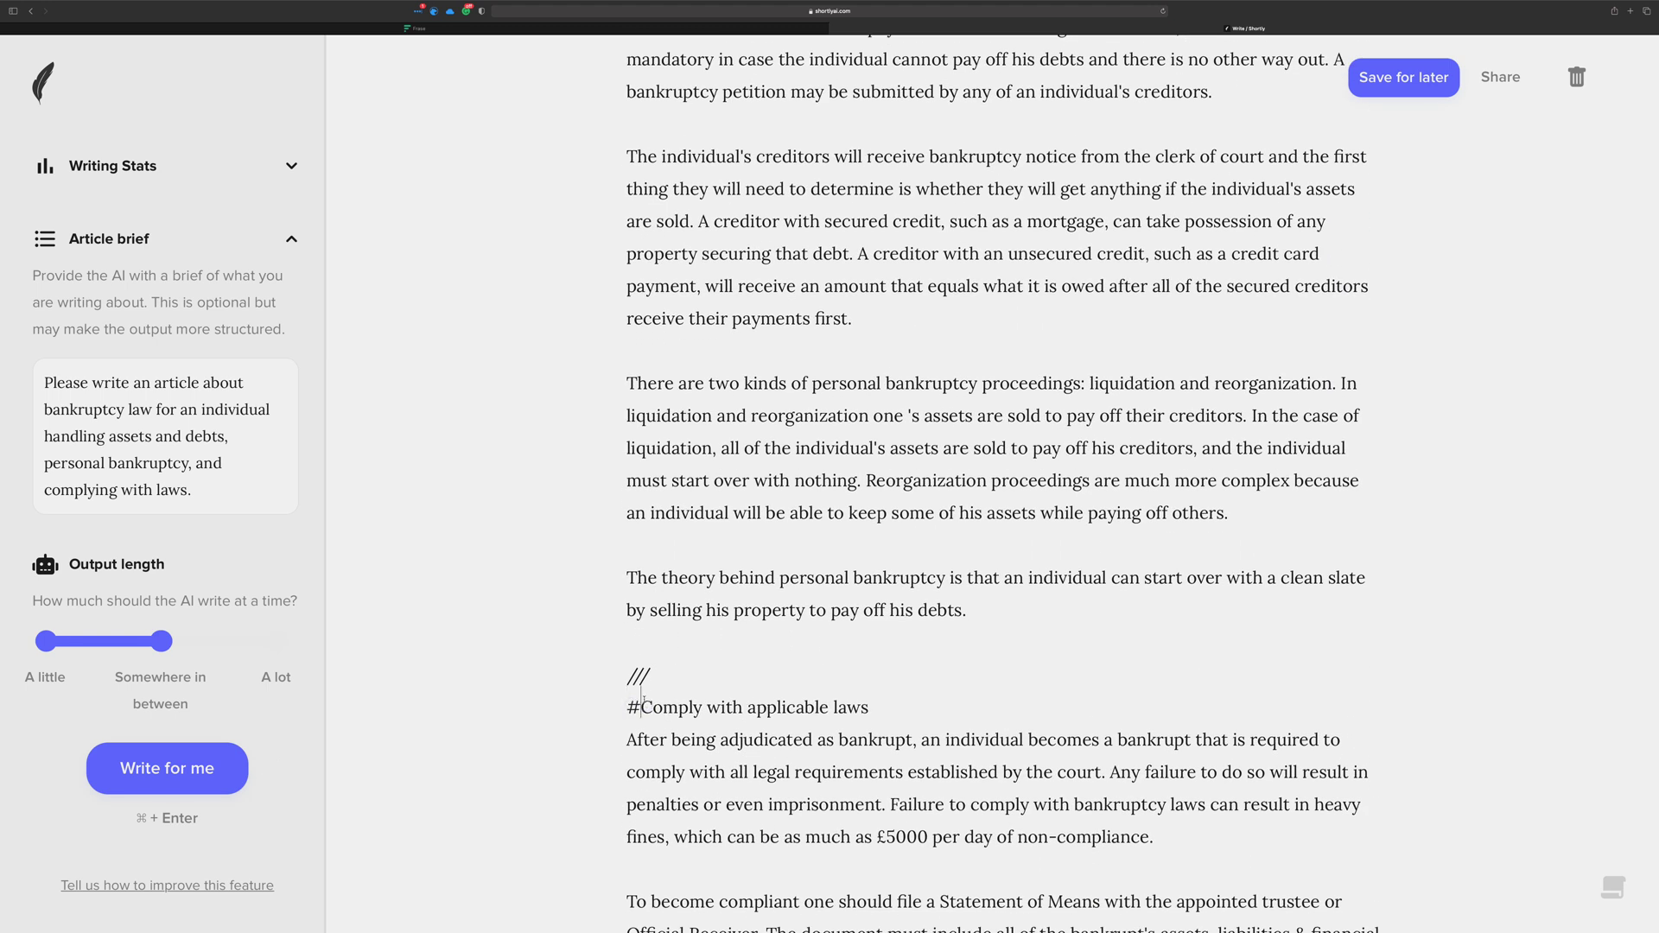
{"action": "double_click", "coordinate": [638, 676]}
{"action": "key", "text": "BackSpace"}
{"action": "key", "text": "BackSpace"}
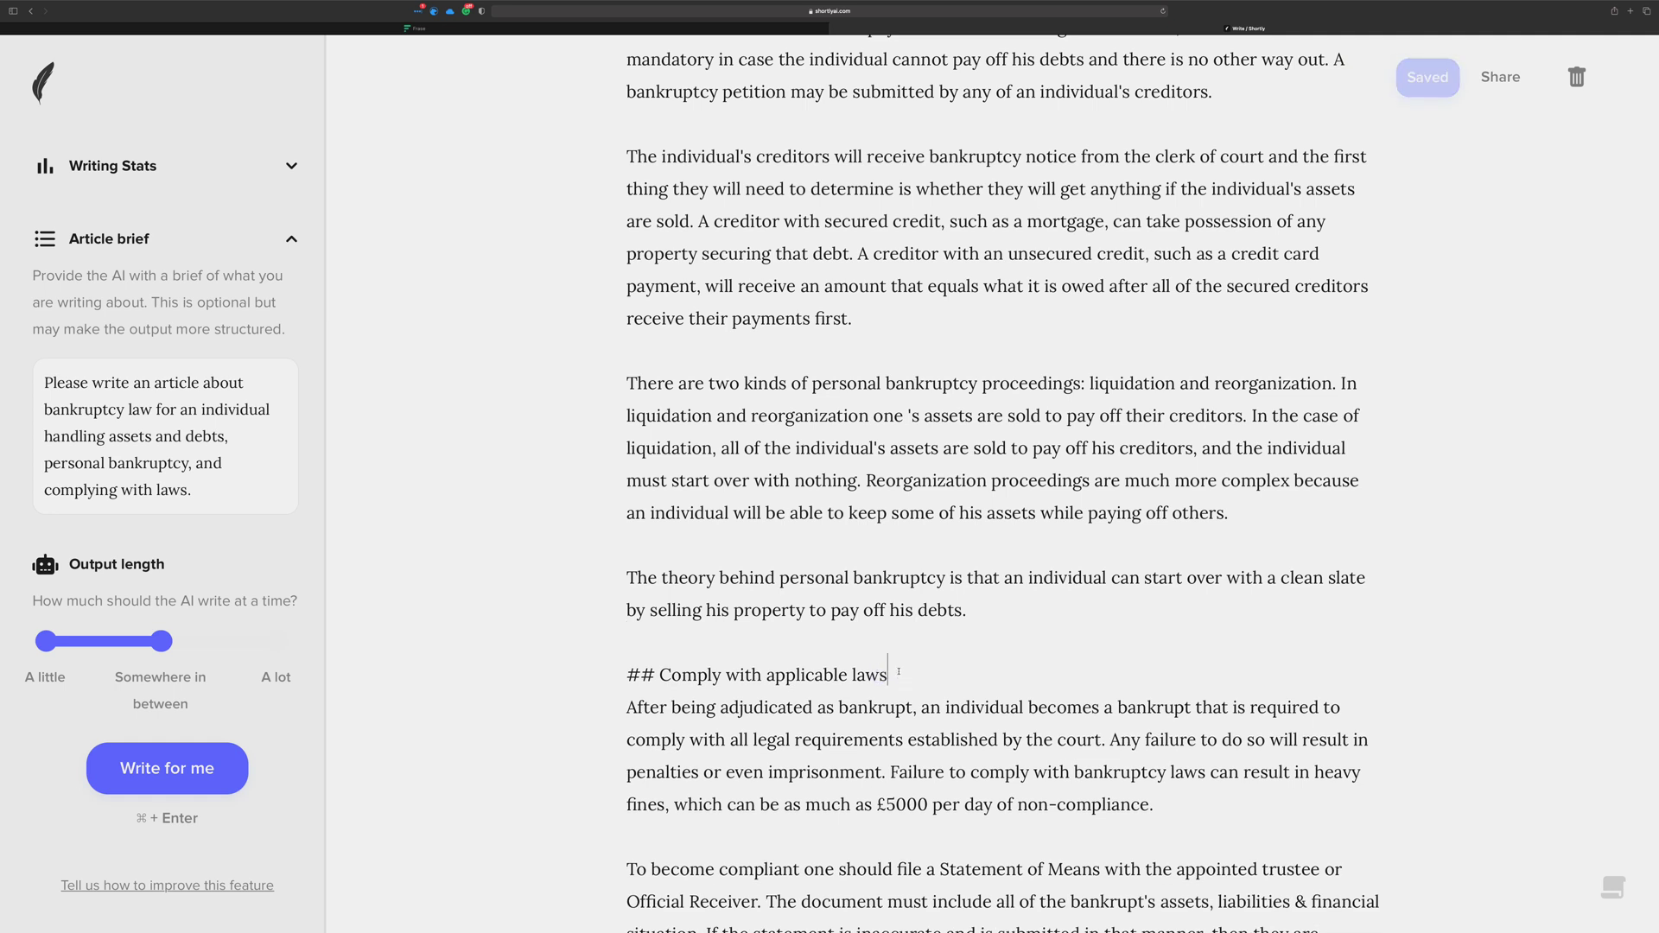
{"action": "left_click_drag", "start_coordinate": [899, 671], "coordinate": [605, 672]}
{"action": "type", "text": "###"}
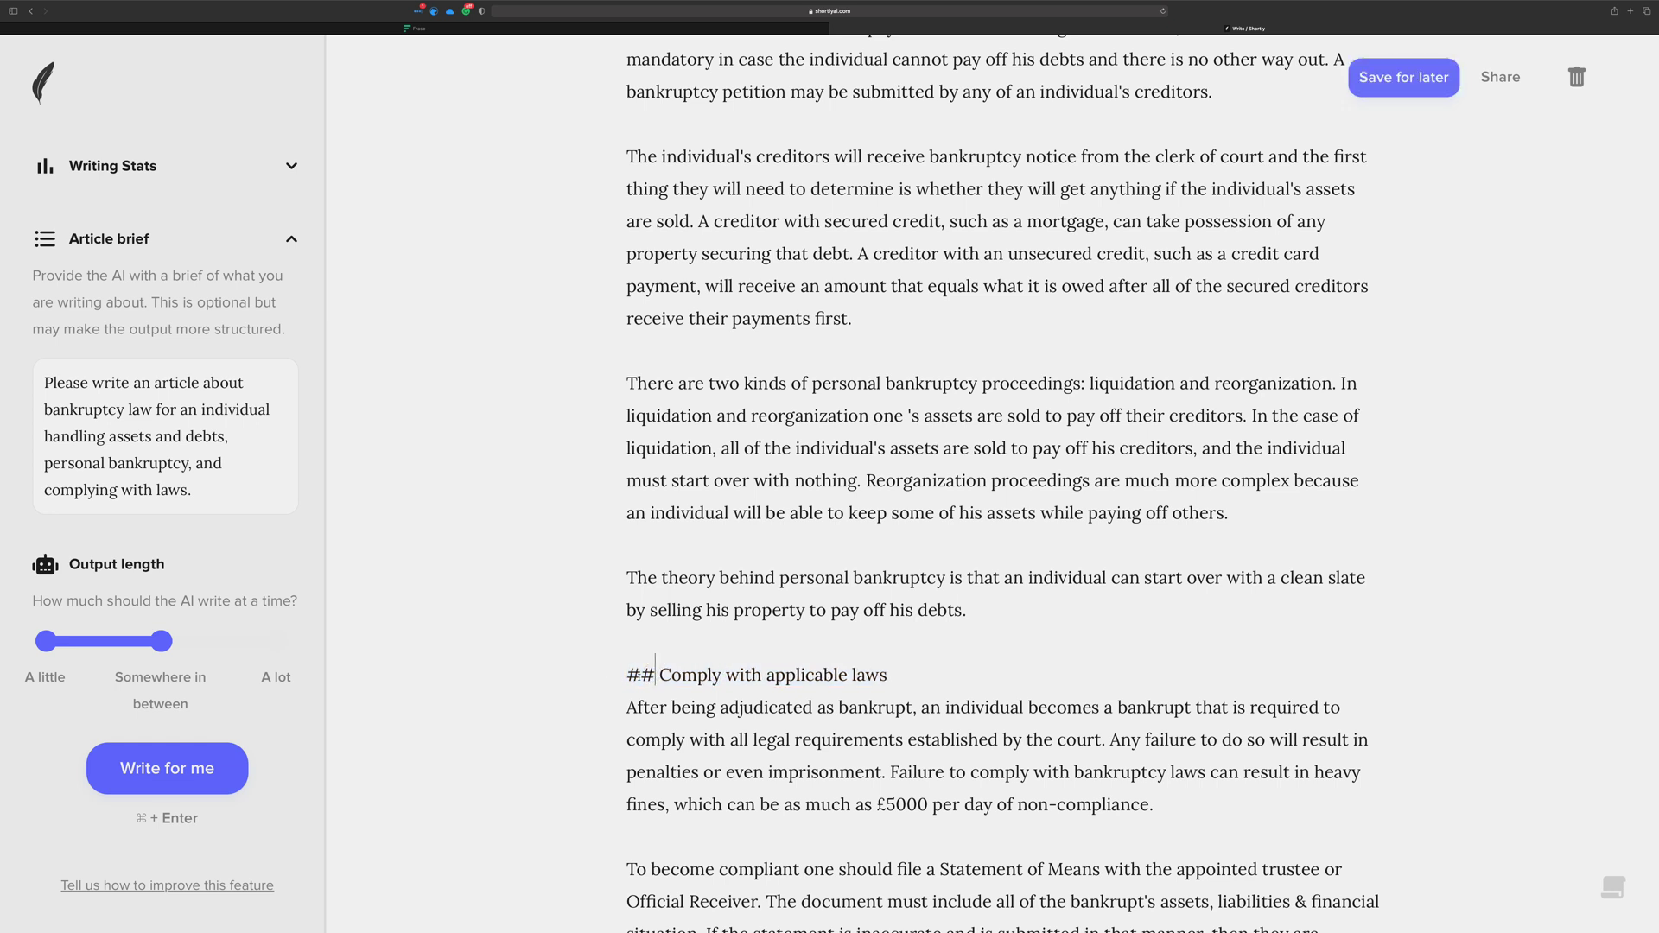
{"action": "scroll", "coordinate": [624, 355], "scroll_direction": "down", "scroll_amount": 1}
{"action": "scroll", "coordinate": [624, 354], "scroll_direction": "up", "scroll_amount": 5}
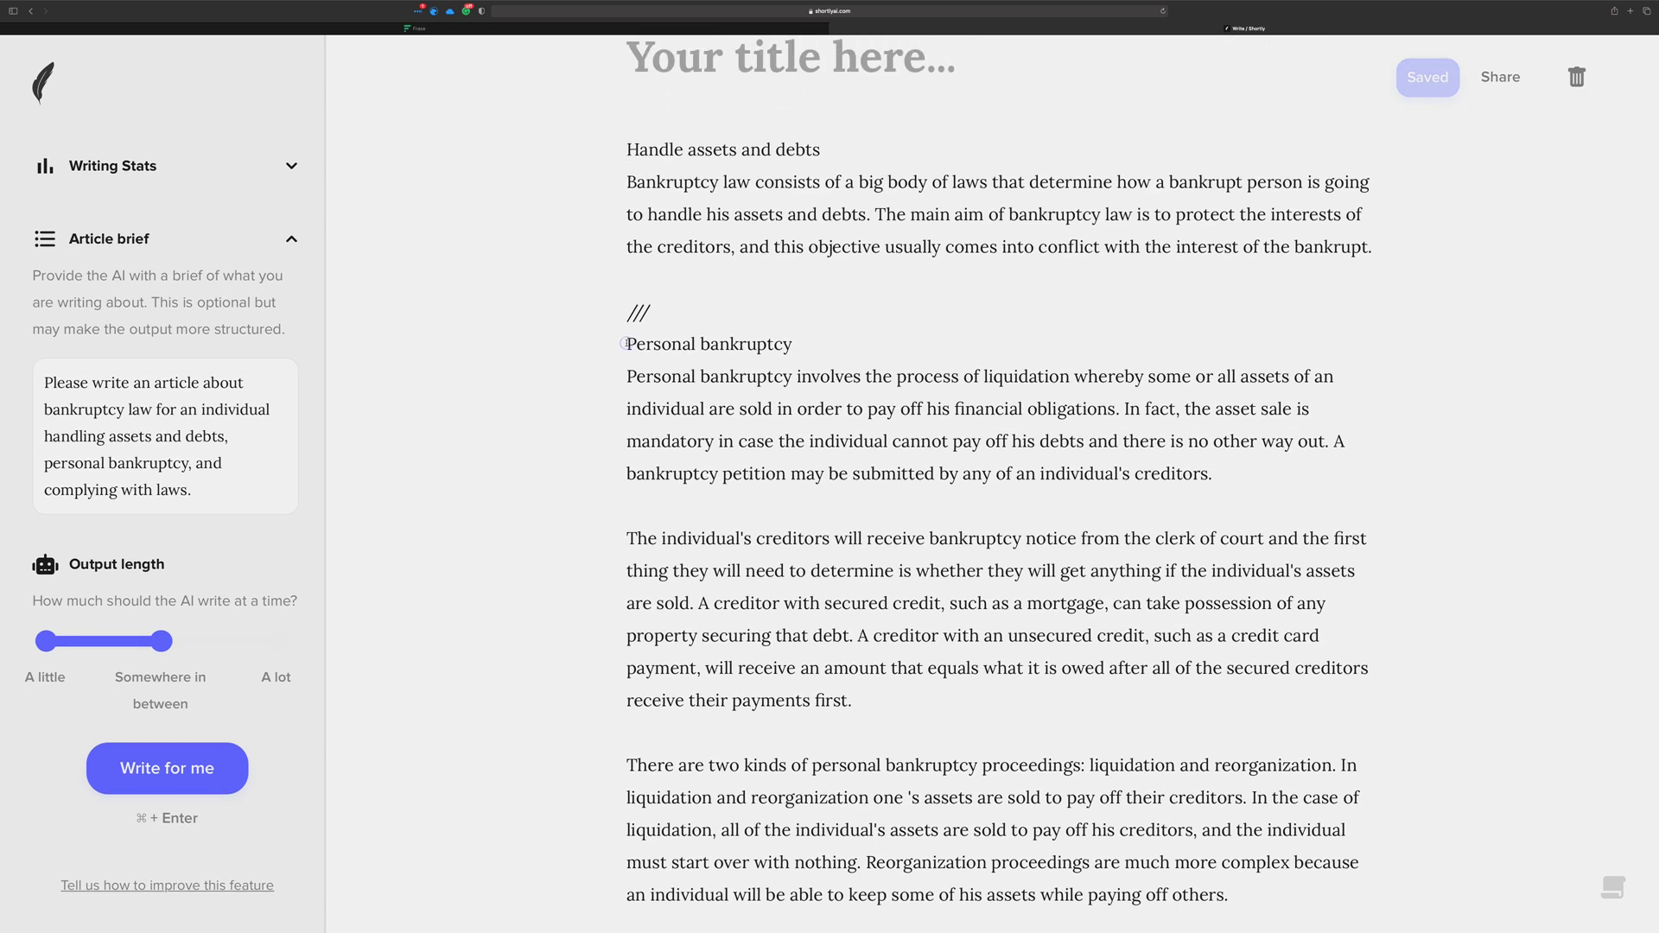
Make 'Personal bankruptcy' a ## heading and delete the /// marker above it
{"action": "left_click", "coordinate": [624, 343]}
{"action": "type", "text": "##"}
{"action": "left_click_drag", "start_coordinate": [684, 300], "coordinate": [552, 318]}
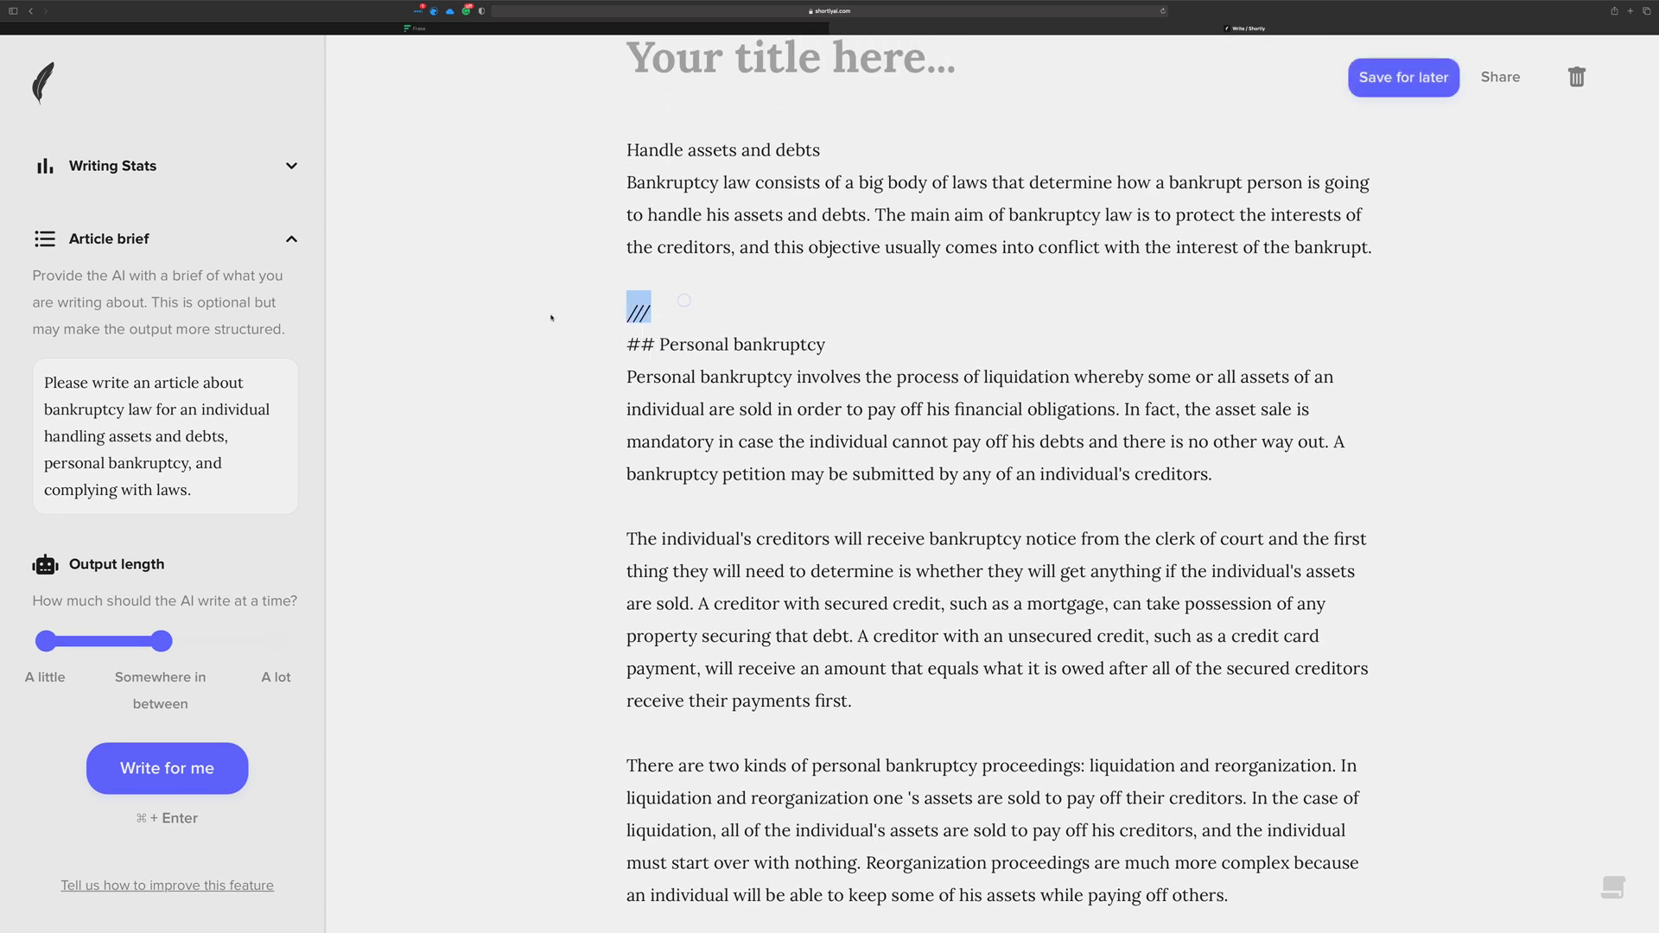
{"action": "key", "text": "BackSpace"}
{"action": "key", "text": "BackSpace"}
{"action": "scroll", "coordinate": [622, 326], "scroll_direction": "down", "scroll_amount": 1}
{"action": "scroll", "coordinate": [622, 326], "scroll_direction": "up", "scroll_amount": 4}
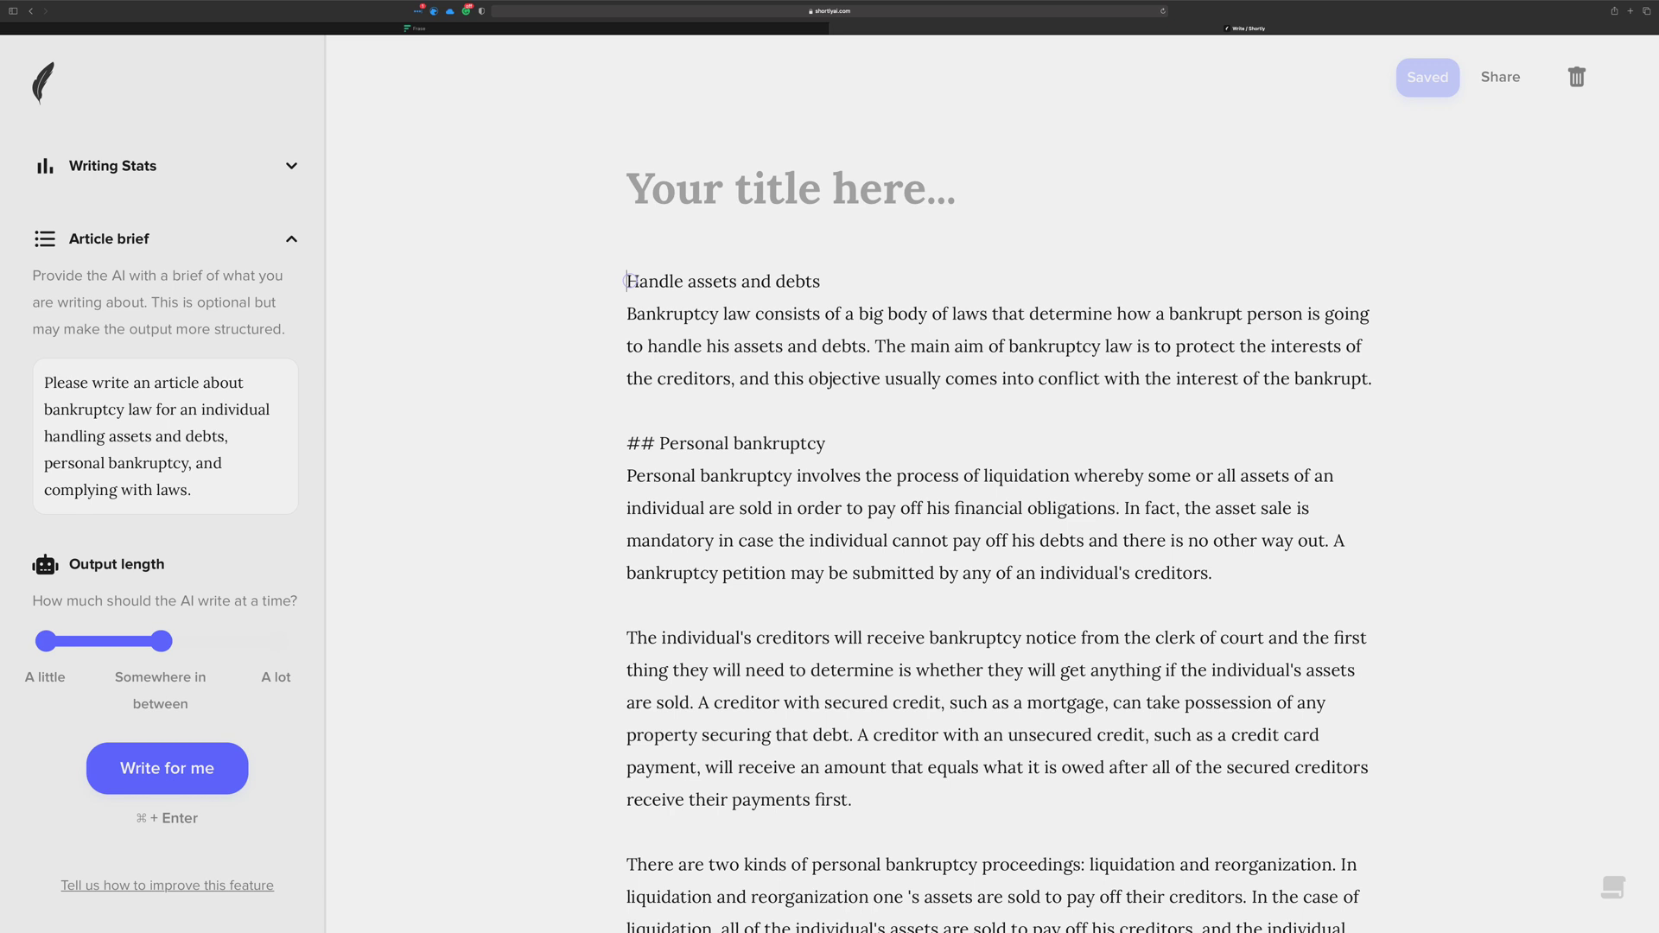
{"action": "left_click", "coordinate": [650, 280]}
{"action": "left_click", "coordinate": [1377, 381]}
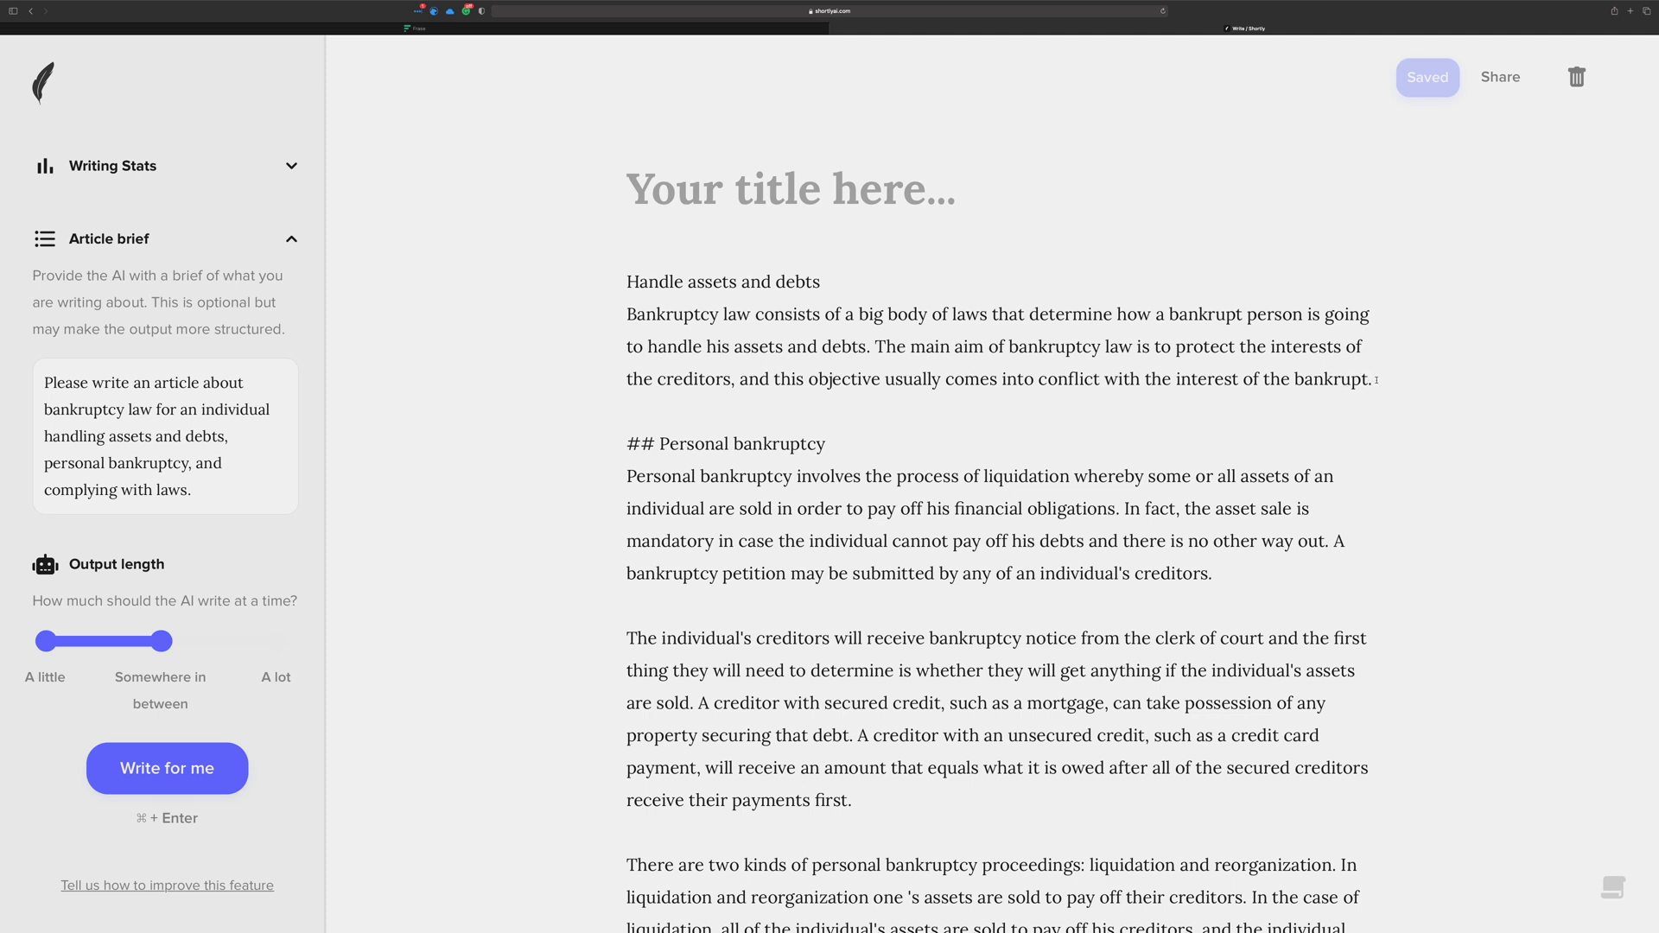
Add a paragraph starting 'A conflict can be resolved by' and let the AI finish it
{"action": "key", "text": "Return"}
{"action": "type", "text": "A conflict"}
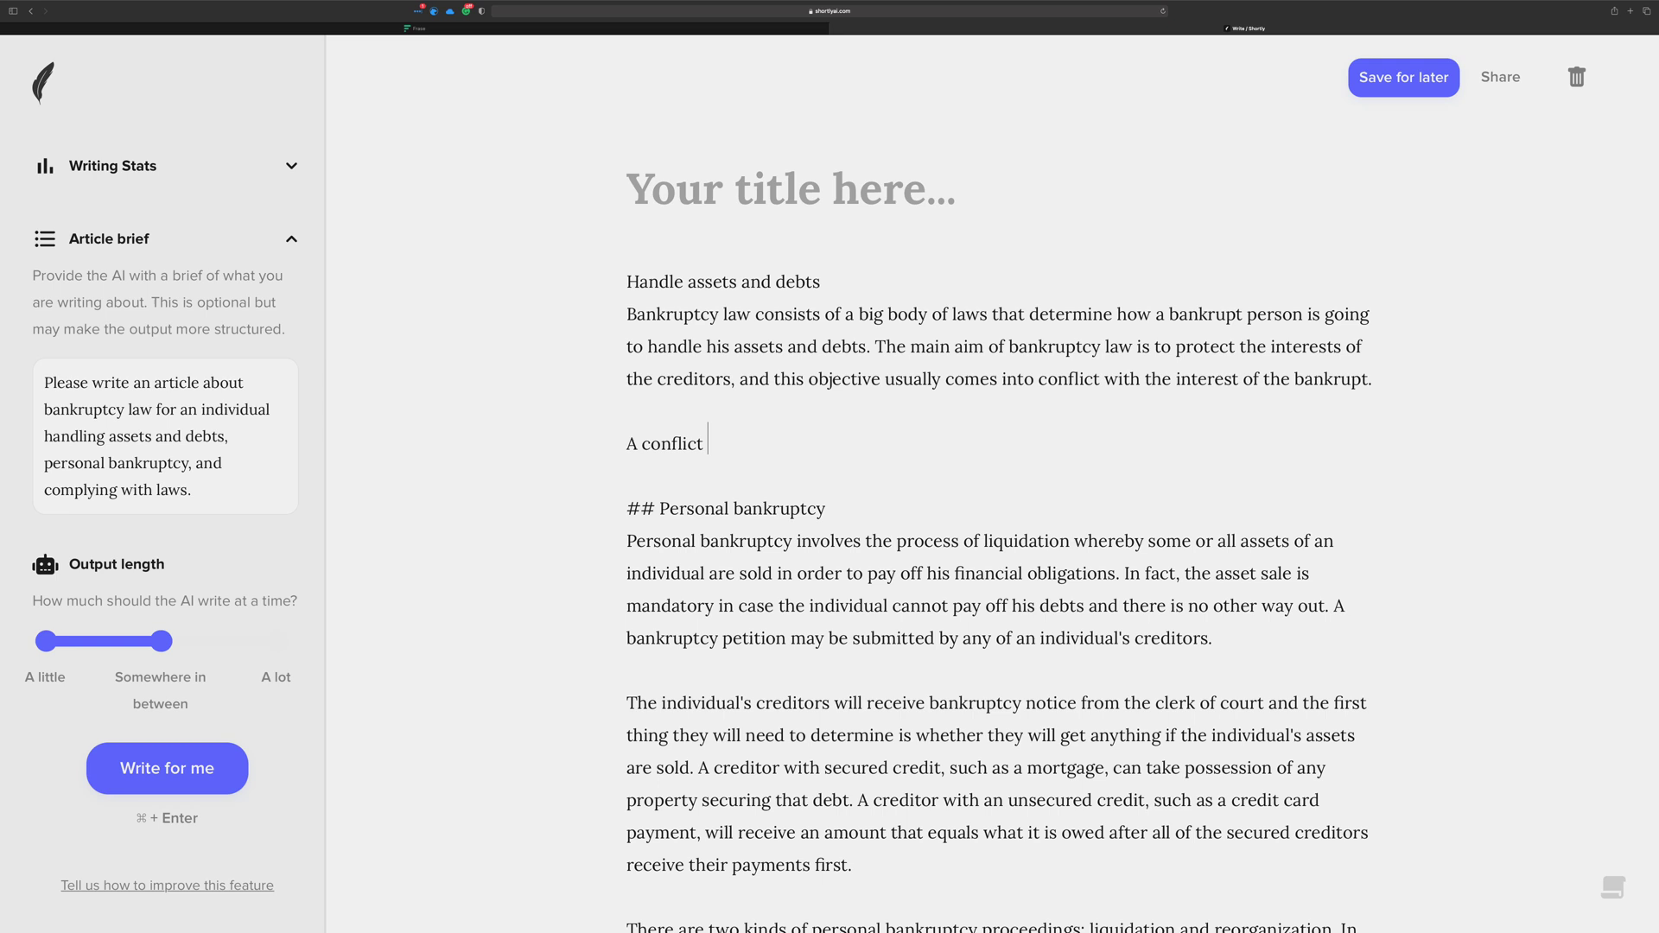
{"action": "type", "text": " can be resolved by"}
{"action": "key", "text": "super+Return"}
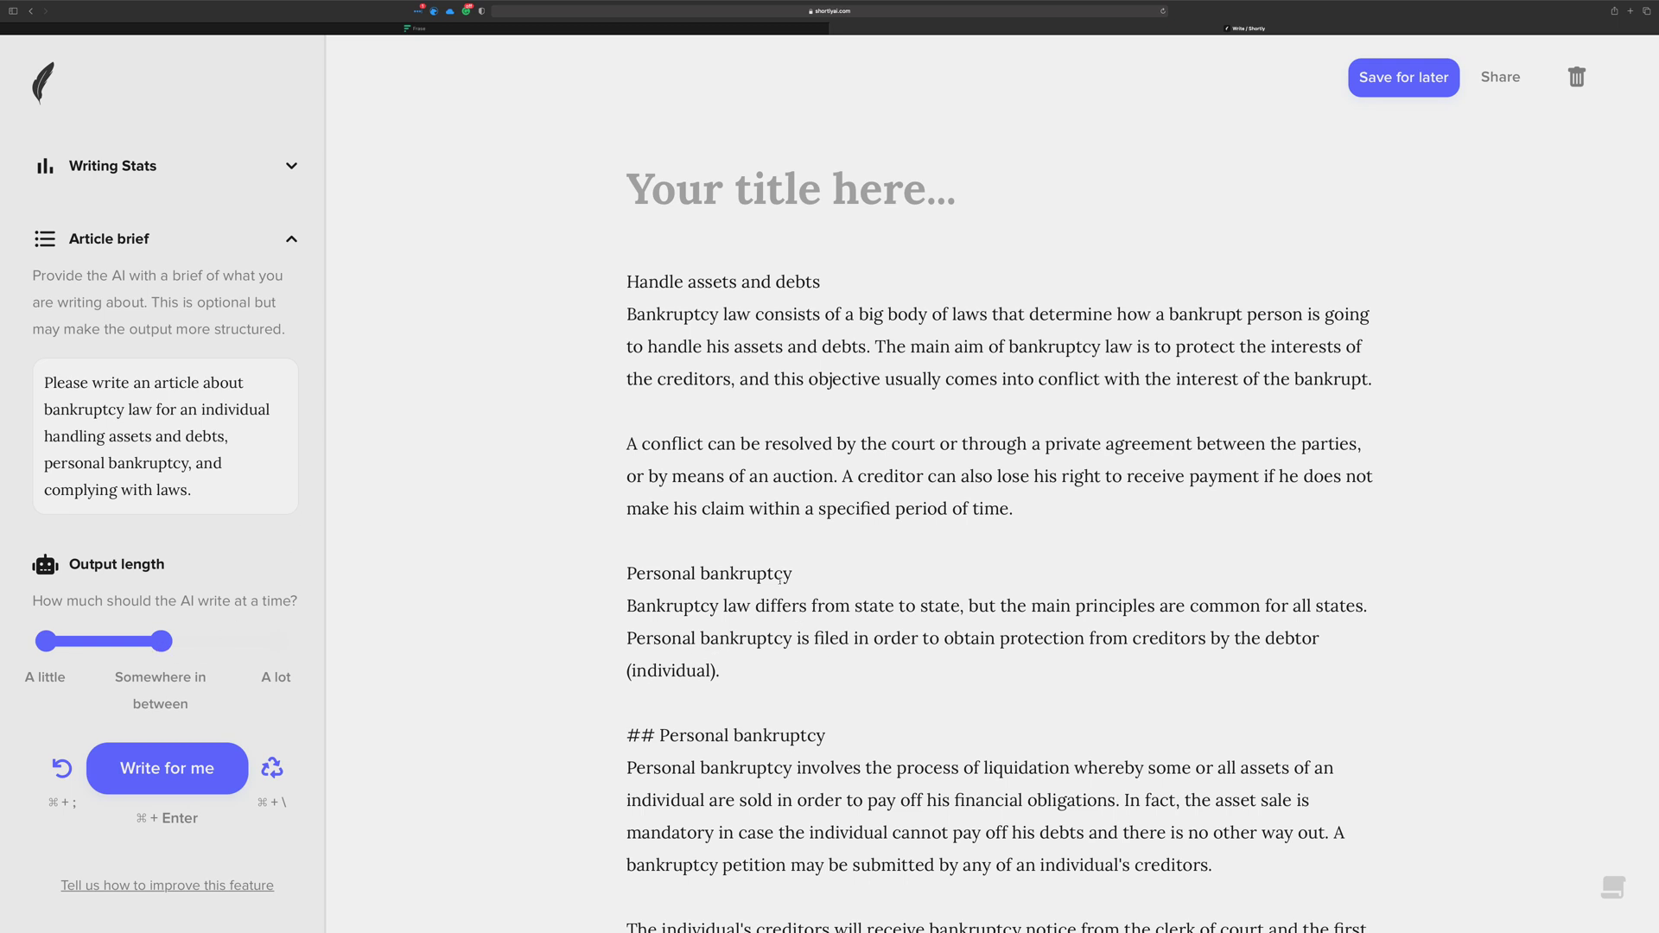
Delete the duplicate Personal bankruptcy paragraph
{"action": "left_click_drag", "start_coordinate": [730, 671], "coordinate": [548, 573]}
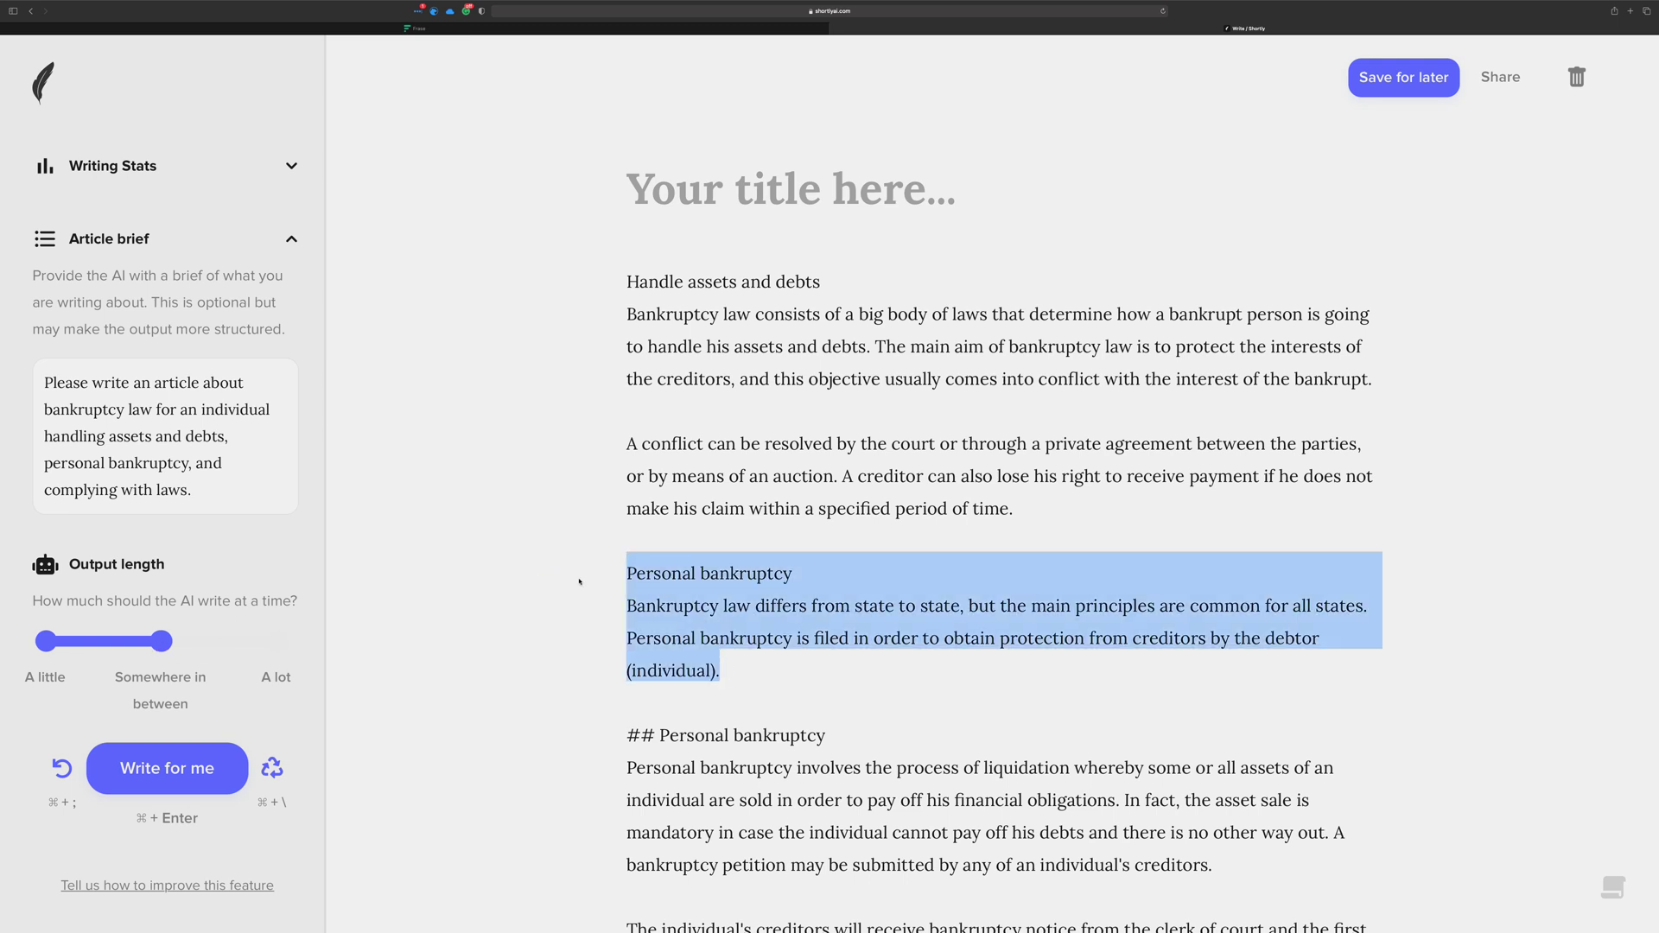
{"action": "key", "text": "BackSpace"}
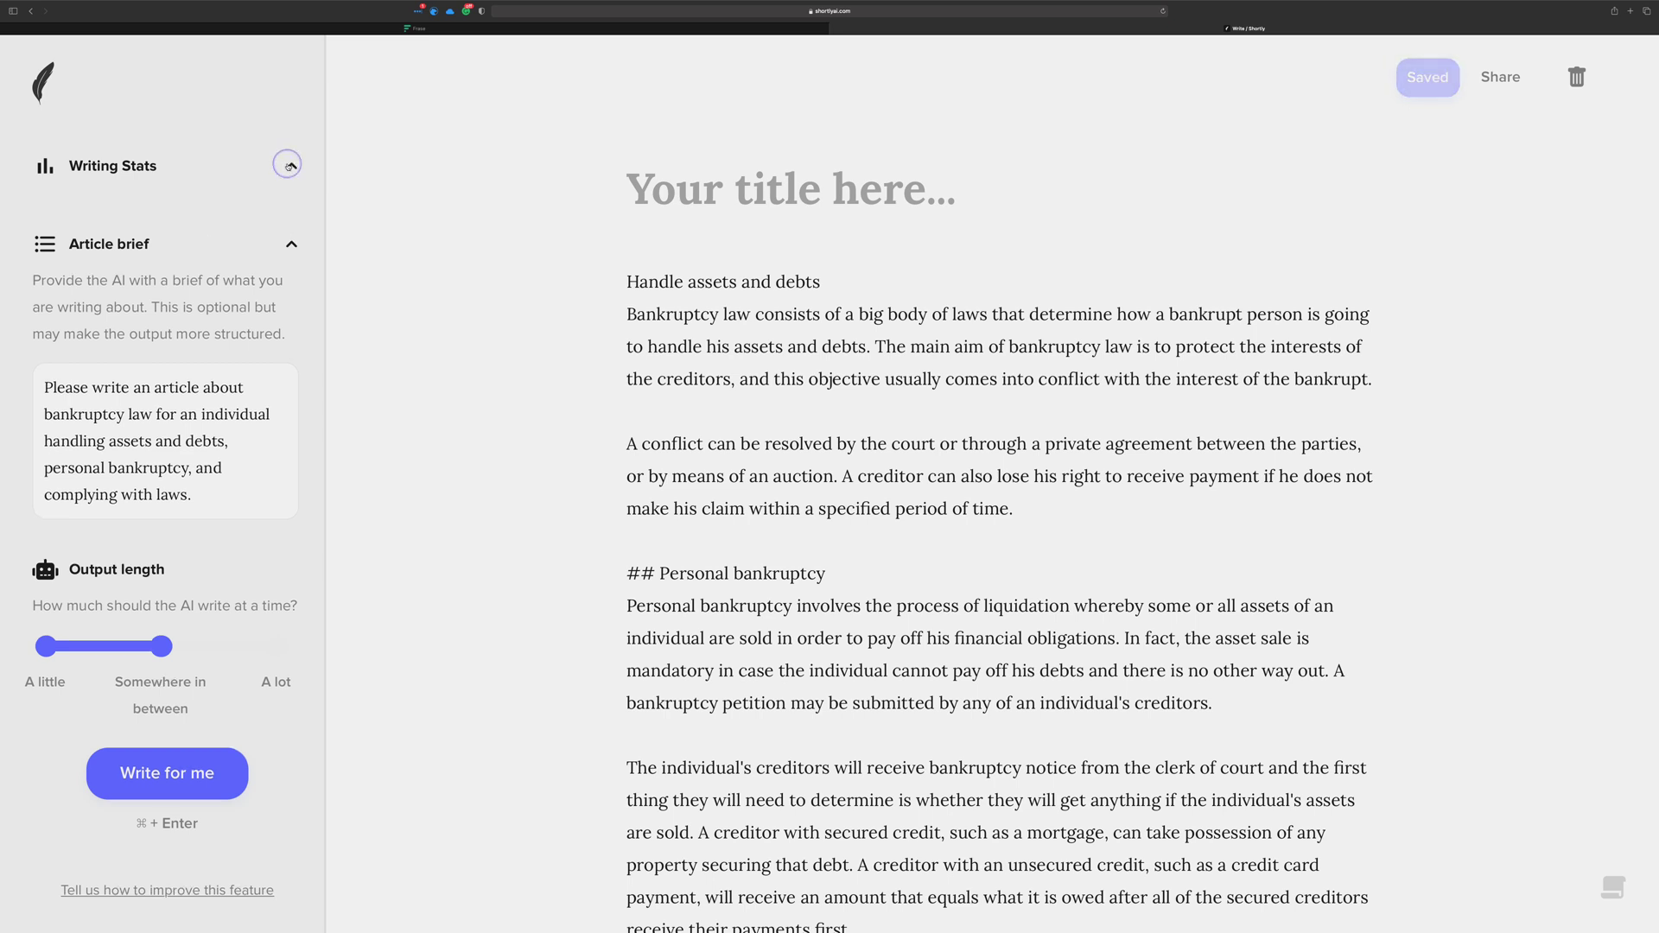
{"action": "left_click", "coordinate": [1078, 518]}
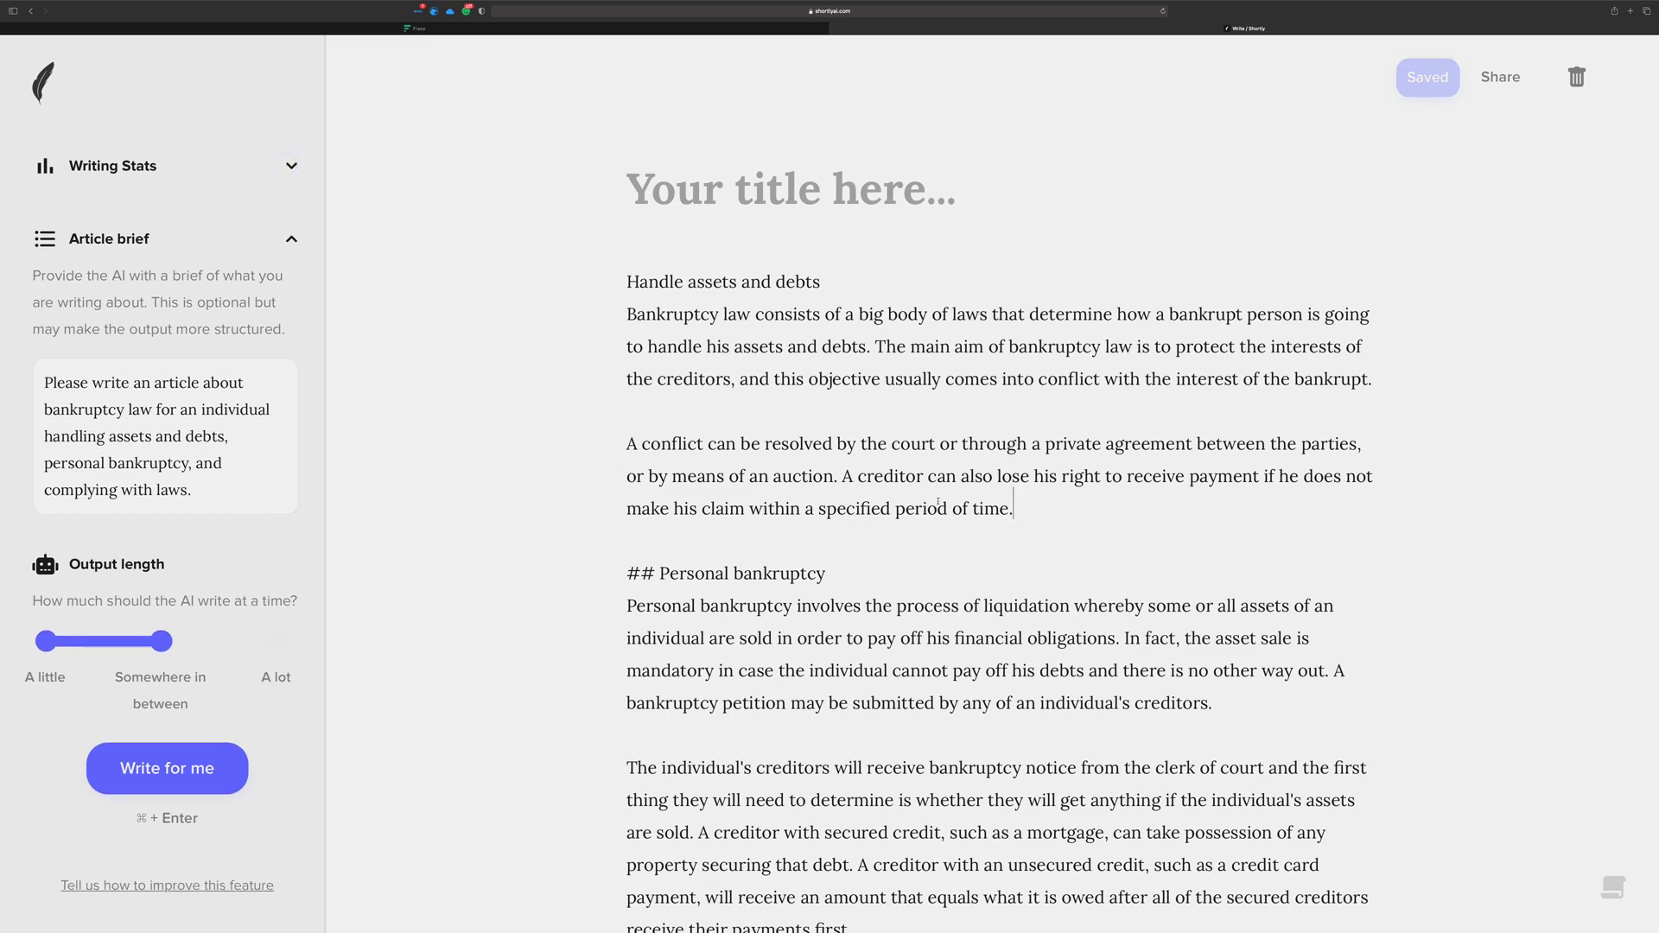
Start a new paragraph with 'The time limit is' and let the AI continue writing
{"action": "key", "text": "Return"}
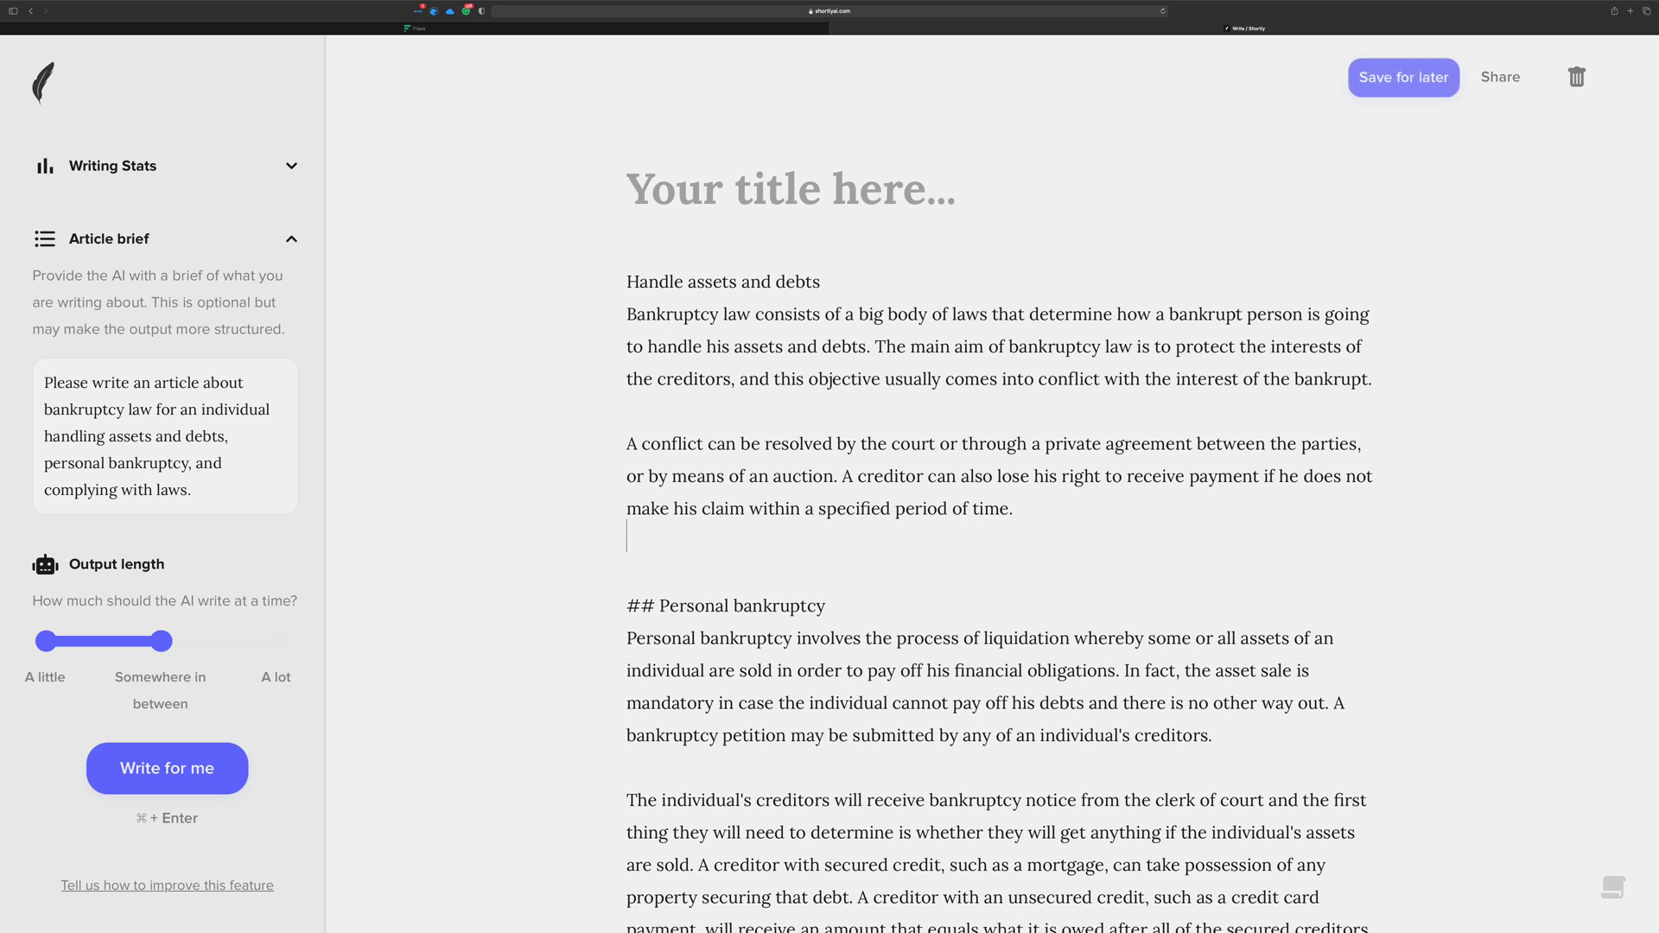
{"action": "type", "text": "The time limt"}
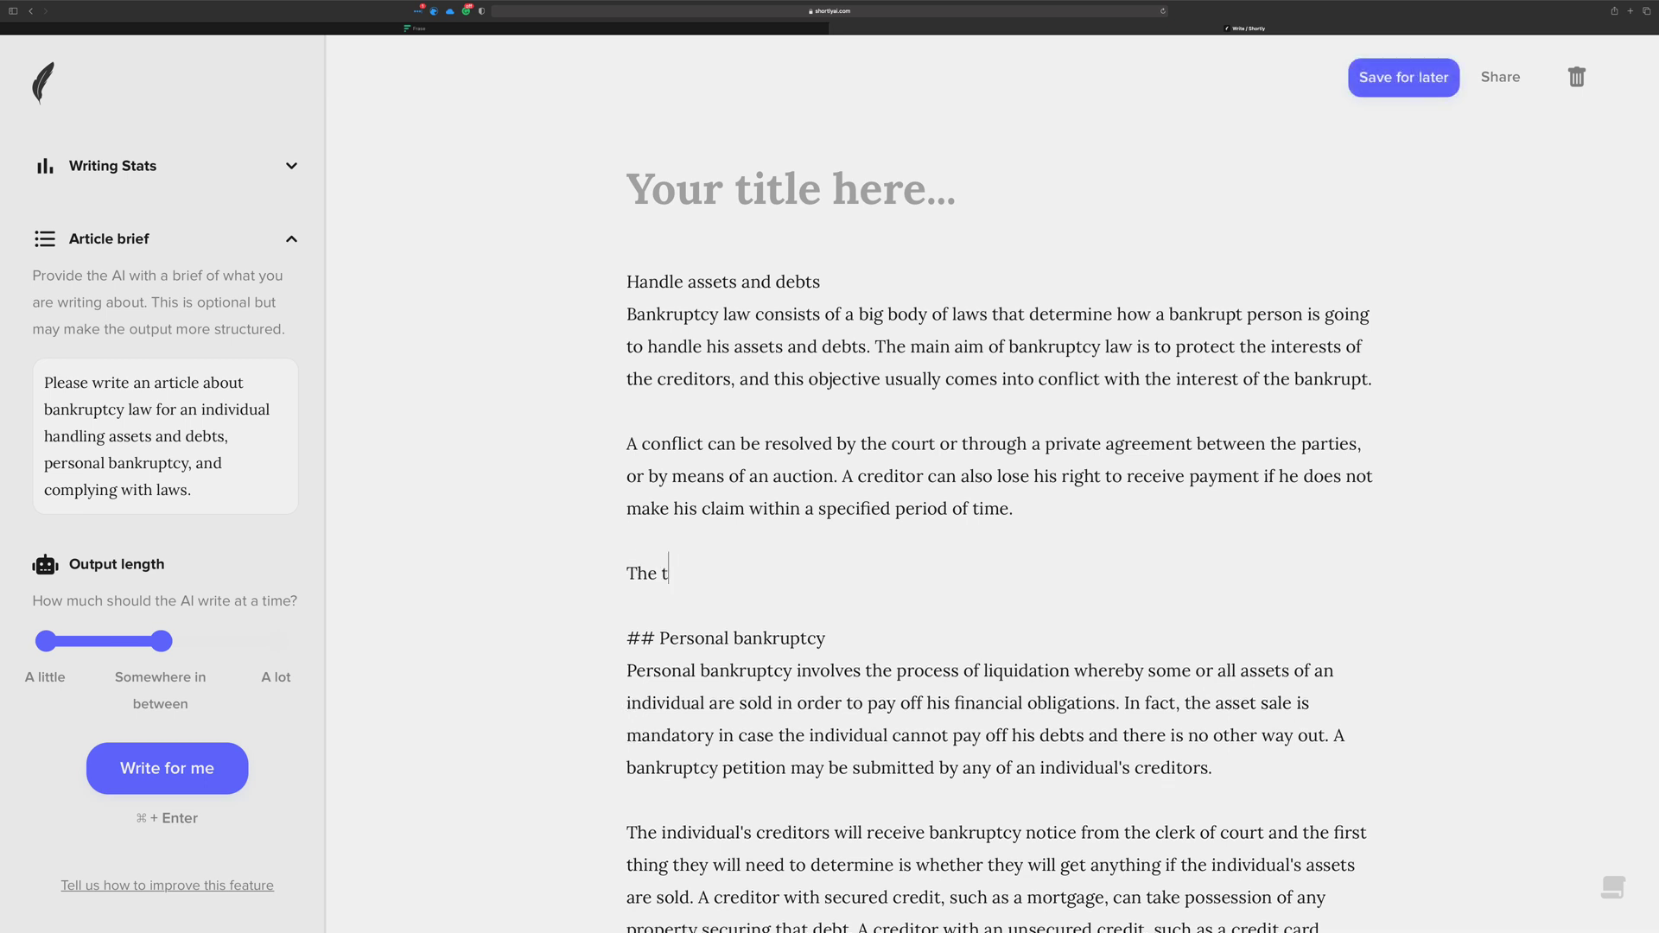
{"action": "key", "text": "BackSpace"}
{"action": "key", "text": "BackSpace"}
{"action": "type", "text": "mit is"}
{"action": "key", "text": "super+Return"}
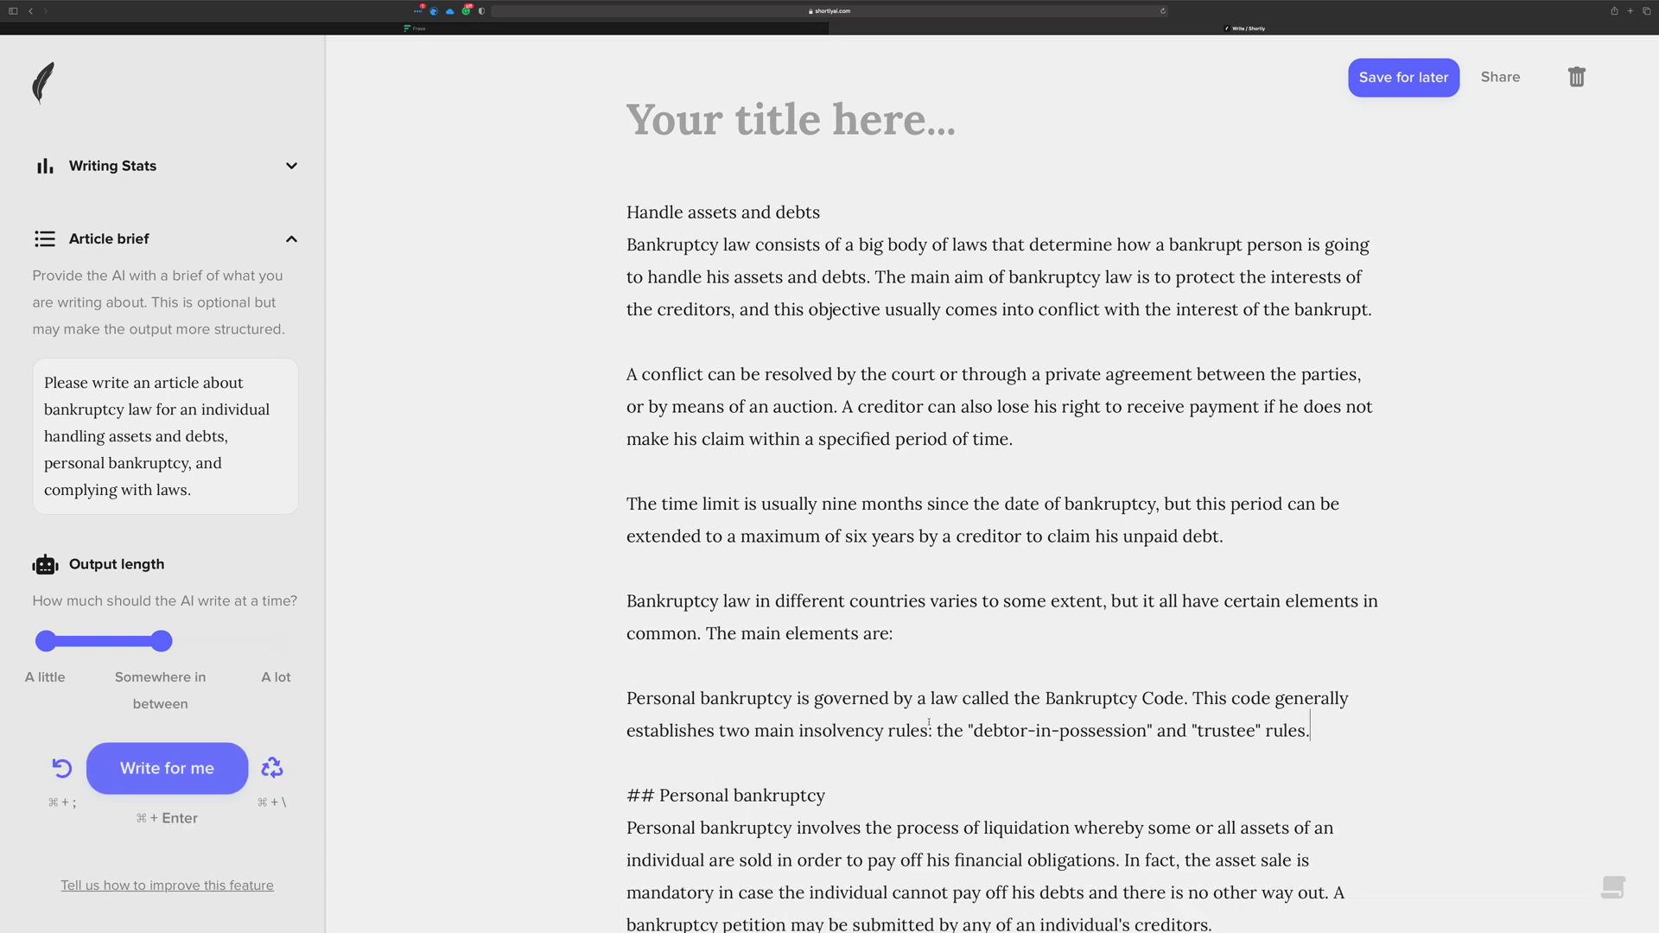
{"action": "scroll", "coordinate": [892, 655], "scroll_direction": "down", "scroll_amount": 1}
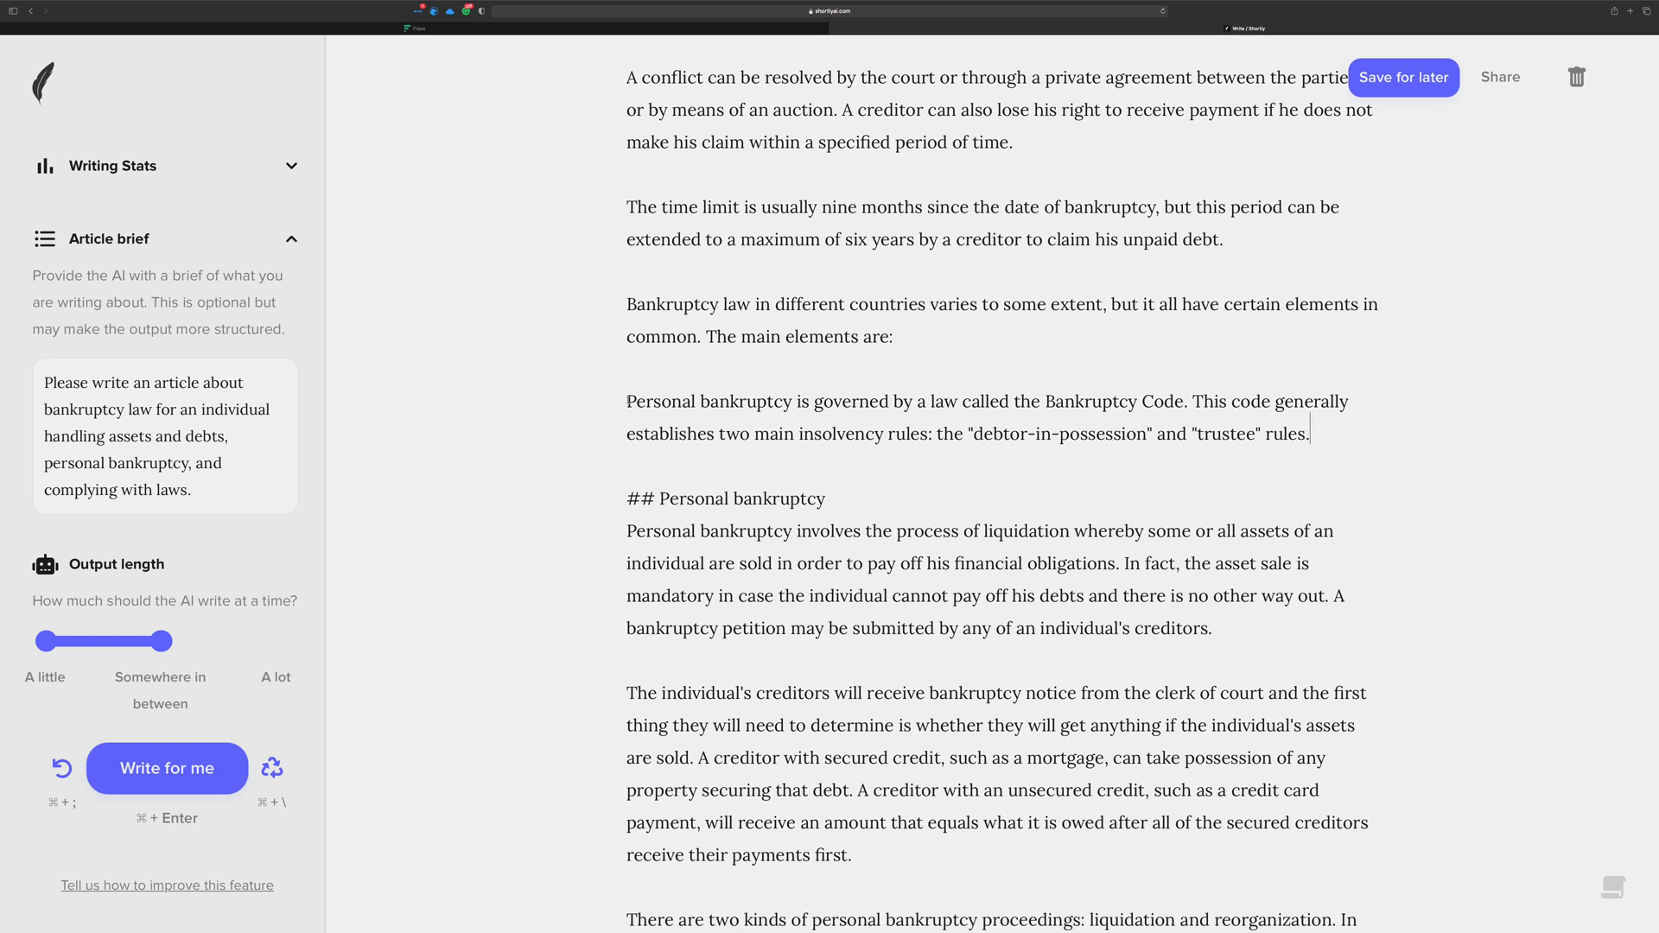
Turn 'Handle assets and debts' into a ## heading
{"action": "left_click_drag", "start_coordinate": [628, 400], "coordinate": [967, 476]}
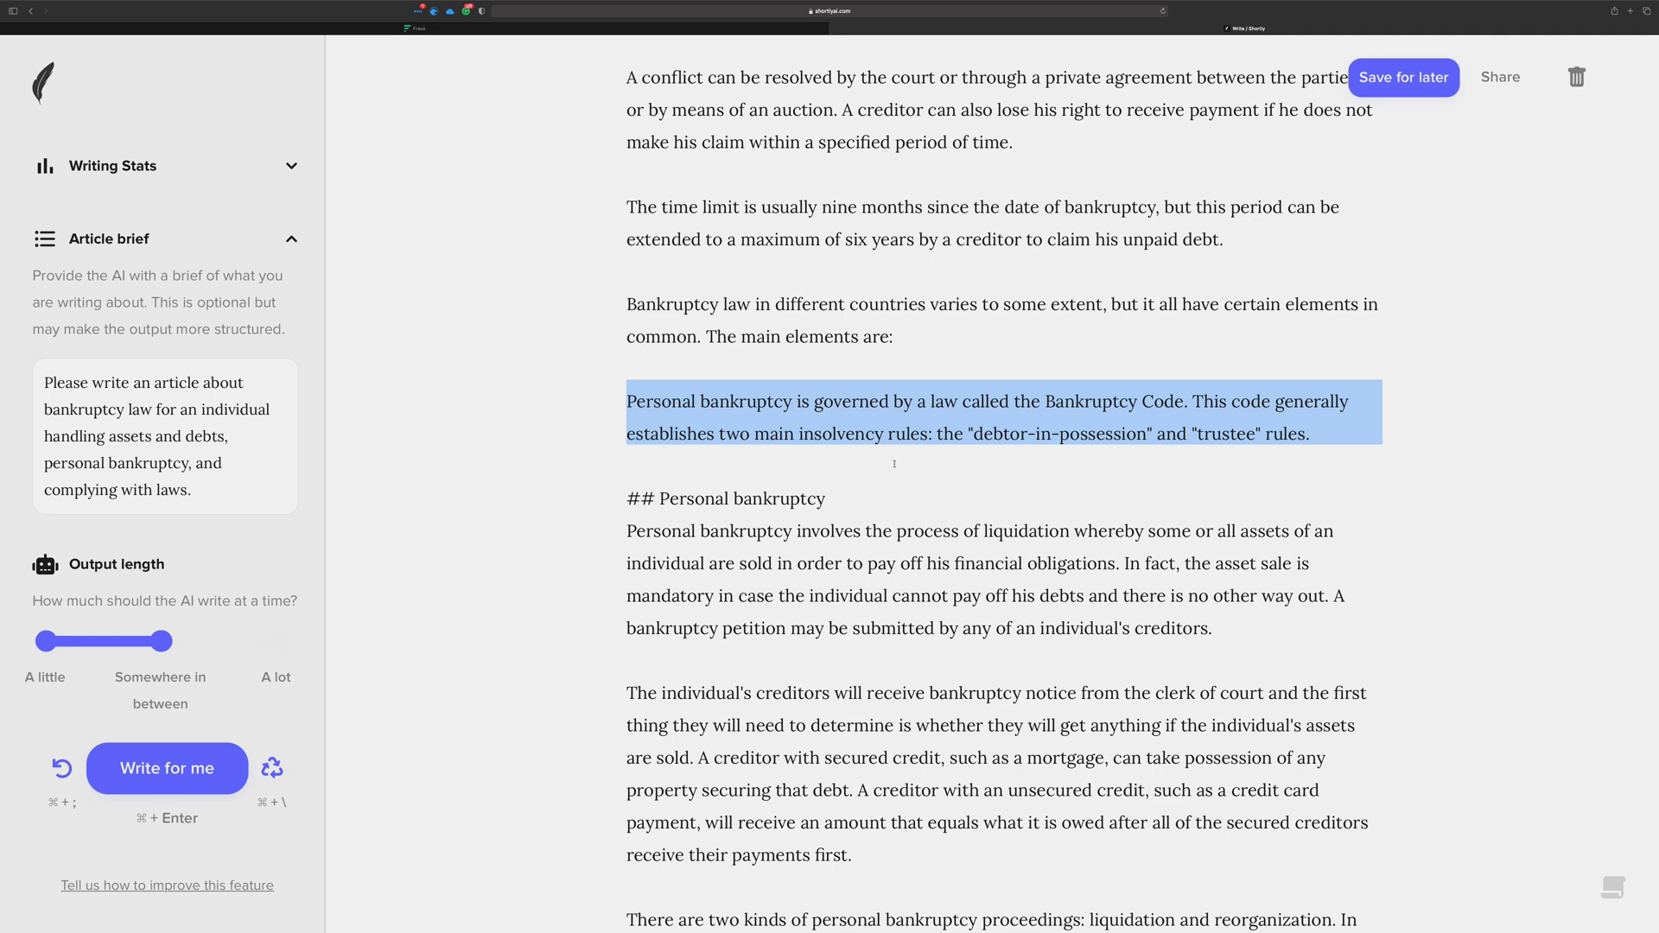
{"action": "left_click", "coordinate": [821, 514]}
{"action": "scroll", "coordinate": [817, 501], "scroll_direction": "down", "scroll_amount": 3}
{"action": "scroll", "coordinate": [645, 291], "scroll_direction": "up", "scroll_amount": 10}
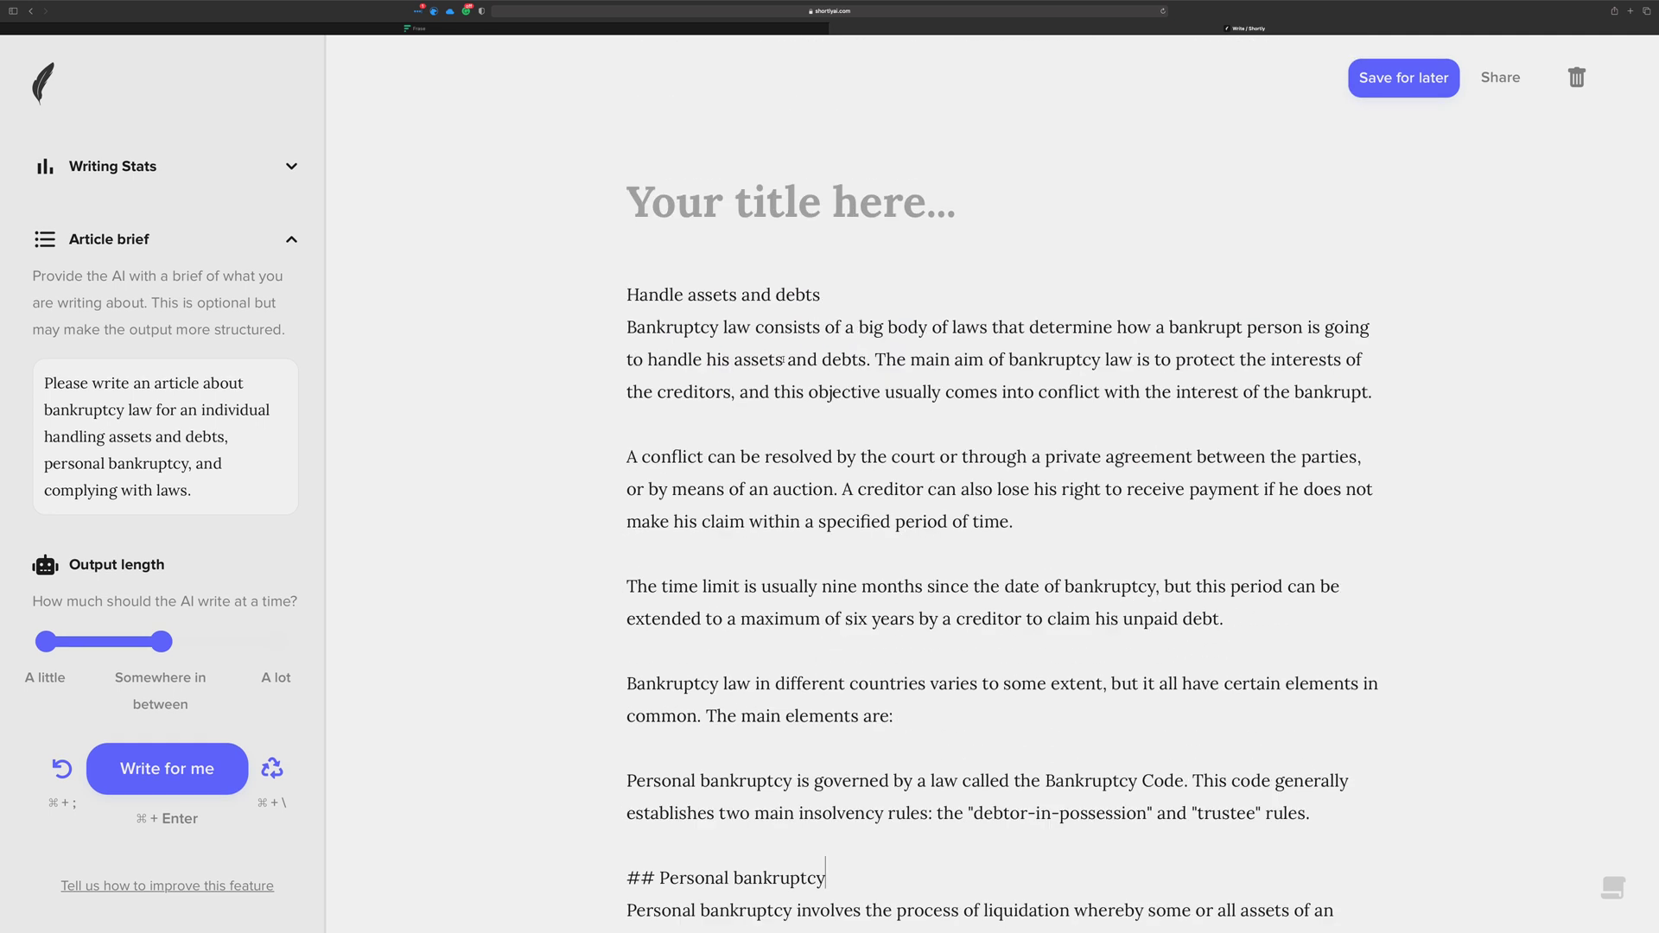
{"action": "left_click", "coordinate": [627, 282]}
{"action": "type", "text": "##"}
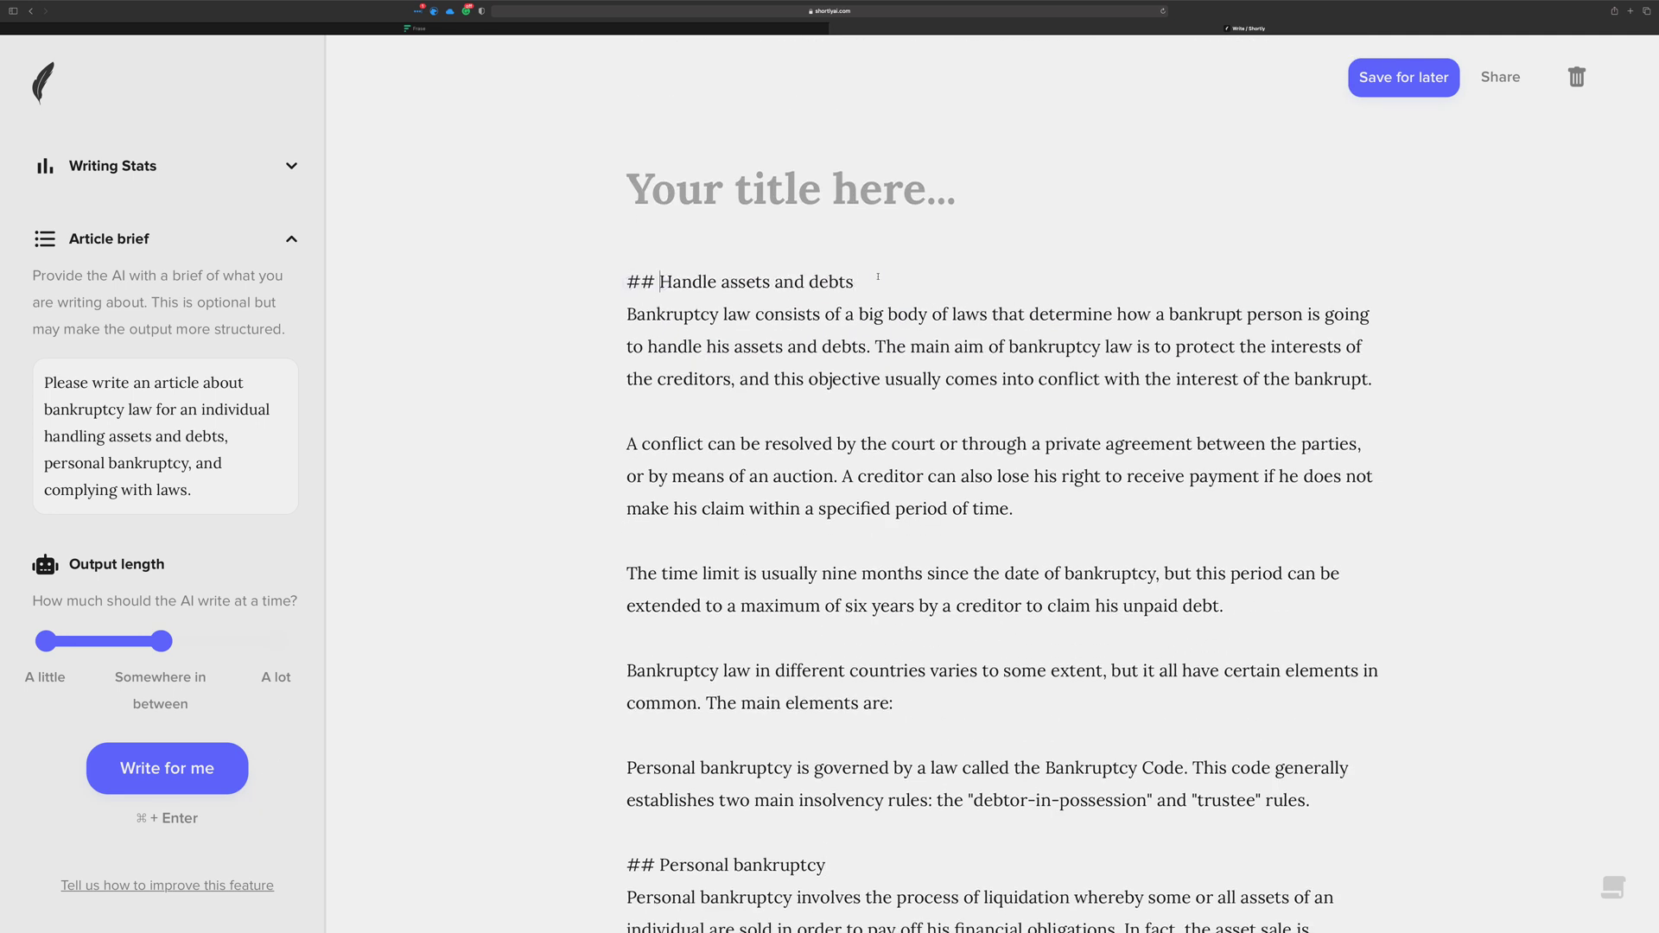
{"action": "left_click", "coordinate": [878, 276]}
Title the article 'Bankruptcy, Personal Finance, and You.'
{"action": "left_click", "coordinate": [696, 183]}
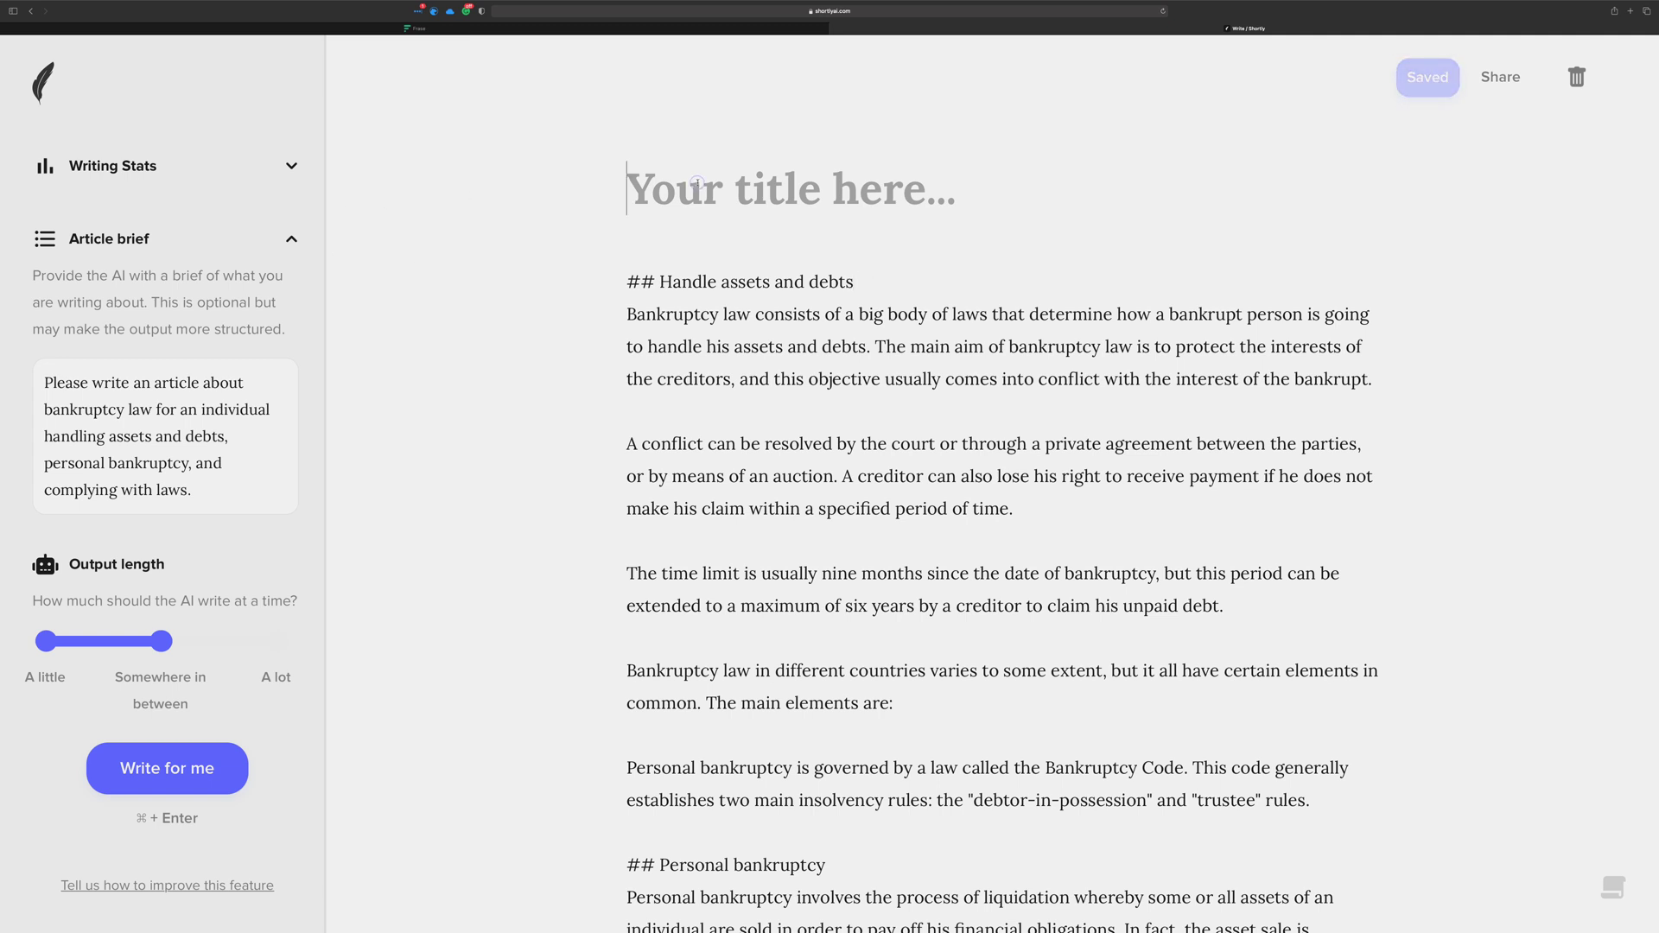
{"action": "type", "text": "Bankru"}
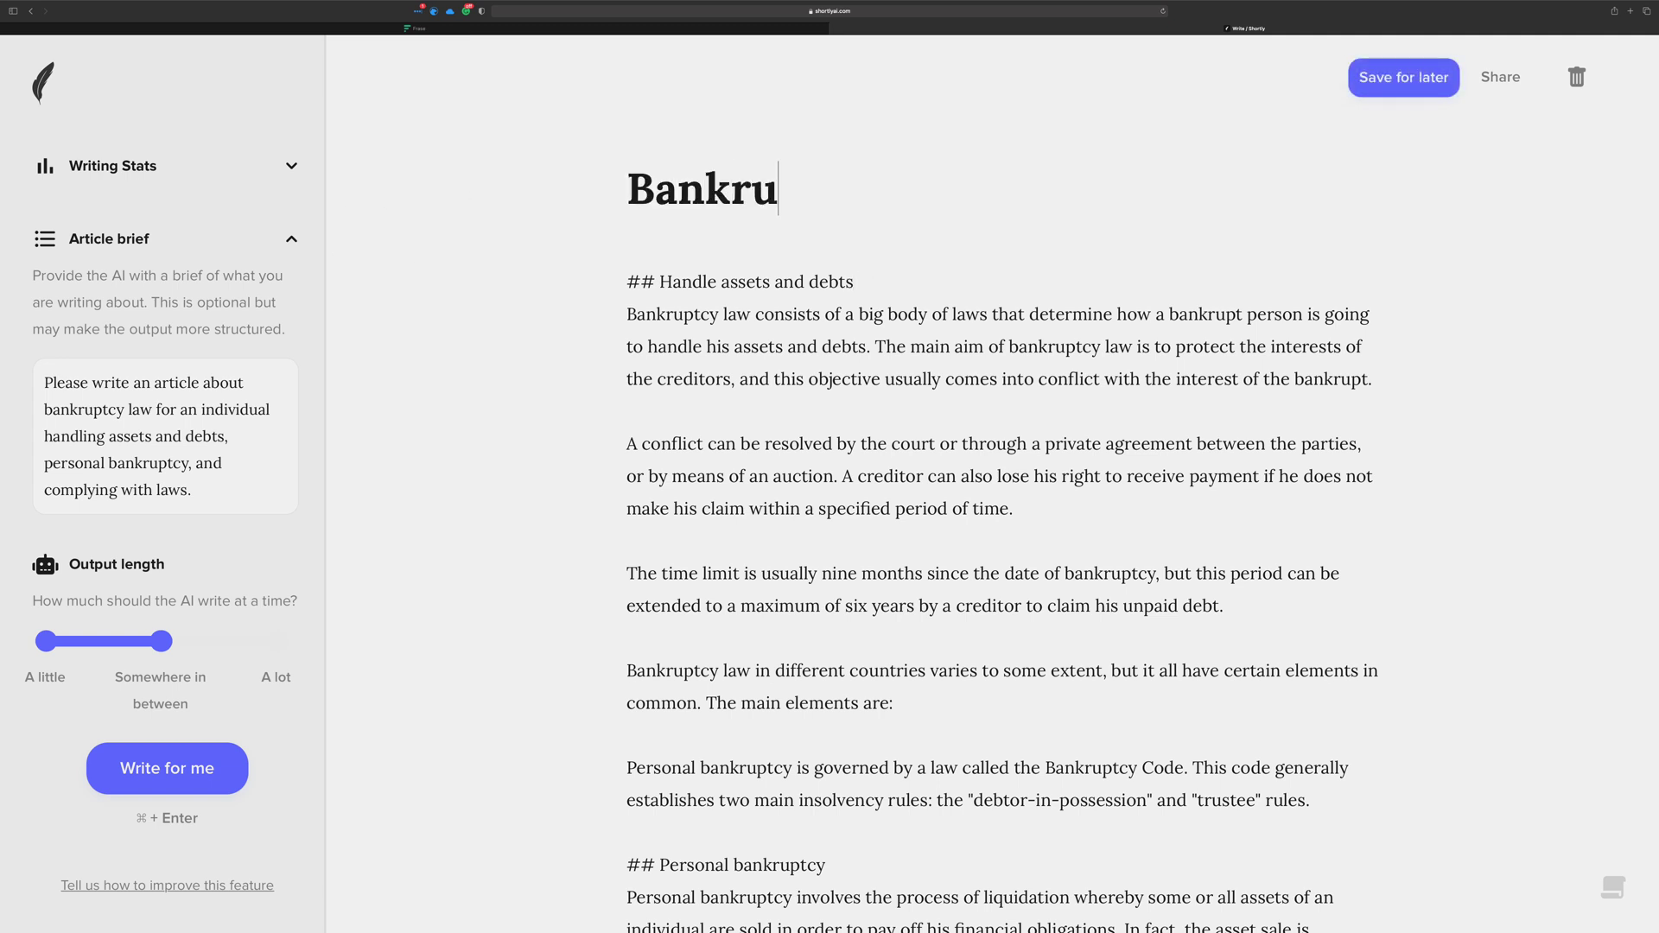
{"action": "type", "text": "ptcy"}
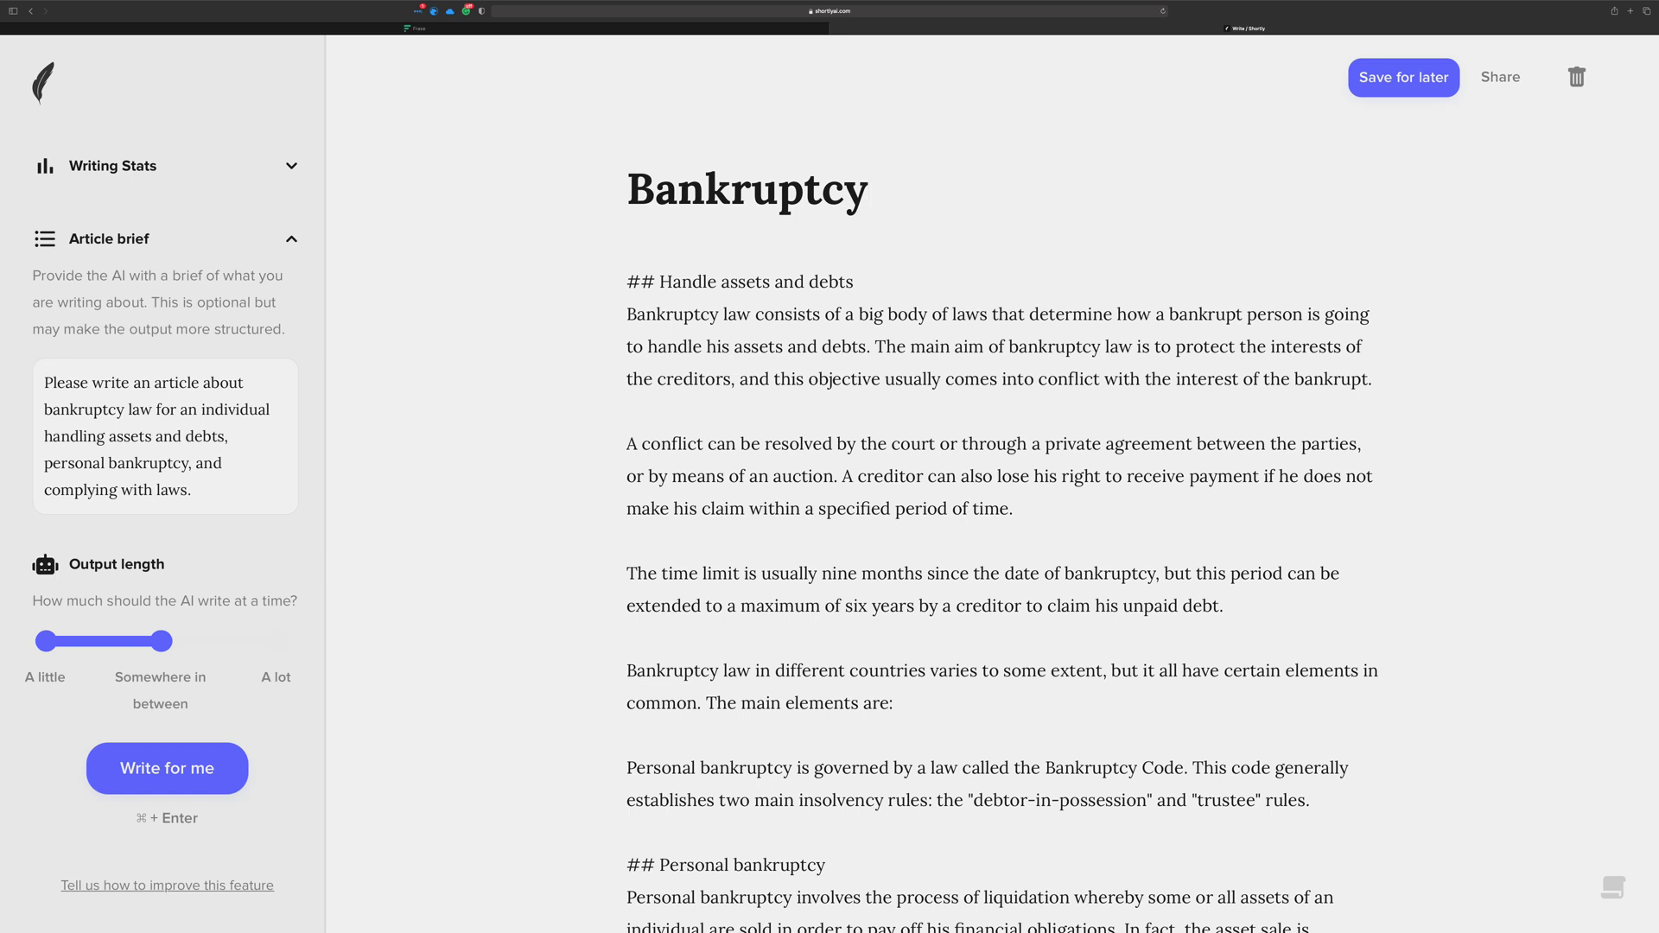
{"action": "type", "text": ", Personal FIna"}
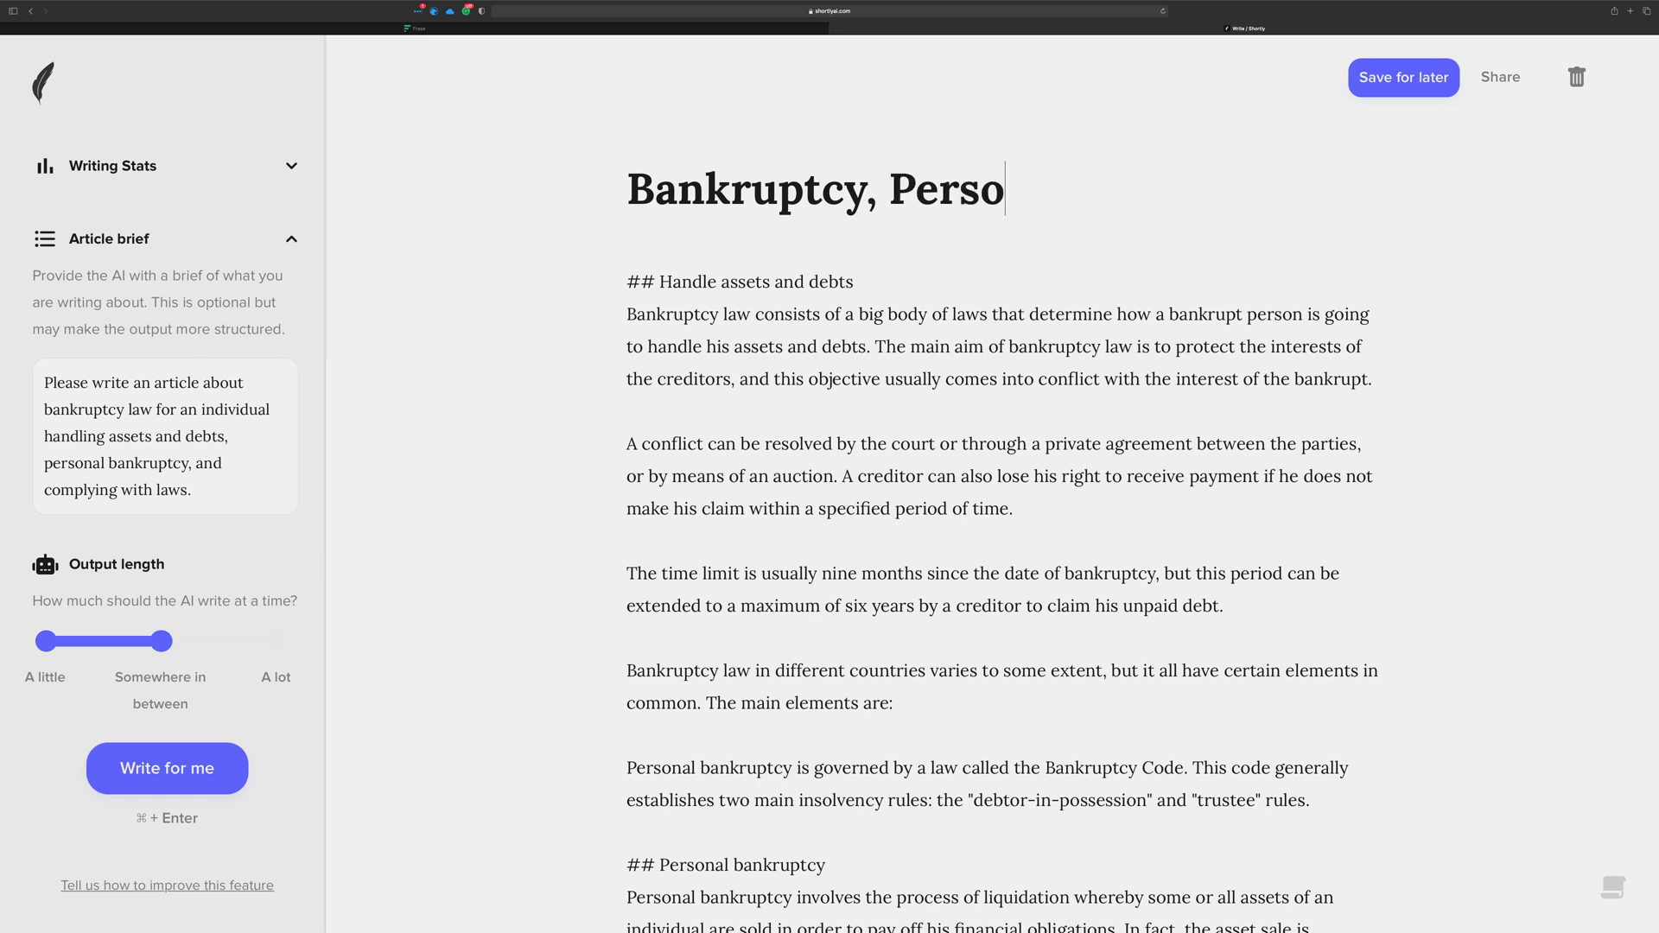
{"action": "key", "text": "BackSpace"}
{"action": "key", "text": "BackSpace"}
{"action": "key", "text": "BackSpace"}
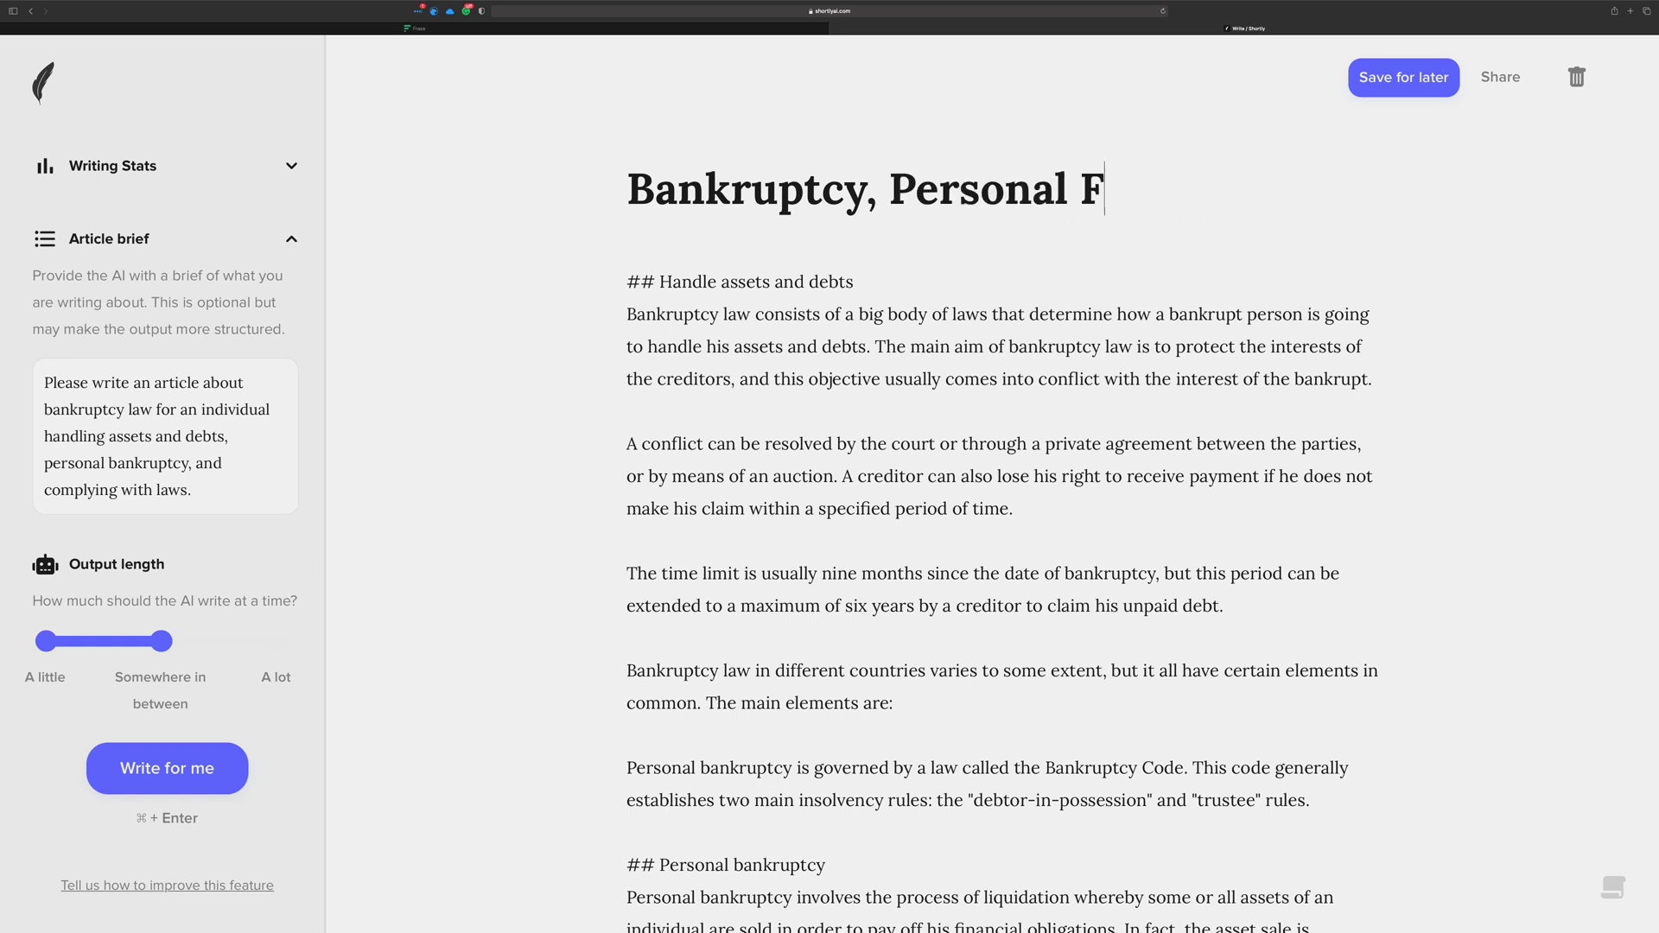
{"action": "type", "text": "inance, and You."}
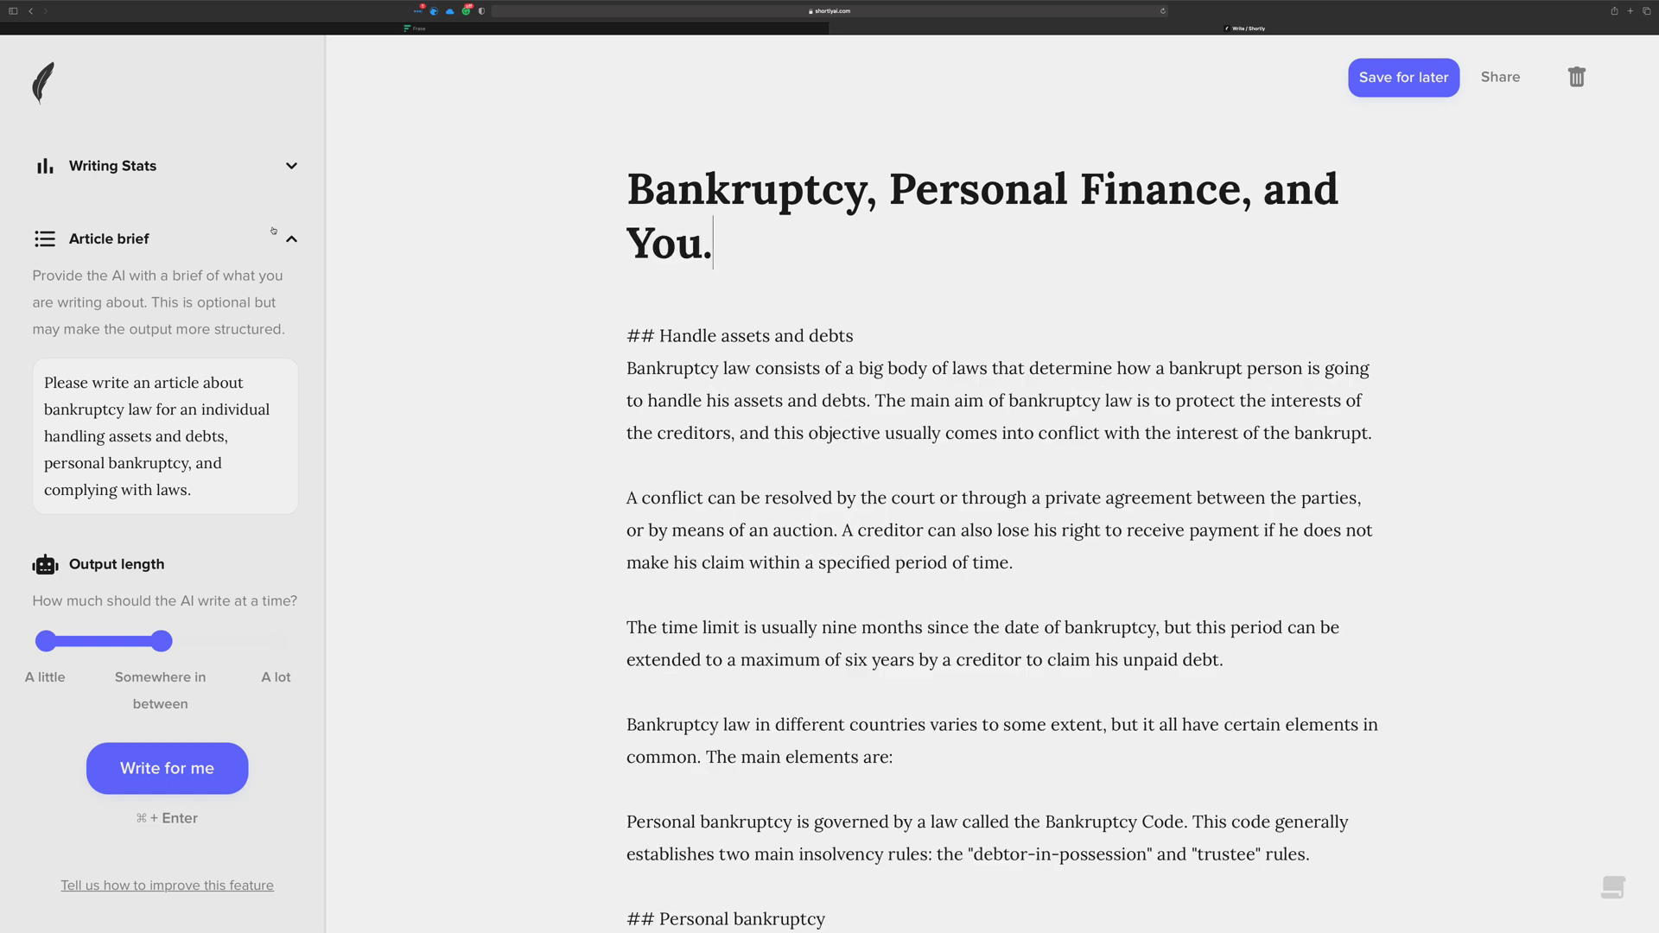
Expand Writing Stats (1 page, 555 words, 3391 characters) and review the whole article
{"action": "left_click", "coordinate": [291, 165]}
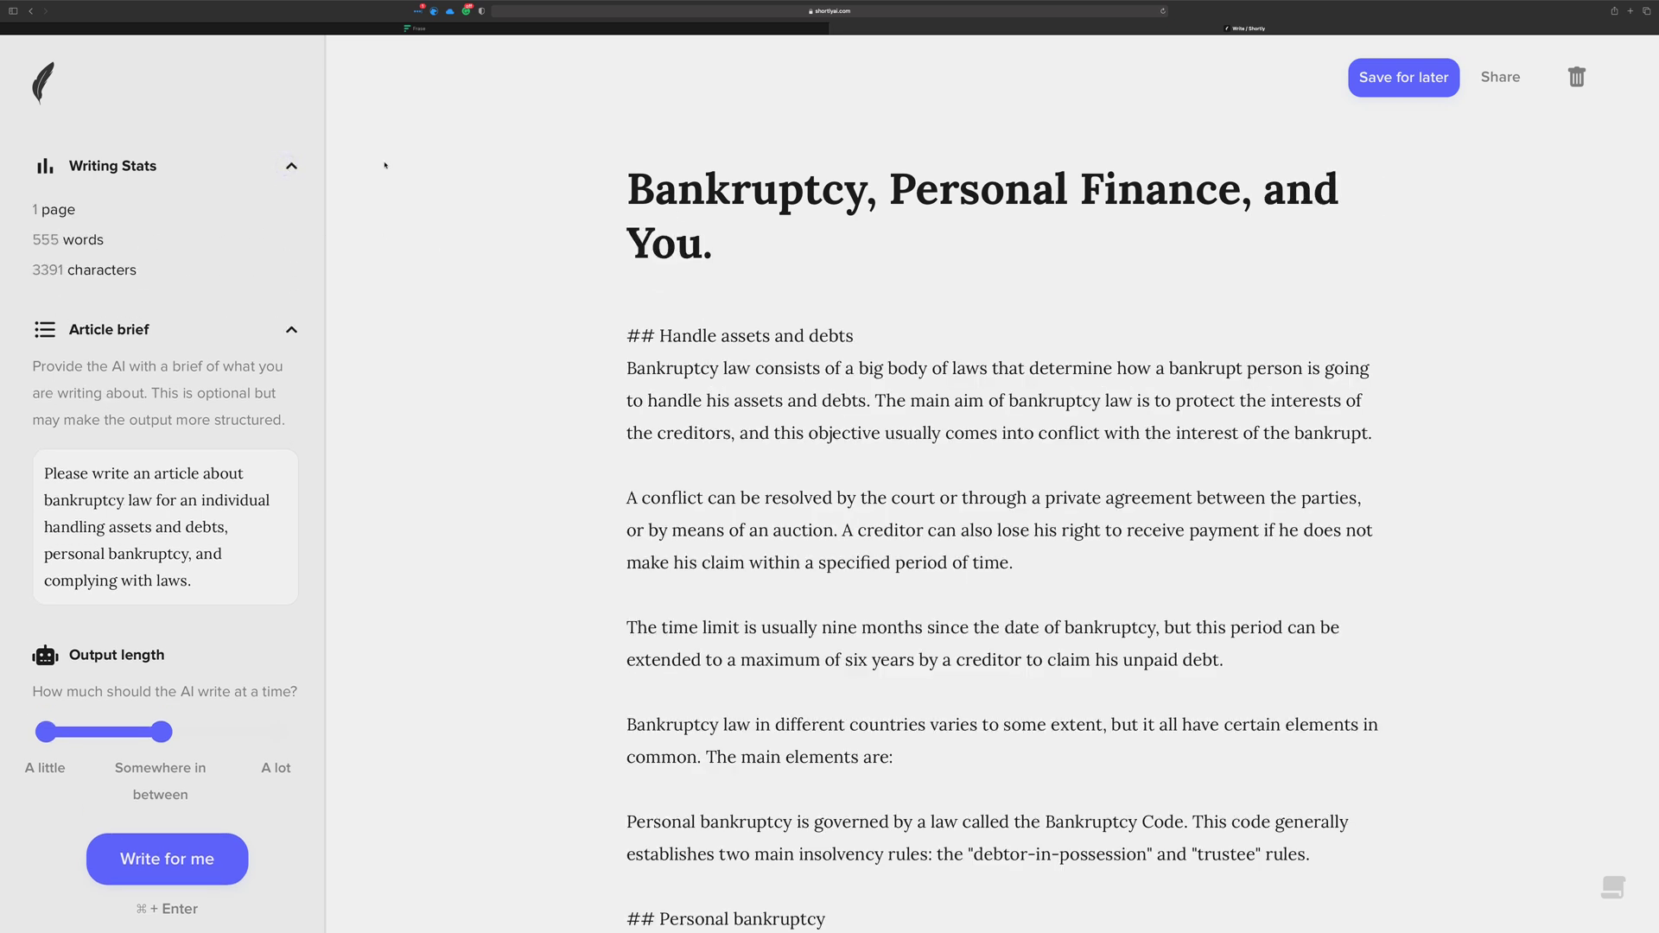
{"action": "scroll", "coordinate": [845, 396], "scroll_direction": "down", "scroll_amount": 8}
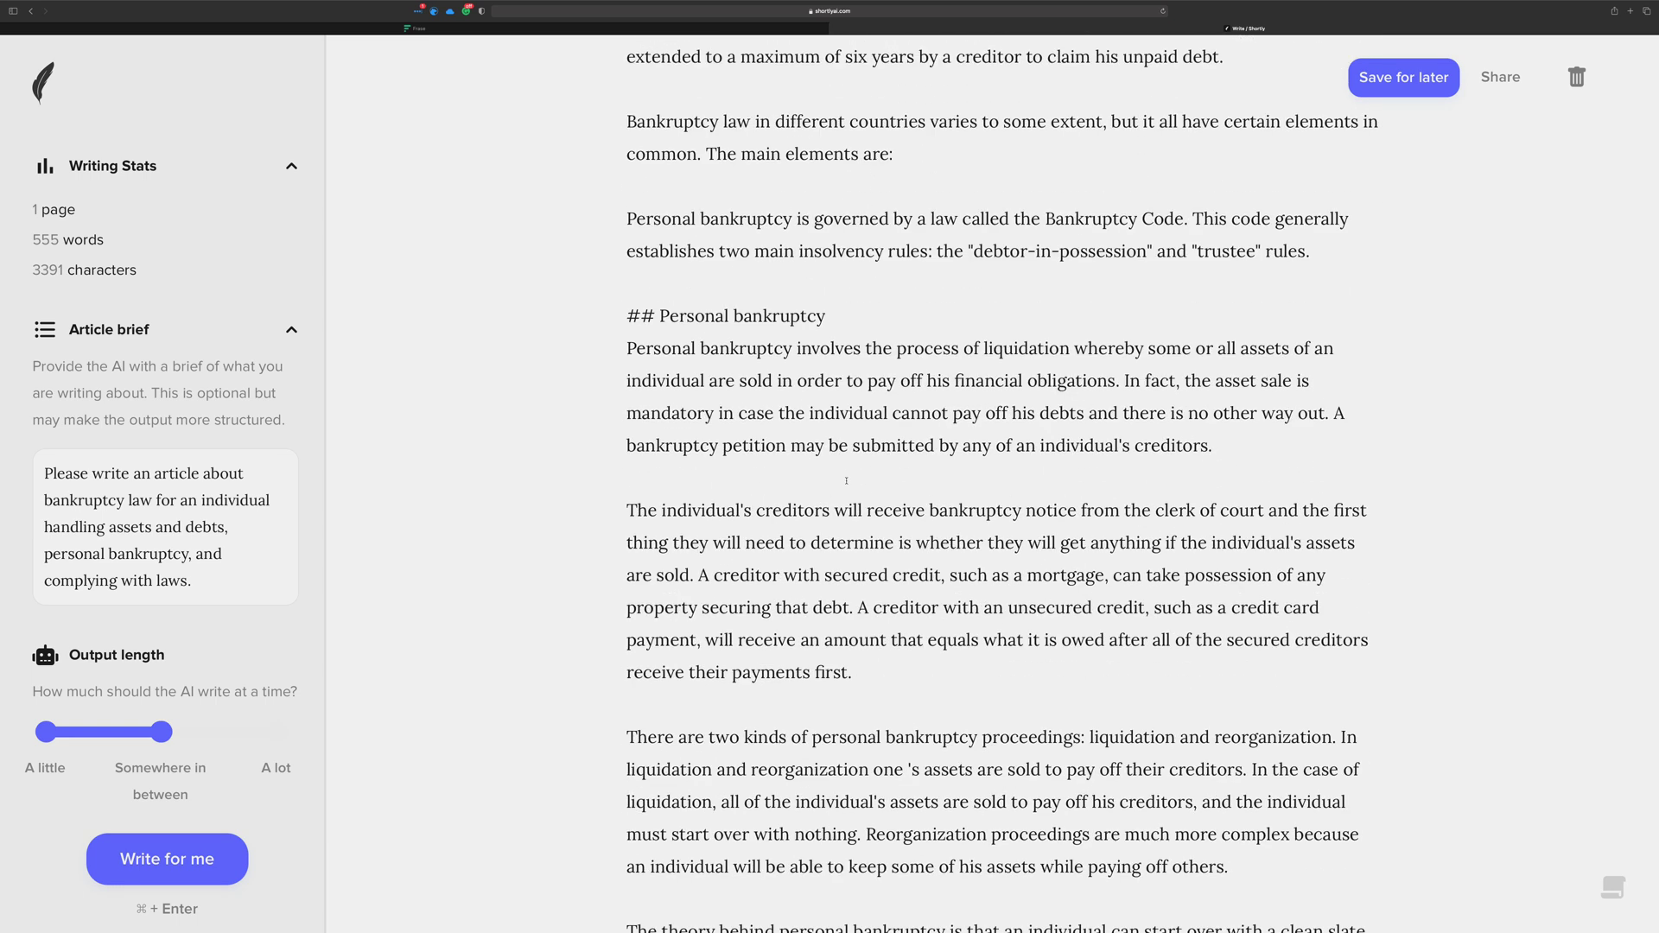
{"action": "scroll", "coordinate": [845, 481], "scroll_direction": "down", "scroll_amount": 7}
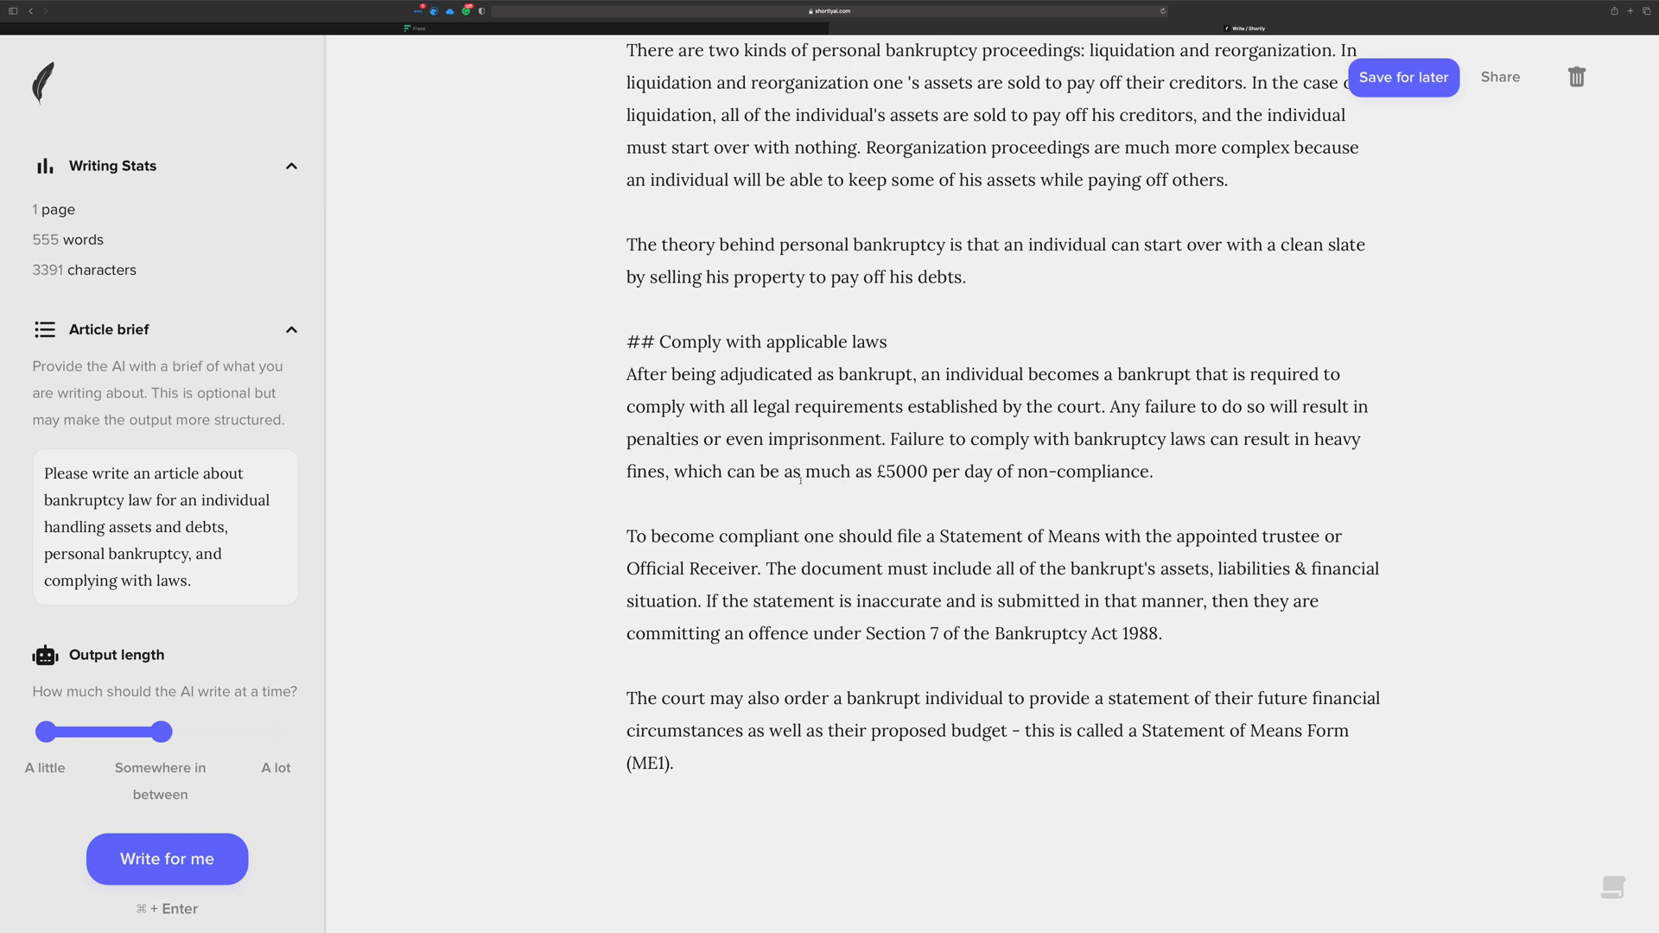
{"action": "scroll", "coordinate": [812, 477], "scroll_direction": "down", "scroll_amount": 2}
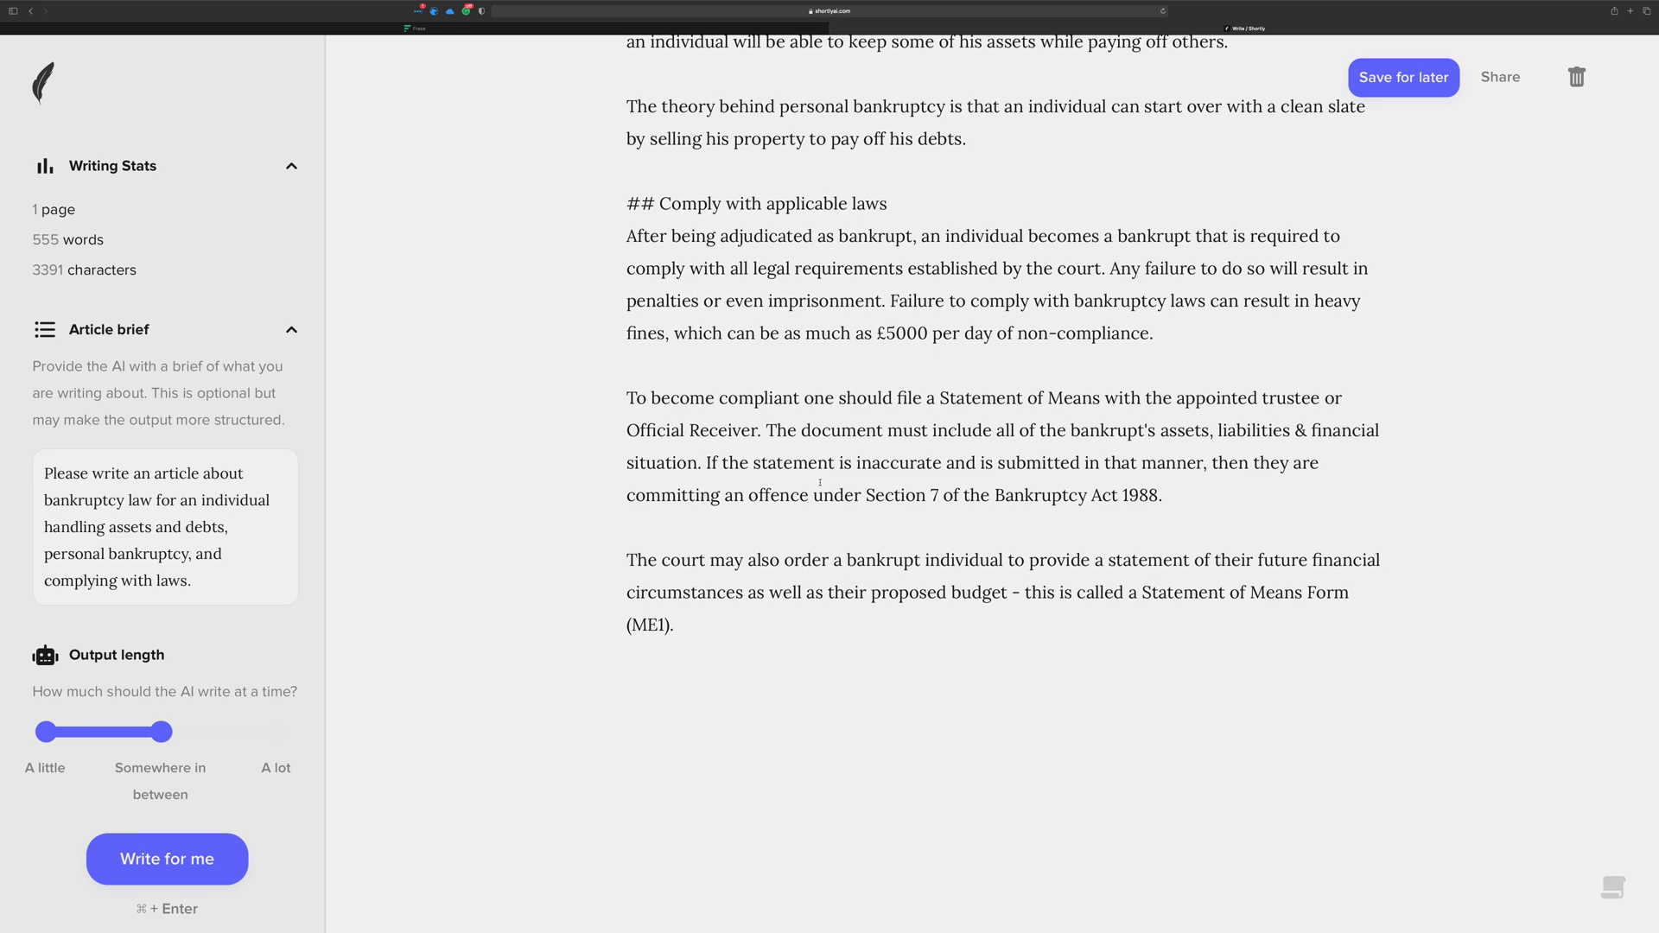
{"action": "scroll", "coordinate": [821, 486], "scroll_direction": "up", "scroll_amount": 3}
{"action": "scroll", "coordinate": [821, 486], "scroll_direction": "up", "scroll_amount": 11}
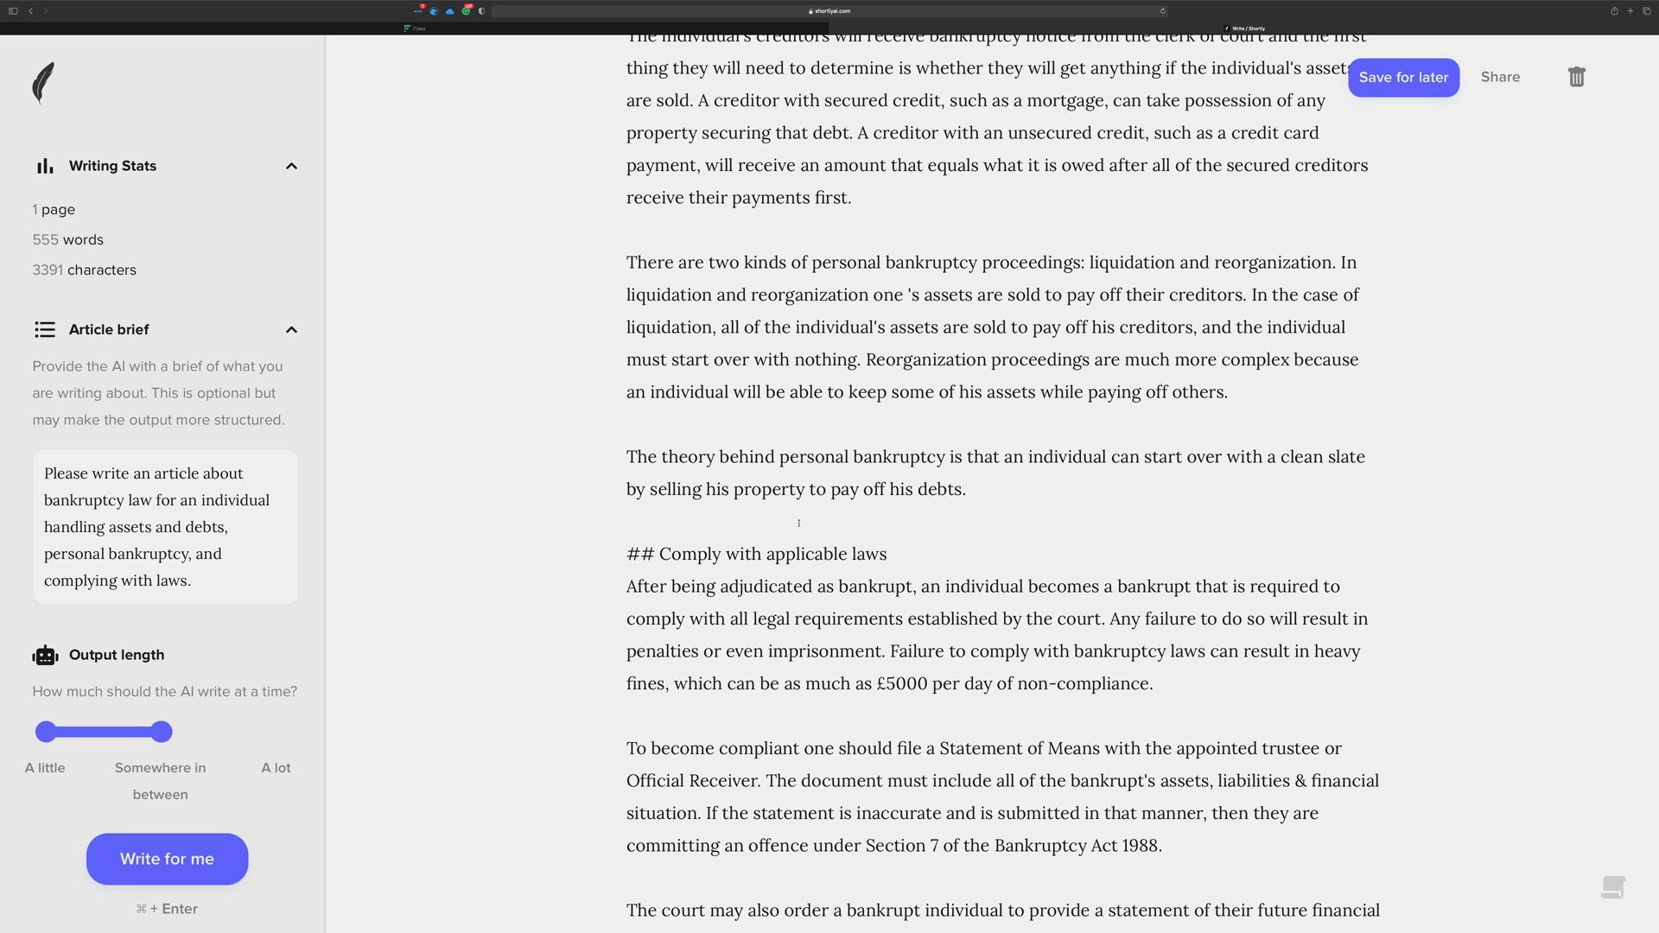
{"action": "scroll", "coordinate": [802, 520], "scroll_direction": "up", "scroll_amount": 1}
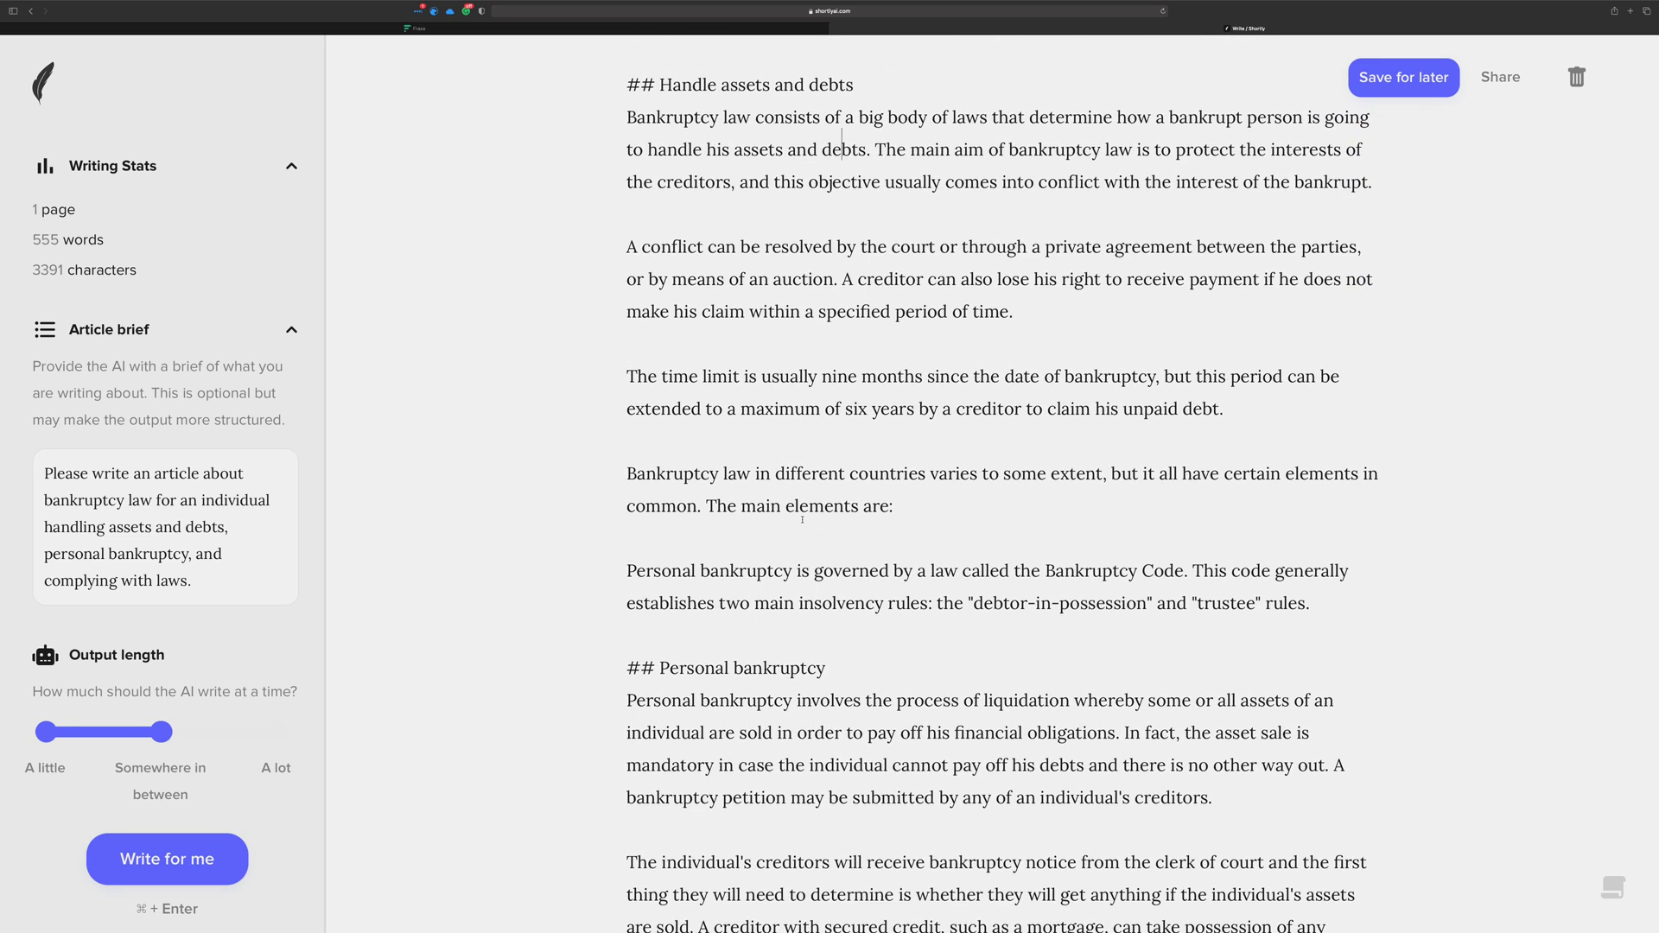
{"action": "scroll", "coordinate": [802, 519], "scroll_direction": "up", "scroll_amount": 3}
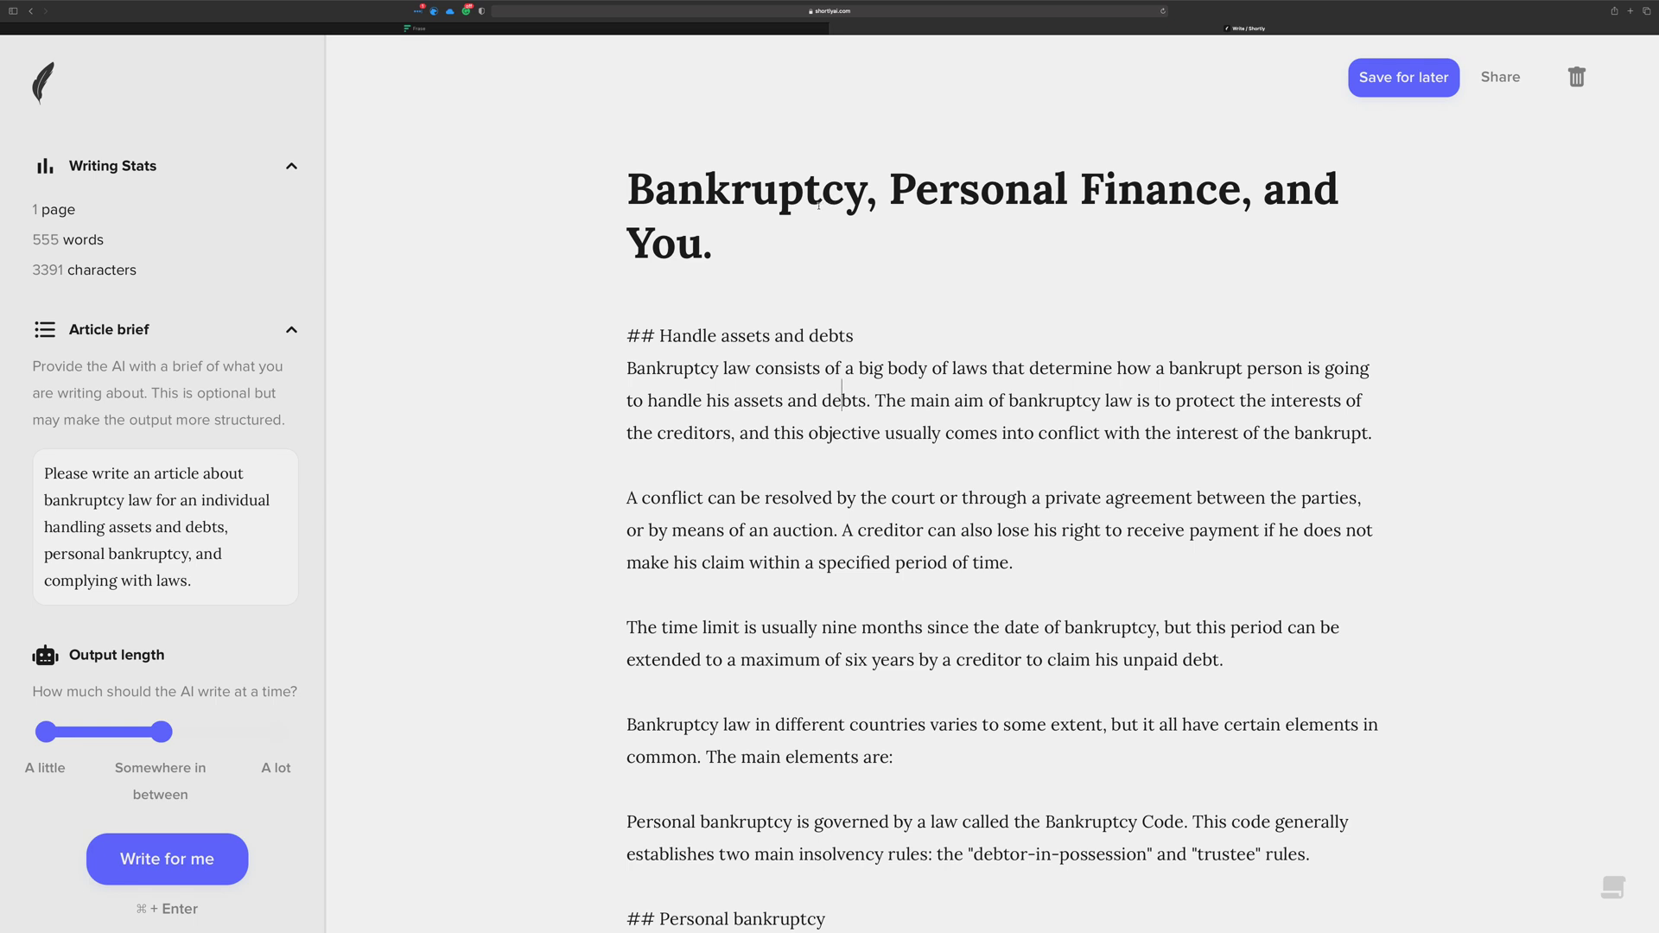
{"action": "left_click", "coordinate": [477, 29]}
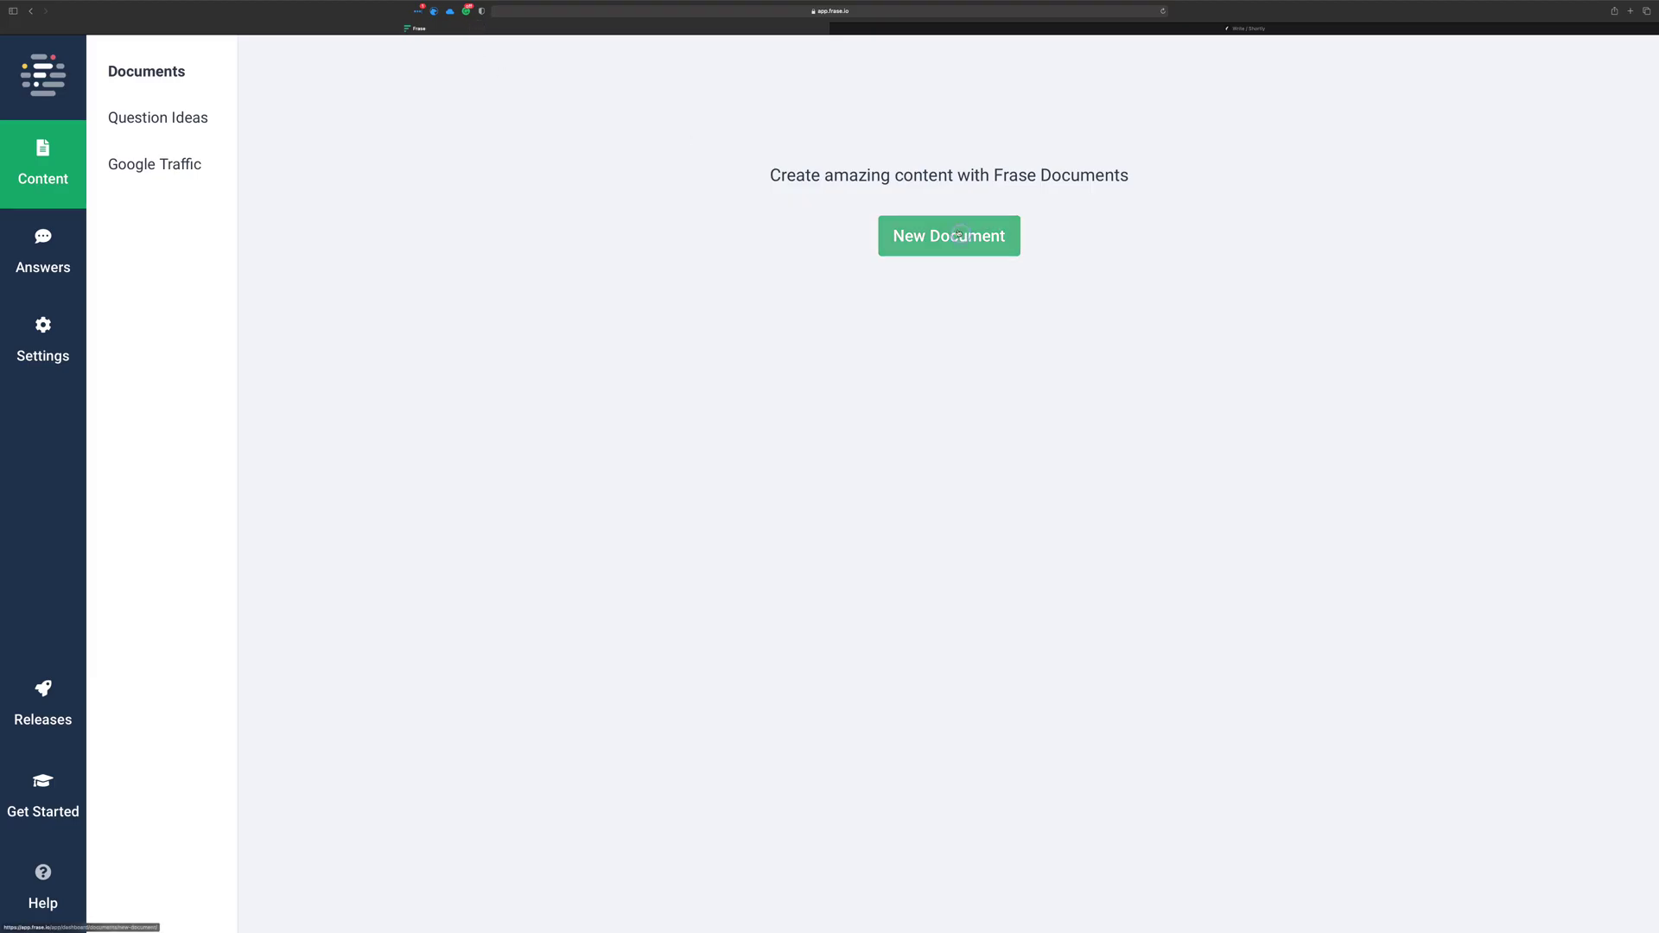
Start a Frase document for 'bankruptcy law' with country United States and language English
{"action": "left_click", "coordinate": [958, 234]}
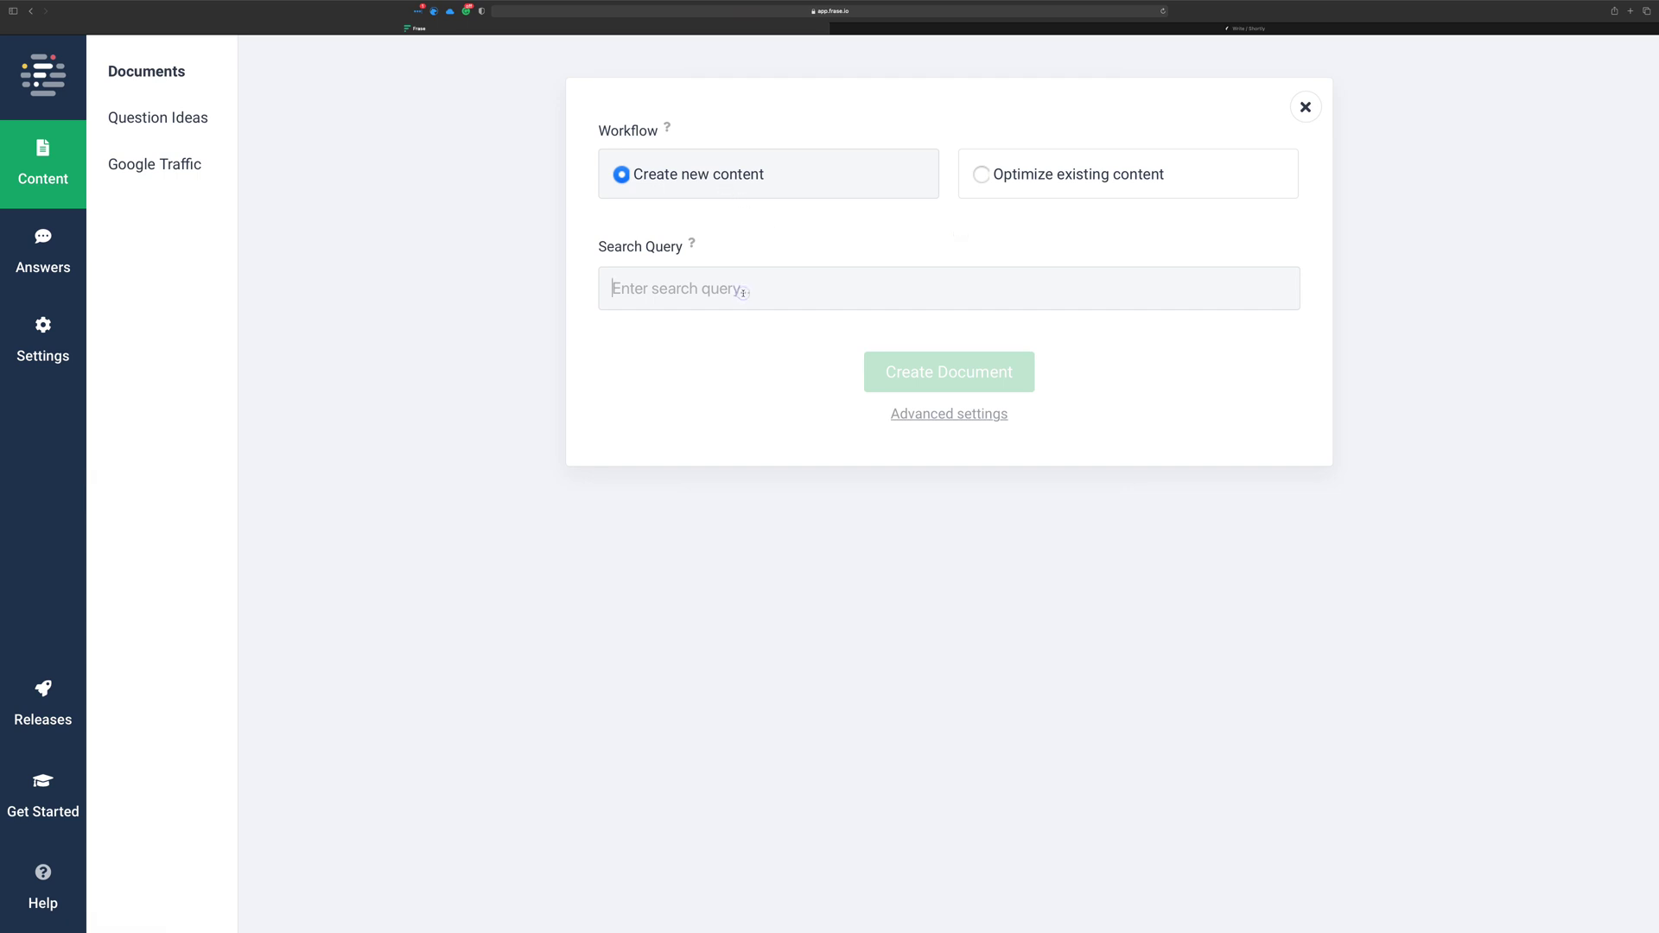
{"action": "type", "text": "bankrup"}
{"action": "type", "text": "tcy "}
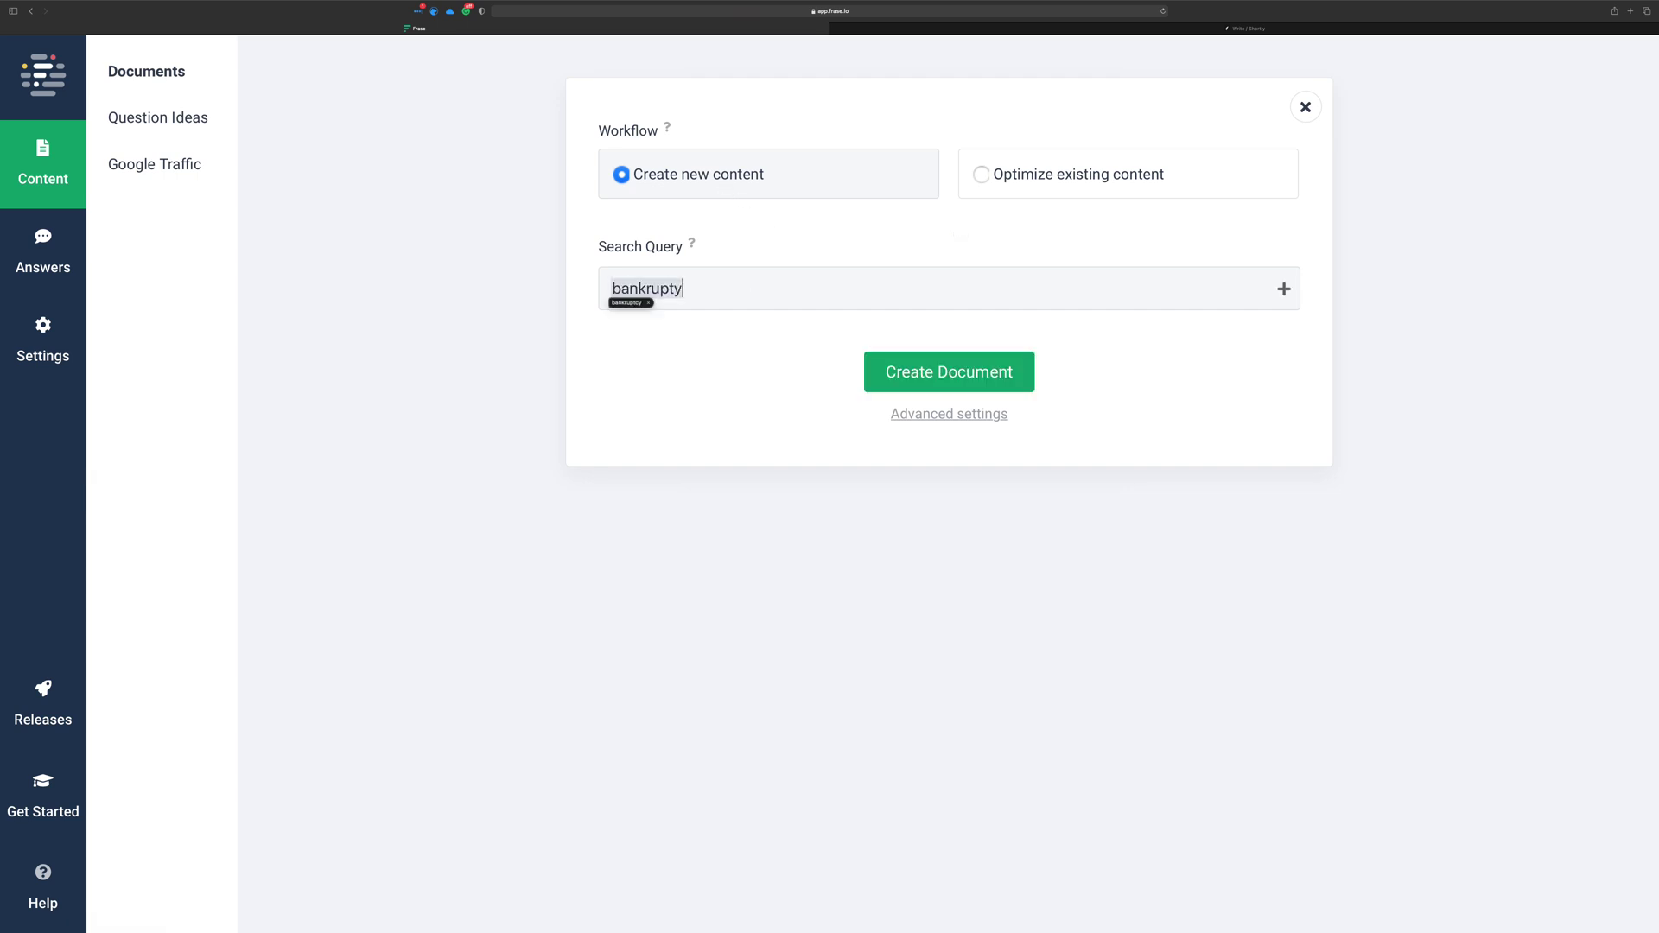
{"action": "type", "text": "law"}
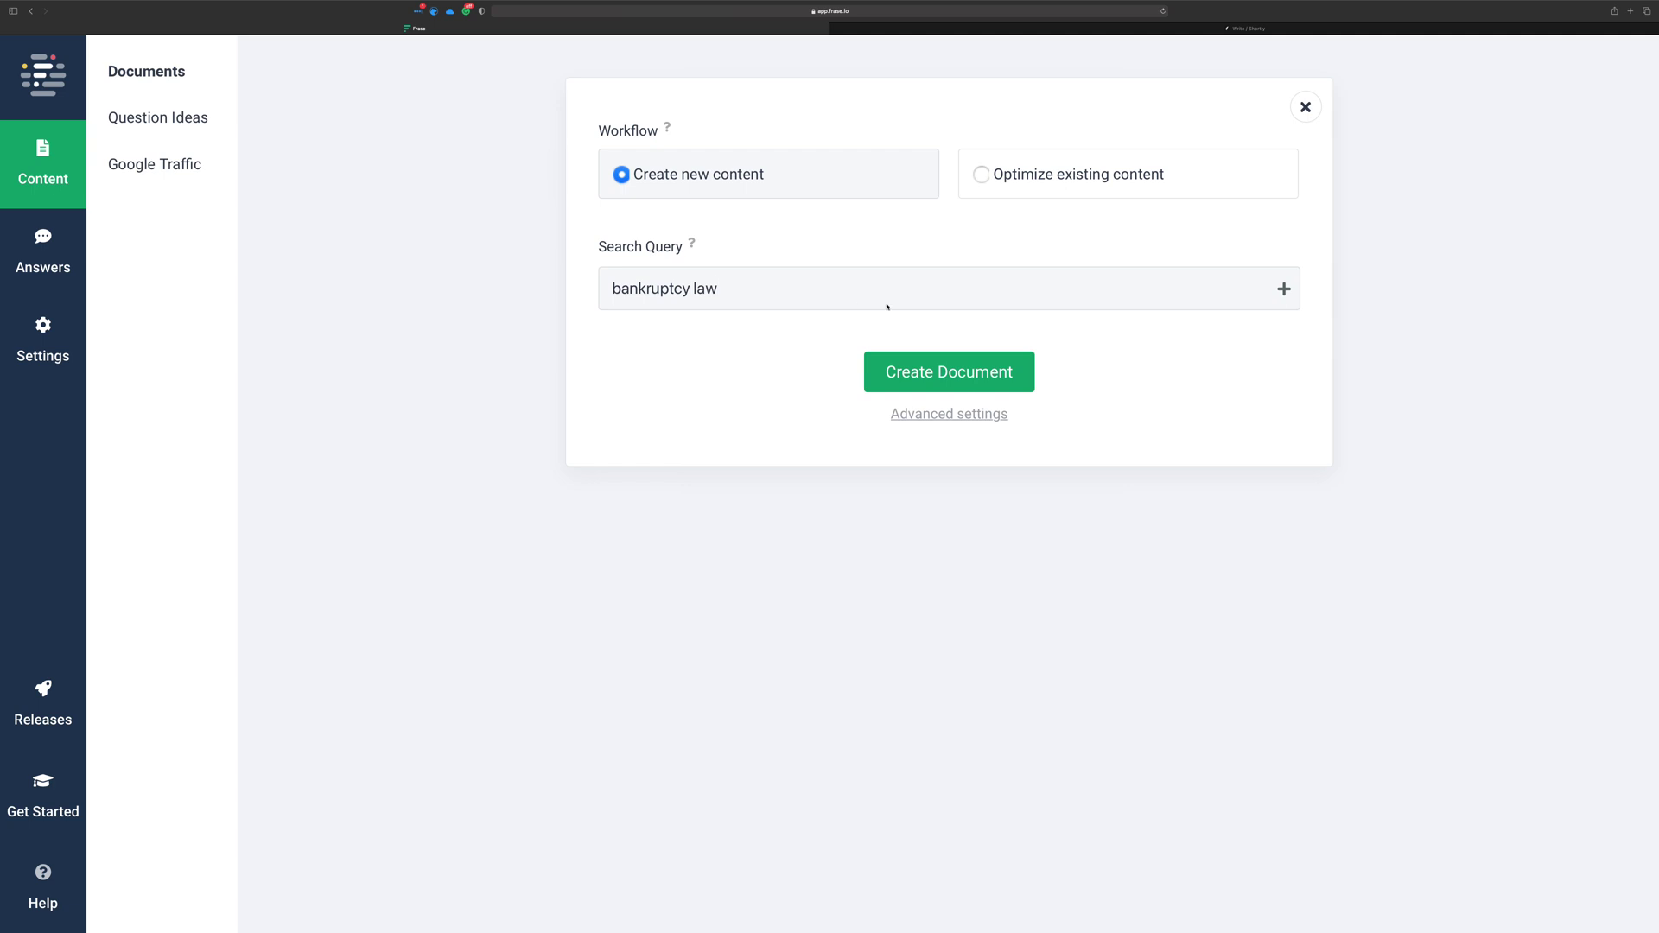
{"action": "left_click", "coordinate": [960, 412]}
{"action": "left_click", "coordinate": [694, 510]}
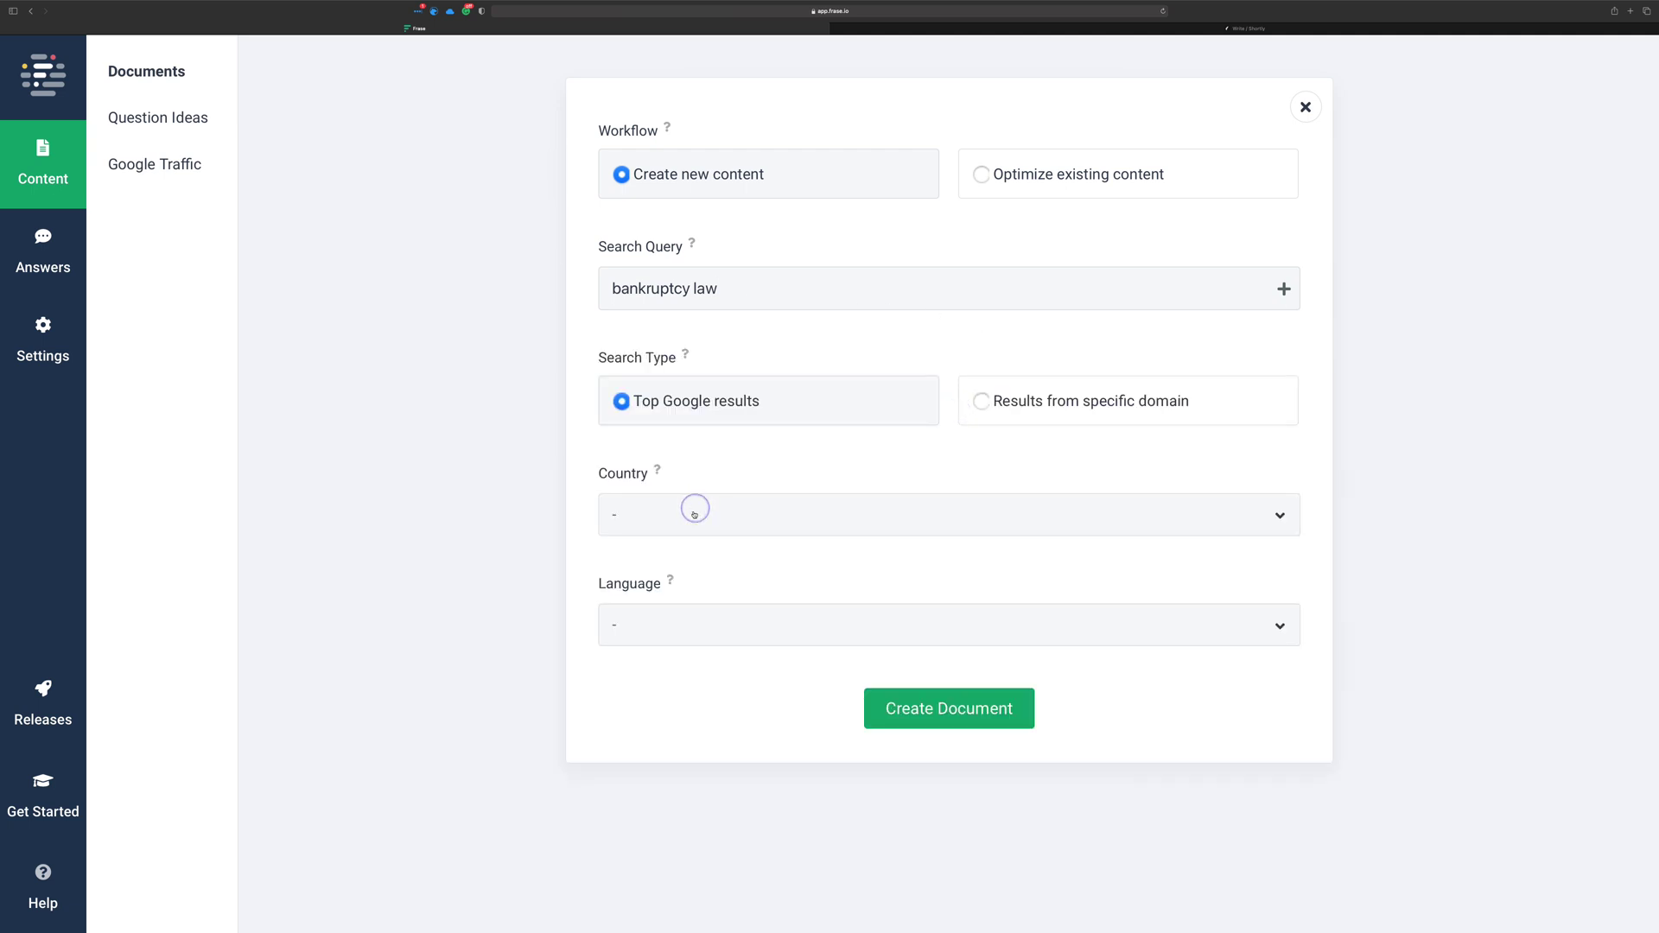
{"action": "scroll", "coordinate": [654, 609], "scroll_direction": "down", "scroll_amount": 20}
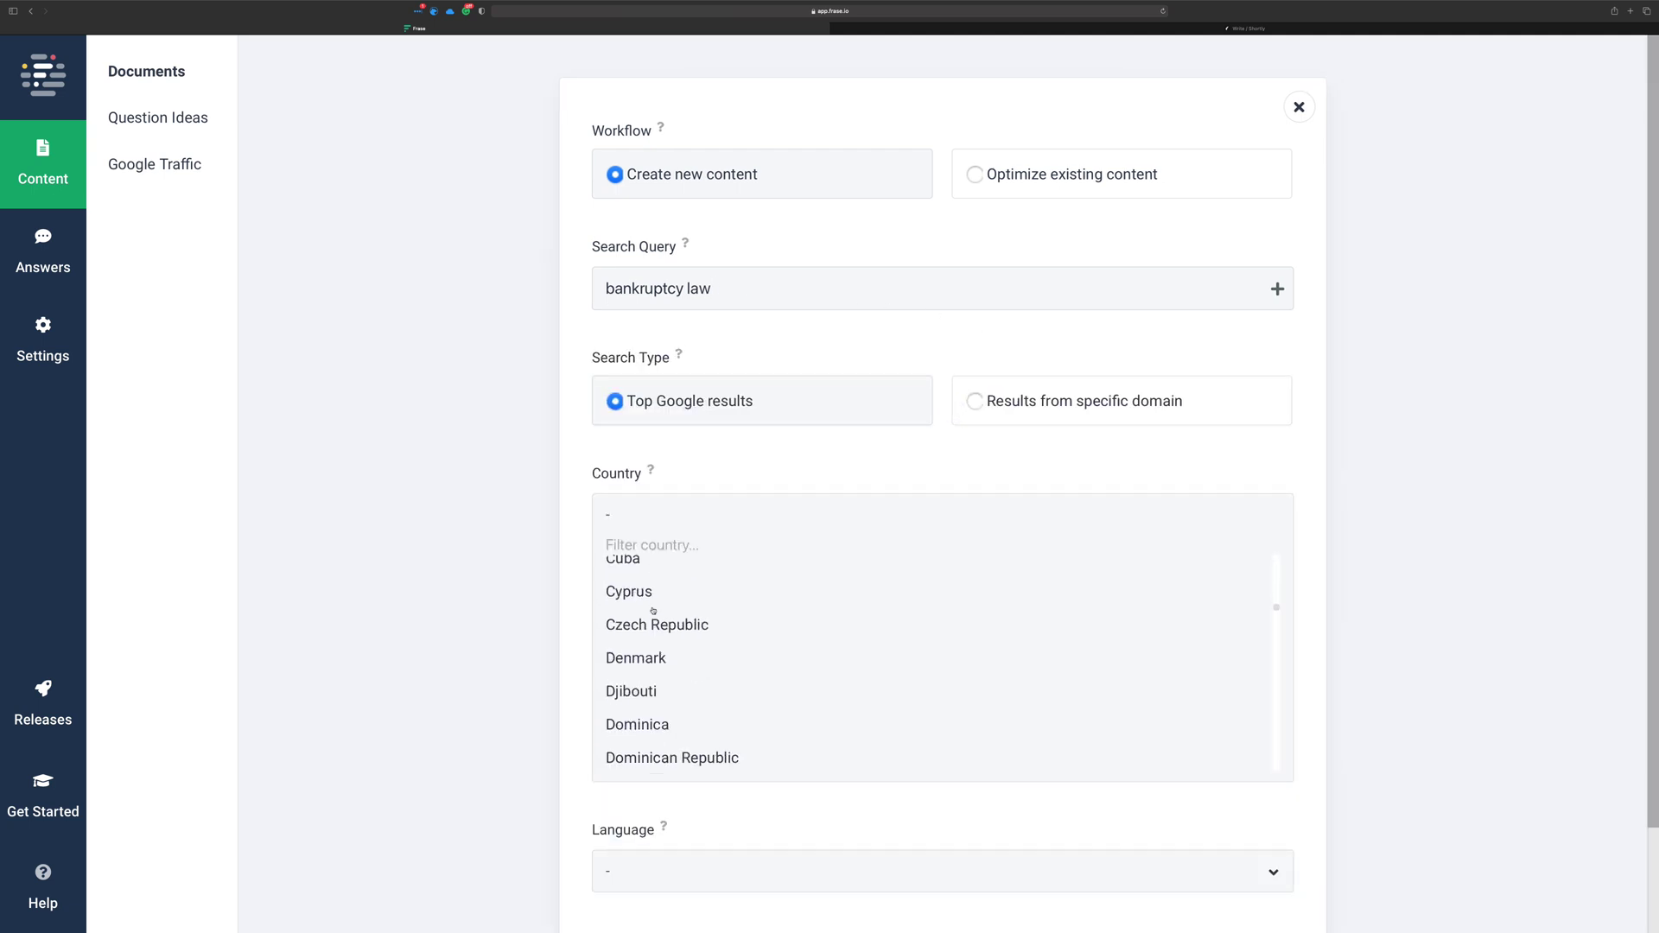
{"action": "scroll", "coordinate": [653, 610], "scroll_direction": "down", "scroll_amount": 20}
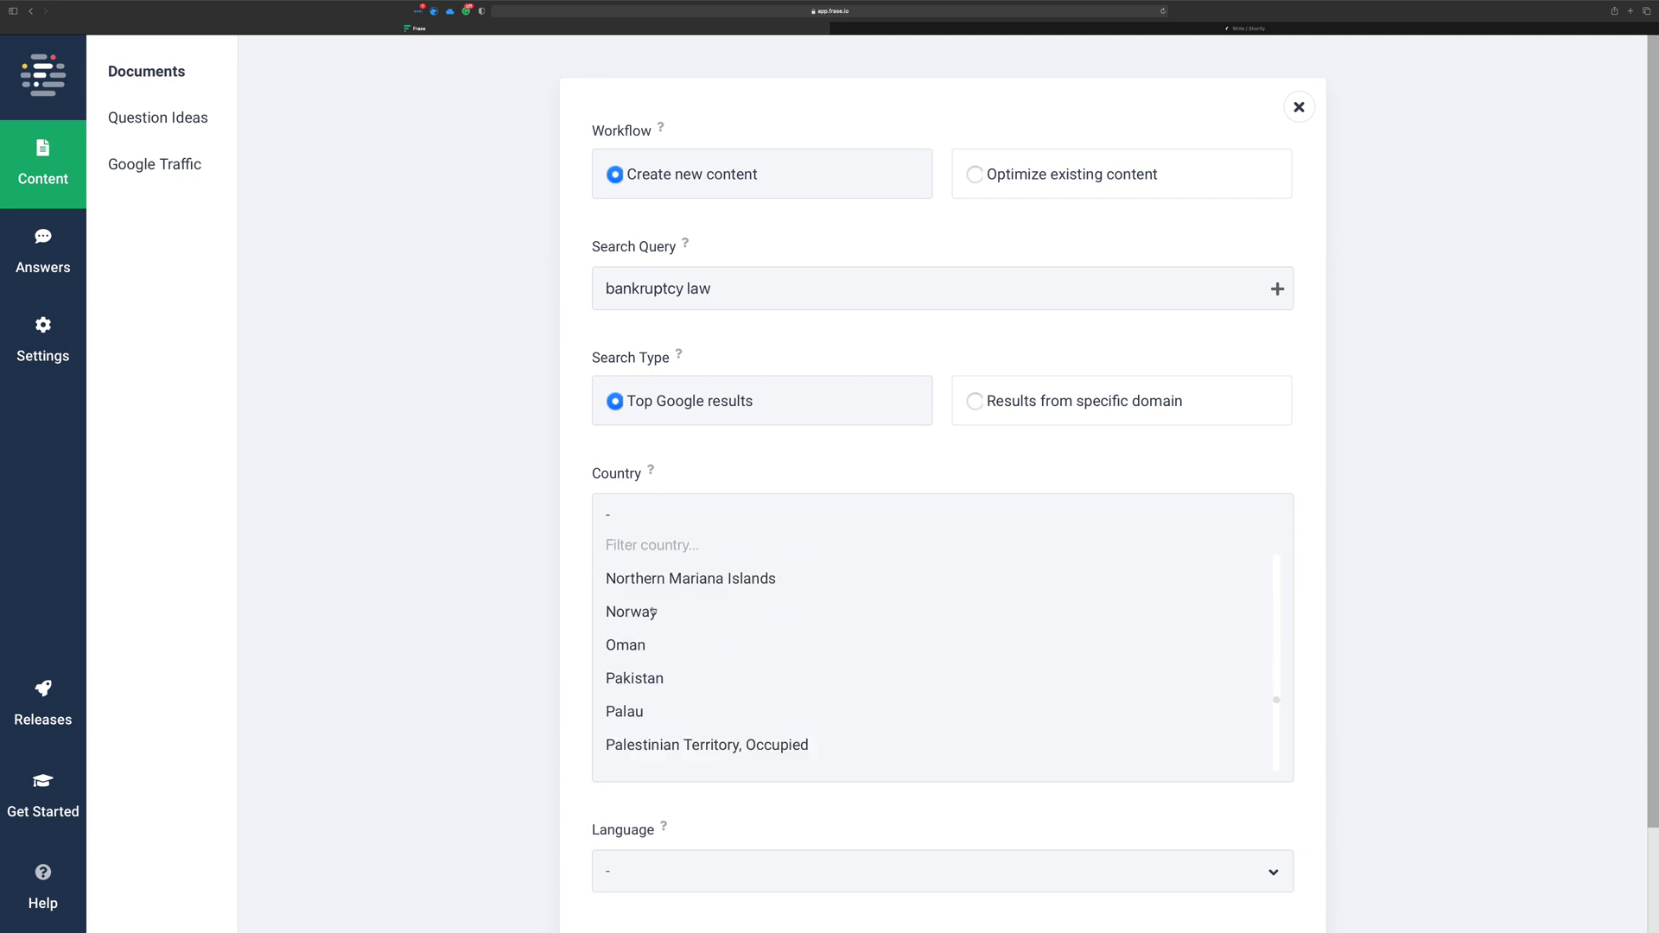
{"action": "scroll", "coordinate": [653, 613], "scroll_direction": "down", "scroll_amount": 20}
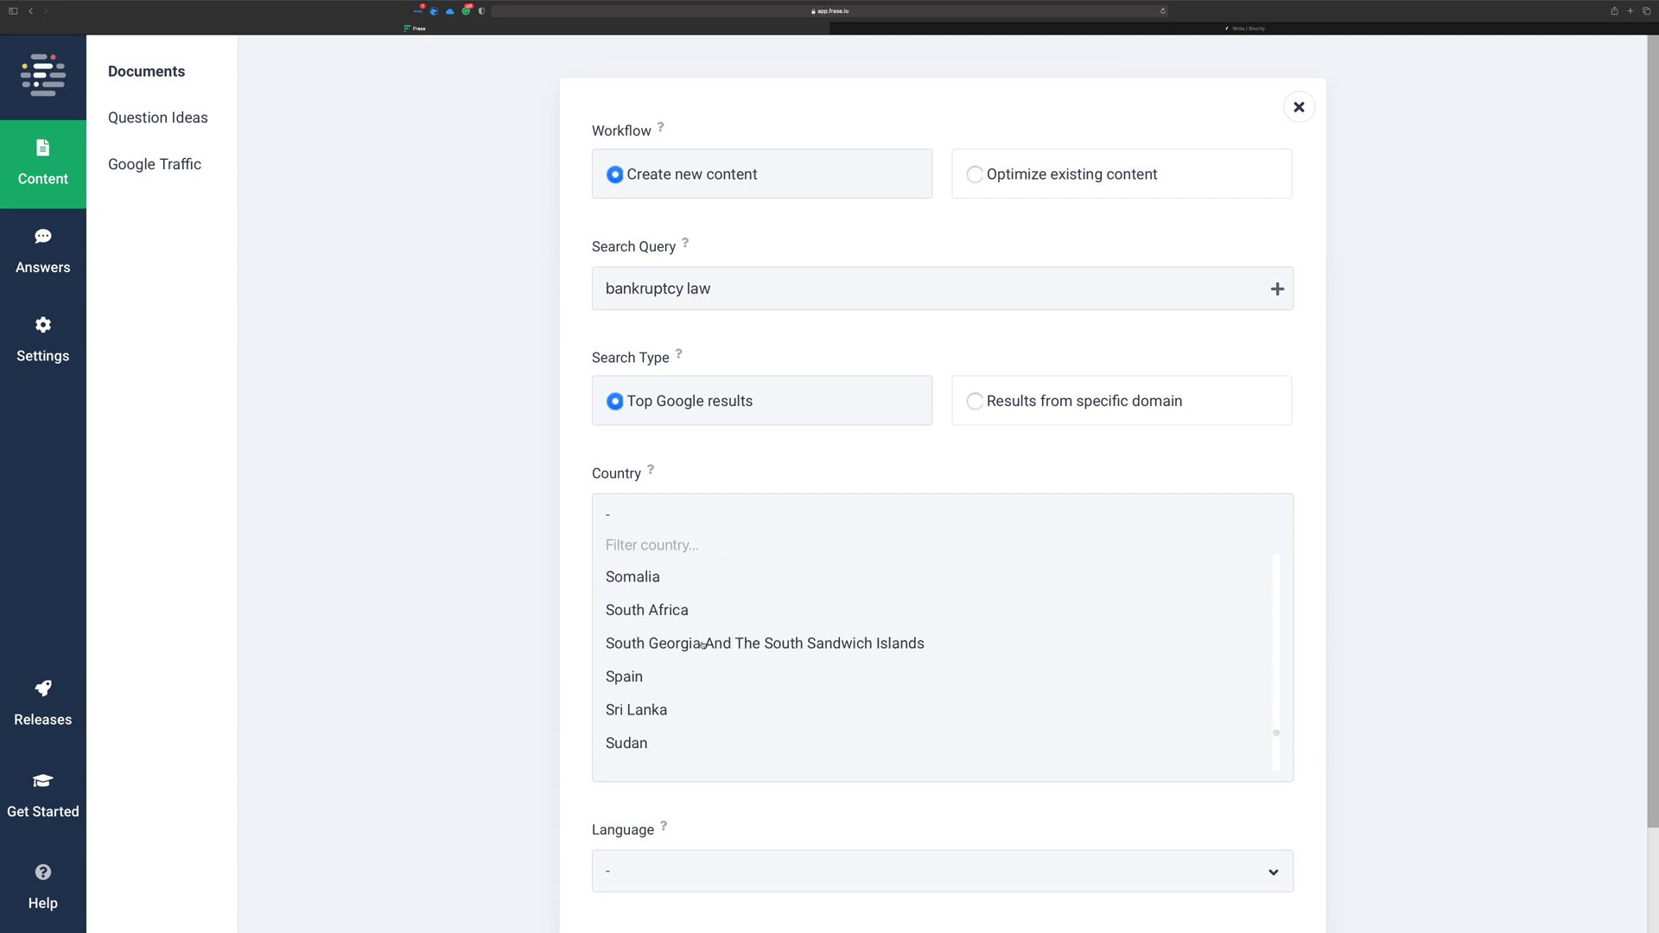
{"action": "scroll", "coordinate": [702, 645], "scroll_direction": "down", "scroll_amount": 20}
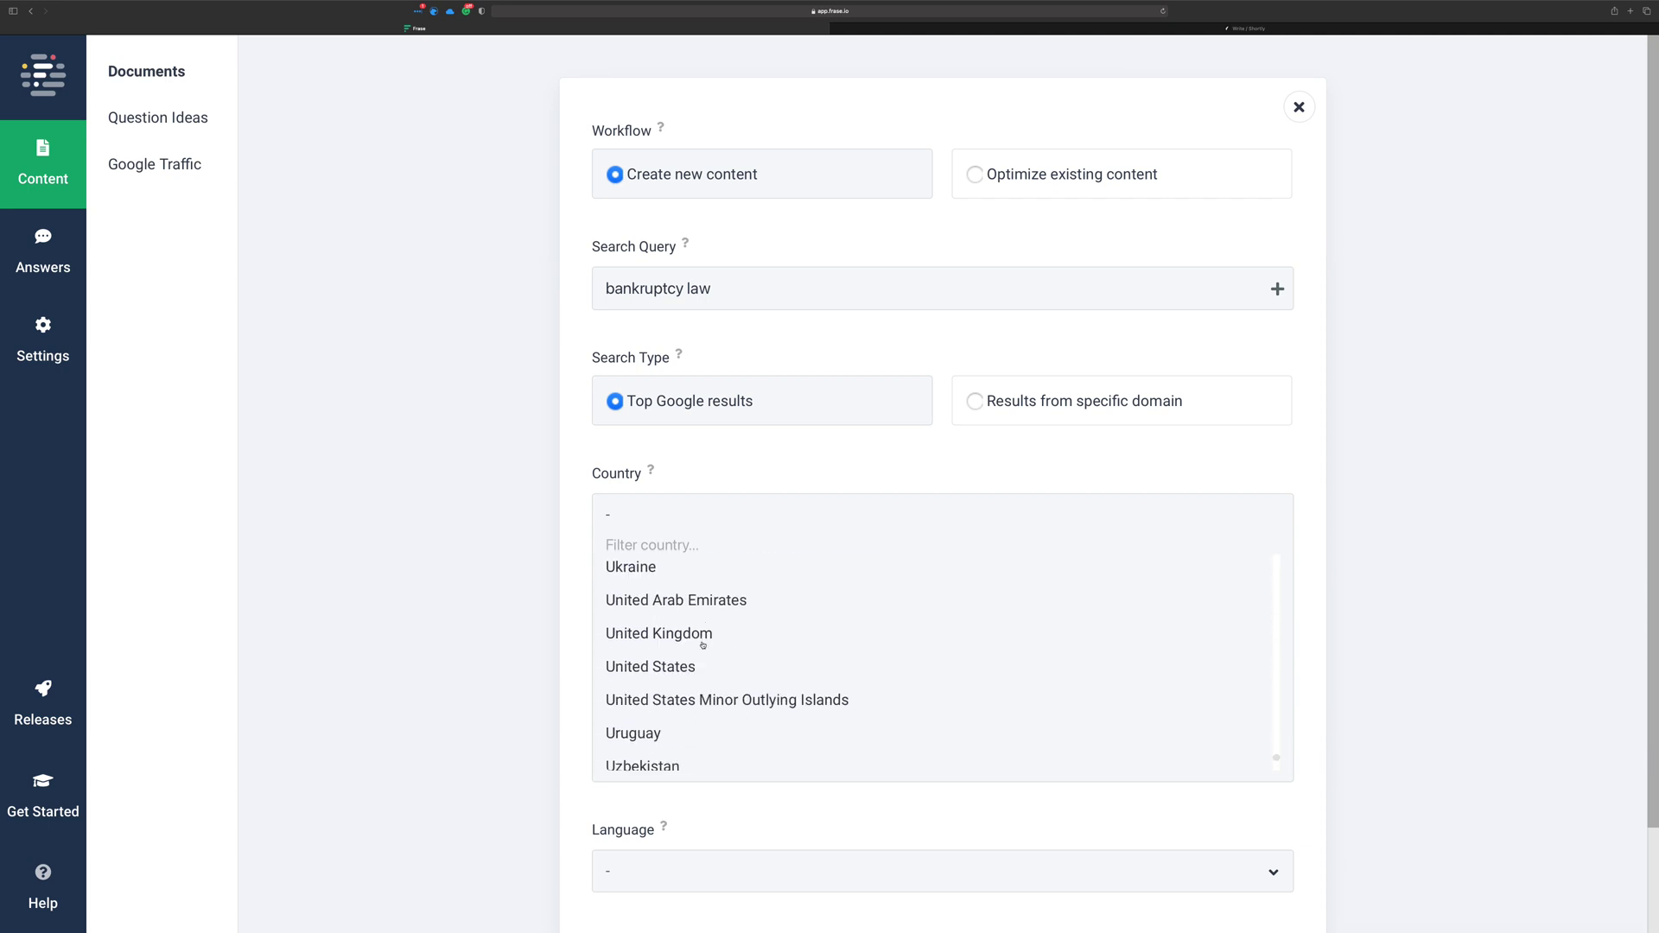
{"action": "scroll", "coordinate": [703, 644], "scroll_direction": "down", "scroll_amount": 1}
{"action": "left_click", "coordinate": [673, 644]}
{"action": "left_click", "coordinate": [676, 627]}
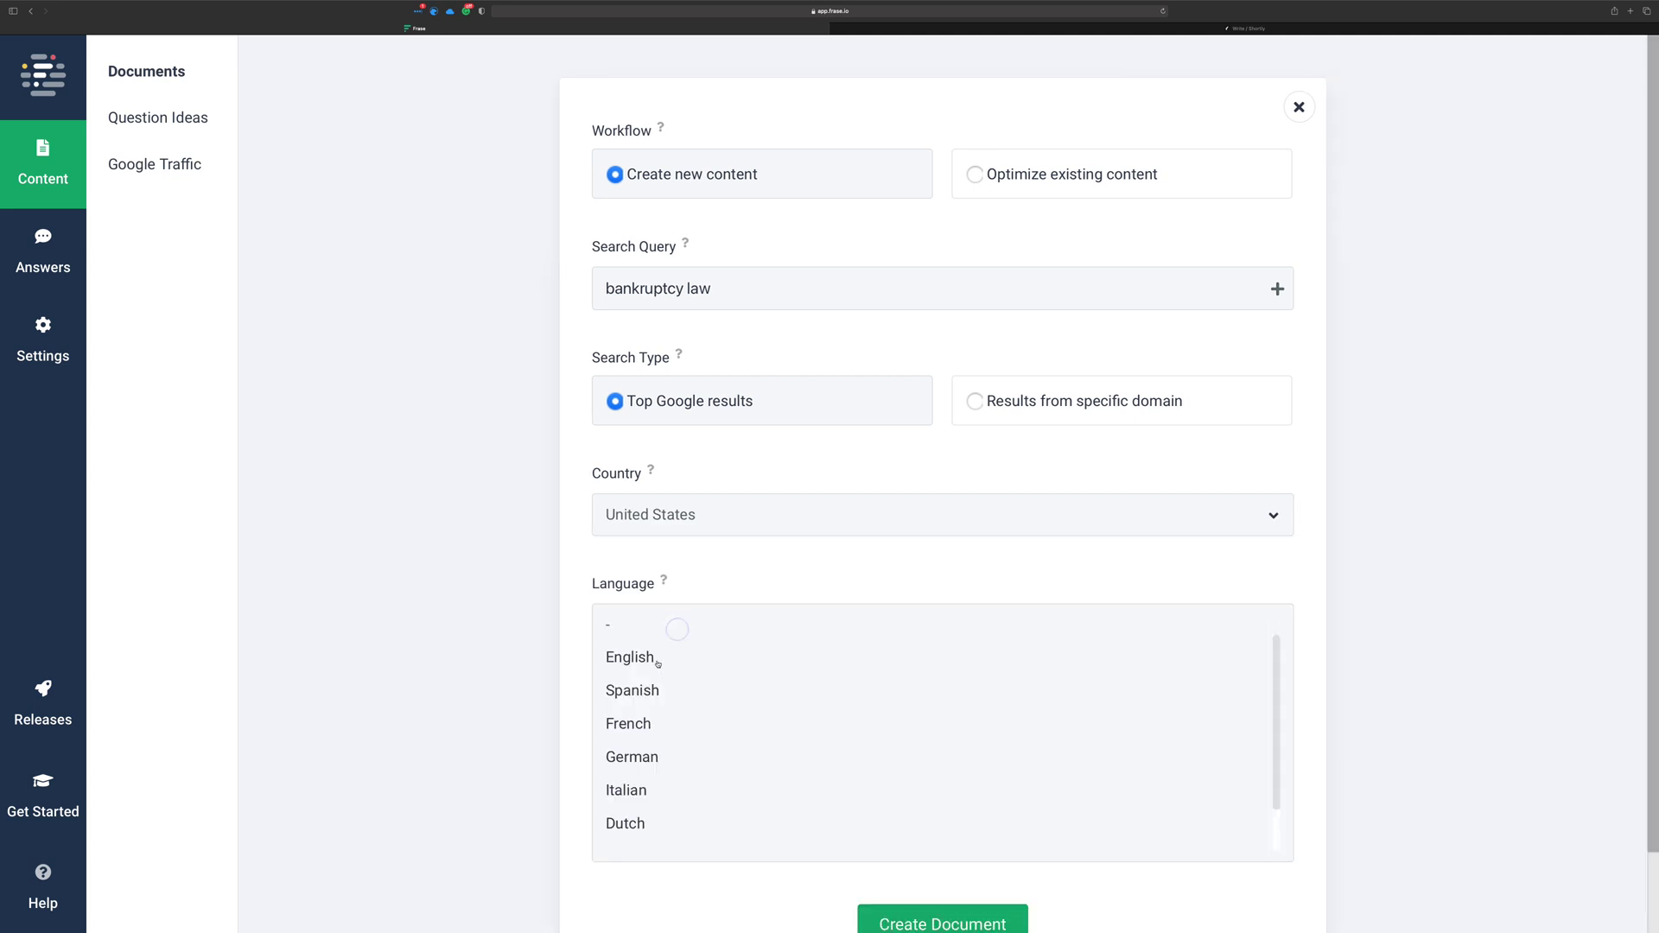
{"action": "left_click", "coordinate": [658, 660]}
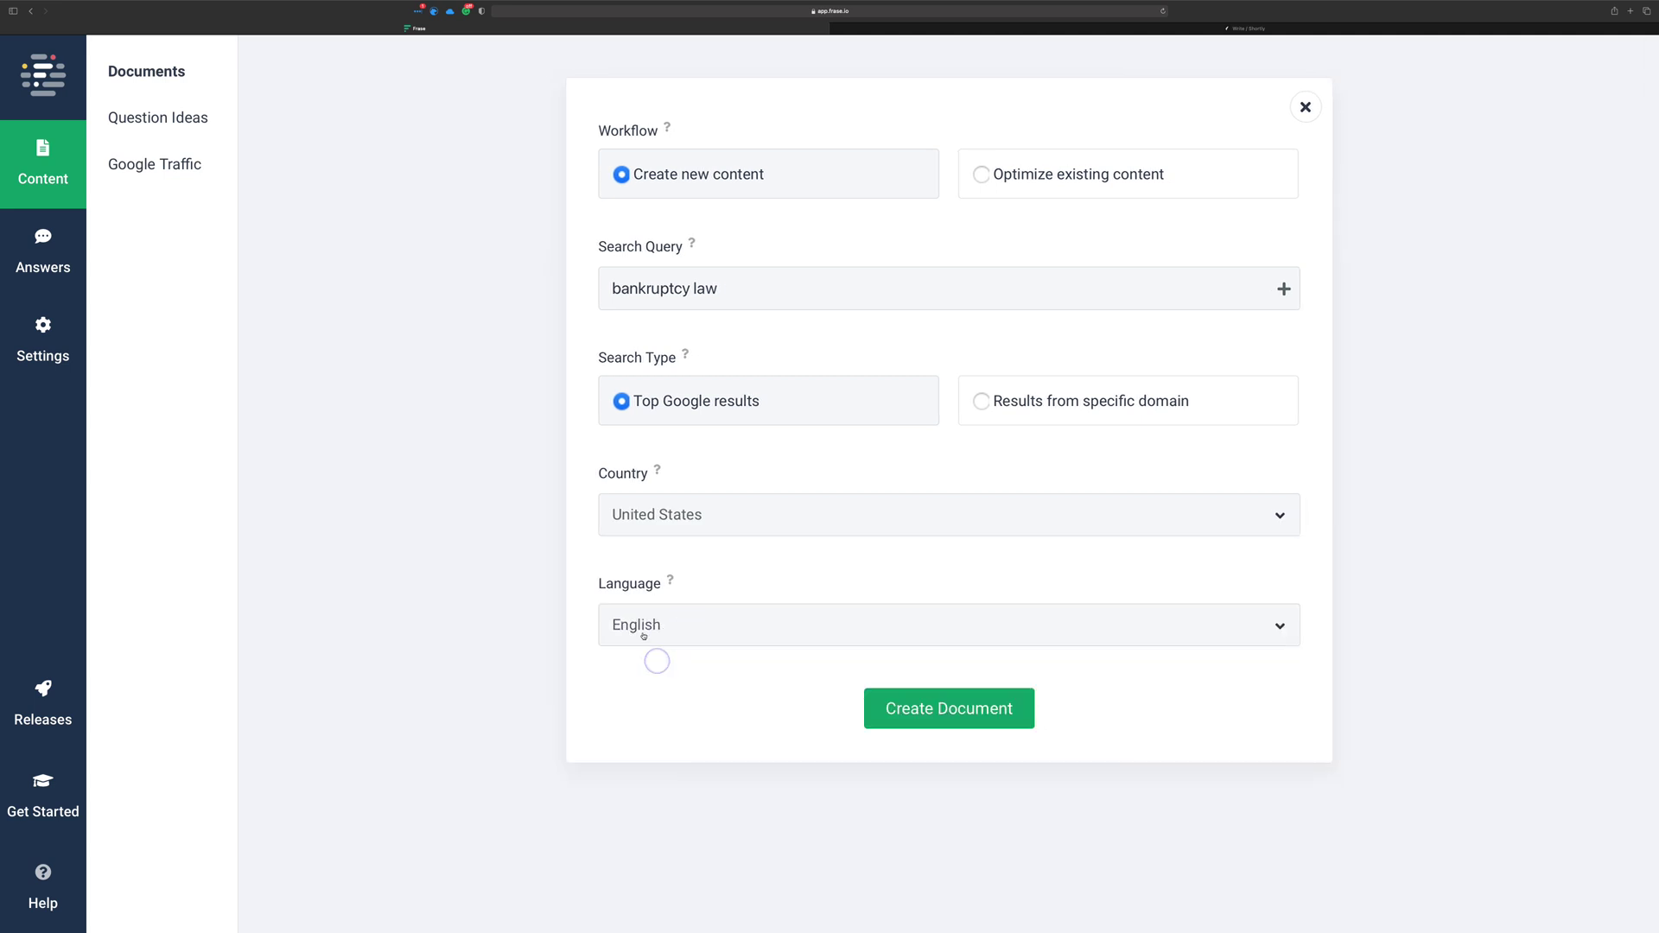
Create the 'bankruptcy law' document and let Frase analyse its 18 top Google results
{"action": "left_click", "coordinate": [940, 708]}
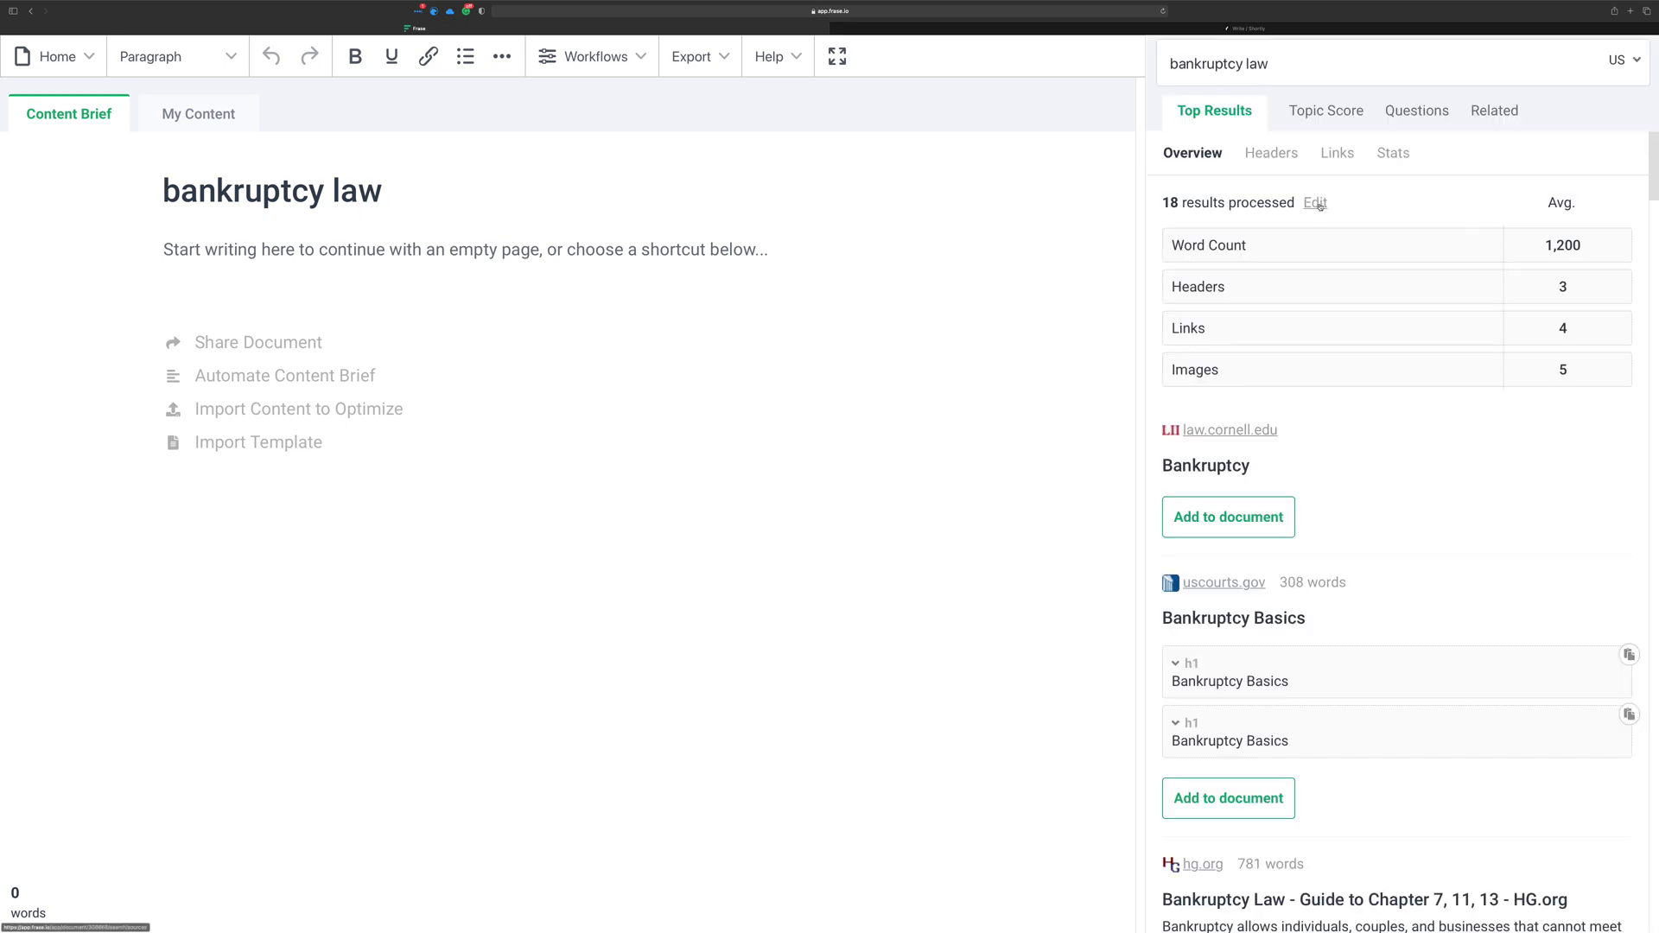
Exclude the failed usnews.com source from the analysed results
{"action": "left_click", "coordinate": [1322, 211]}
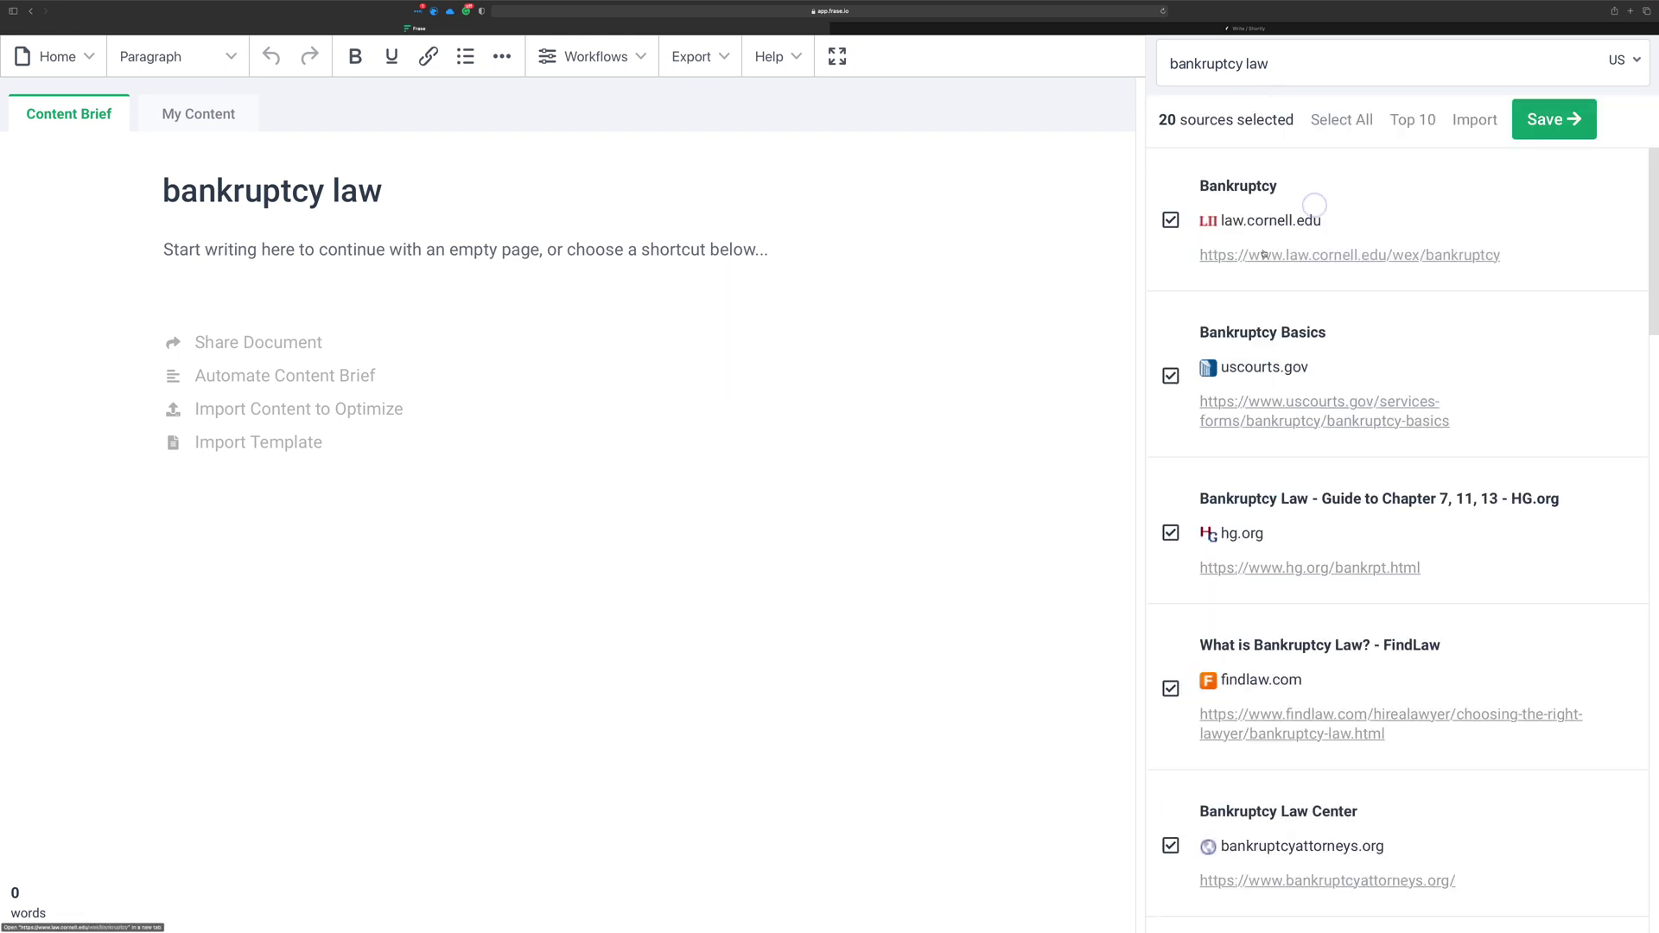
{"action": "scroll", "coordinate": [1251, 301], "scroll_direction": "down", "scroll_amount": 3}
{"action": "scroll", "coordinate": [1251, 301], "scroll_direction": "down", "scroll_amount": 4}
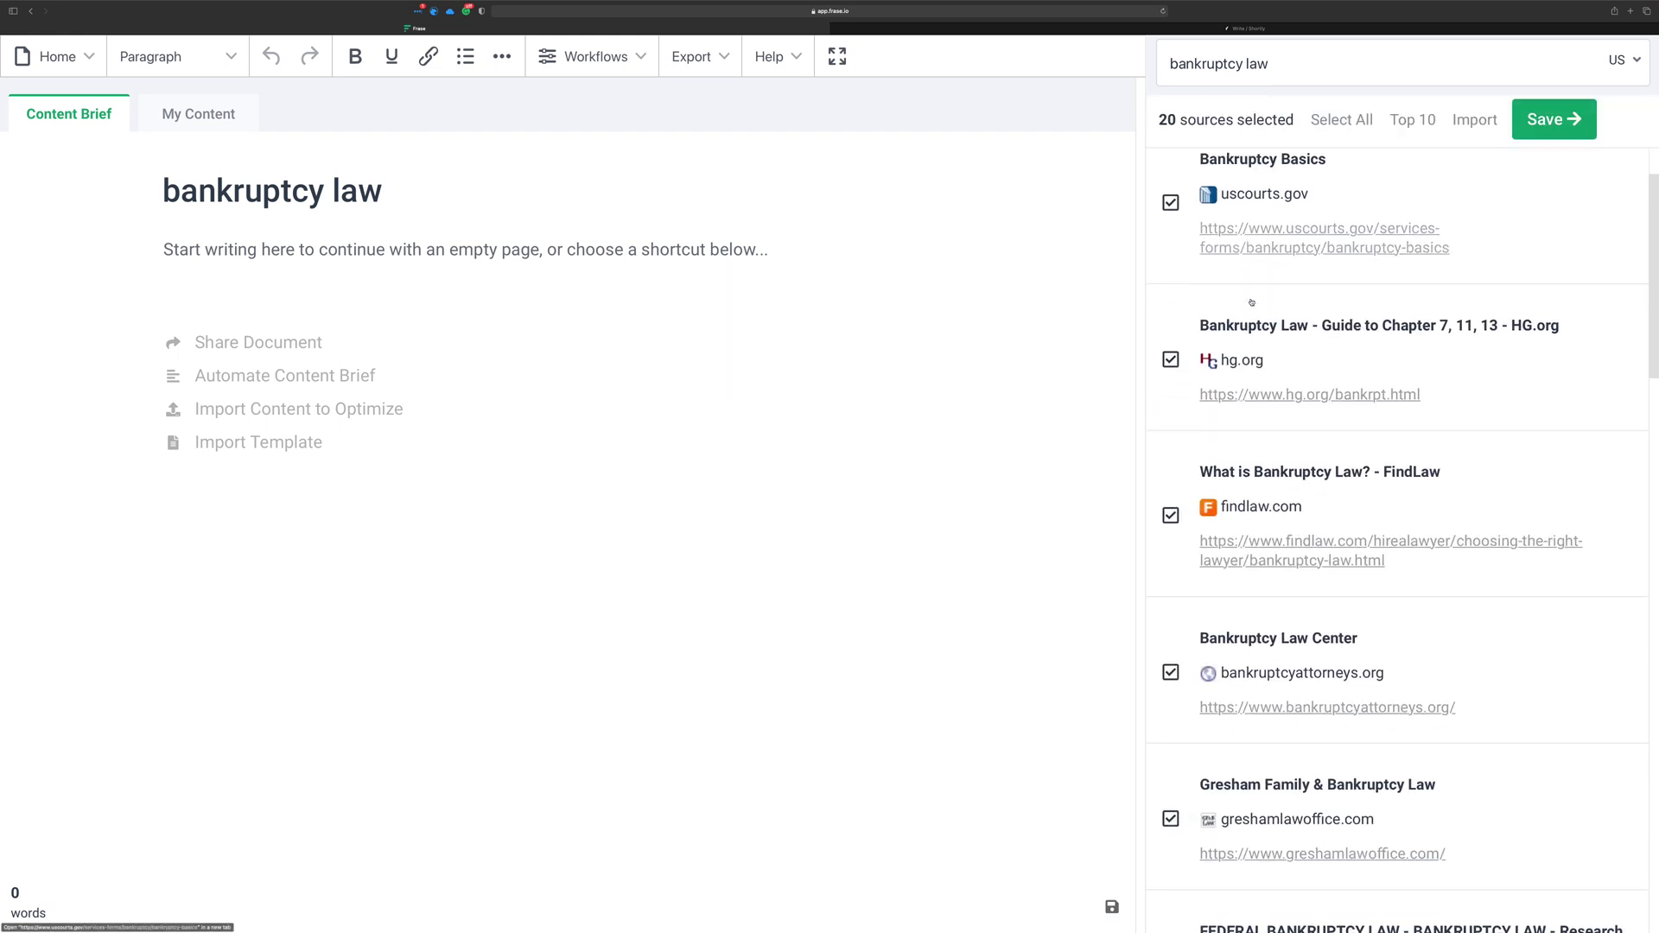
{"action": "scroll", "coordinate": [1251, 302], "scroll_direction": "down", "scroll_amount": 5}
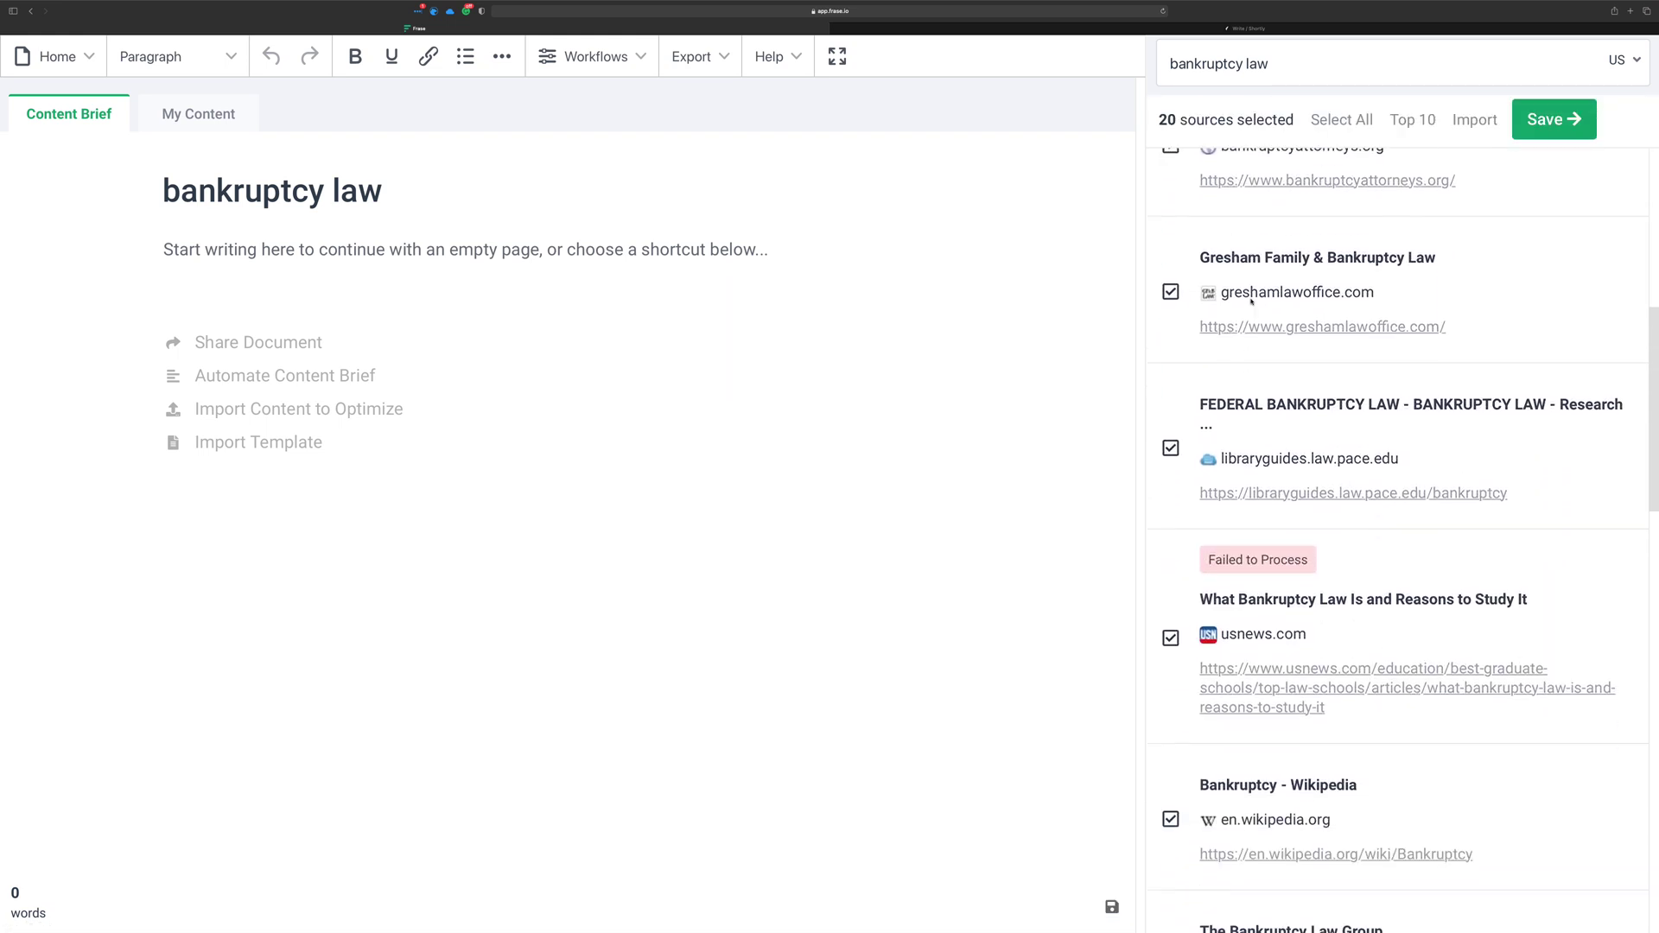
{"action": "left_click", "coordinate": [1170, 527]}
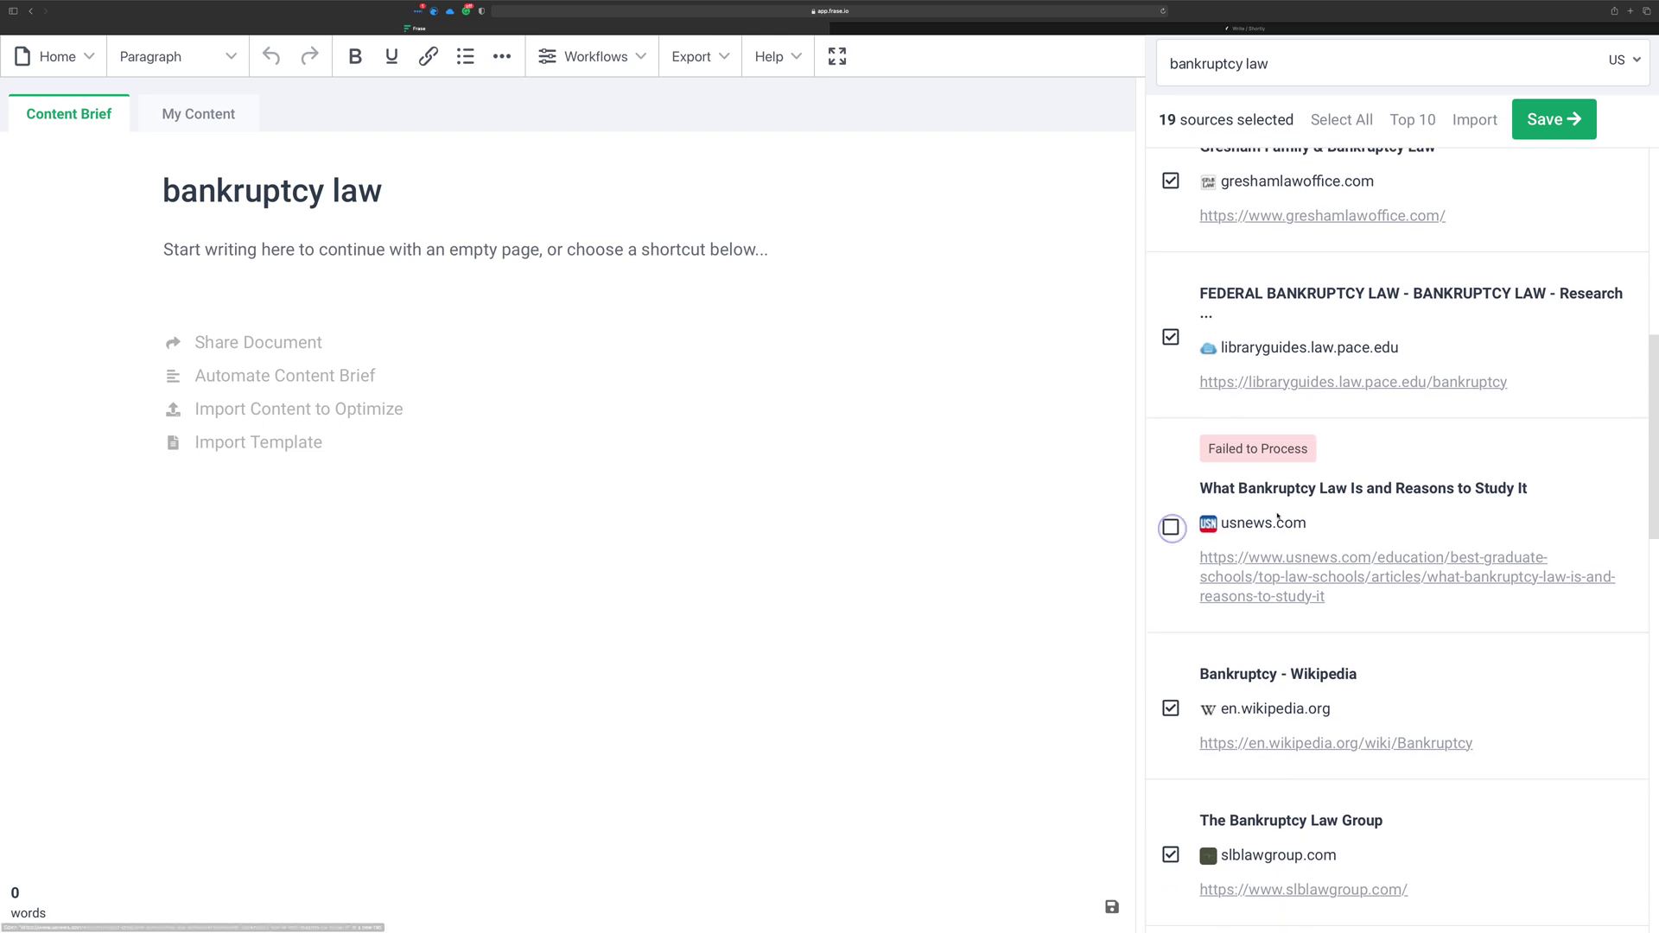
Exclude the bankruptcylawctr.com source and review the remaining results list
{"action": "scroll", "coordinate": [1315, 517], "scroll_direction": "down", "scroll_amount": 6}
{"action": "scroll", "coordinate": [1315, 517], "scroll_direction": "down", "scroll_amount": 4}
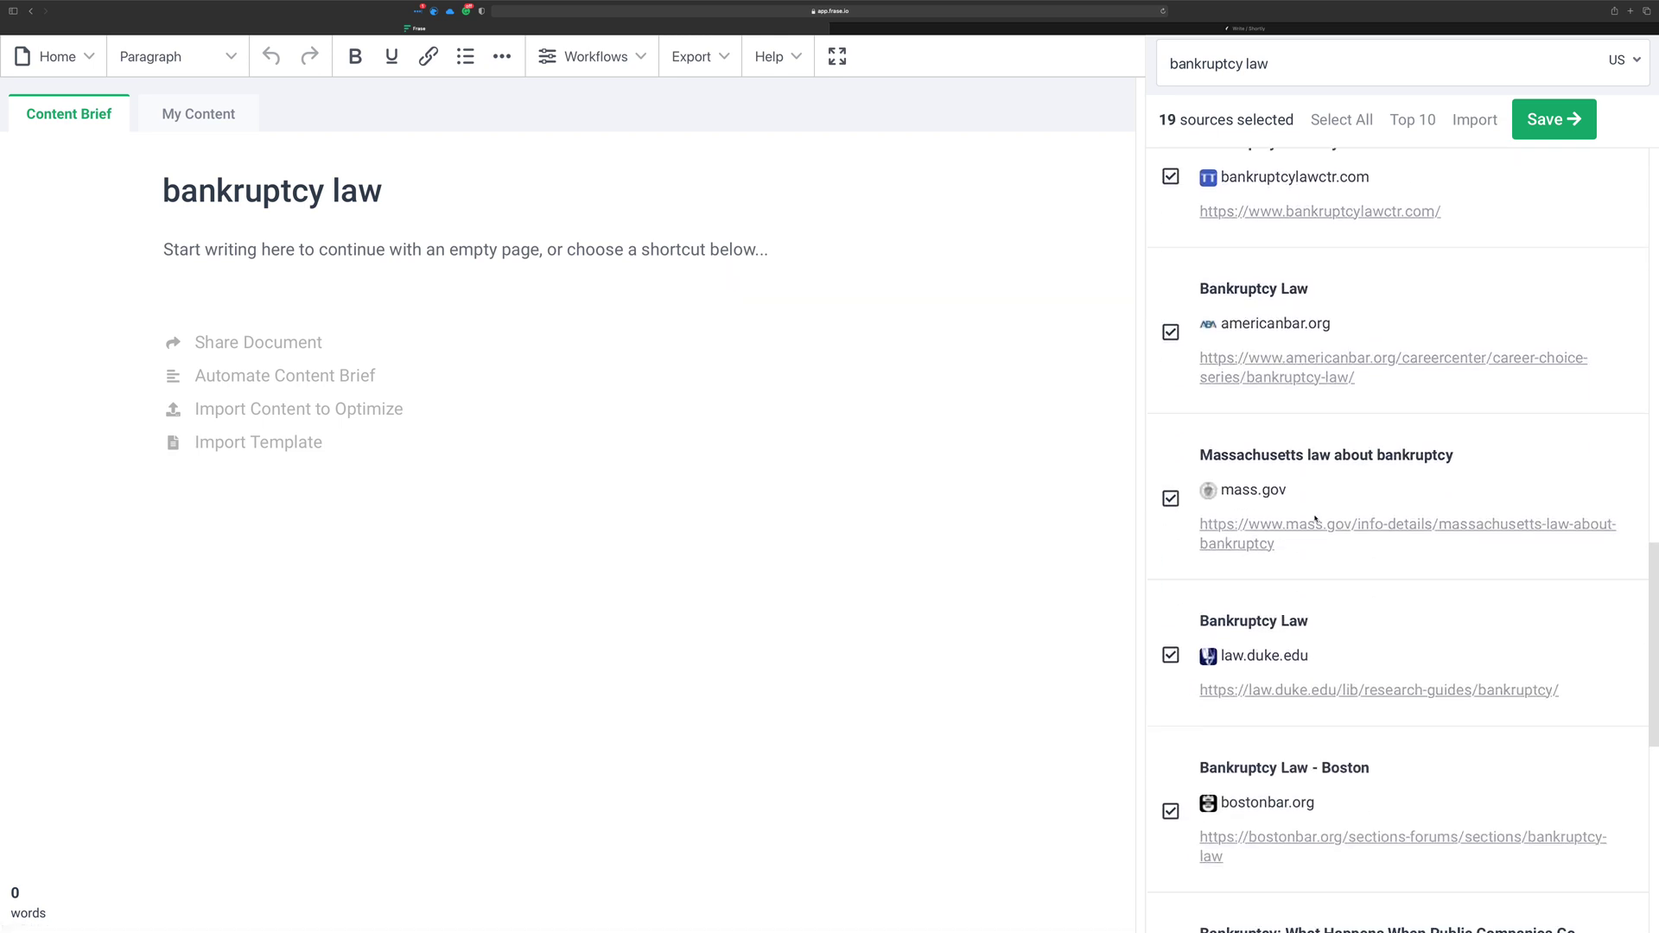
{"action": "scroll", "coordinate": [1304, 501], "scroll_direction": "up", "scroll_amount": 3}
{"action": "left_click", "coordinate": [1169, 391]}
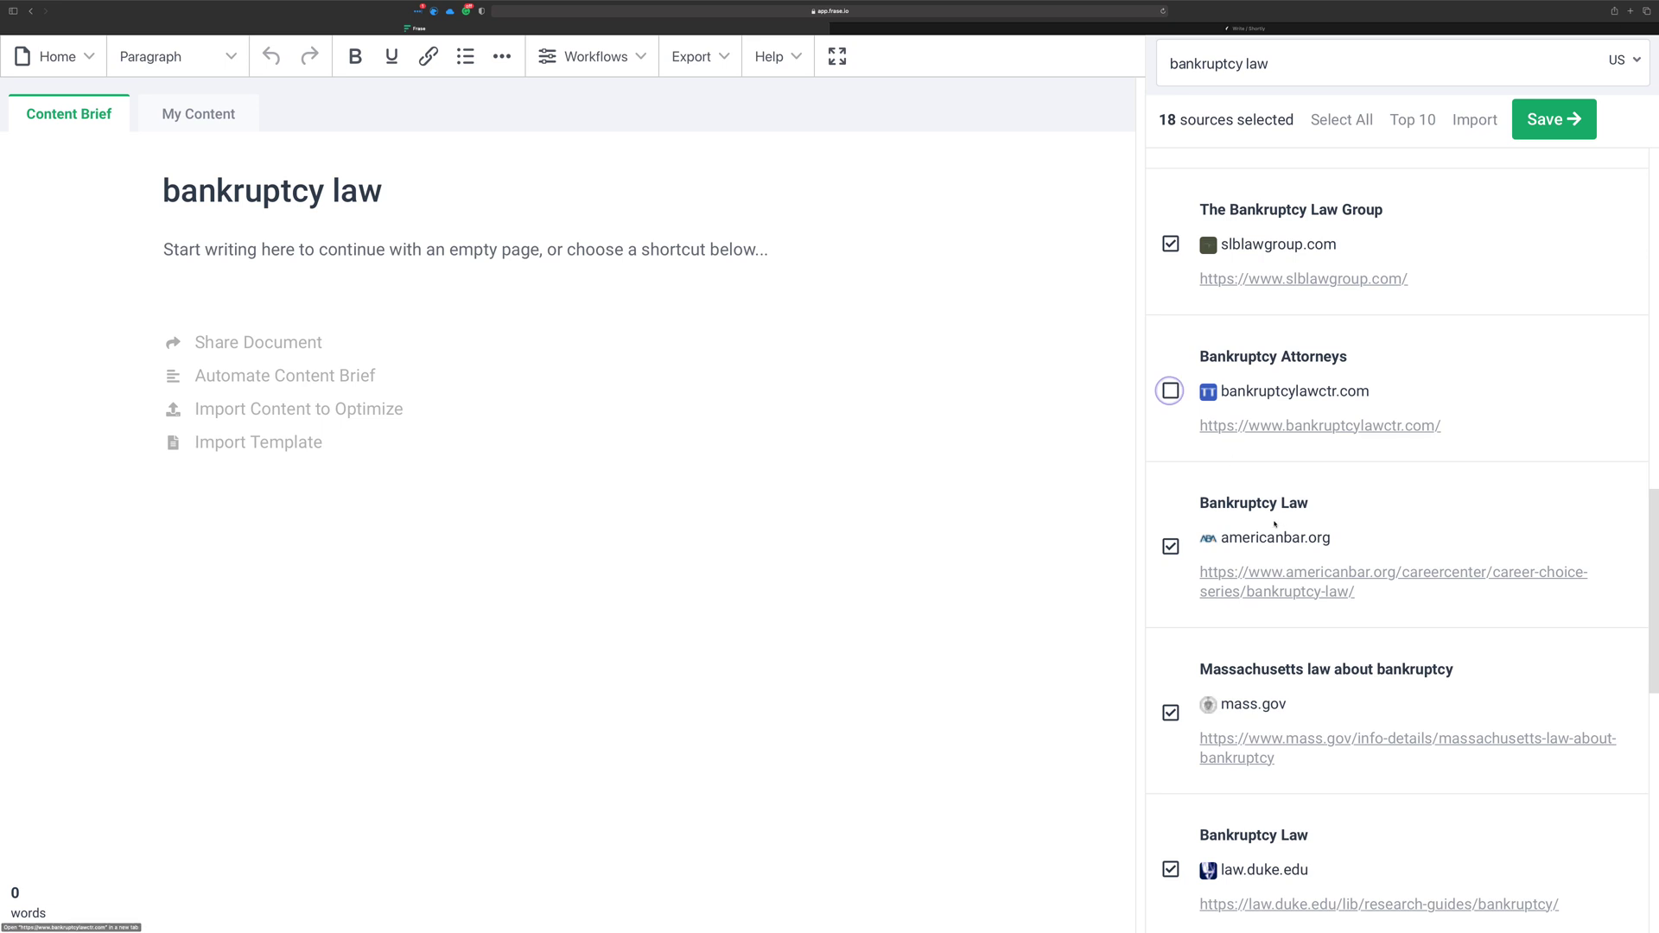
{"action": "scroll", "coordinate": [1244, 371], "scroll_direction": "down", "scroll_amount": 2}
{"action": "scroll", "coordinate": [1285, 321], "scroll_direction": "down", "scroll_amount": 1}
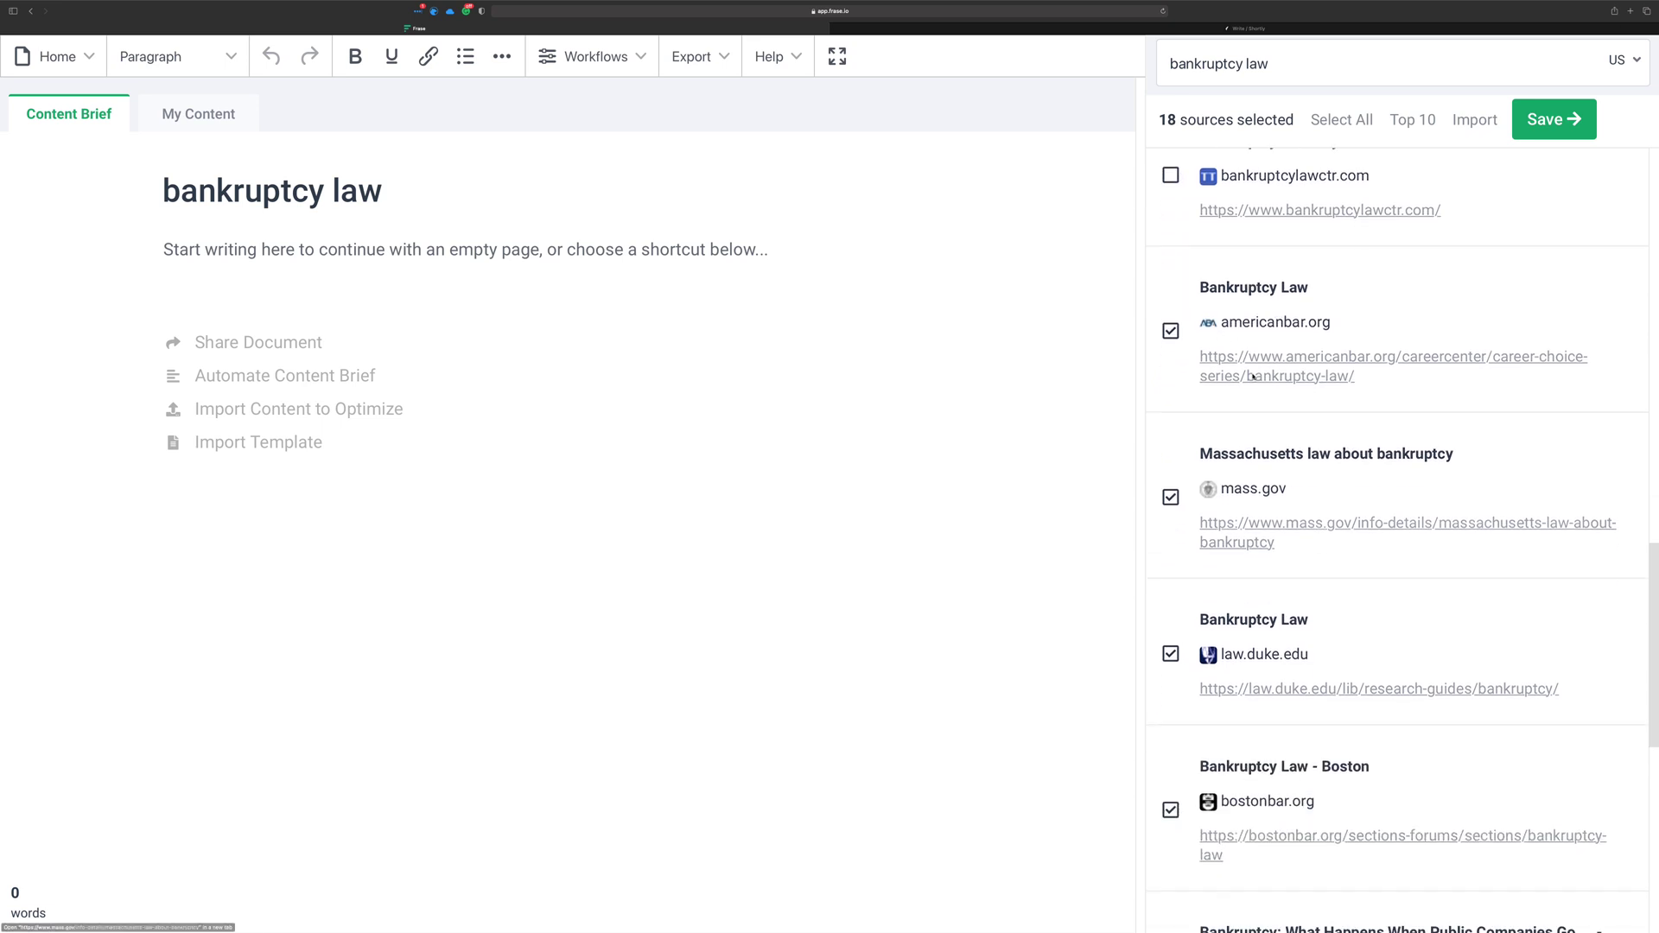
{"action": "scroll", "coordinate": [1373, 487], "scroll_direction": "down", "scroll_amount": 6}
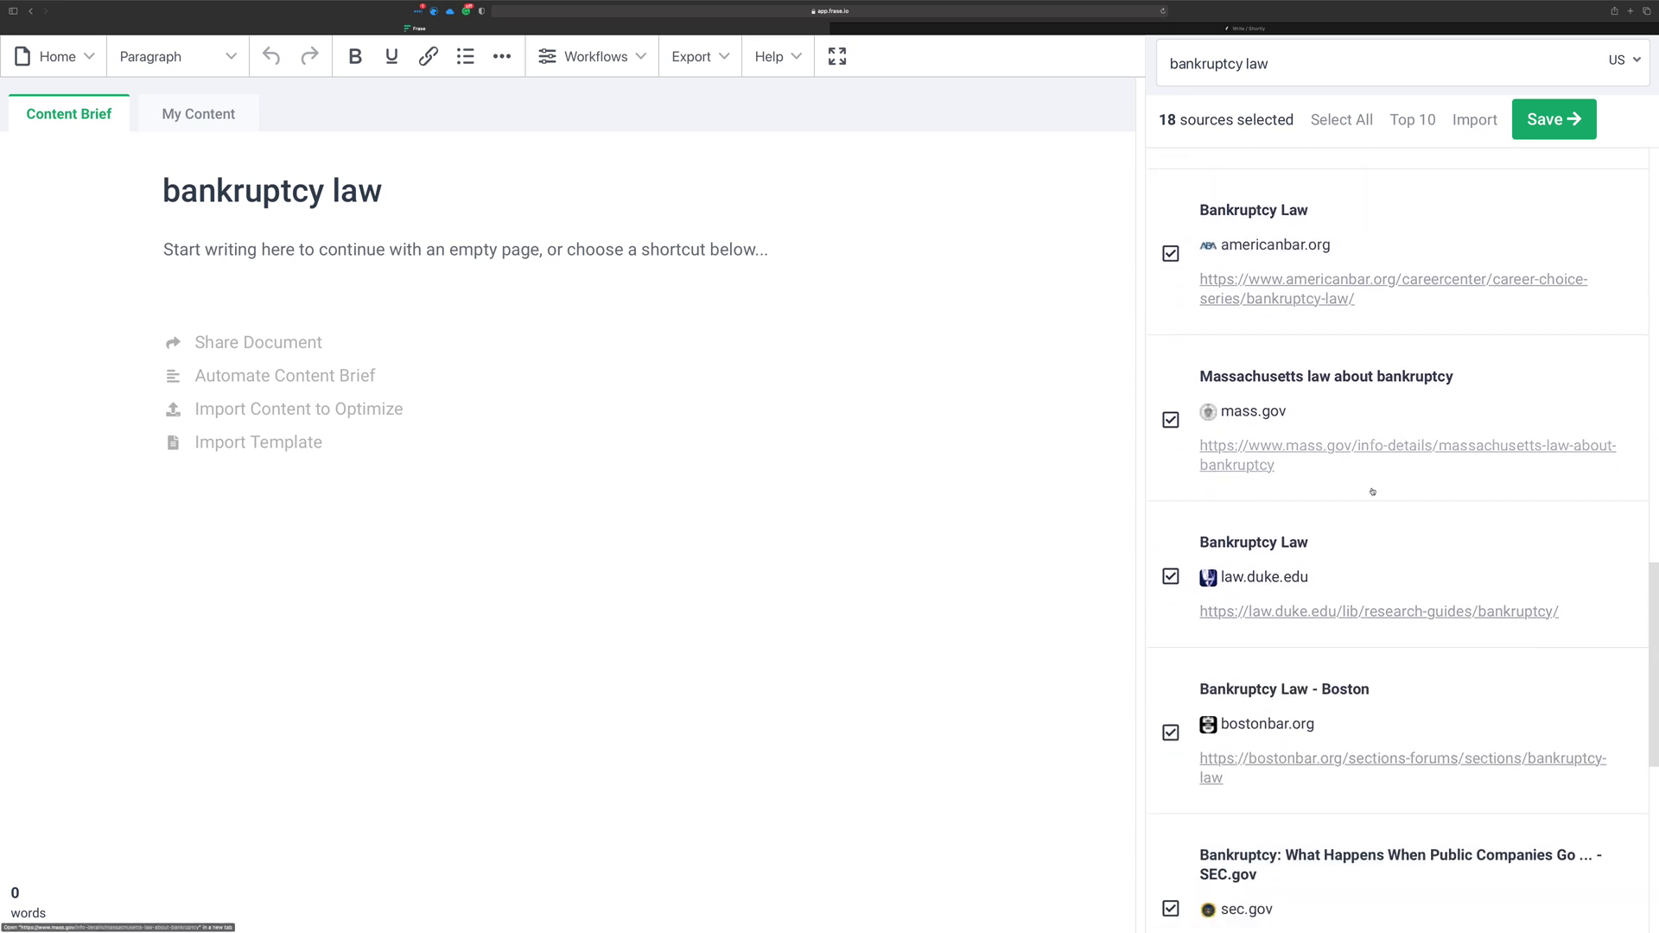
{"action": "scroll", "coordinate": [1312, 474], "scroll_direction": "down", "scroll_amount": 5}
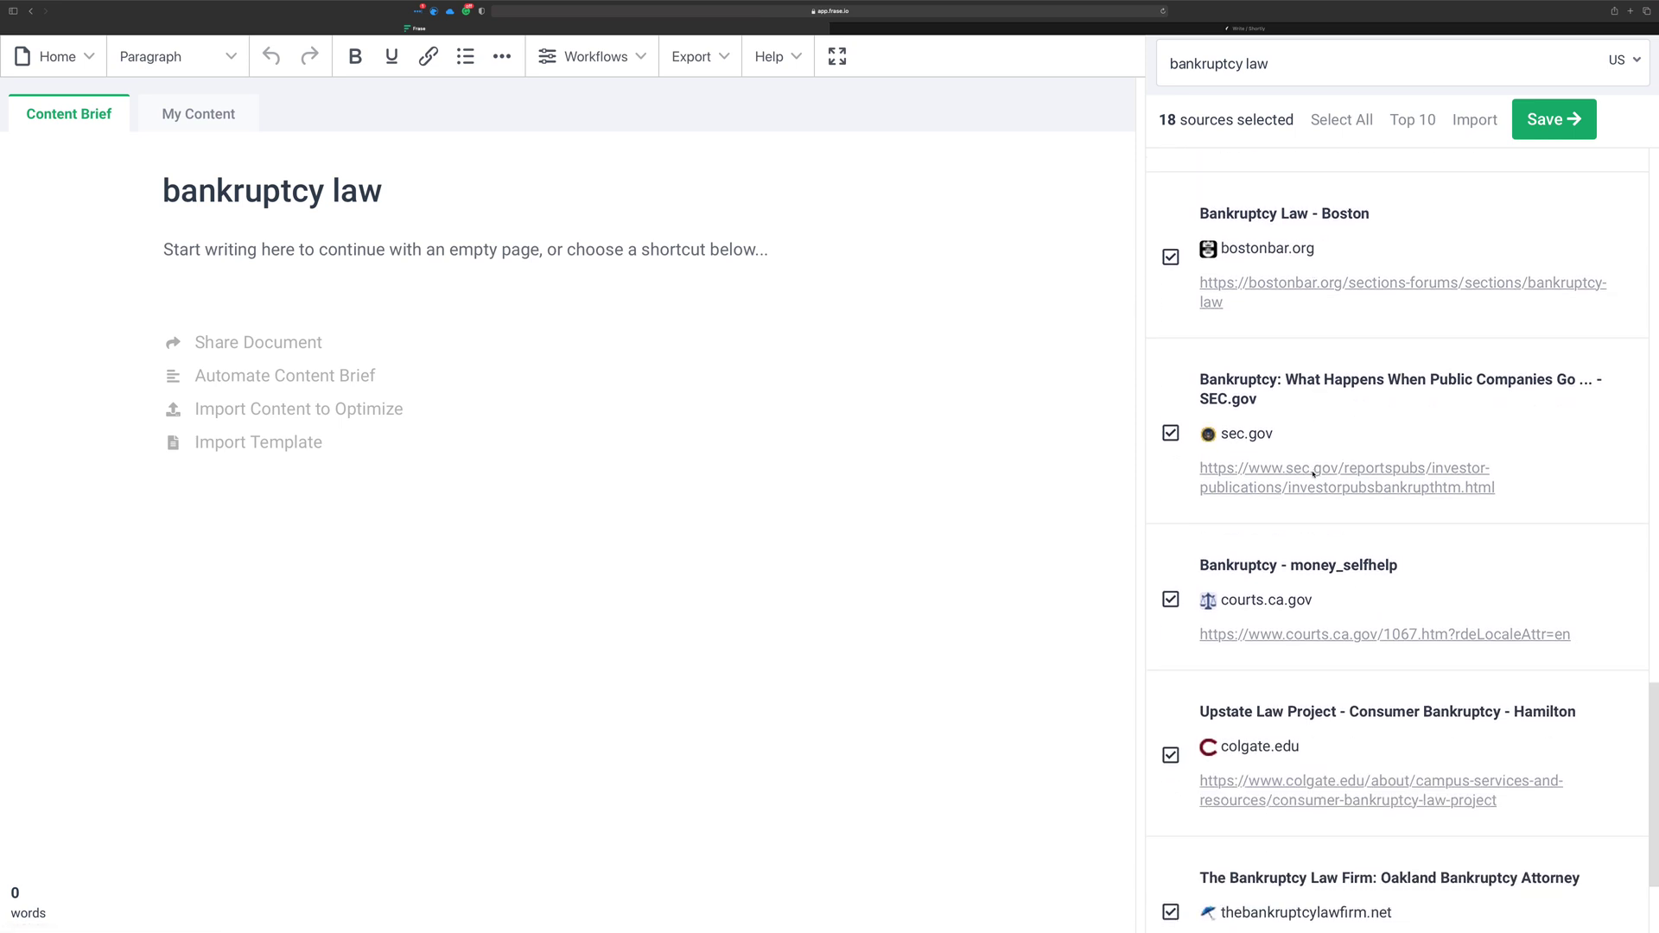
{"action": "scroll", "coordinate": [1313, 484], "scroll_direction": "up", "scroll_amount": 10}
{"action": "scroll", "coordinate": [1313, 486], "scroll_direction": "down", "scroll_amount": 5}
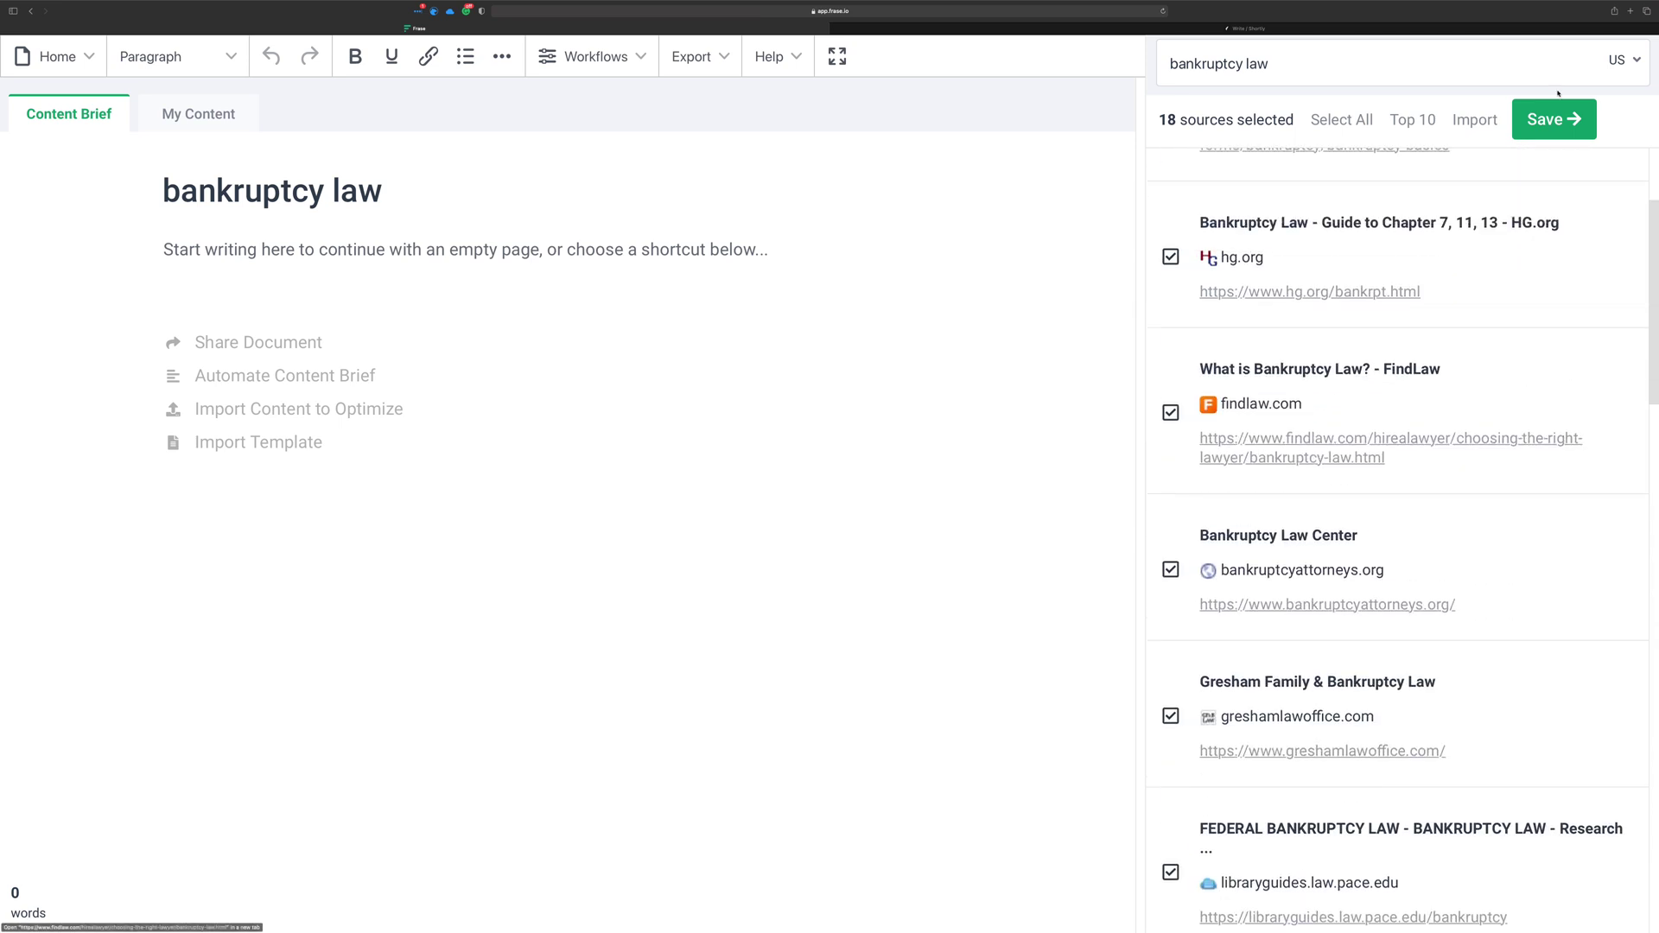
Save the trimmed source selection, updating the analysis to 17 results averaging 1,265 words
{"action": "left_click", "coordinate": [1553, 119]}
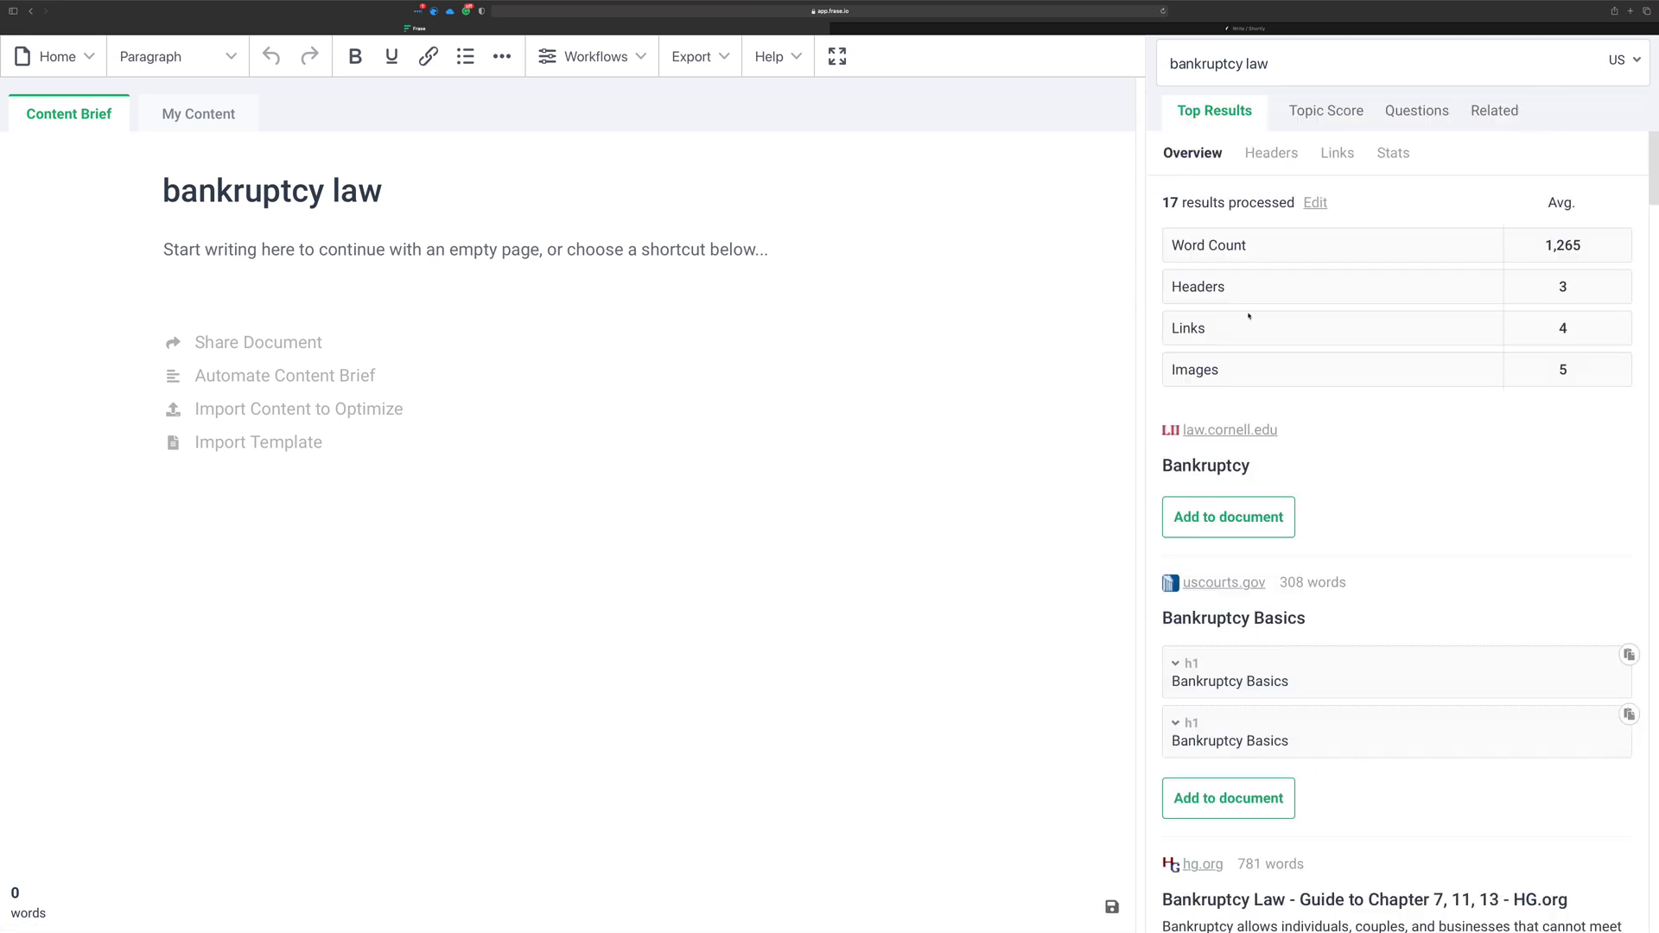
{"action": "scroll", "coordinate": [1274, 415], "scroll_direction": "down", "scroll_amount": 4}
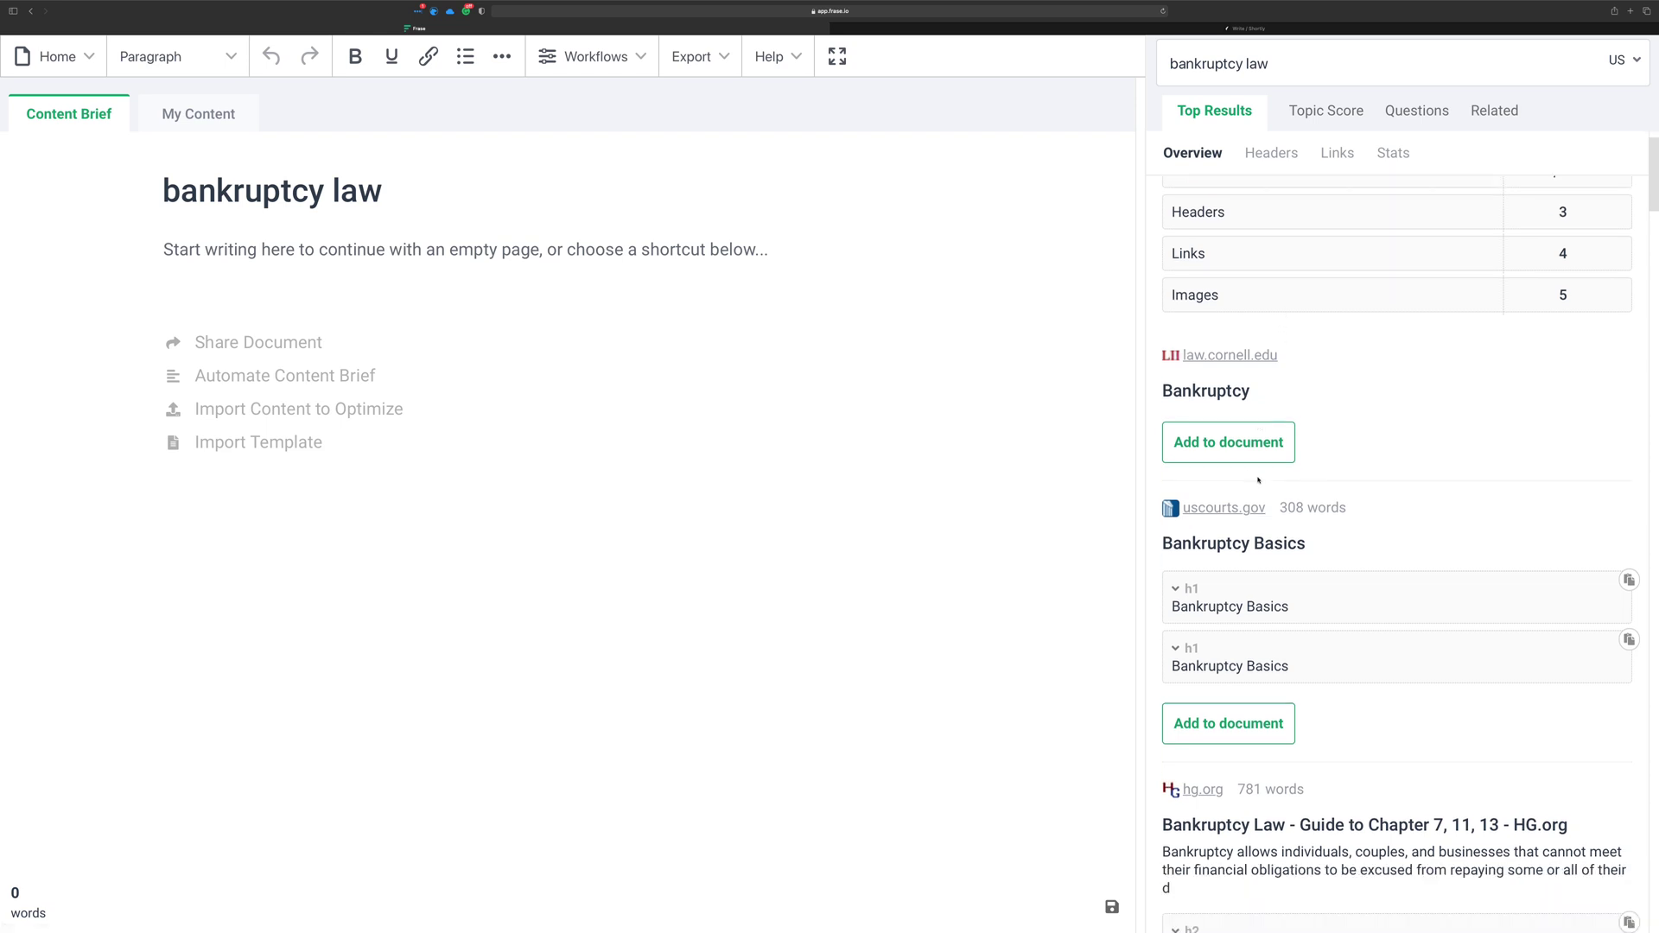
{"action": "scroll", "coordinate": [1258, 479], "scroll_direction": "down", "scroll_amount": 5}
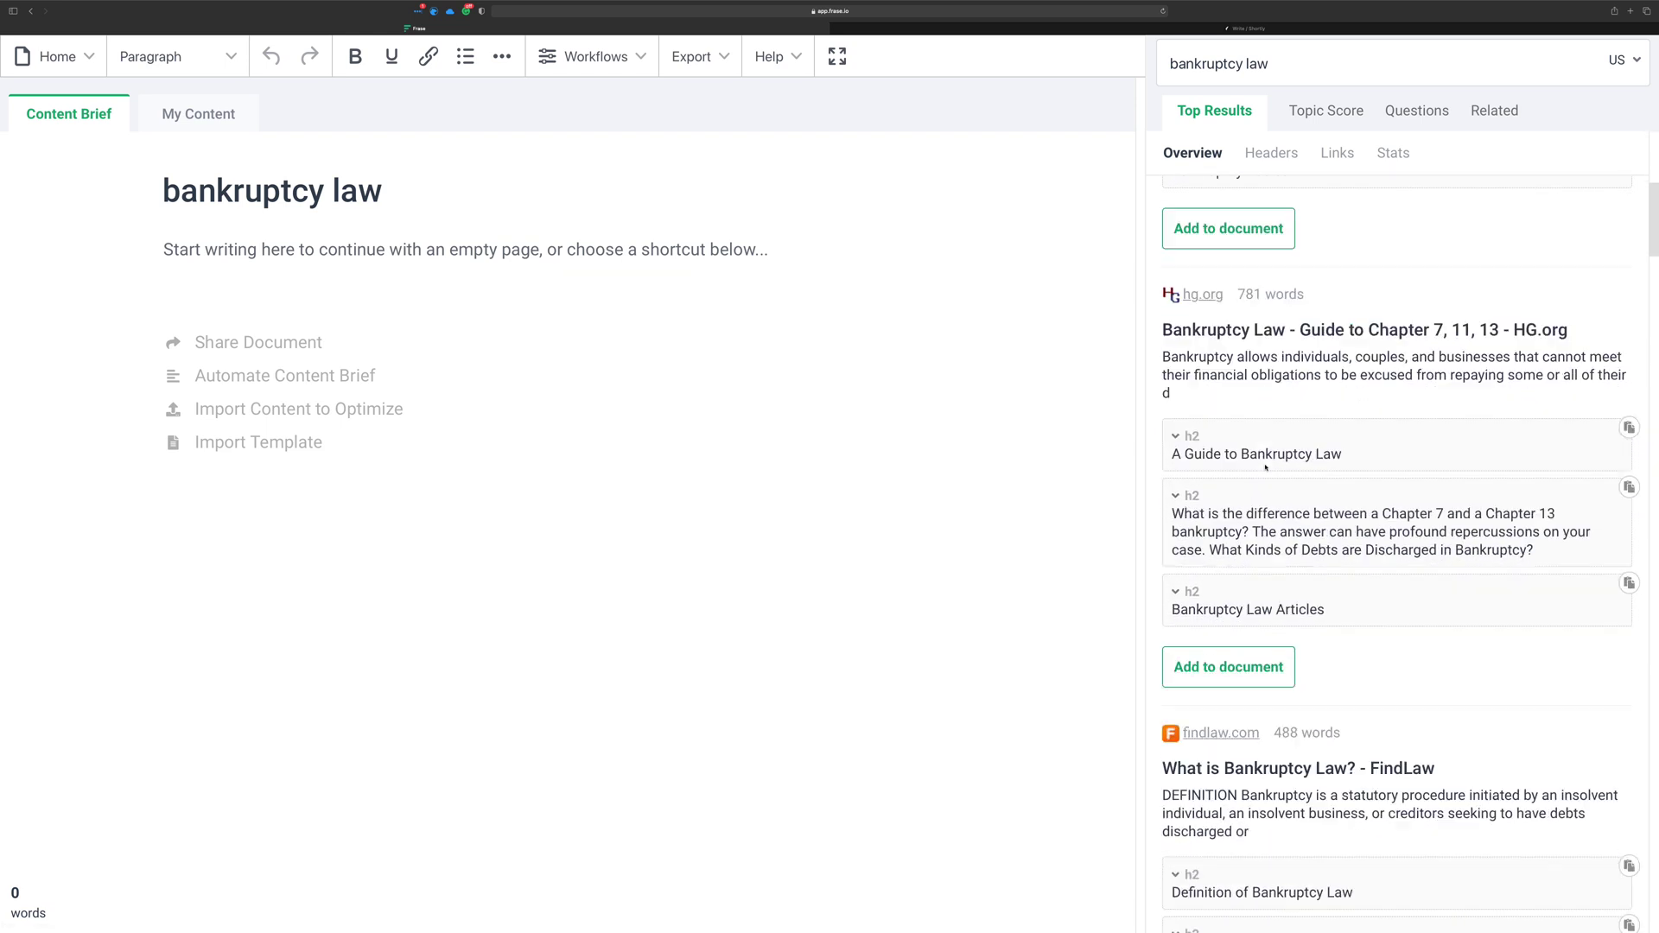
Review competitors' headers, expanding and collapsing HG.org's 'A Guide to Bankruptcy Law' header
{"action": "left_click", "coordinate": [1258, 396]}
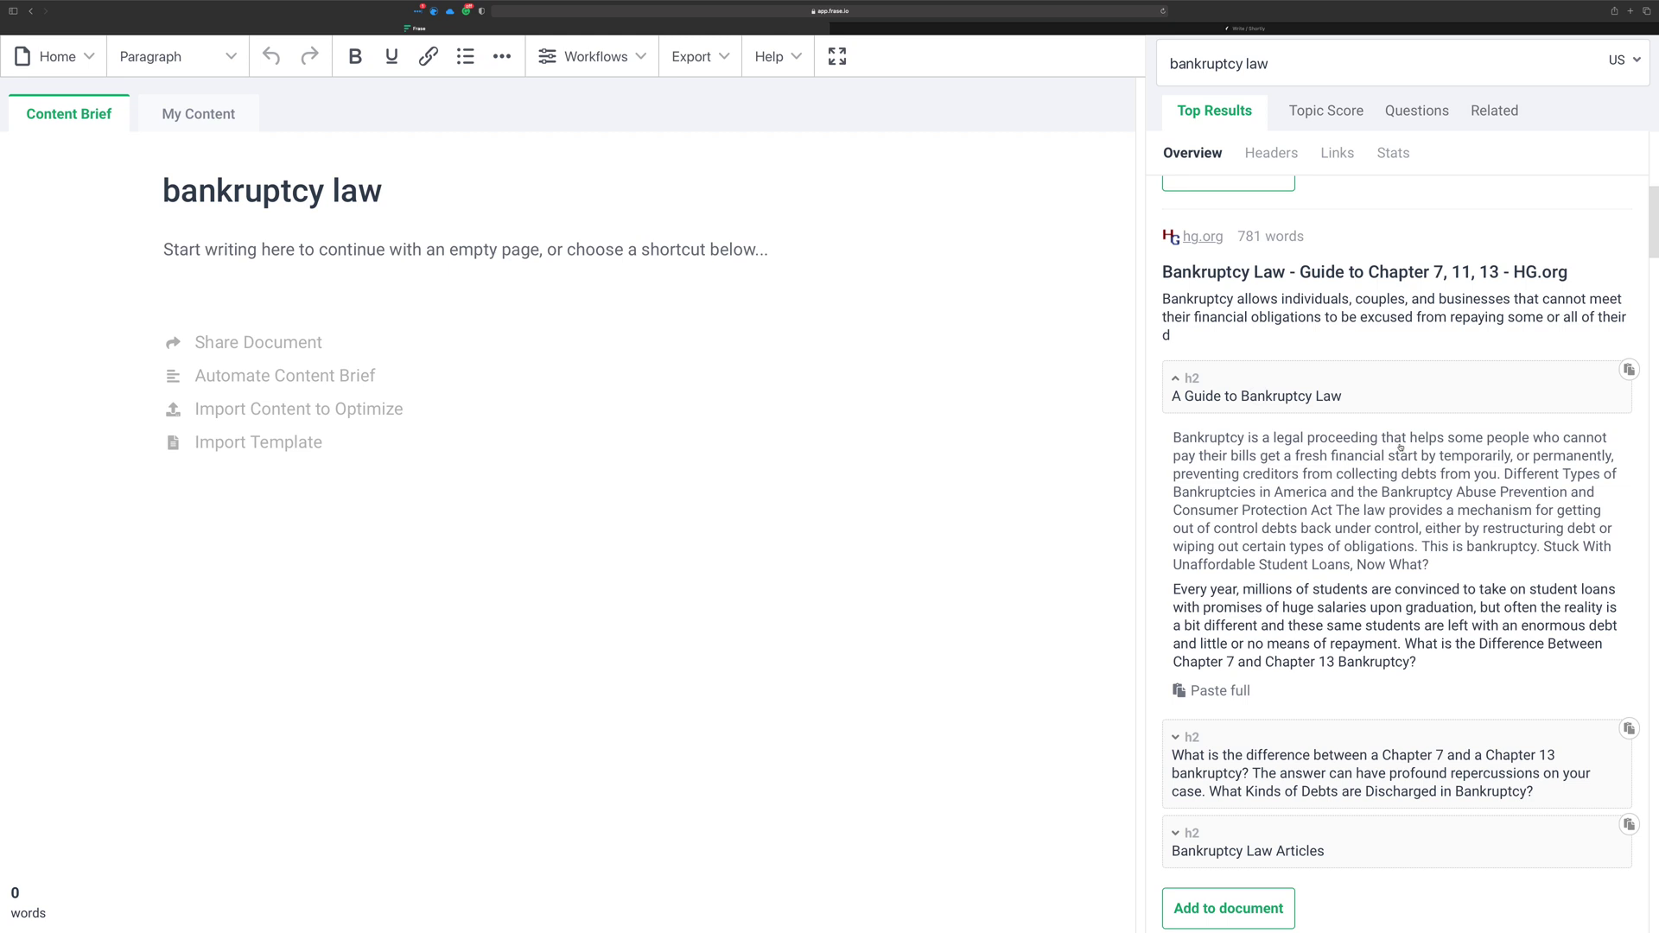
{"action": "left_click", "coordinate": [1290, 395]}
{"action": "scroll", "coordinate": [1290, 406], "scroll_direction": "down", "scroll_amount": 3}
{"action": "scroll", "coordinate": [1293, 407], "scroll_direction": "down", "scroll_amount": 3}
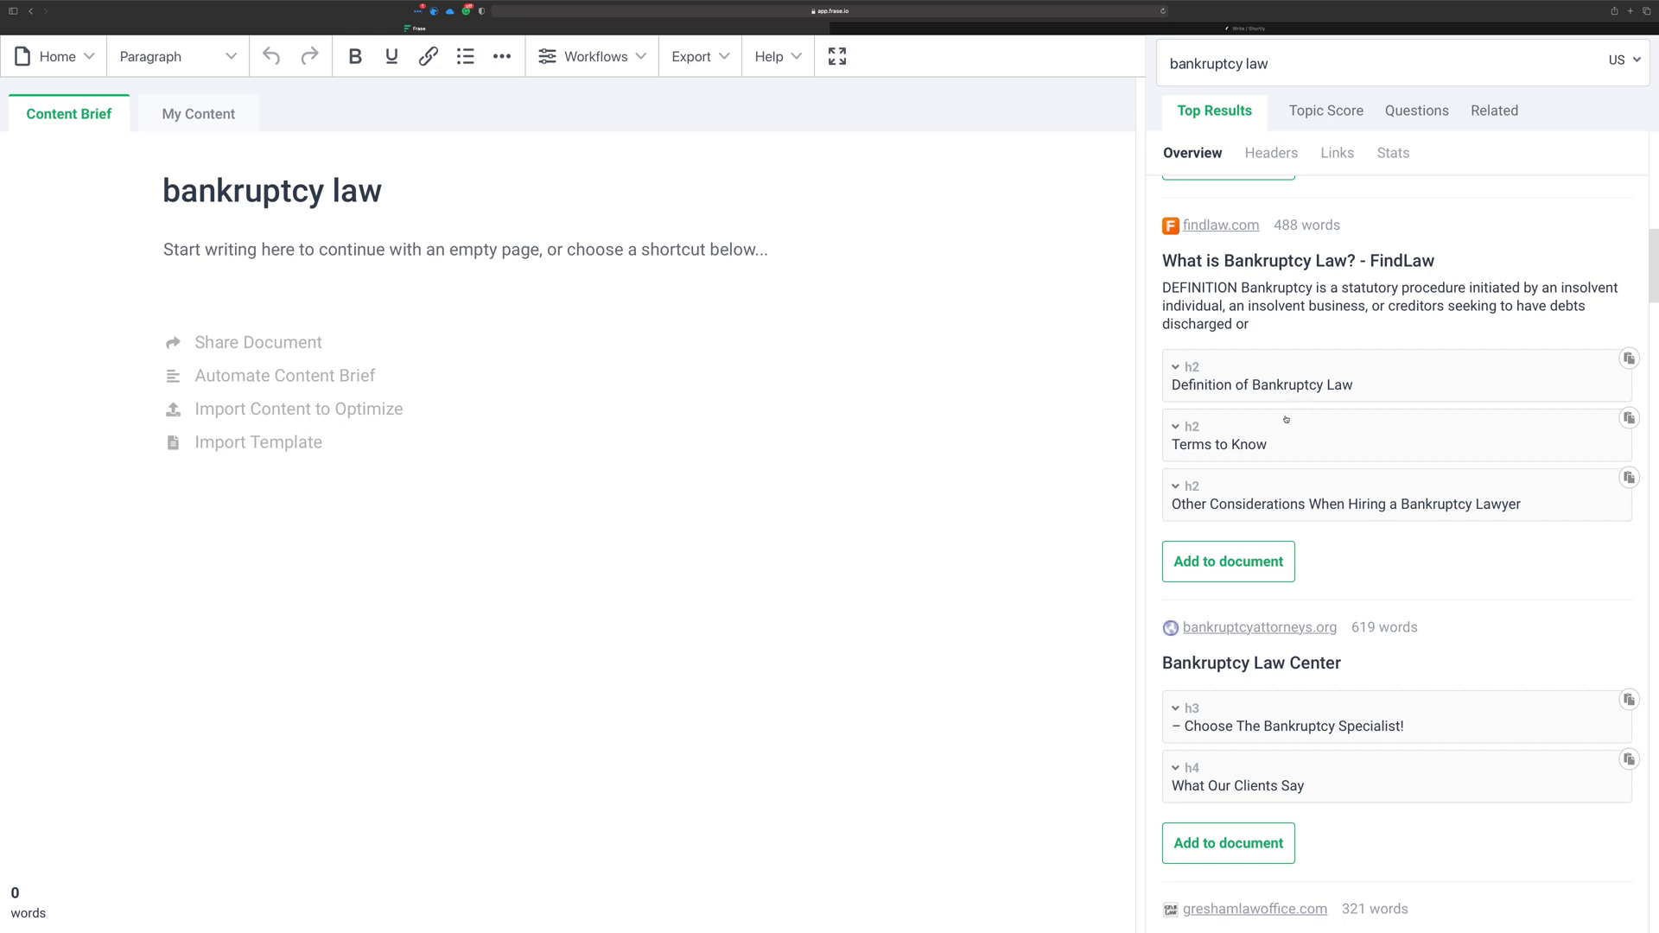
{"action": "scroll", "coordinate": [1287, 380], "scroll_direction": "up", "scroll_amount": 6}
{"action": "scroll", "coordinate": [1279, 343], "scroll_direction": "up", "scroll_amount": 7}
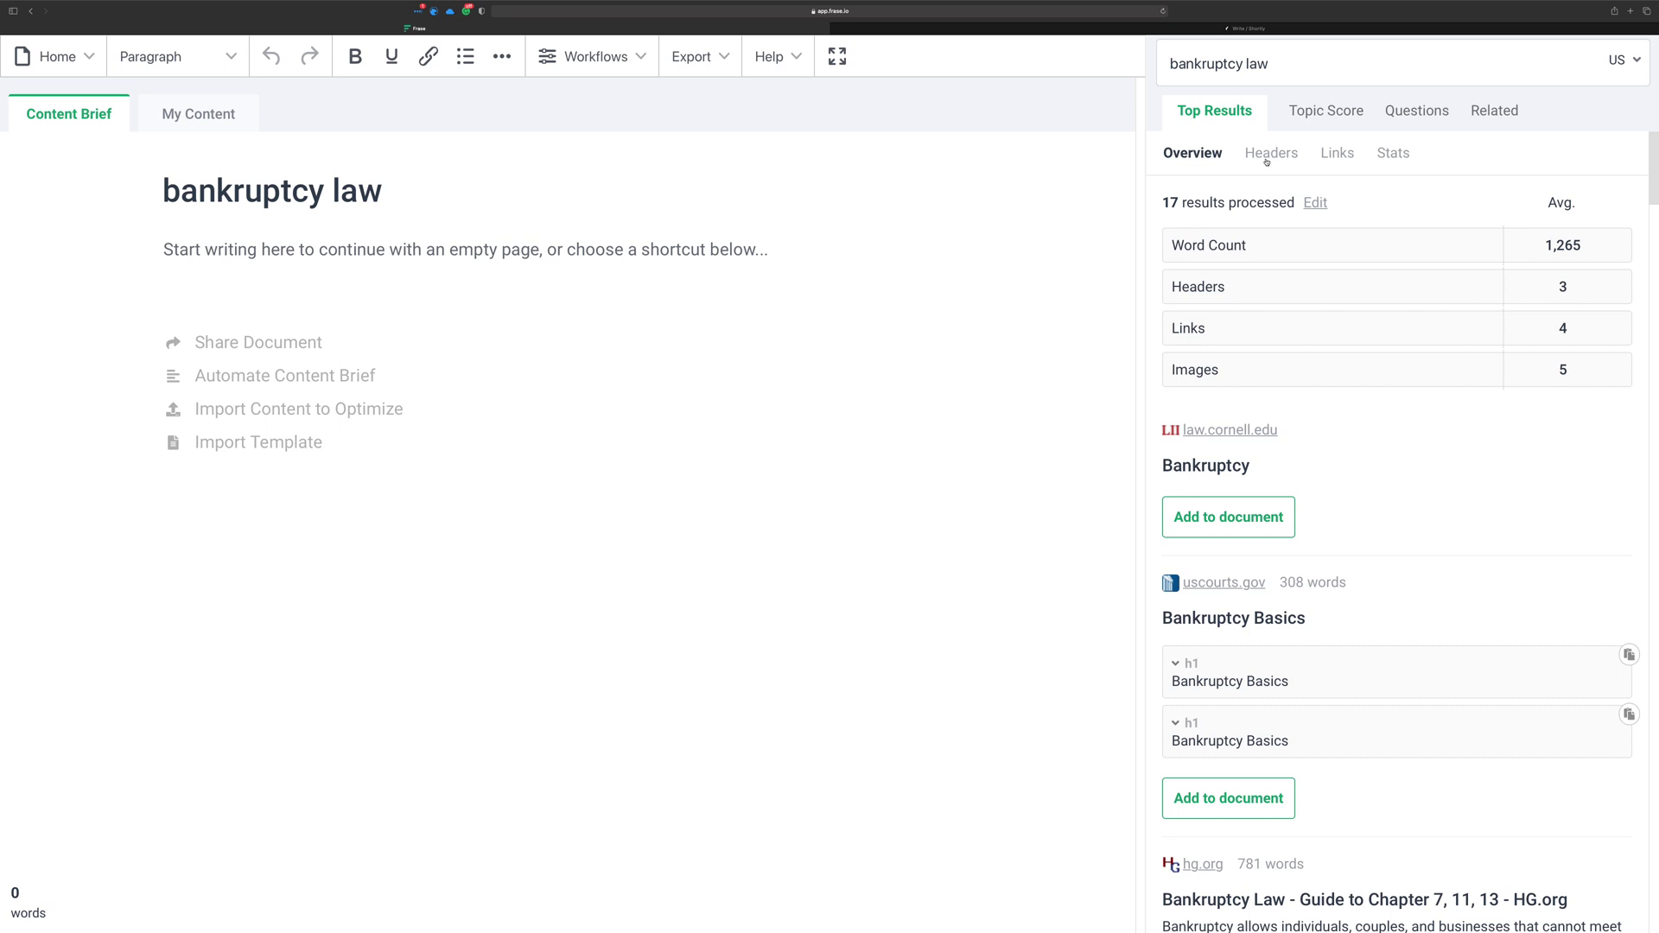
Show the Topic Score list, rating the empty document 0% on Bankruptcy, Debt, Chapters and Creditors
{"action": "left_click", "coordinate": [1323, 112]}
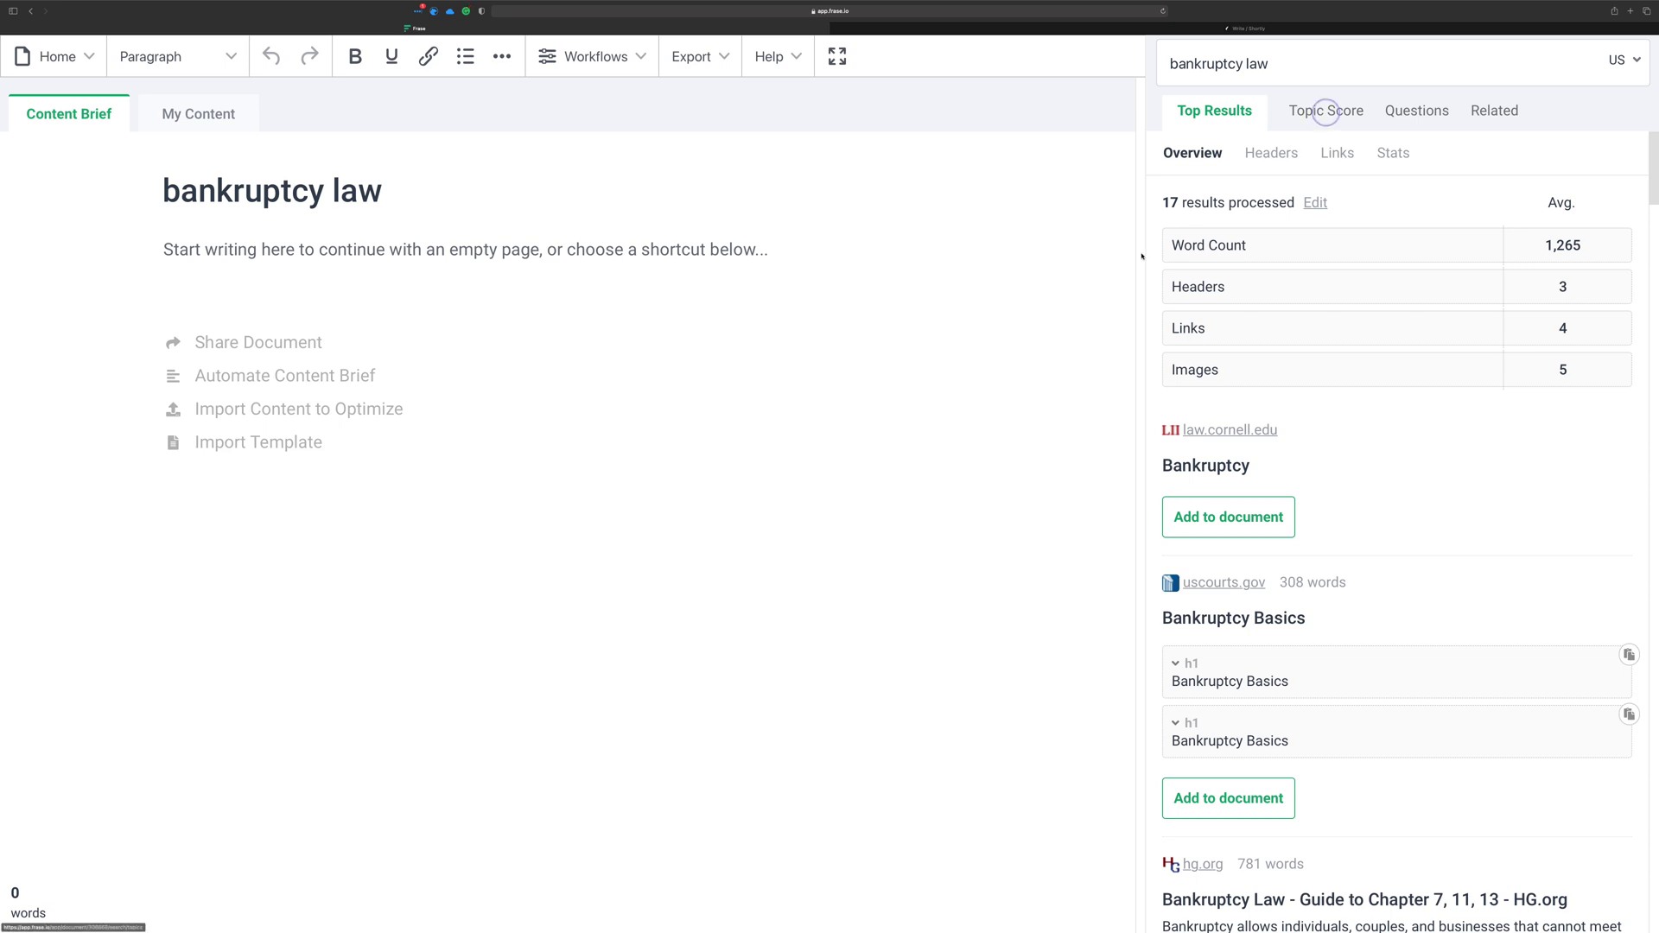
{"action": "scroll", "coordinate": [1382, 250], "scroll_direction": "down", "scroll_amount": 2}
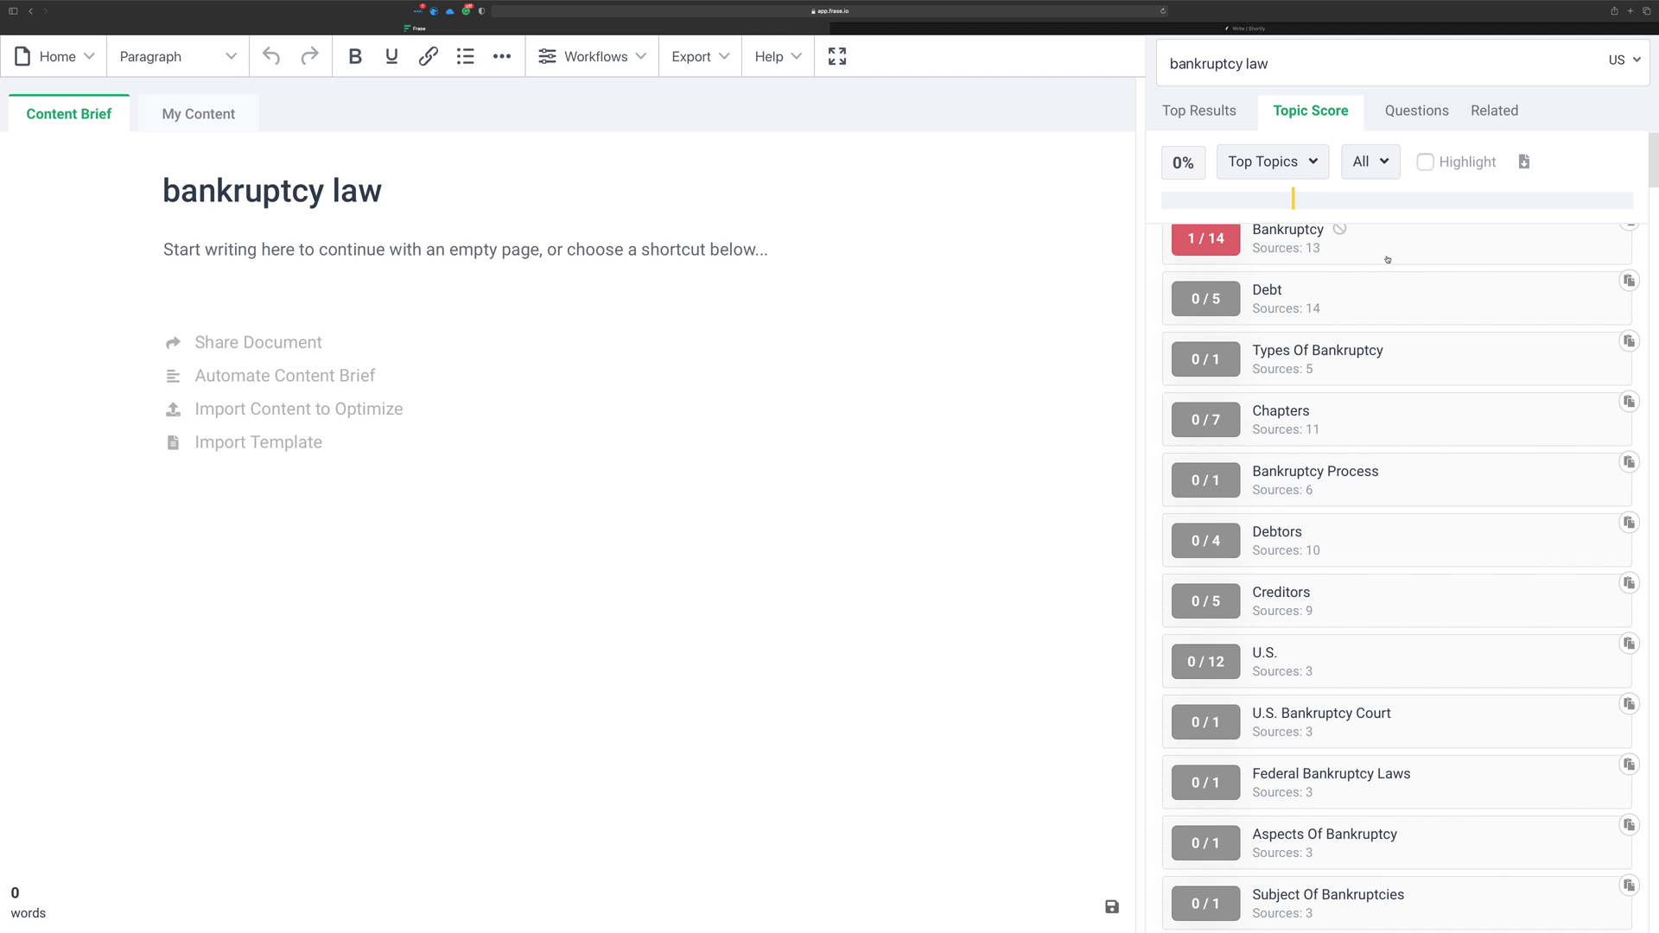
{"action": "scroll", "coordinate": [1378, 419], "scroll_direction": "down", "scroll_amount": 2}
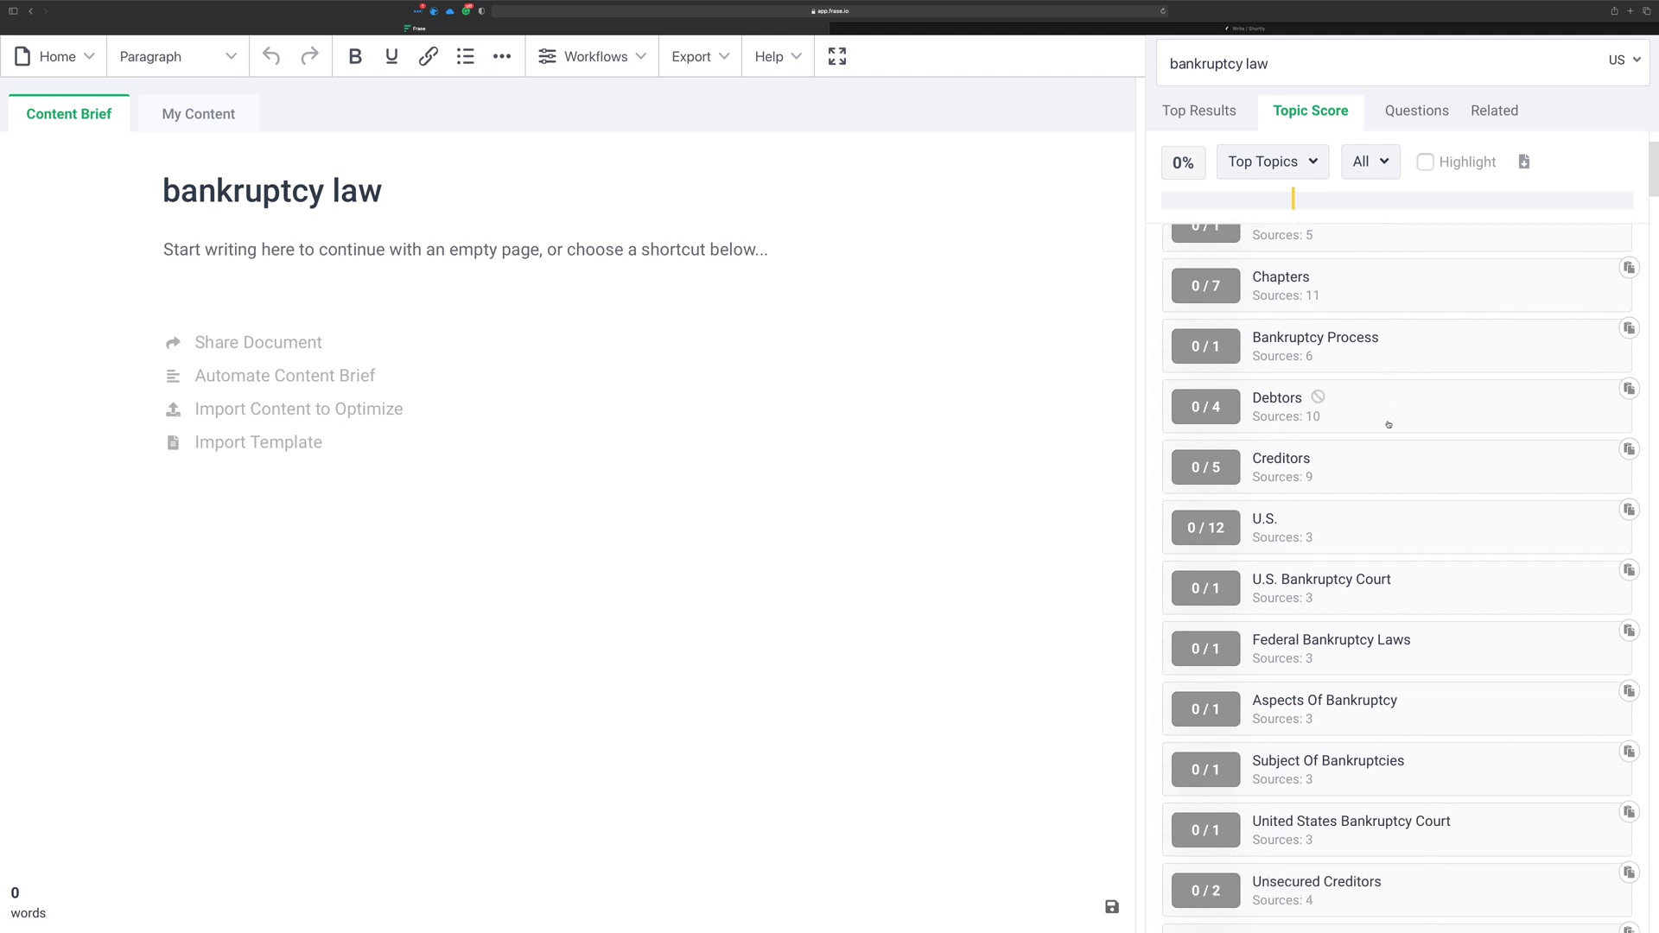
{"action": "scroll", "coordinate": [1375, 423], "scroll_direction": "down", "scroll_amount": 5}
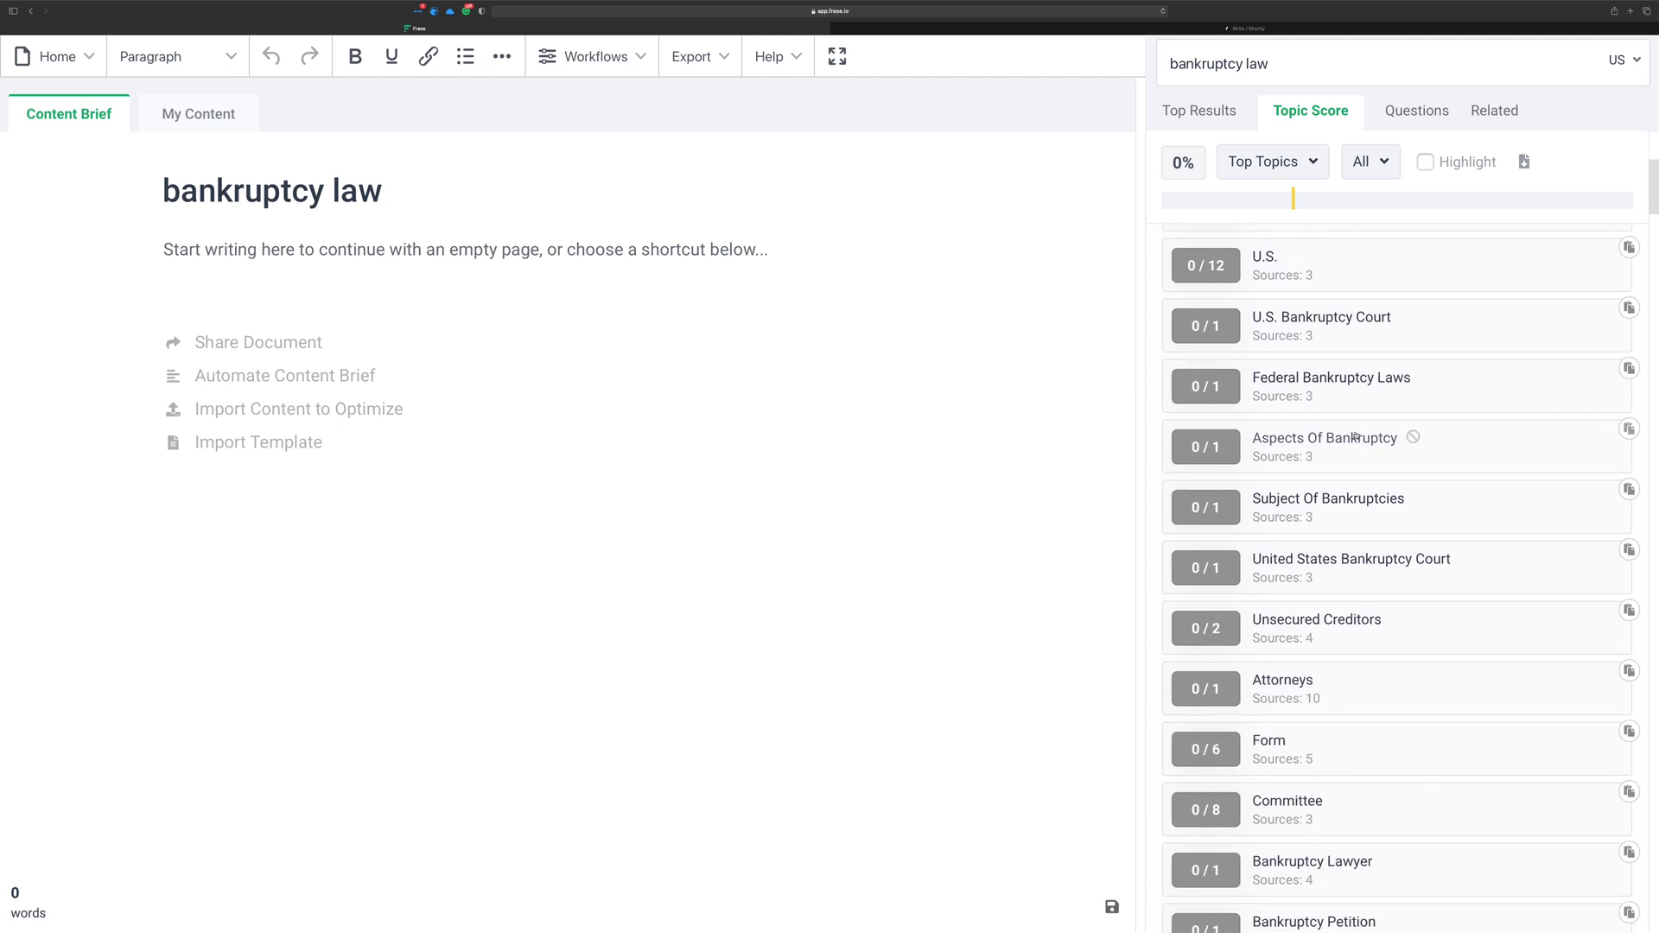
{"action": "scroll", "coordinate": [1339, 432], "scroll_direction": "up", "scroll_amount": 3}
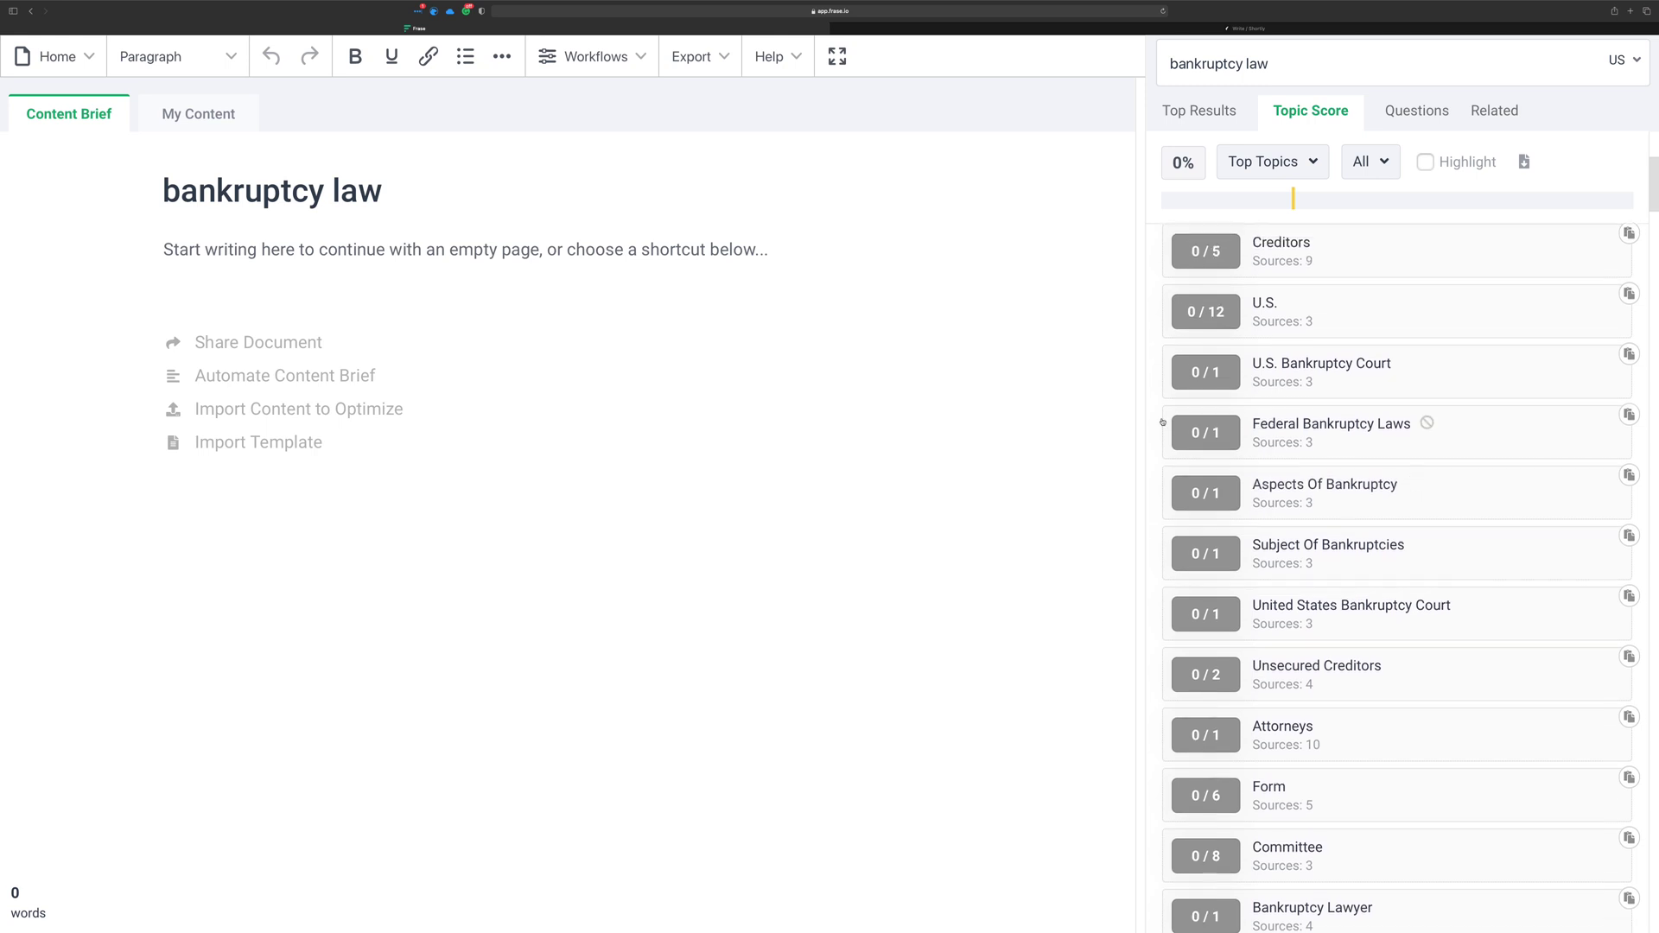
Copy the whole Shortly AI article into Frase's My Content, reaching 570 words and 29%
{"action": "left_click", "coordinate": [934, 29]}
{"action": "key", "text": "super+a"}
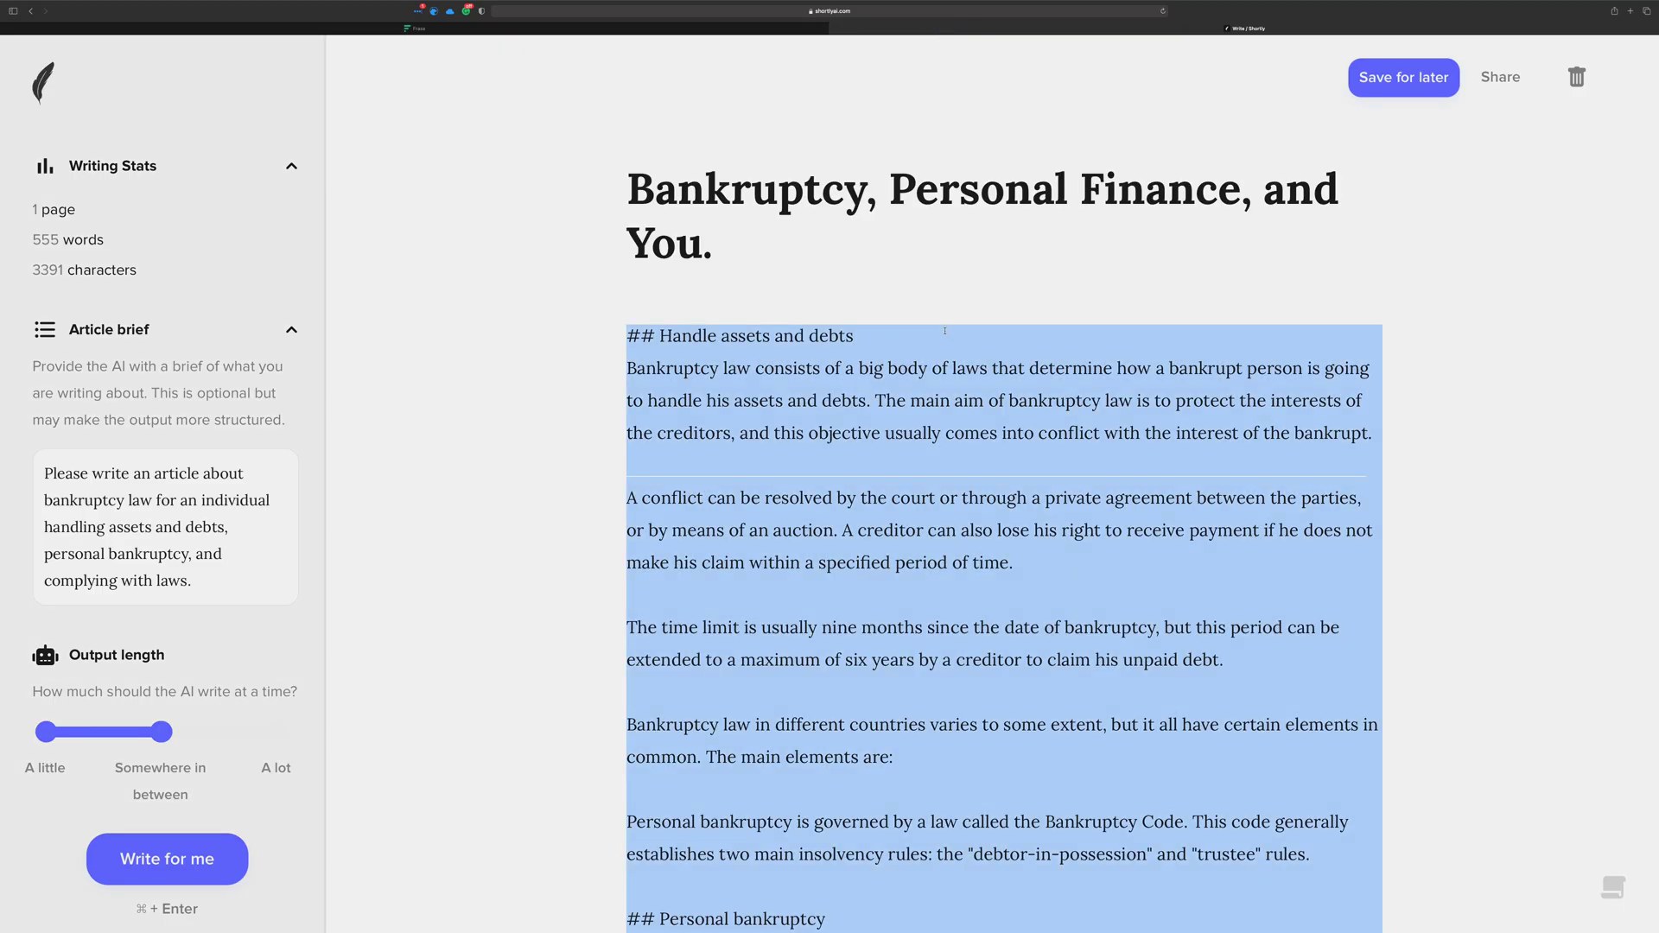
{"action": "left_click", "coordinate": [396, 27]}
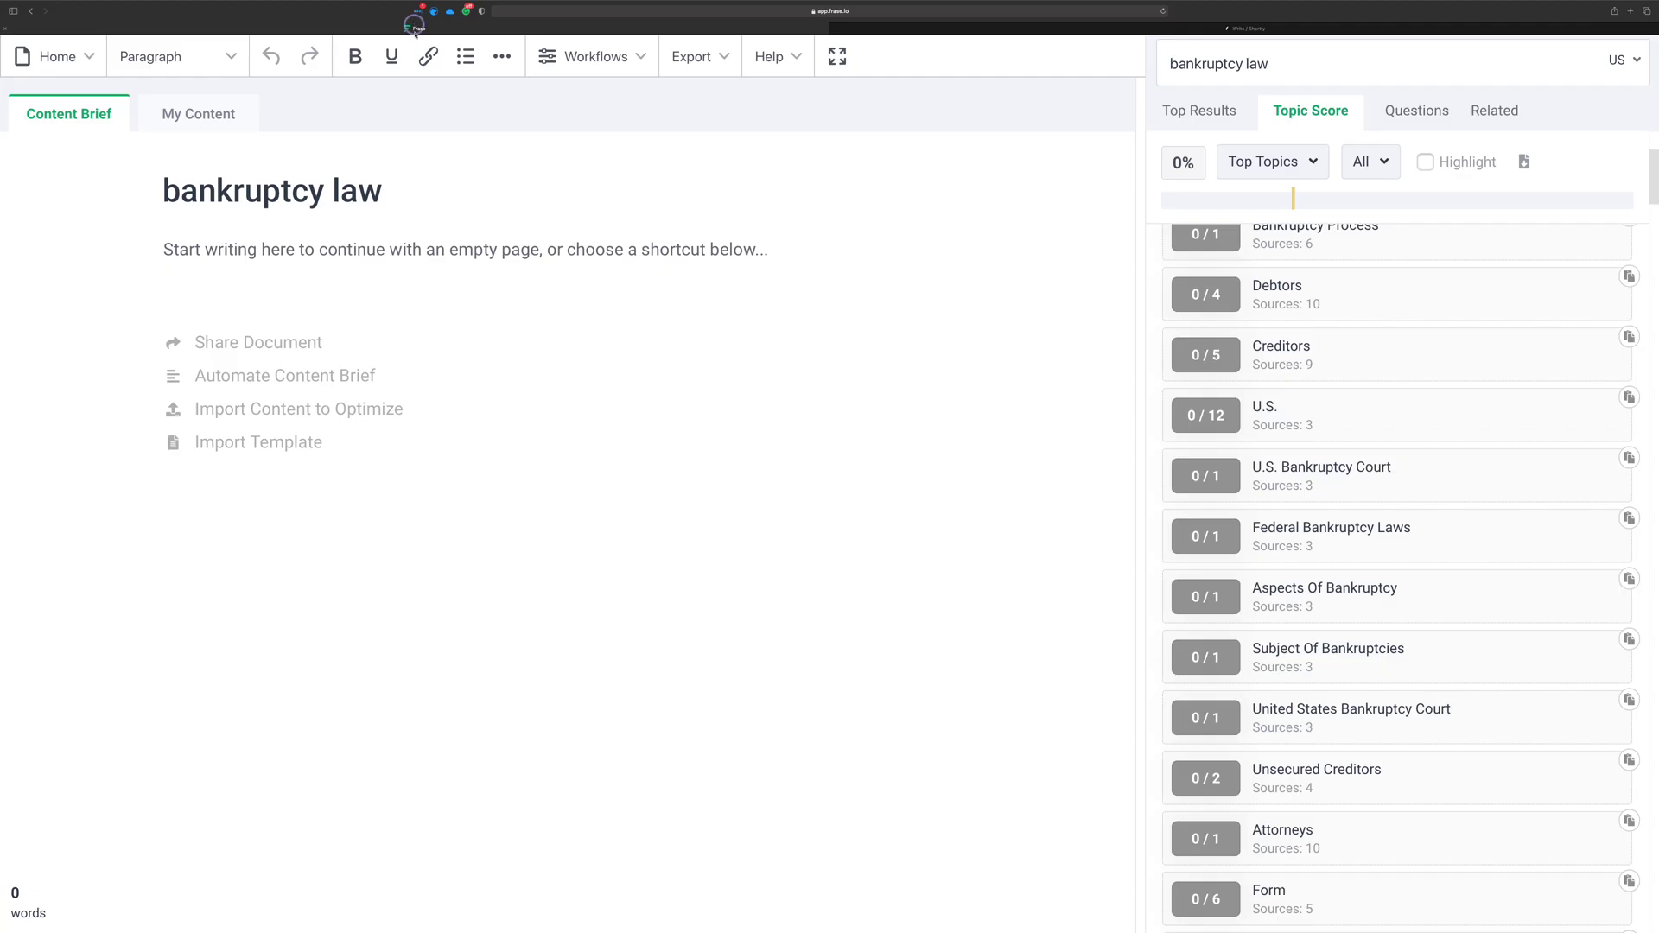
{"action": "left_click", "coordinate": [212, 109]}
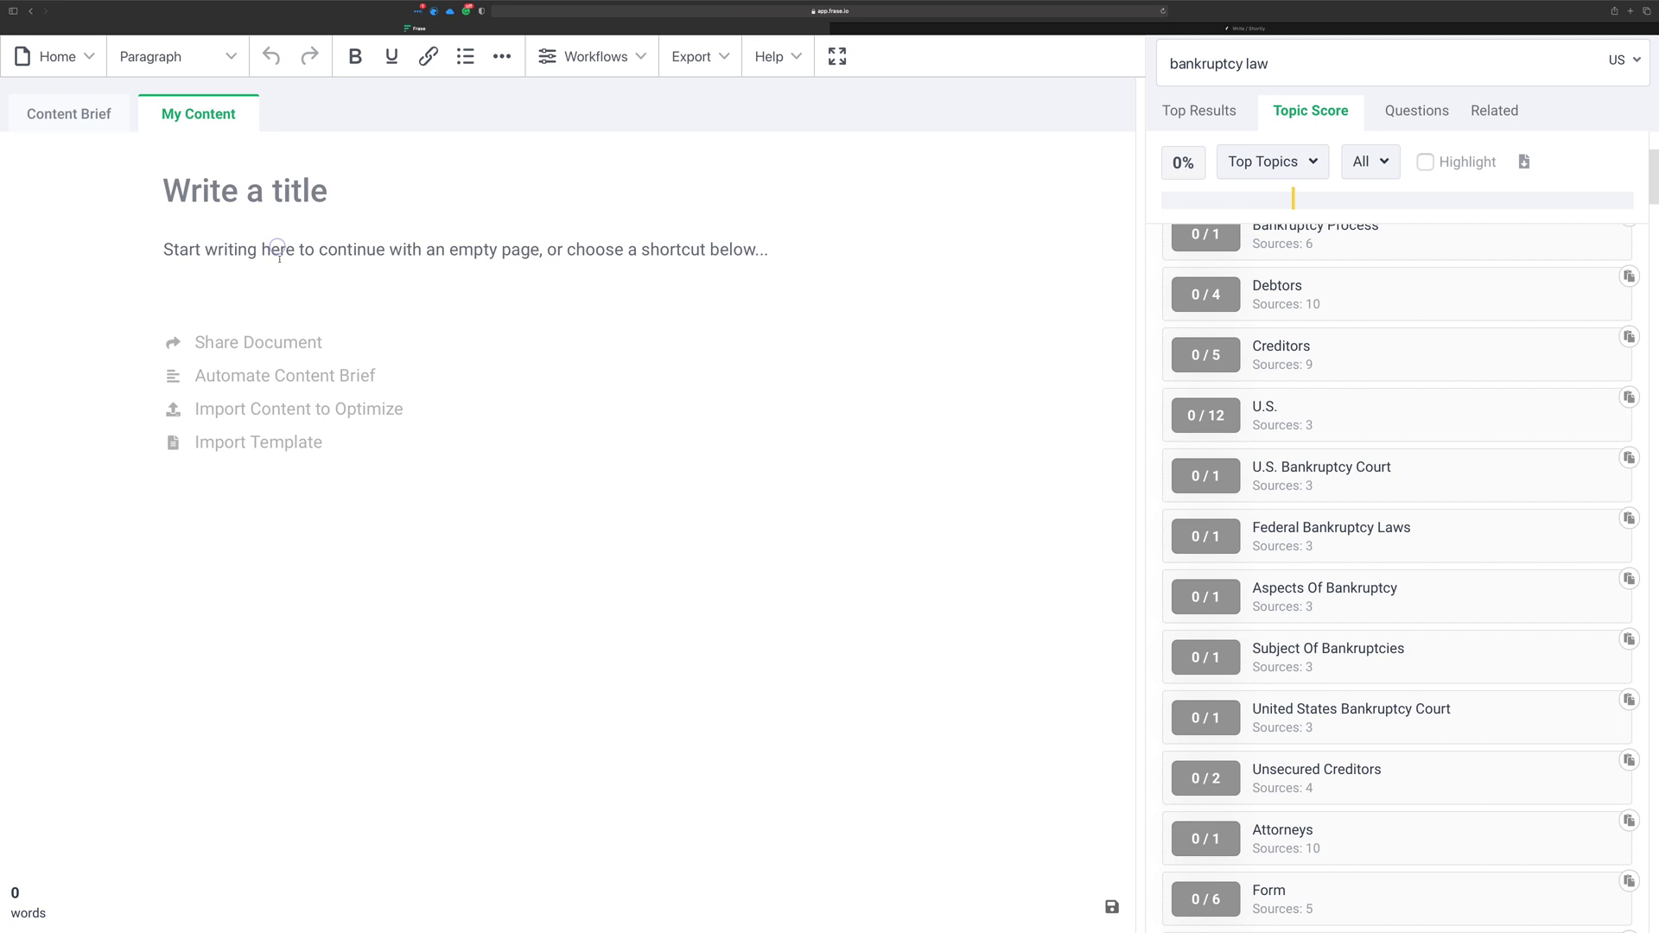
{"action": "key", "text": "super+v"}
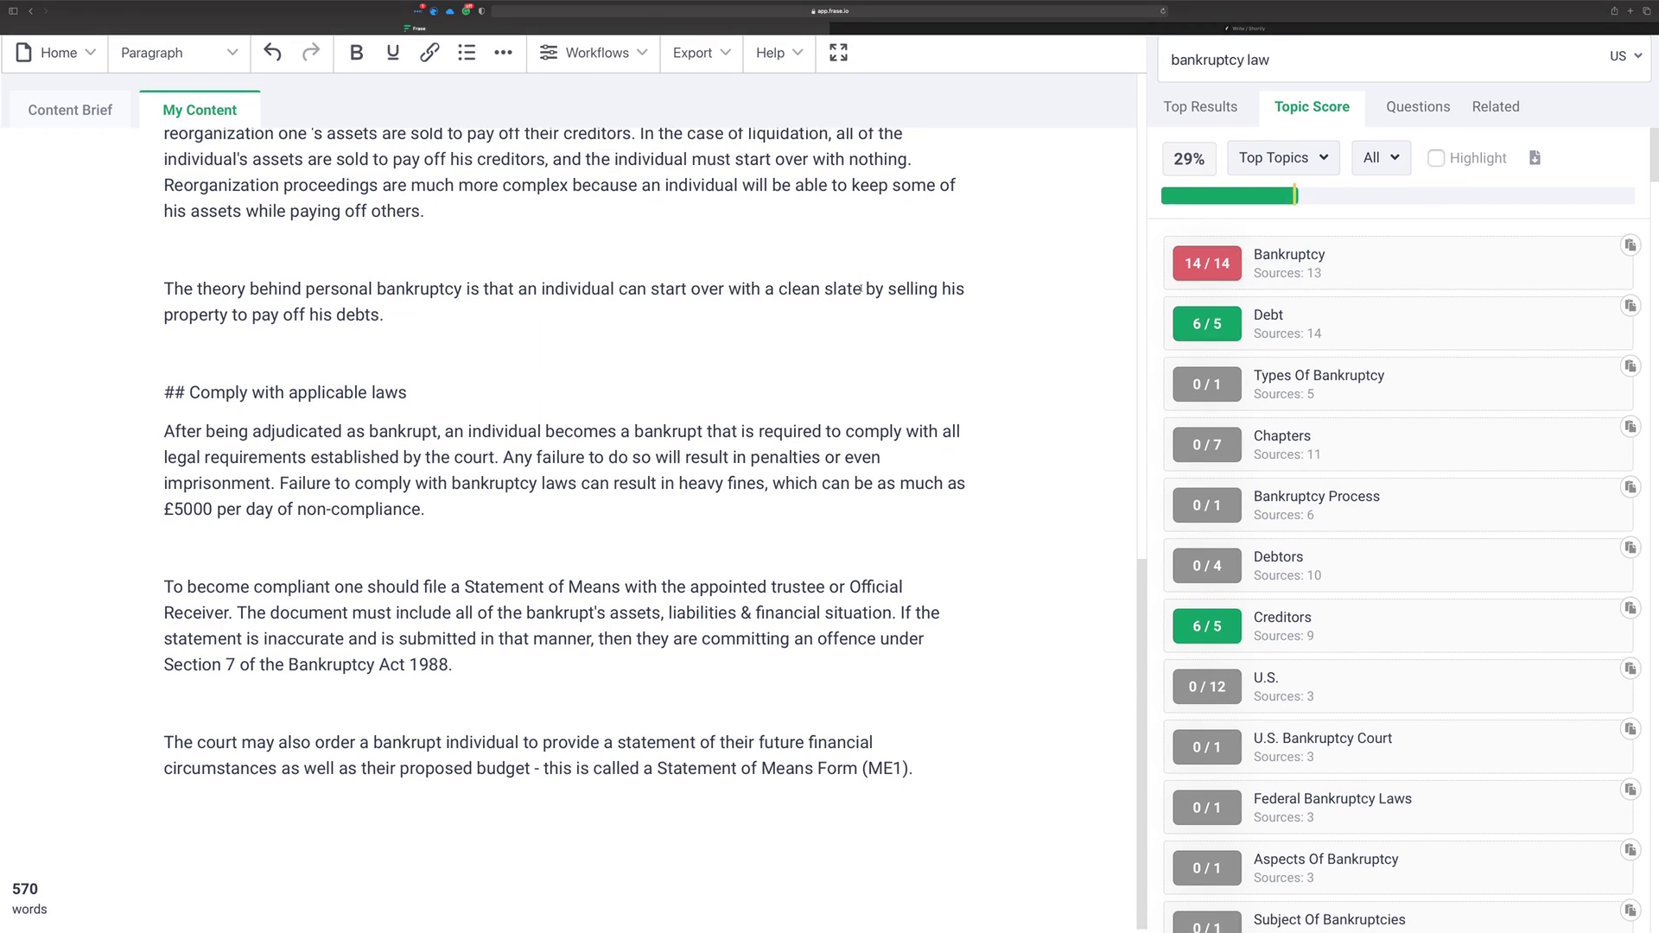
{"action": "scroll", "coordinate": [873, 311], "scroll_direction": "up", "scroll_amount": 15}
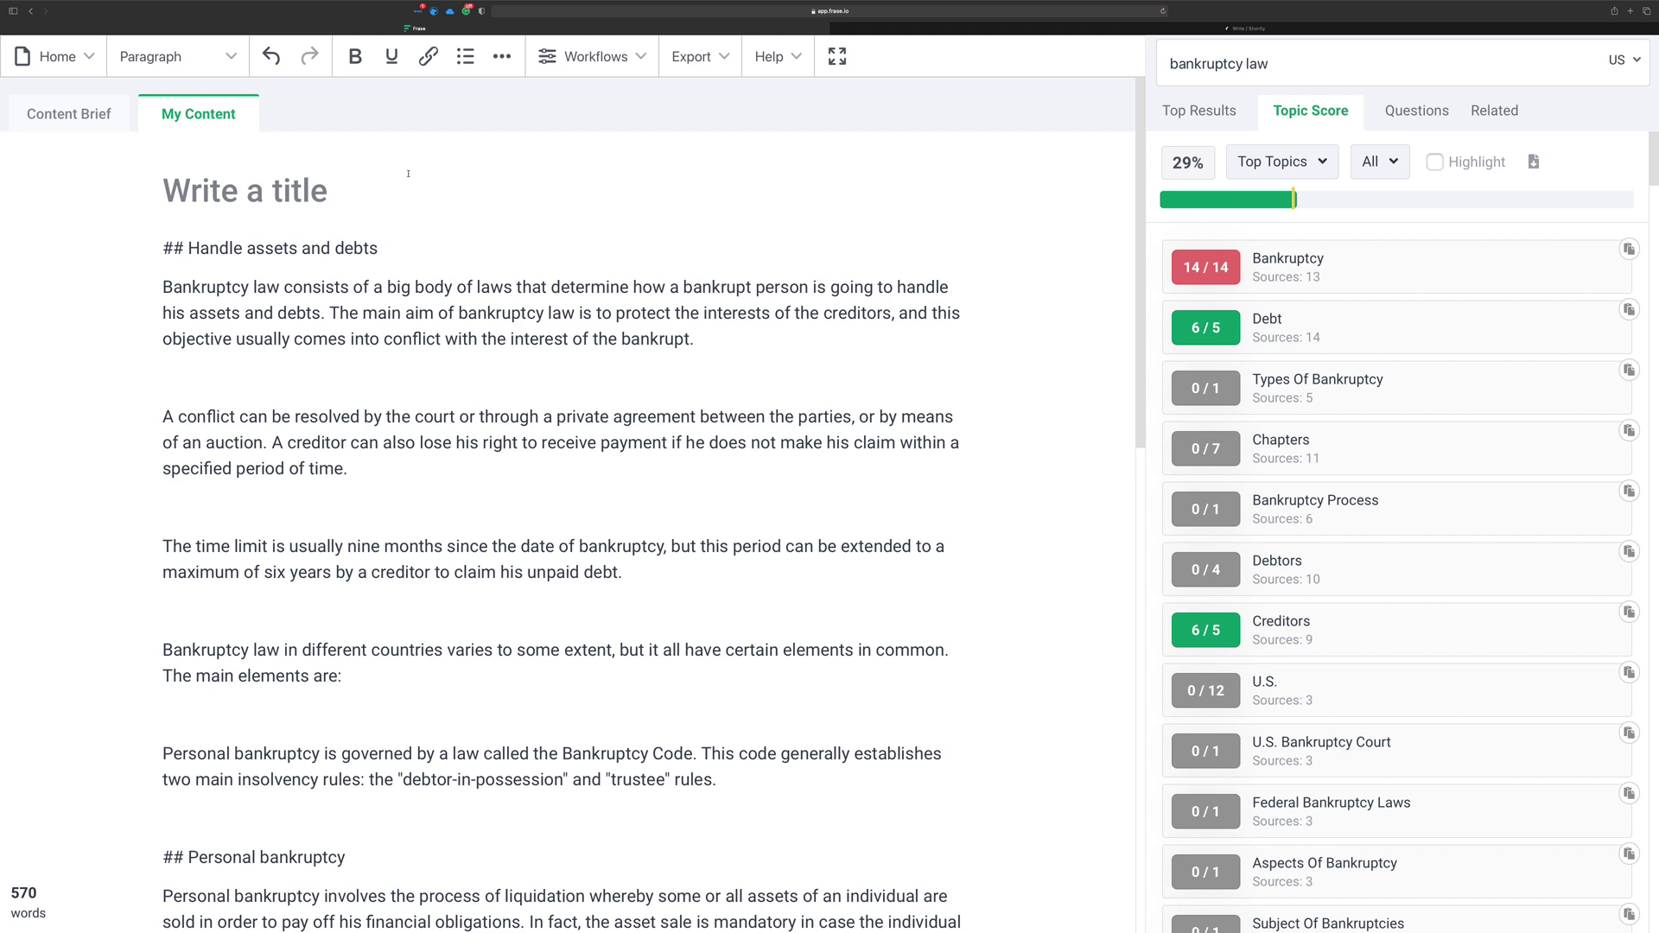
{"action": "left_click", "coordinate": [76, 113]}
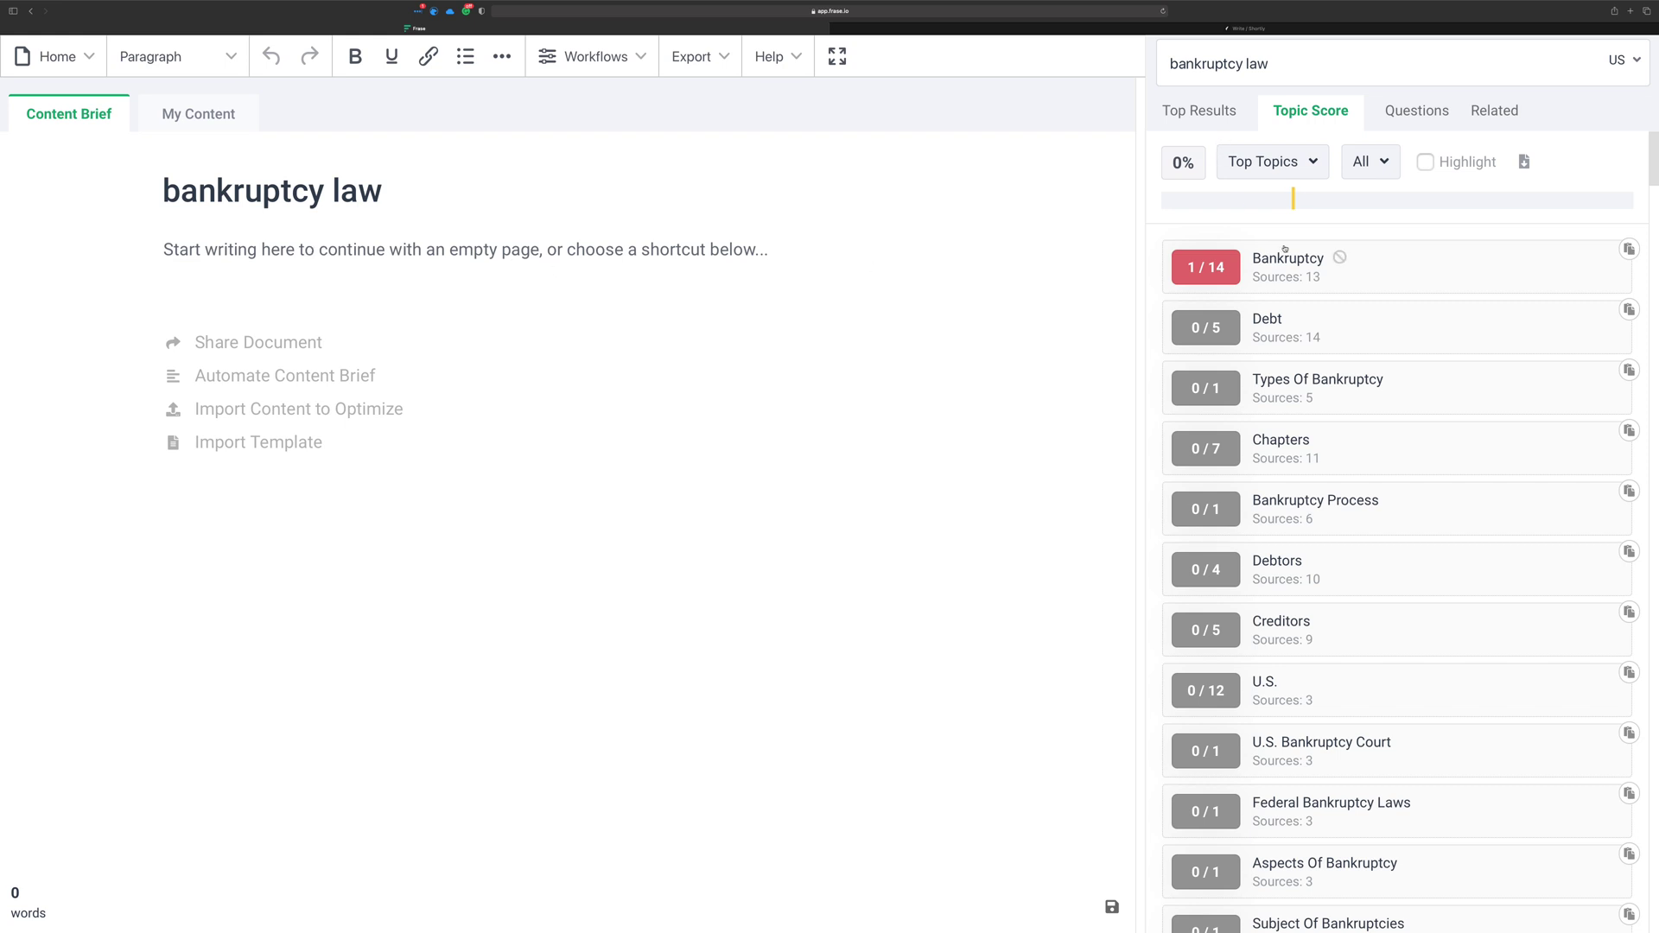
{"action": "left_click", "coordinate": [1304, 163]}
{"action": "left_click", "coordinate": [1277, 233]}
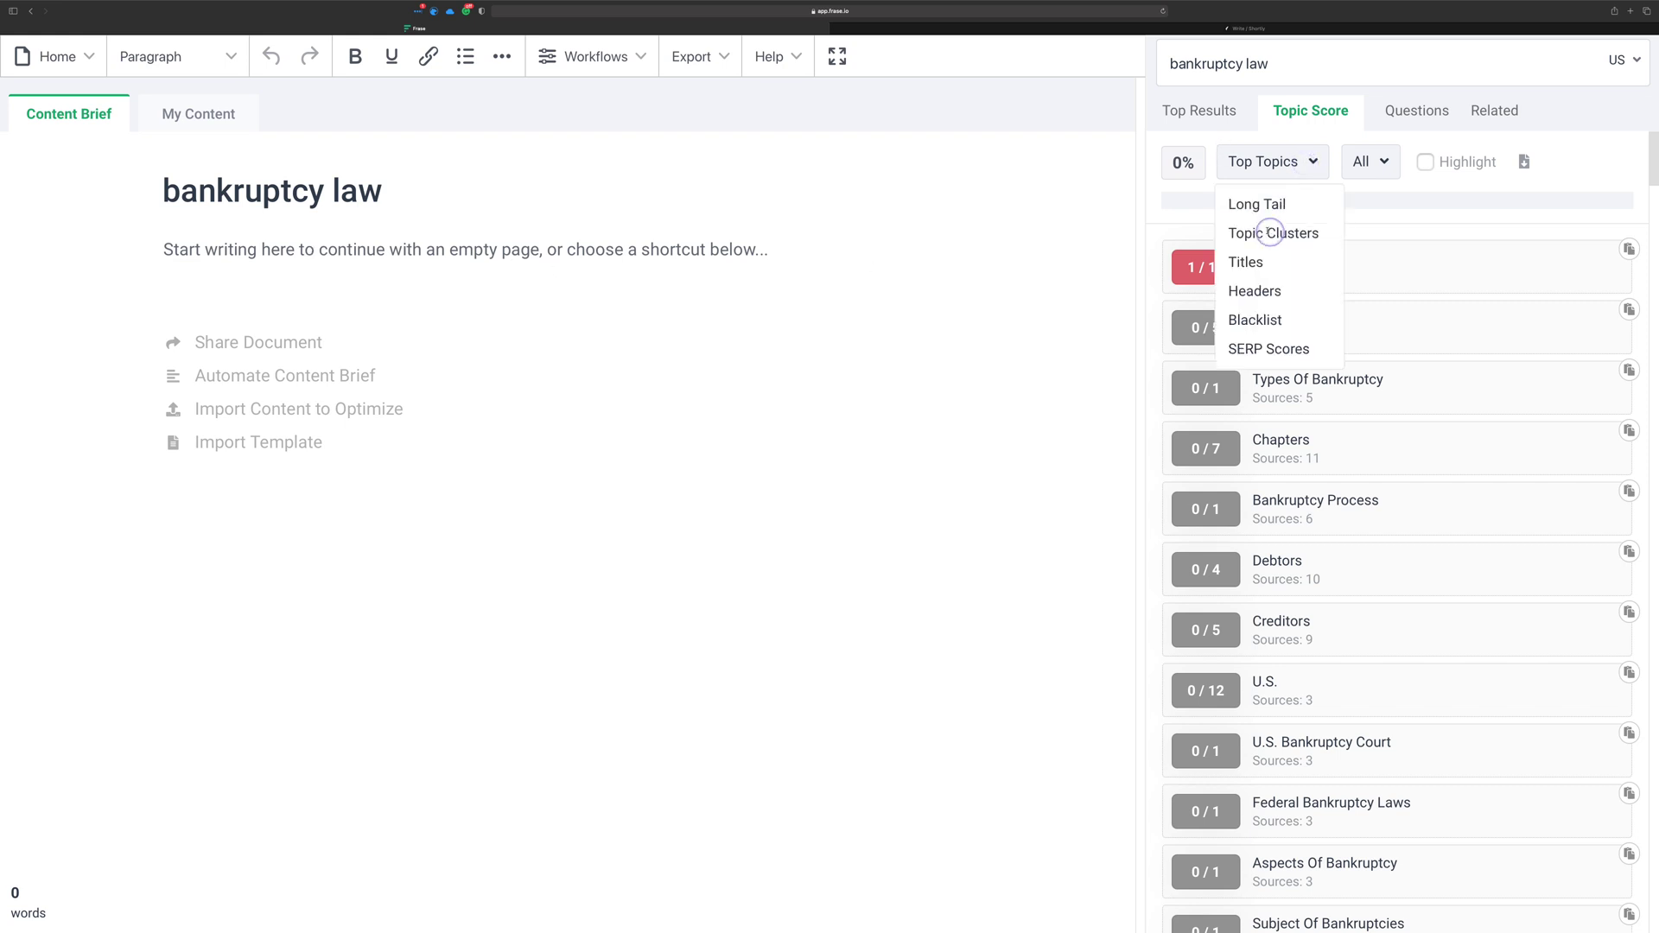
{"action": "left_click", "coordinate": [1327, 162]}
{"action": "left_click", "coordinate": [1270, 200]}
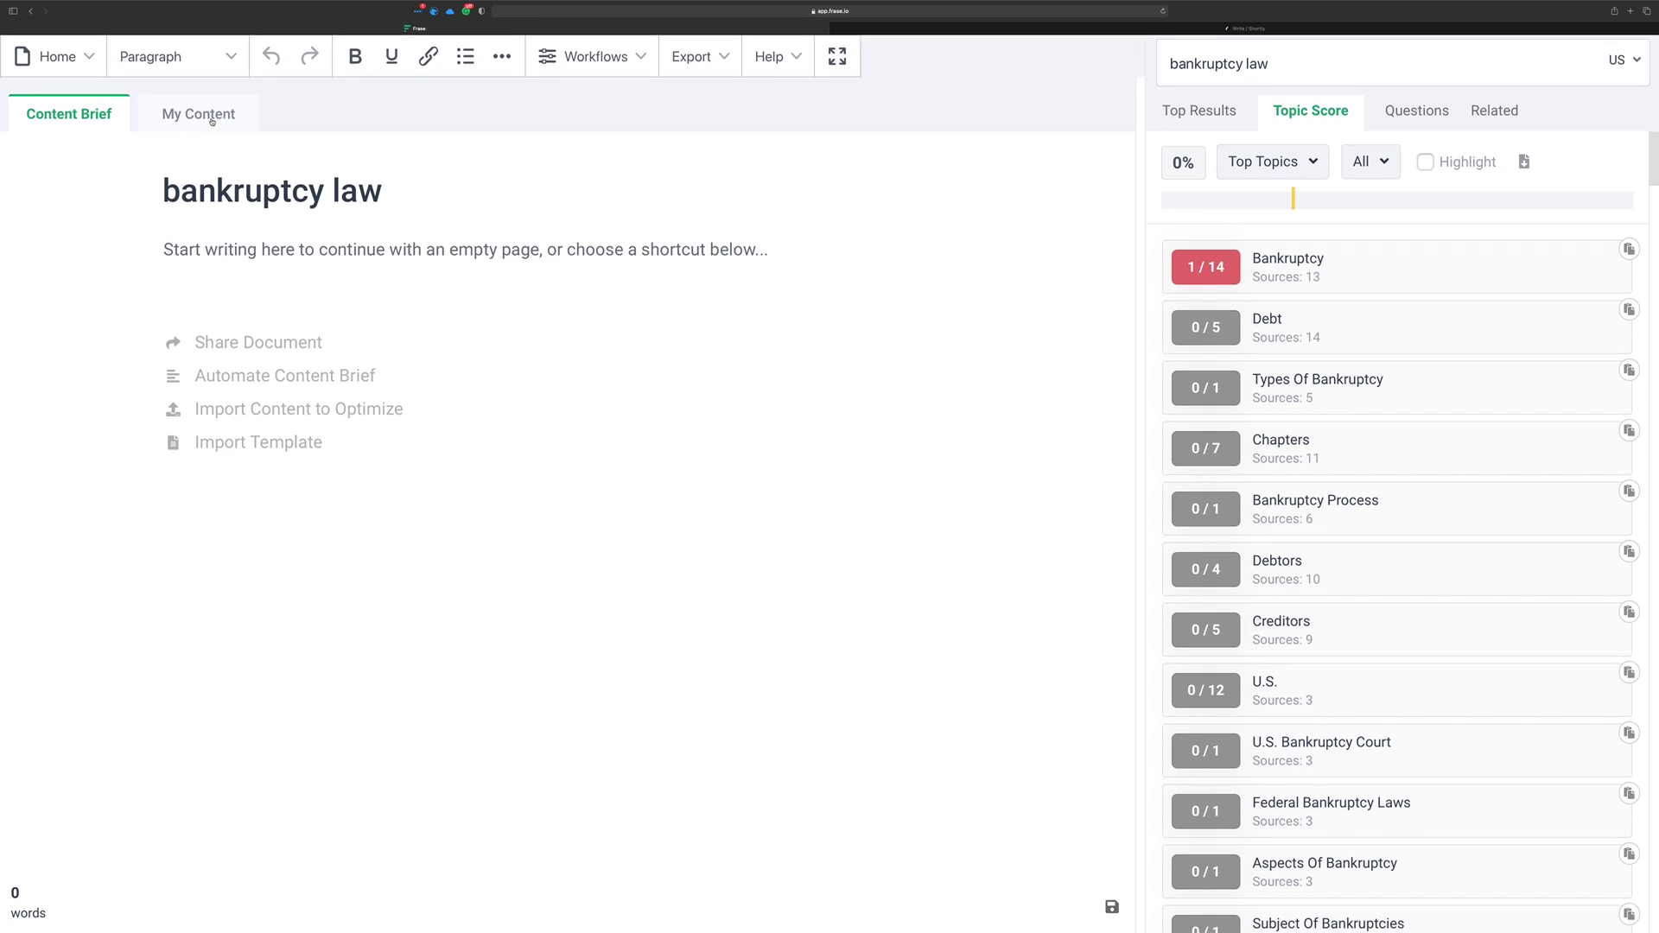
{"action": "scroll", "coordinate": [1306, 386], "scroll_direction": "down", "scroll_amount": 2}
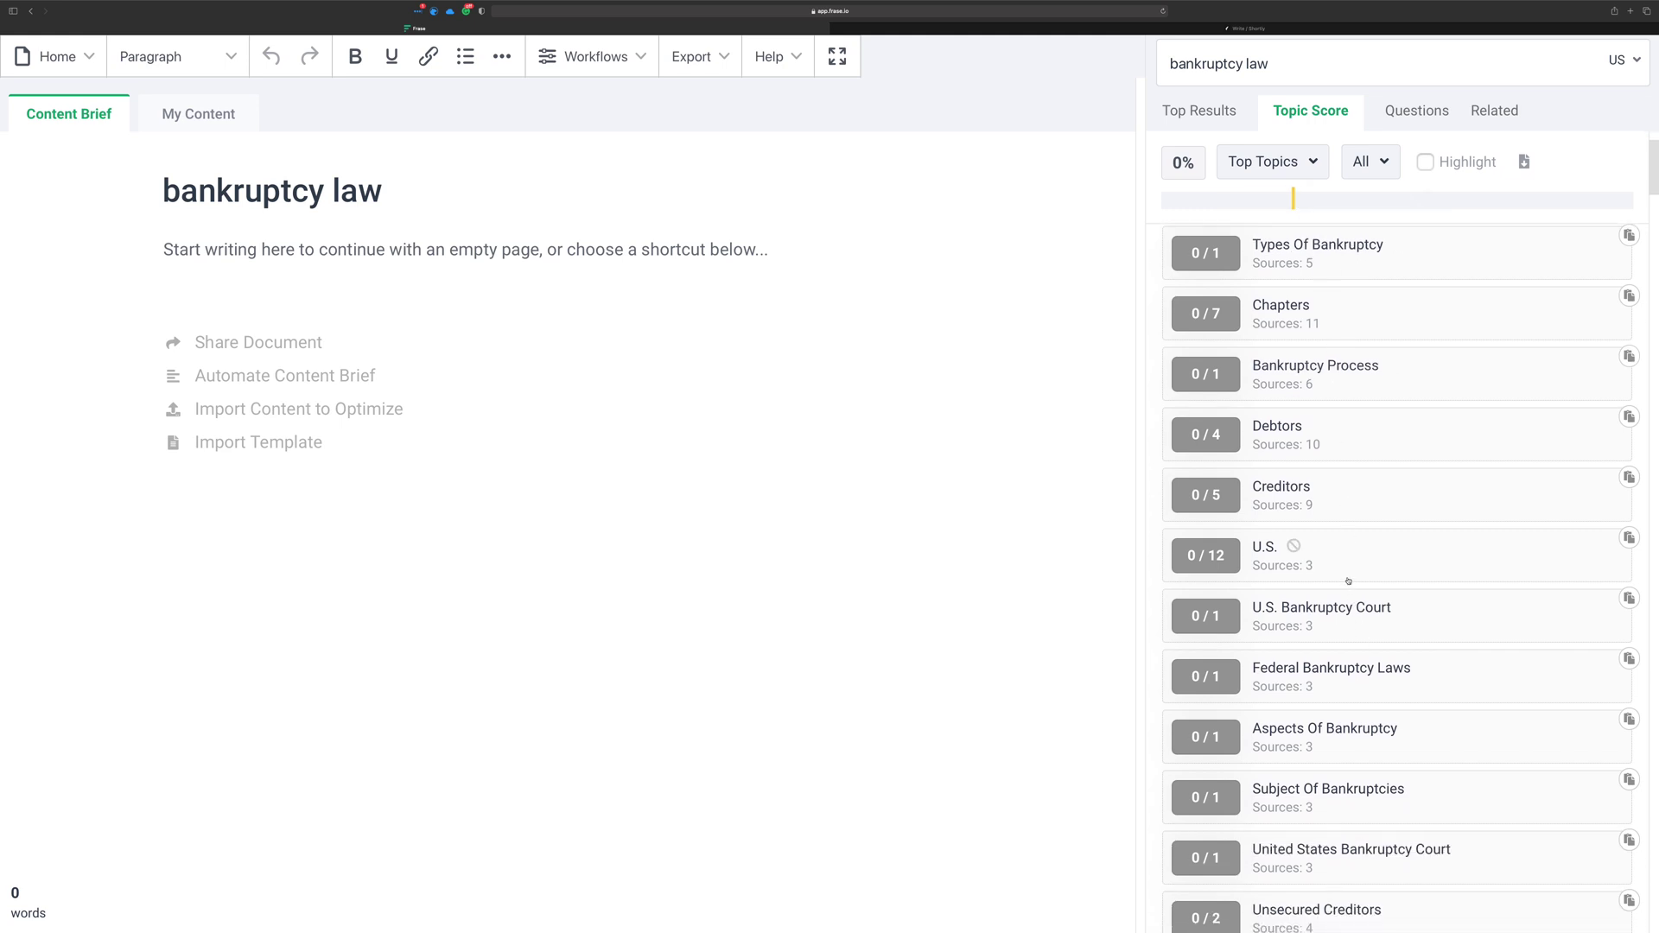
Deselect the Shortly article text, then show the 570-word pasted article in Frase's My Content editor
{"action": "left_click", "coordinate": [942, 28]}
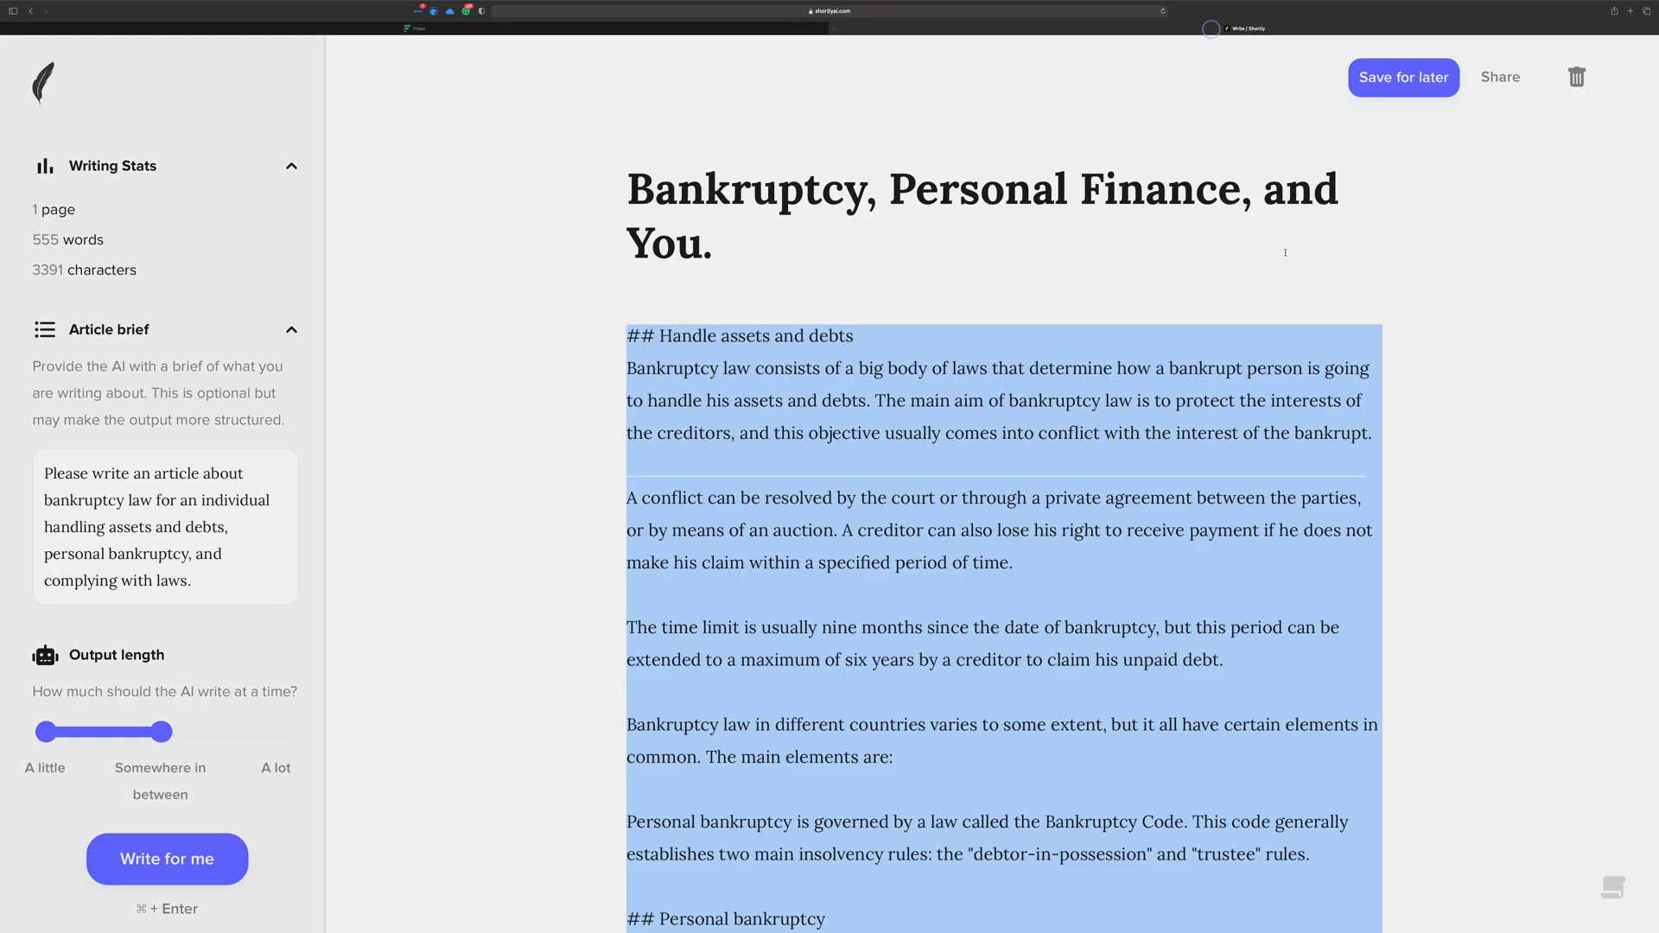
{"action": "left_click", "coordinate": [238, 480]}
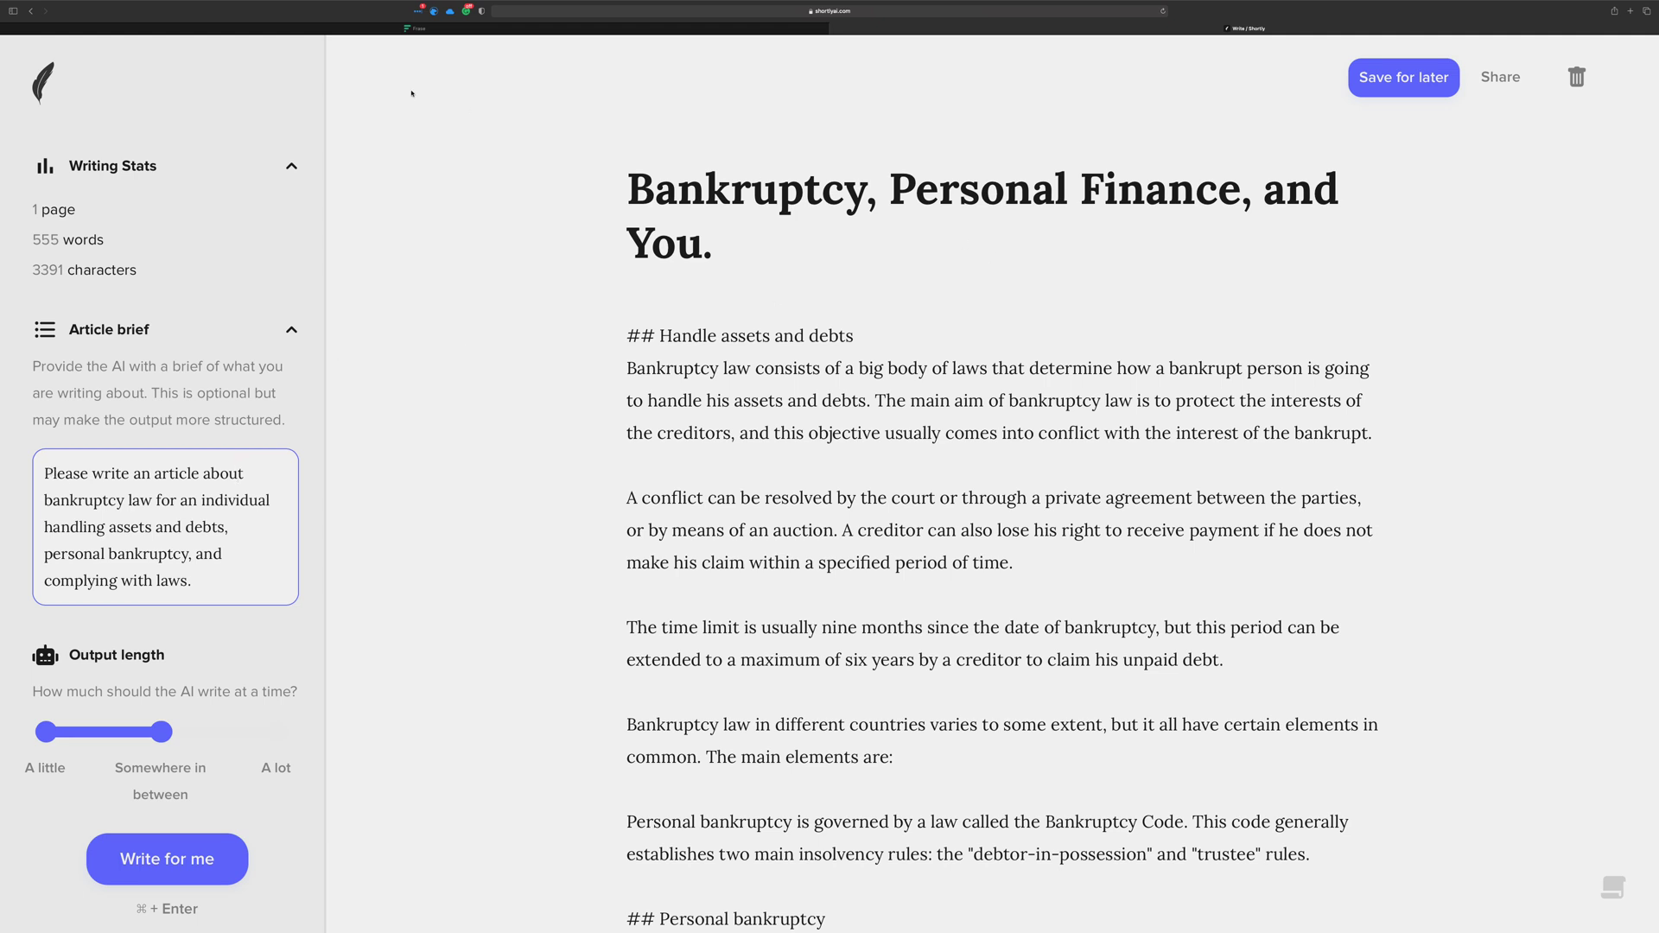
{"action": "left_click", "coordinate": [414, 29]}
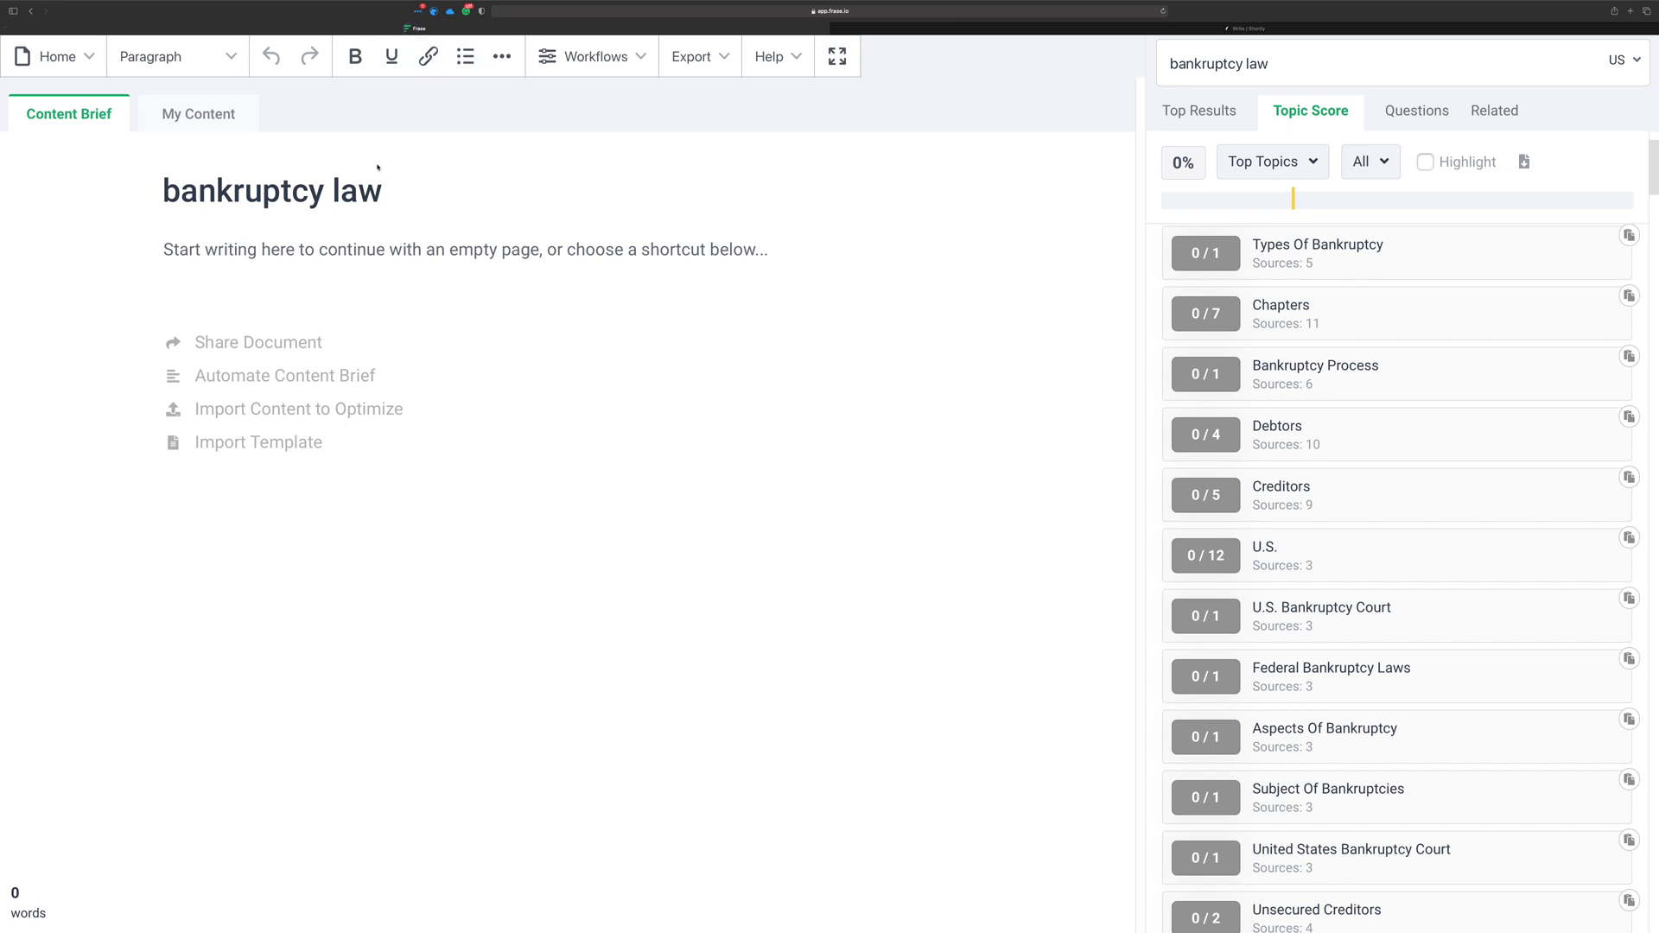
{"action": "left_click", "coordinate": [210, 117]}
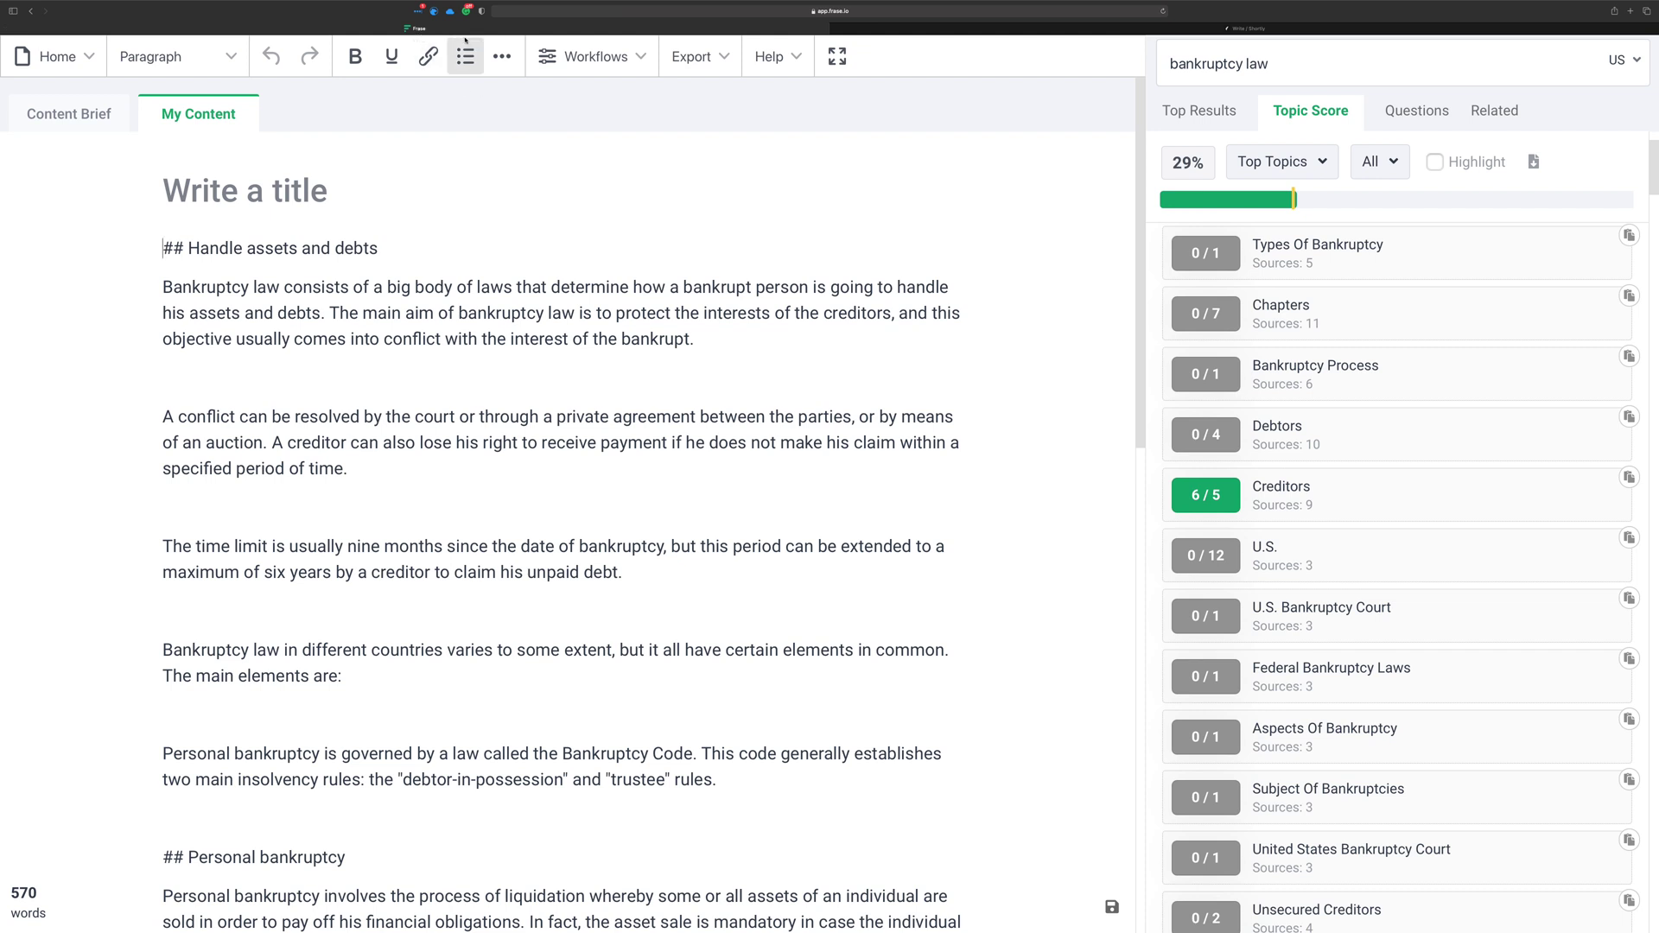
Enable Grammarly's 'Check for writing suggestions' for the Frase site
{"action": "left_click", "coordinate": [468, 11]}
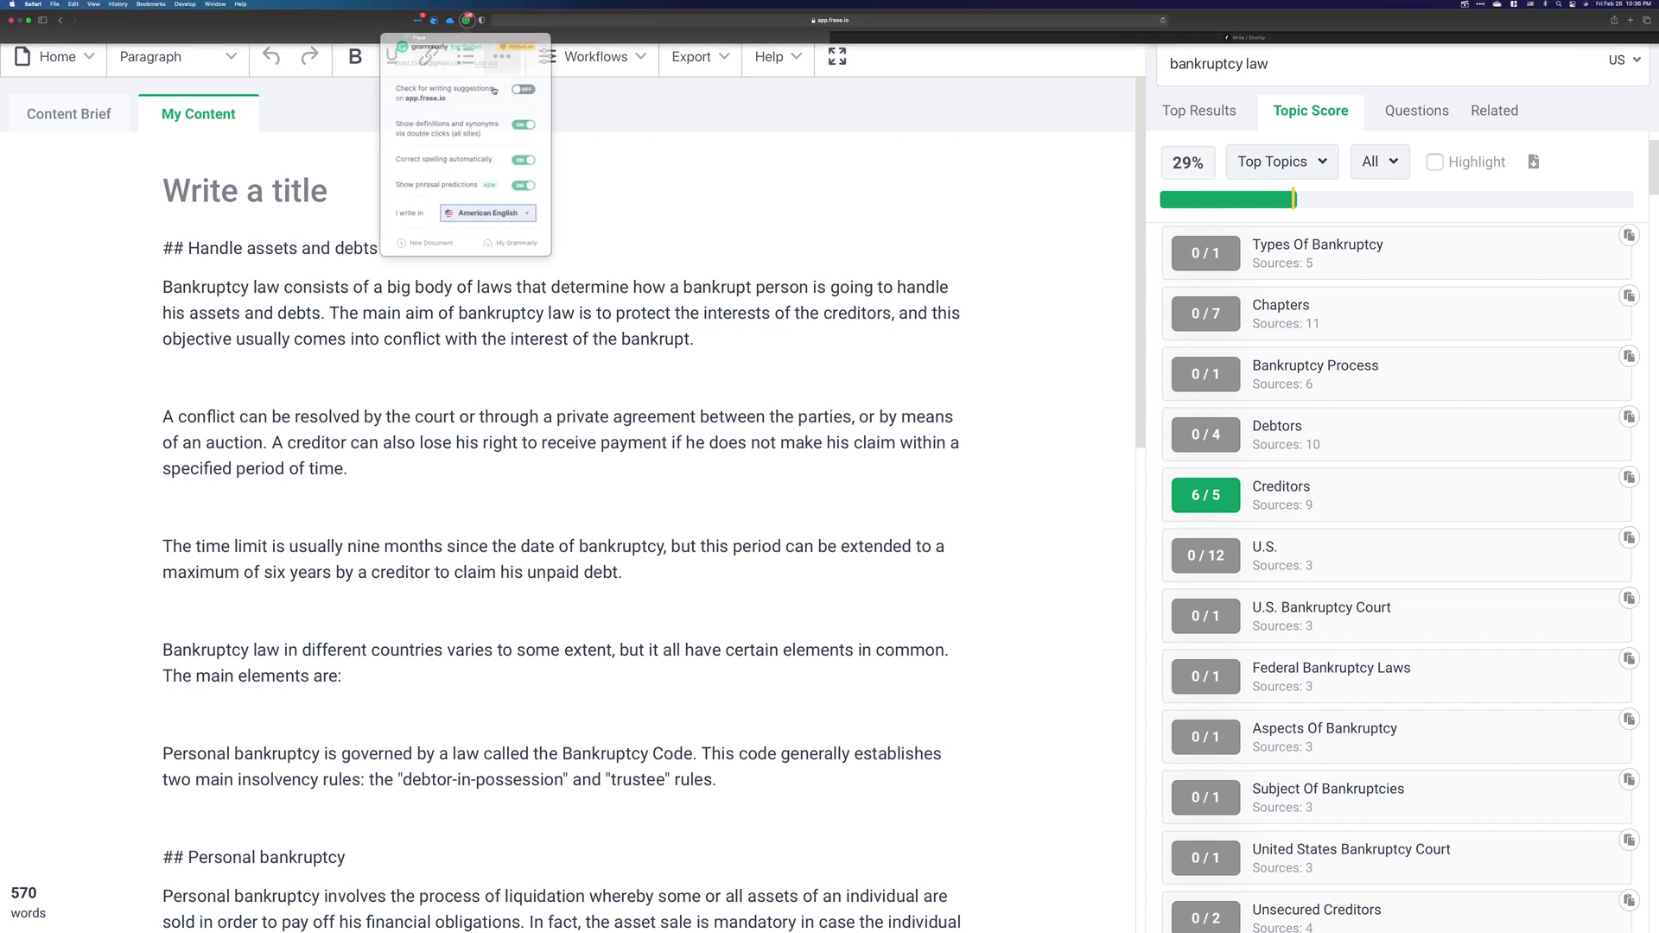
{"action": "left_click", "coordinate": [517, 72]}
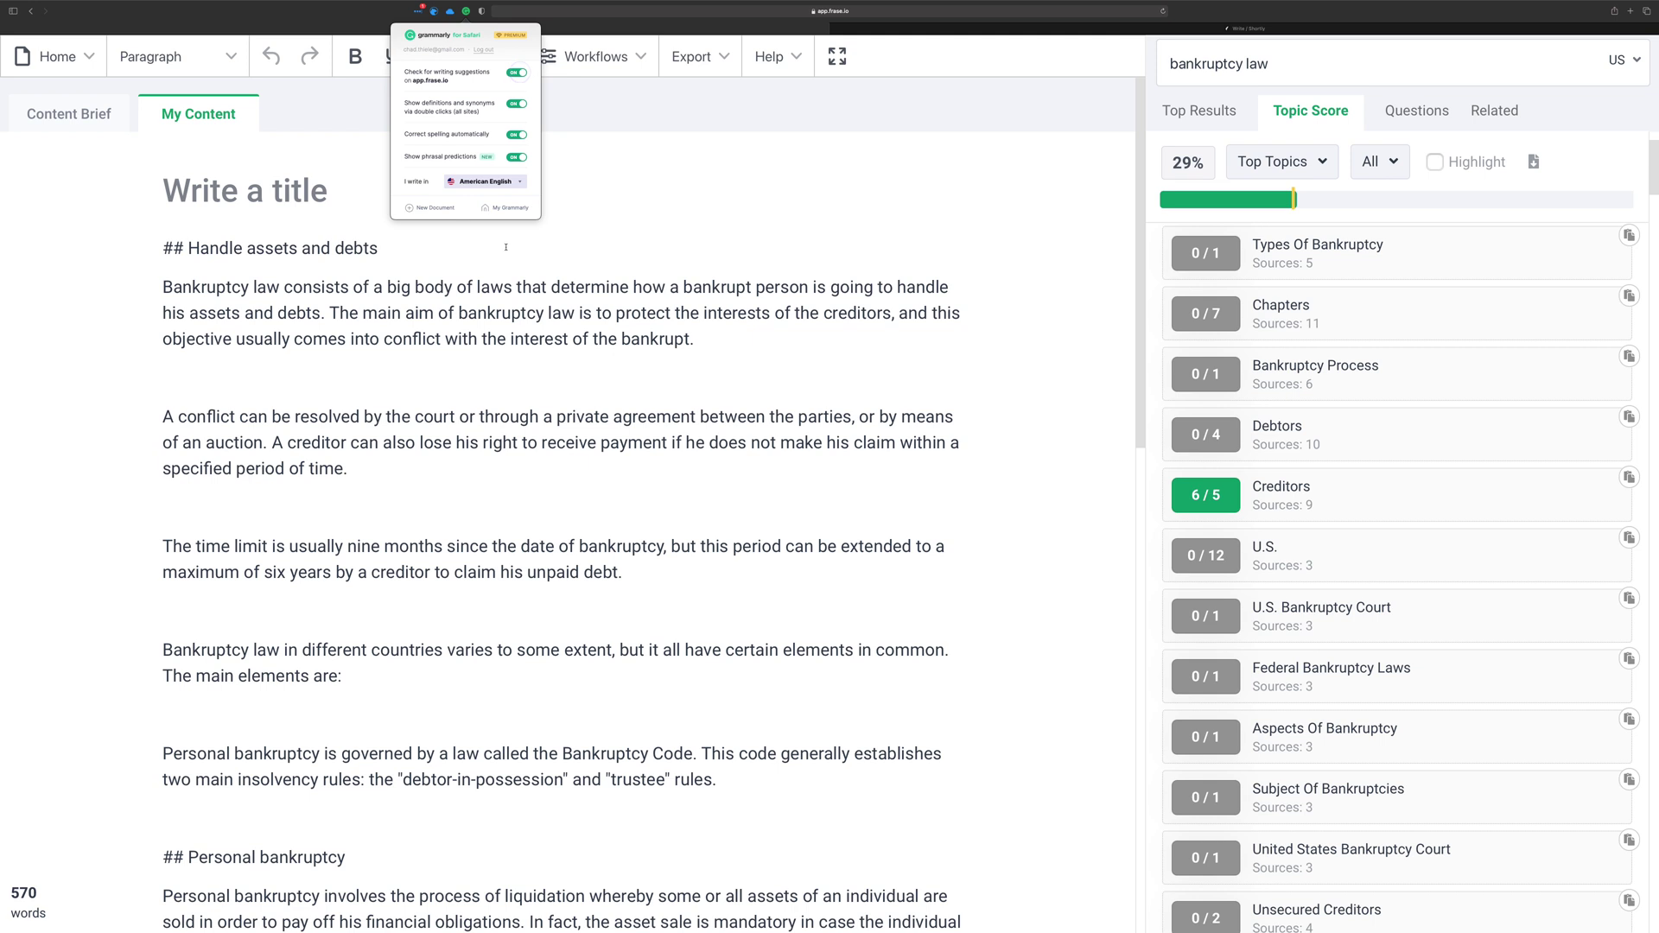
{"action": "left_click", "coordinate": [502, 293]}
Accept Grammarly's fix so the creditor sentence reads 'receive a payment'
{"action": "scroll", "coordinate": [605, 363], "scroll_direction": "down", "scroll_amount": 2}
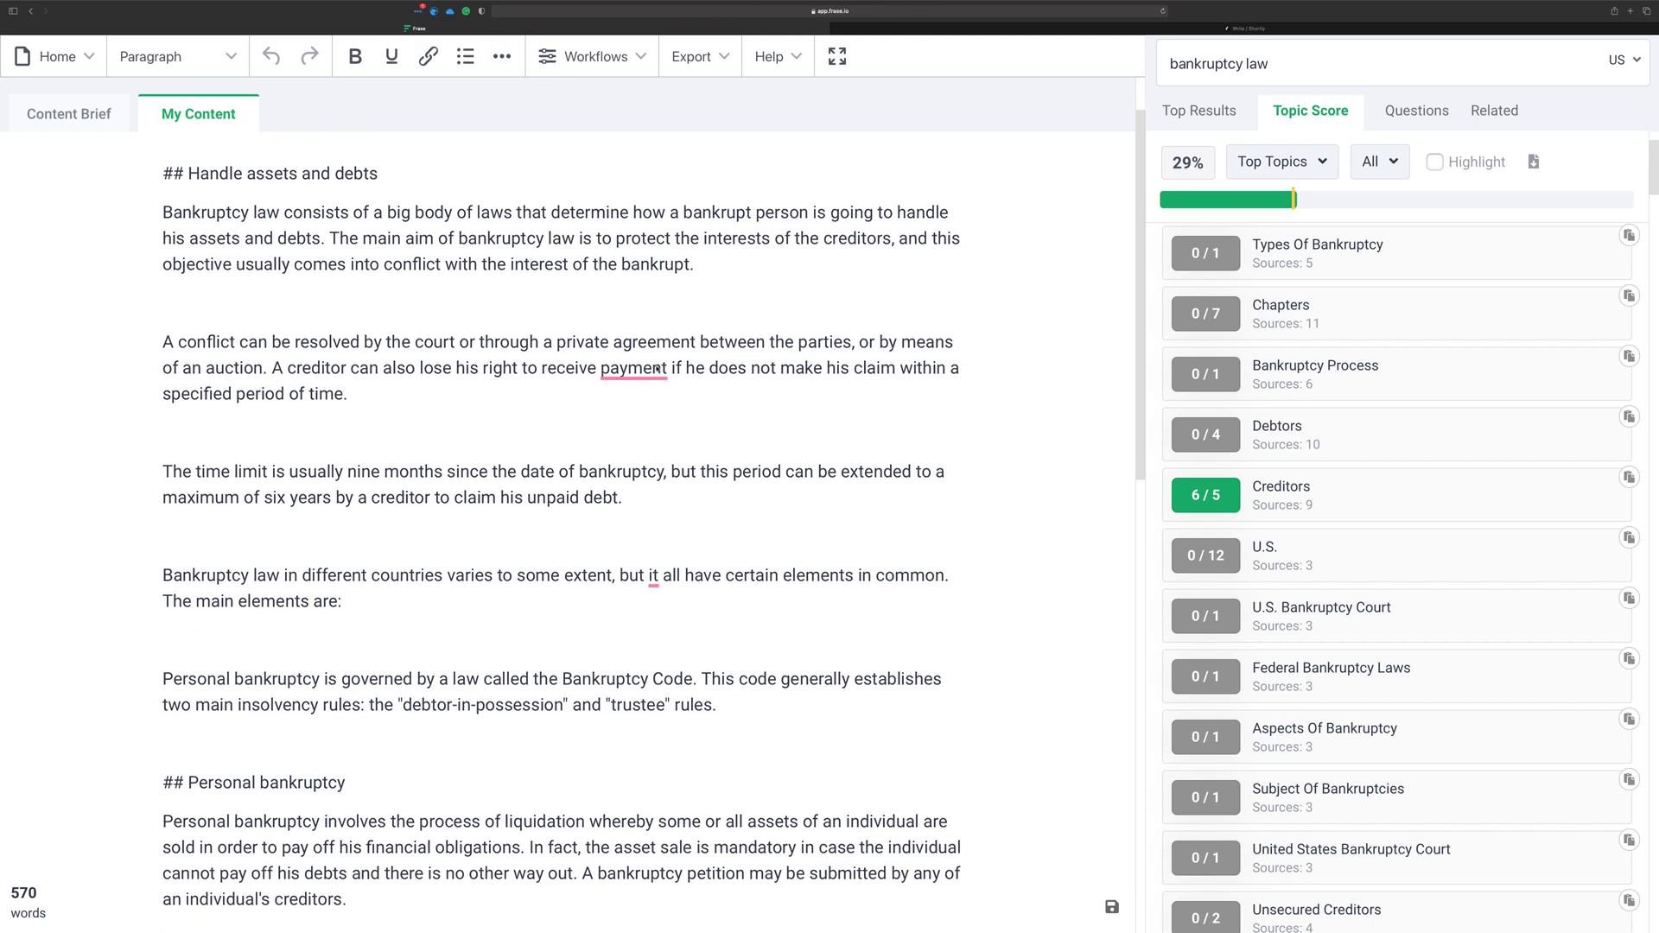
{"action": "mouse_move", "coordinate": [638, 373]}
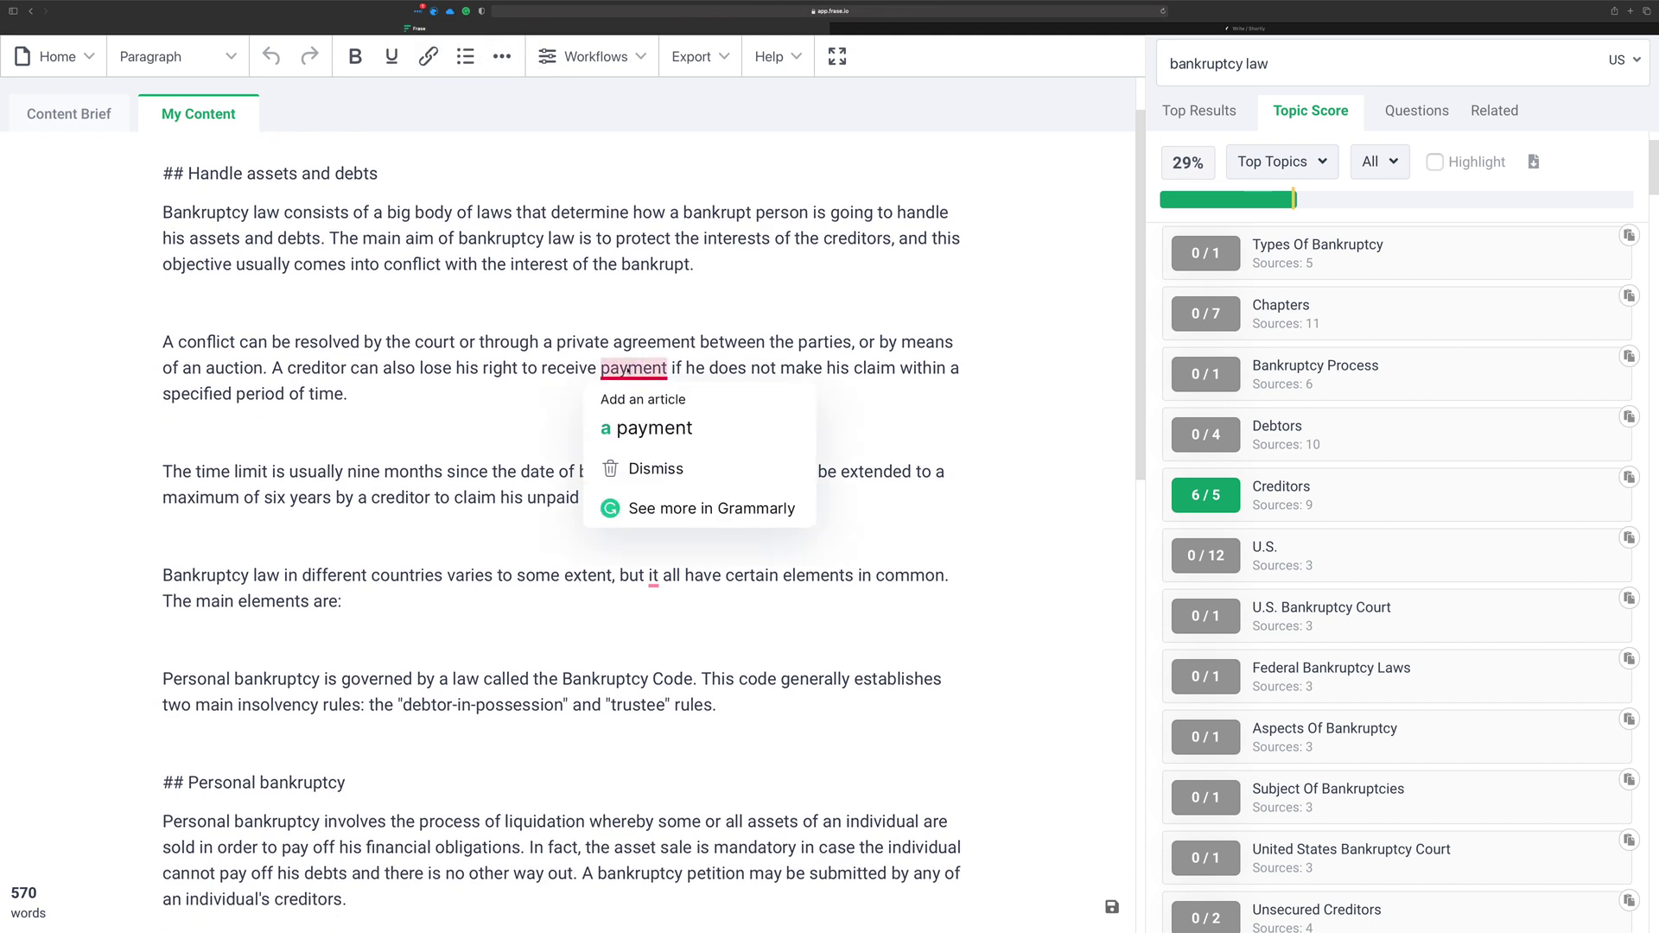
{"action": "left_click", "coordinate": [637, 409]}
{"action": "scroll", "coordinate": [486, 249], "scroll_direction": "down", "scroll_amount": 1}
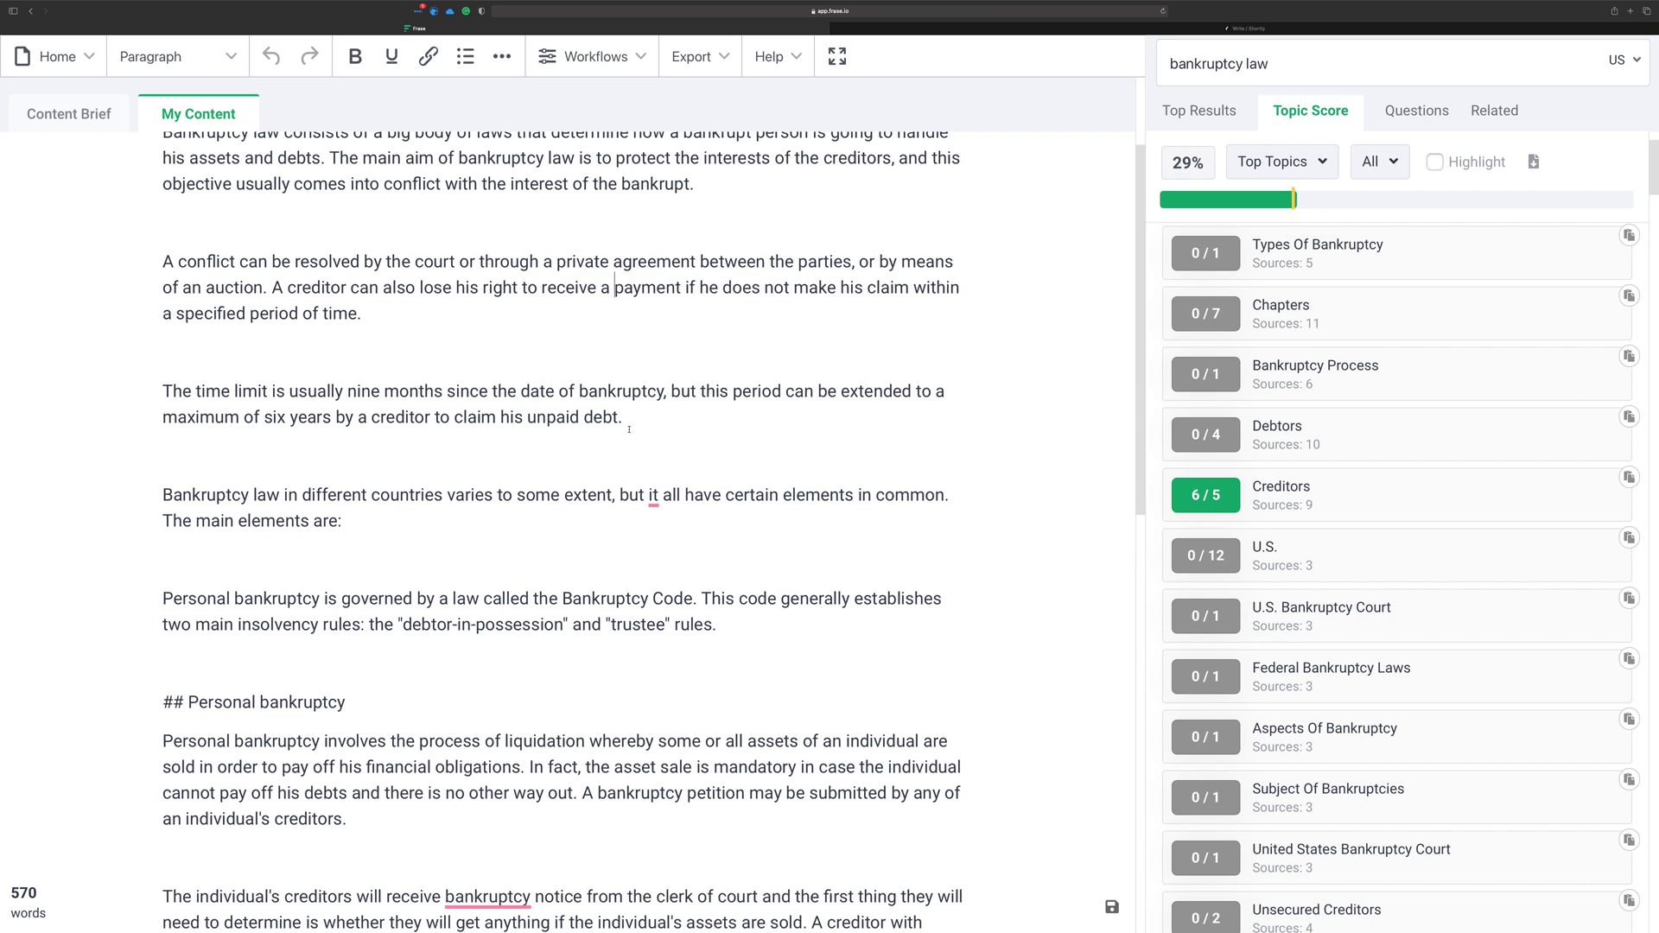
{"action": "scroll", "coordinate": [487, 249], "scroll_direction": "down", "scroll_amount": 10}
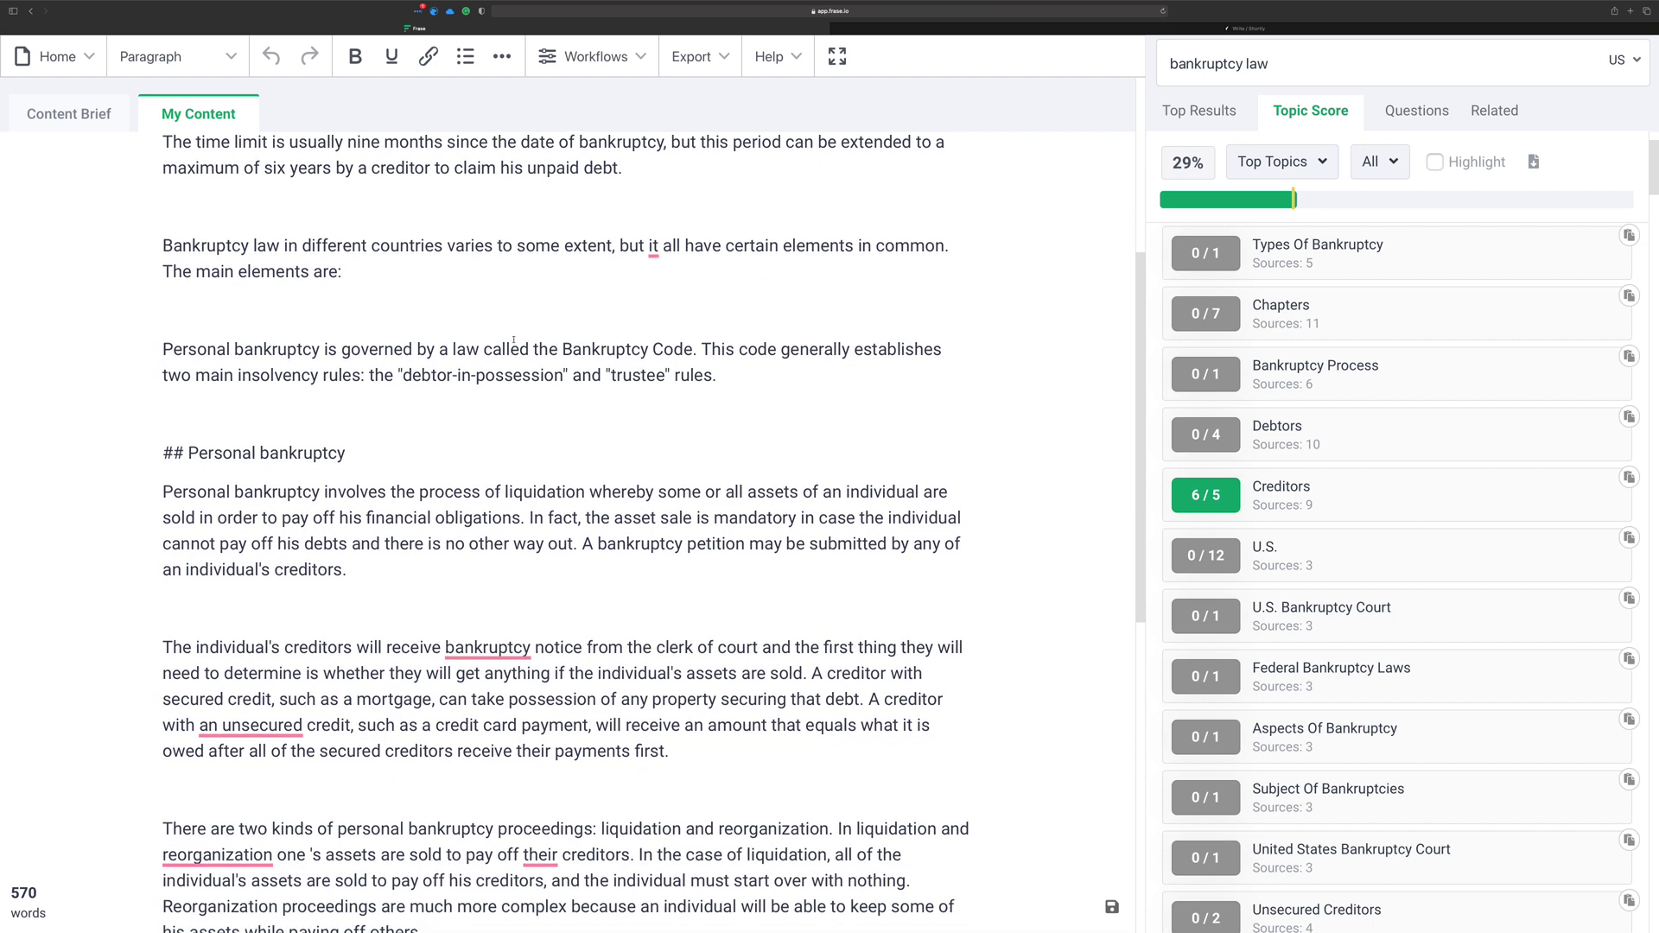
{"action": "scroll", "coordinate": [554, 483], "scroll_direction": "down", "scroll_amount": 3}
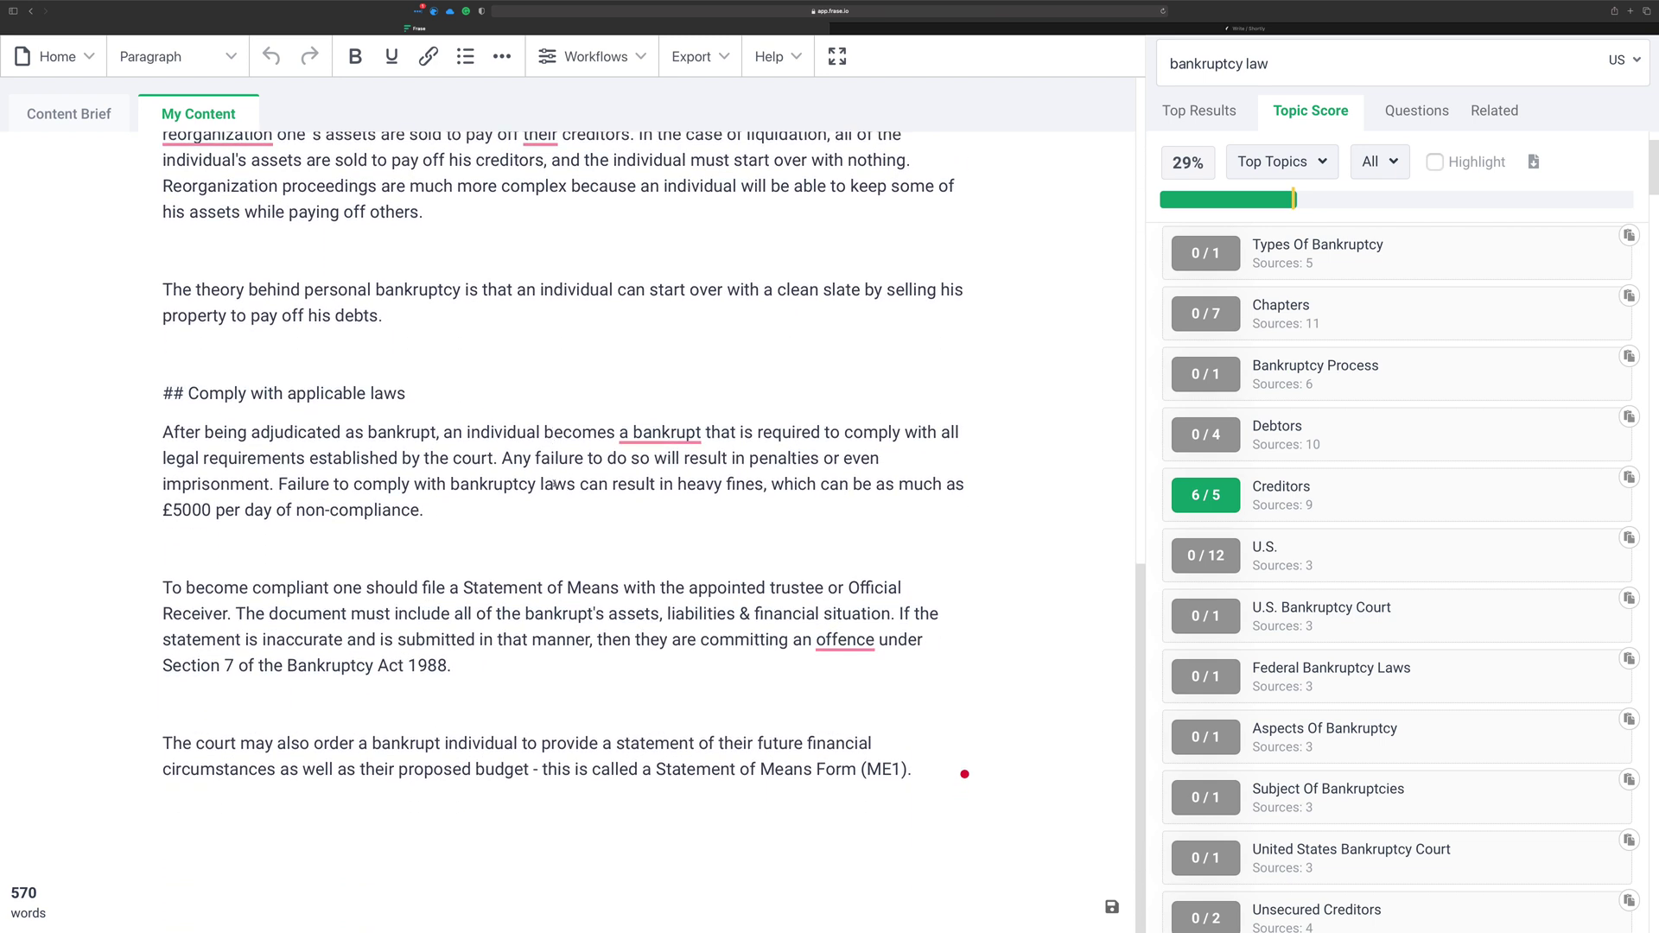
Apply Grammarly's clarity rephrase ending 'parties, or an auction', raising the score to 96
{"action": "left_click", "coordinate": [957, 771]}
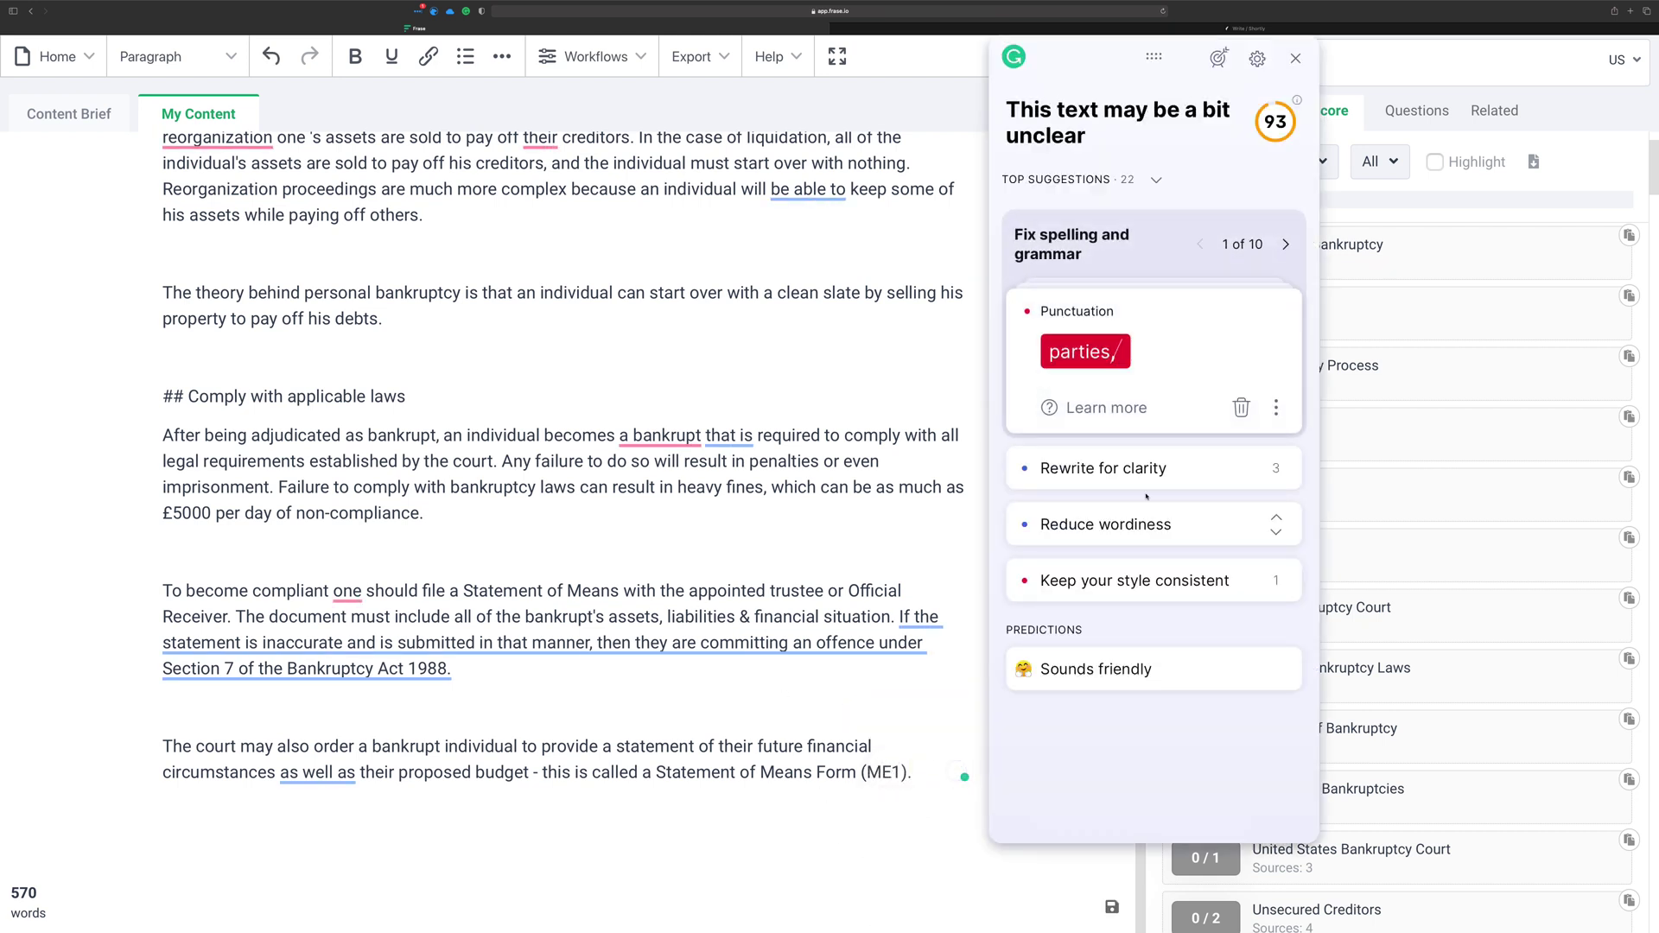
{"action": "left_click", "coordinate": [1114, 468]}
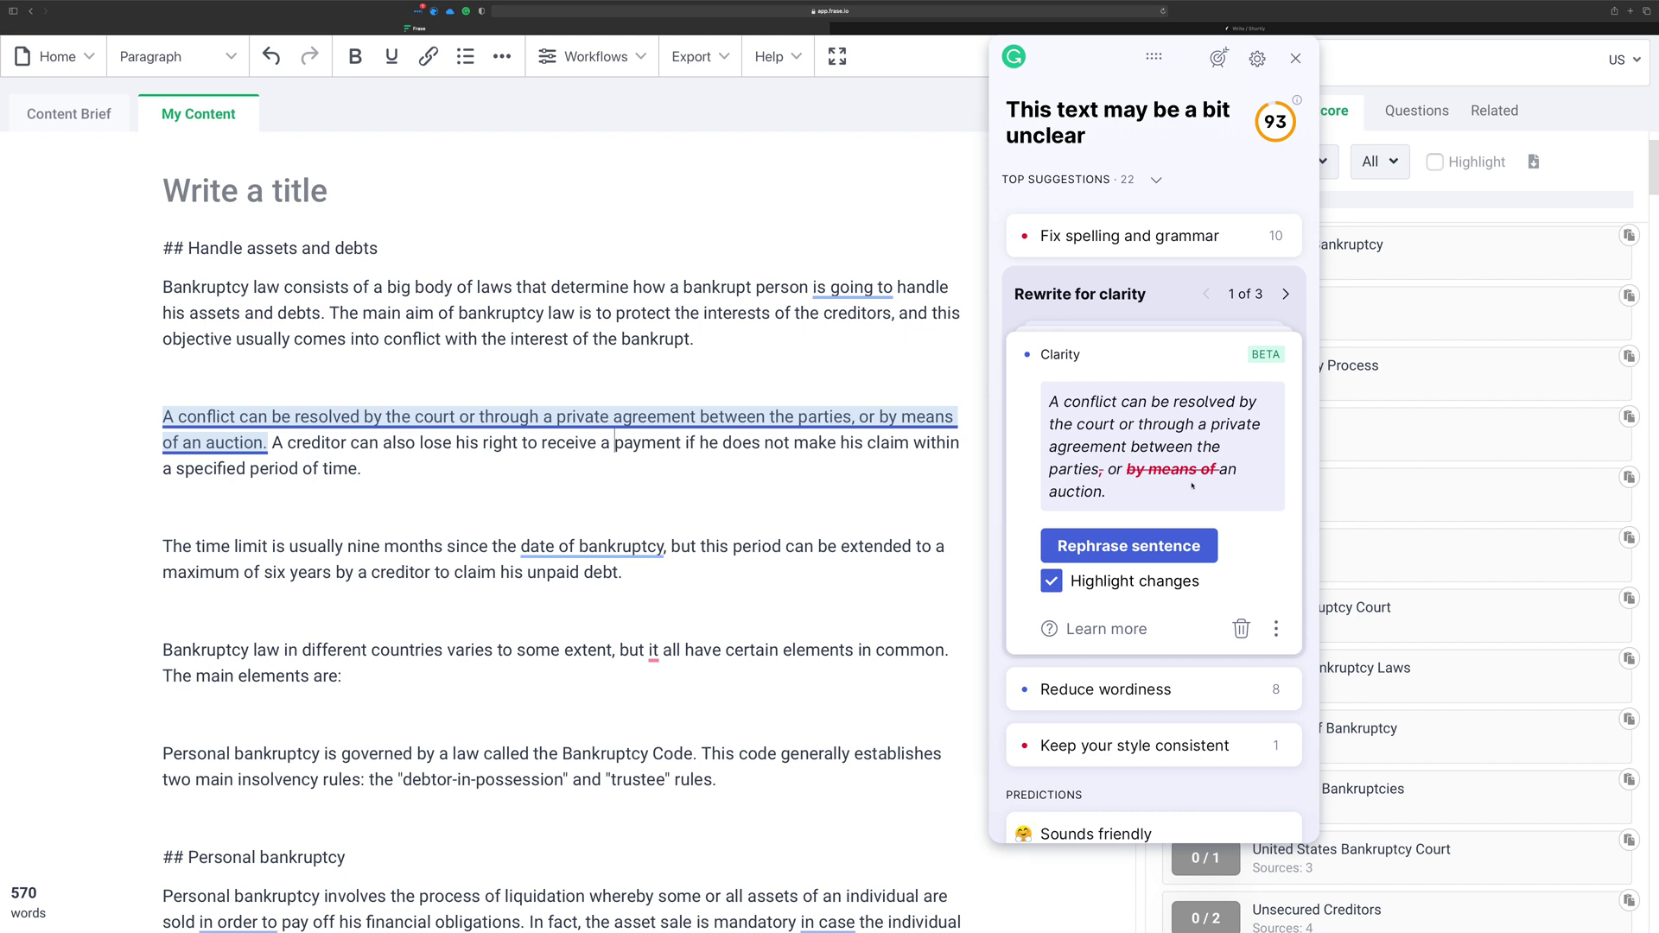
{"action": "left_click", "coordinate": [1161, 542]}
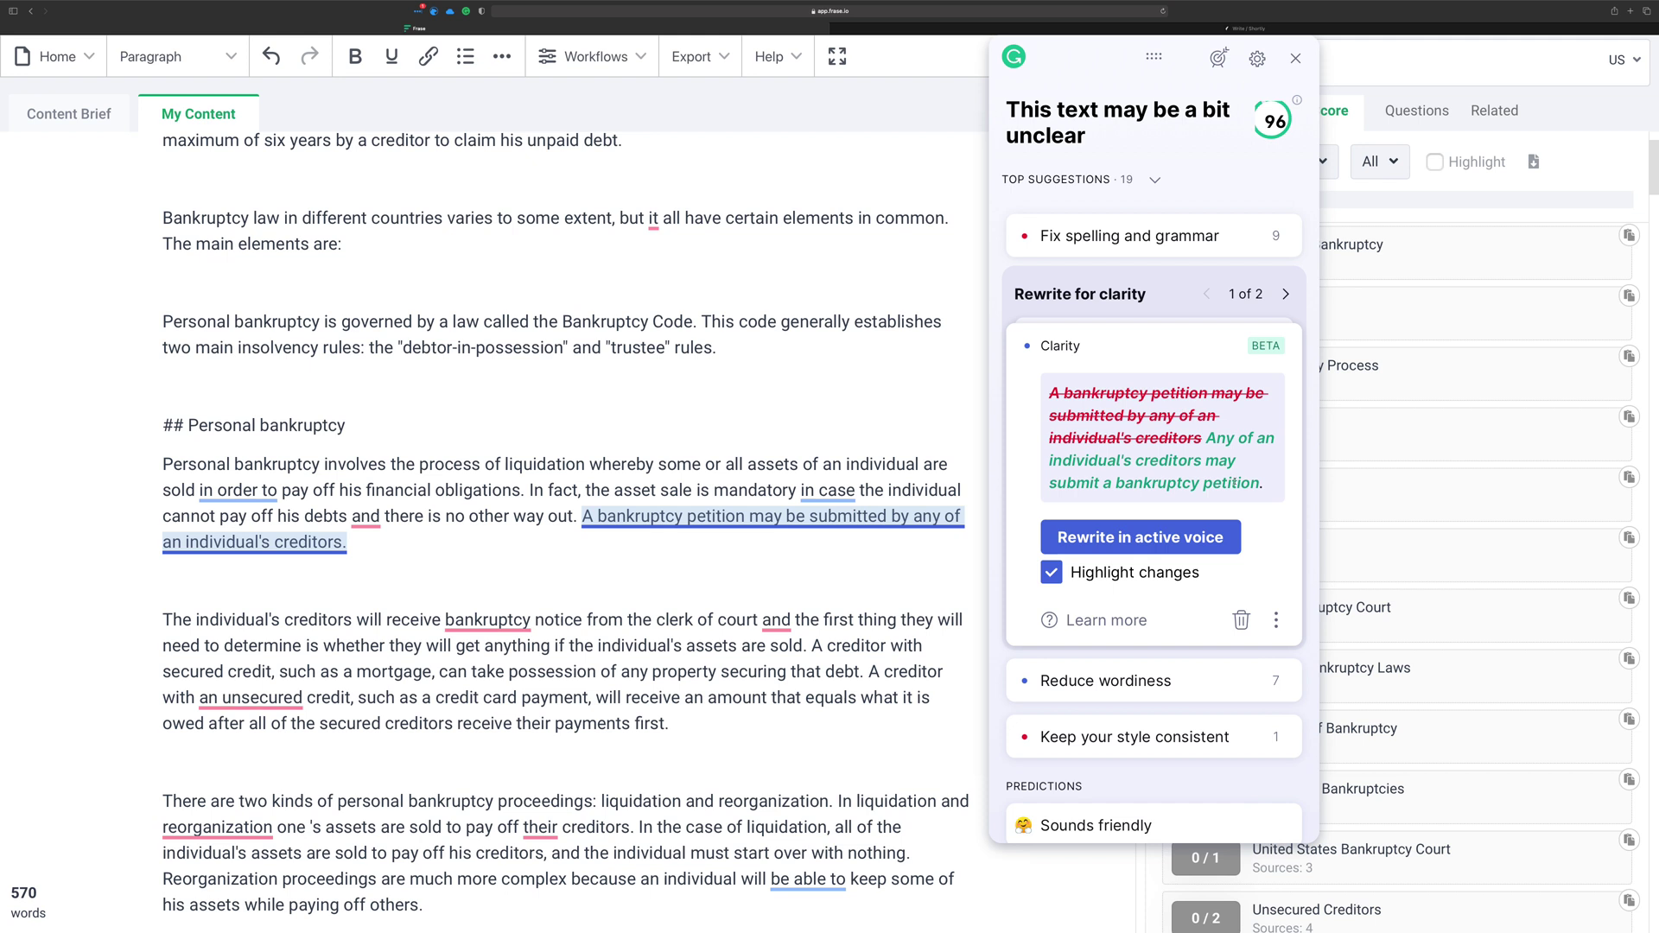
Close the Grammarly panel and scroll through the article beside the topic score list
{"action": "left_click", "coordinate": [1295, 58]}
{"action": "scroll", "coordinate": [650, 357], "scroll_direction": "down", "scroll_amount": 5}
{"action": "scroll", "coordinate": [650, 357], "scroll_direction": "down", "scroll_amount": 3}
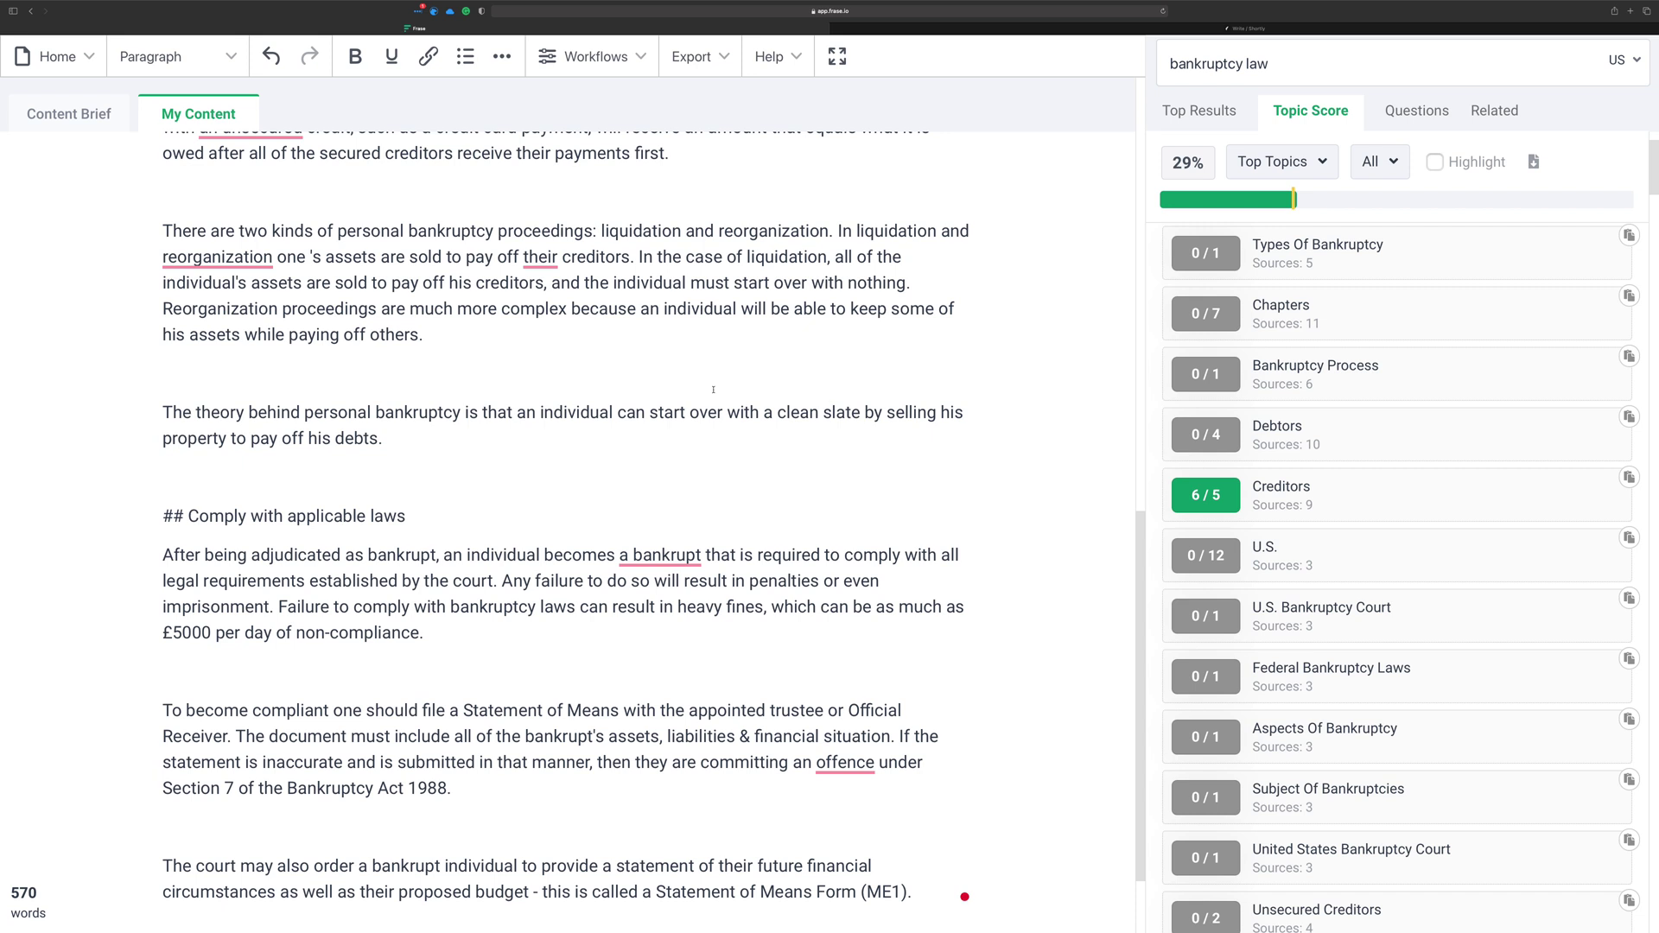
{"action": "mouse_move", "coordinate": [537, 259]}
{"action": "scroll", "coordinate": [515, 471], "scroll_direction": "down", "scroll_amount": 1}
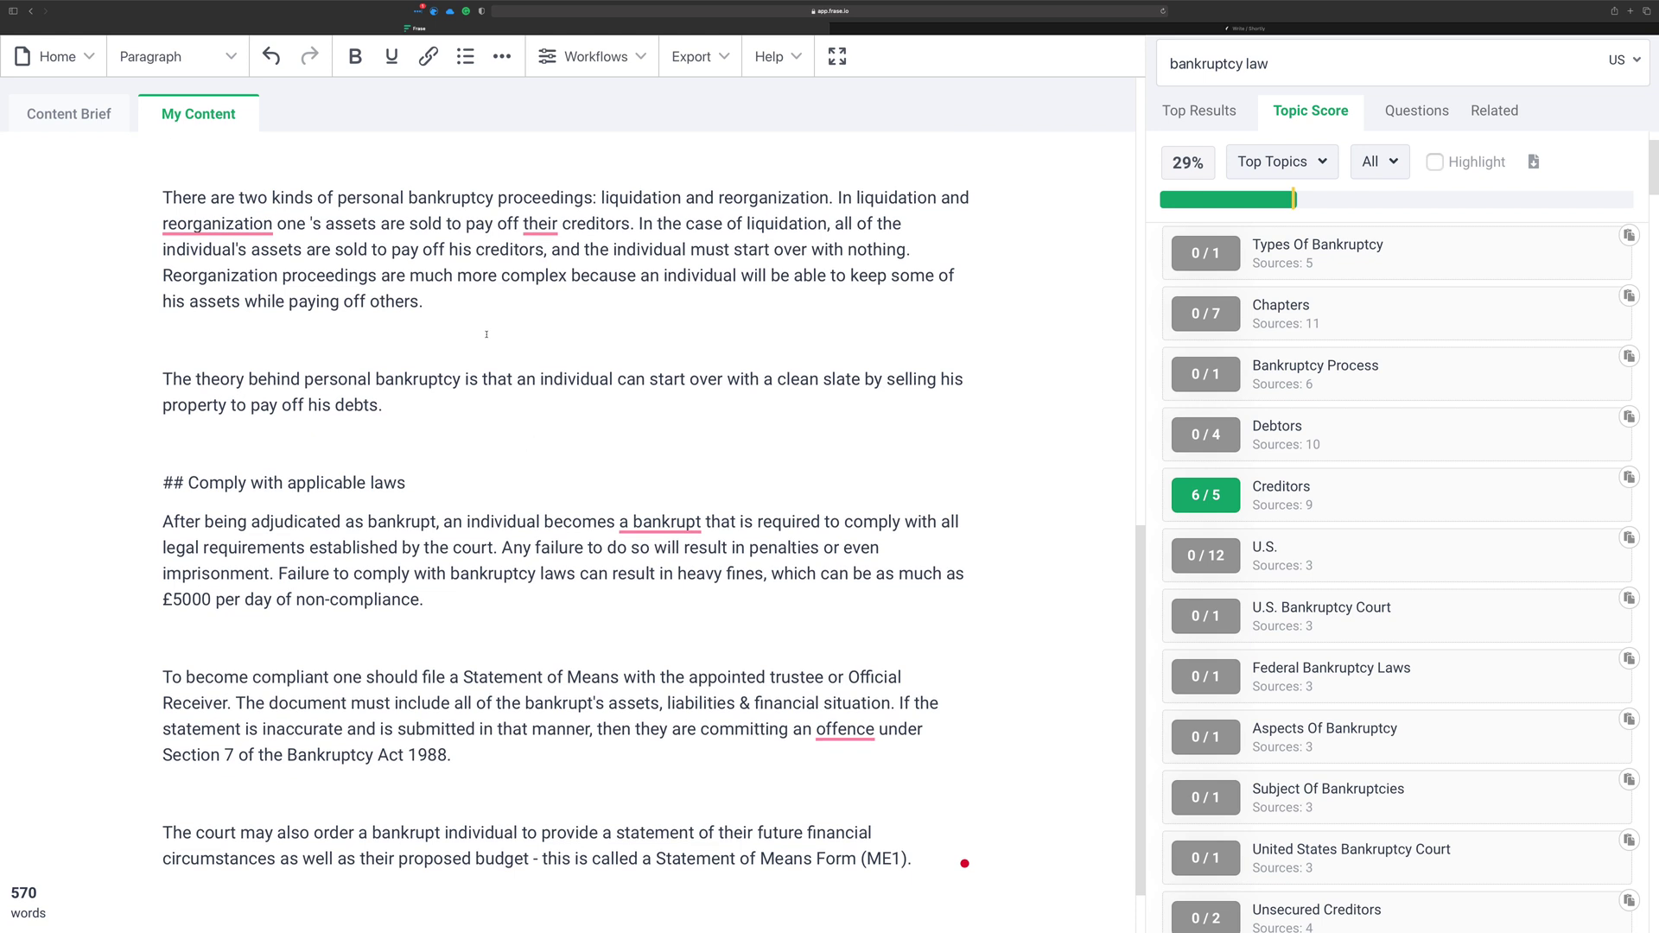
Insert a /// marker on a new line above the Personal bankruptcy heading, then delete it
{"action": "left_click", "coordinate": [1244, 29]}
{"action": "scroll", "coordinate": [911, 288], "scroll_direction": "down", "scroll_amount": 4}
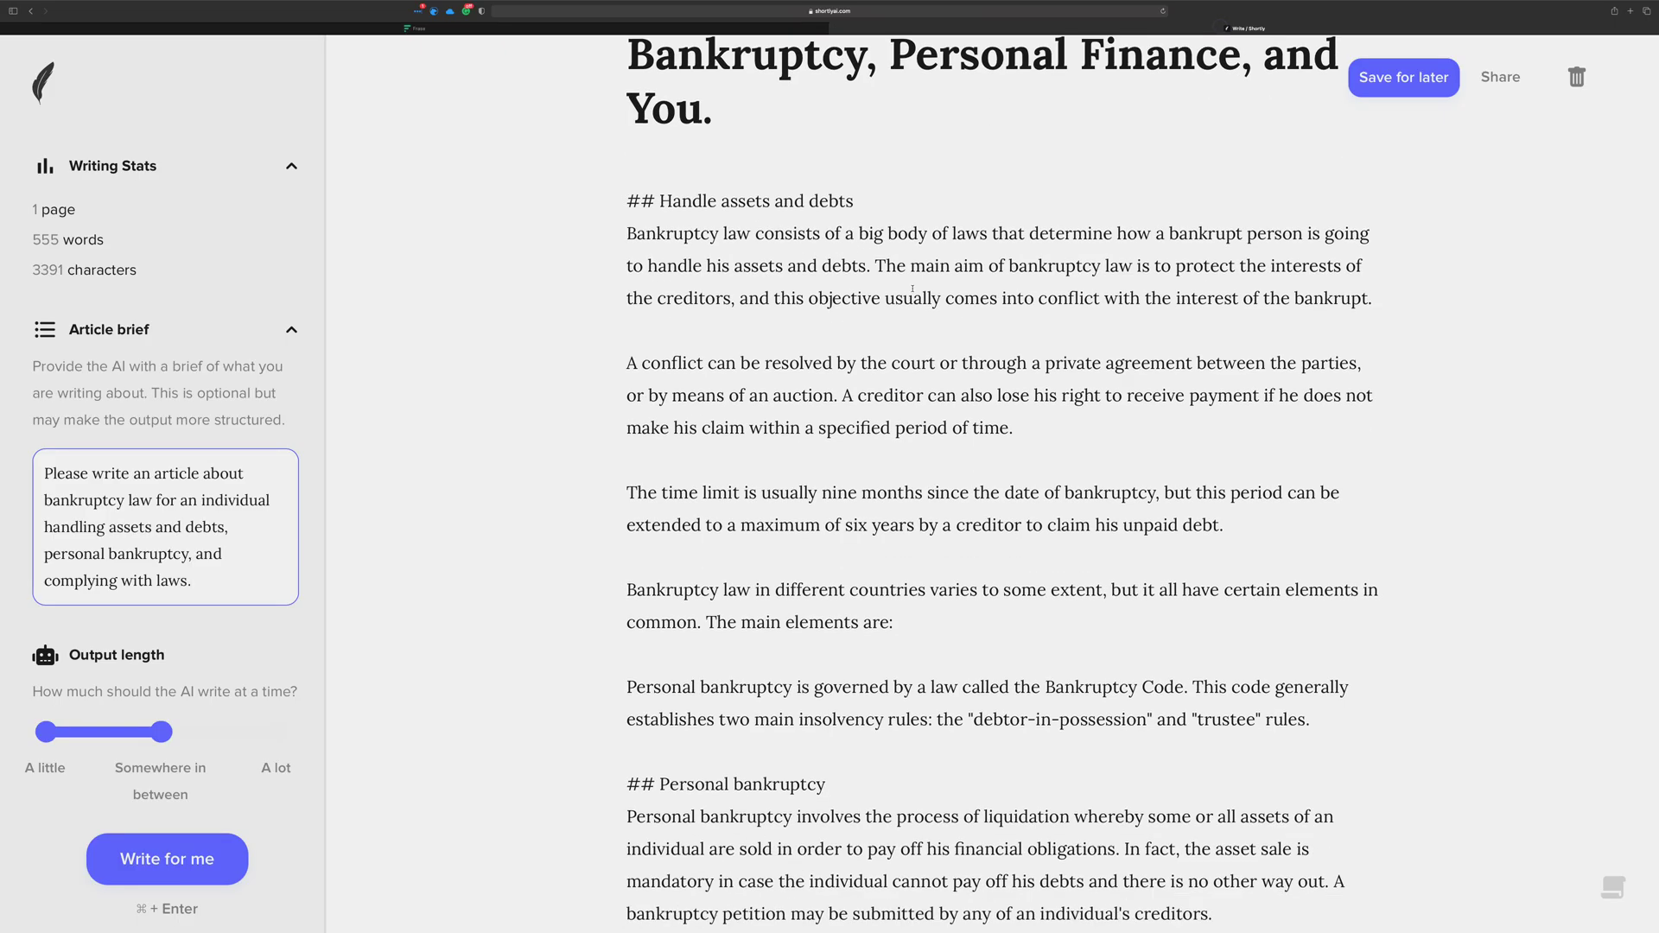
{"action": "left_click", "coordinate": [737, 527]}
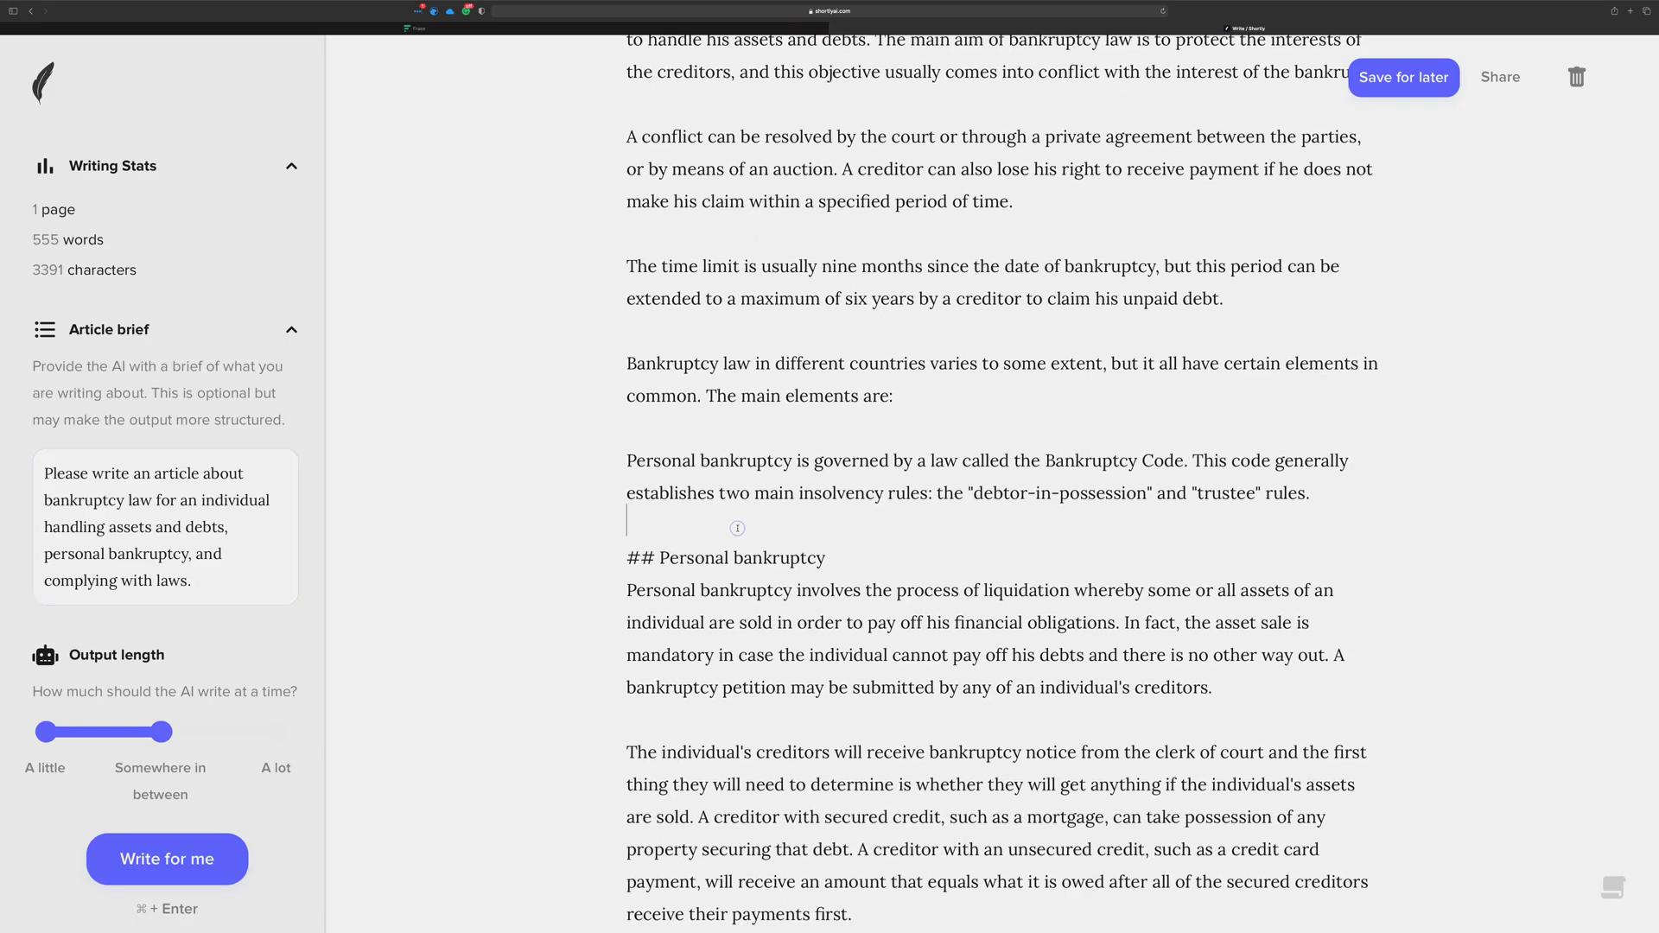
{"action": "key", "text": "Return"}
{"action": "type", "text": "///"}
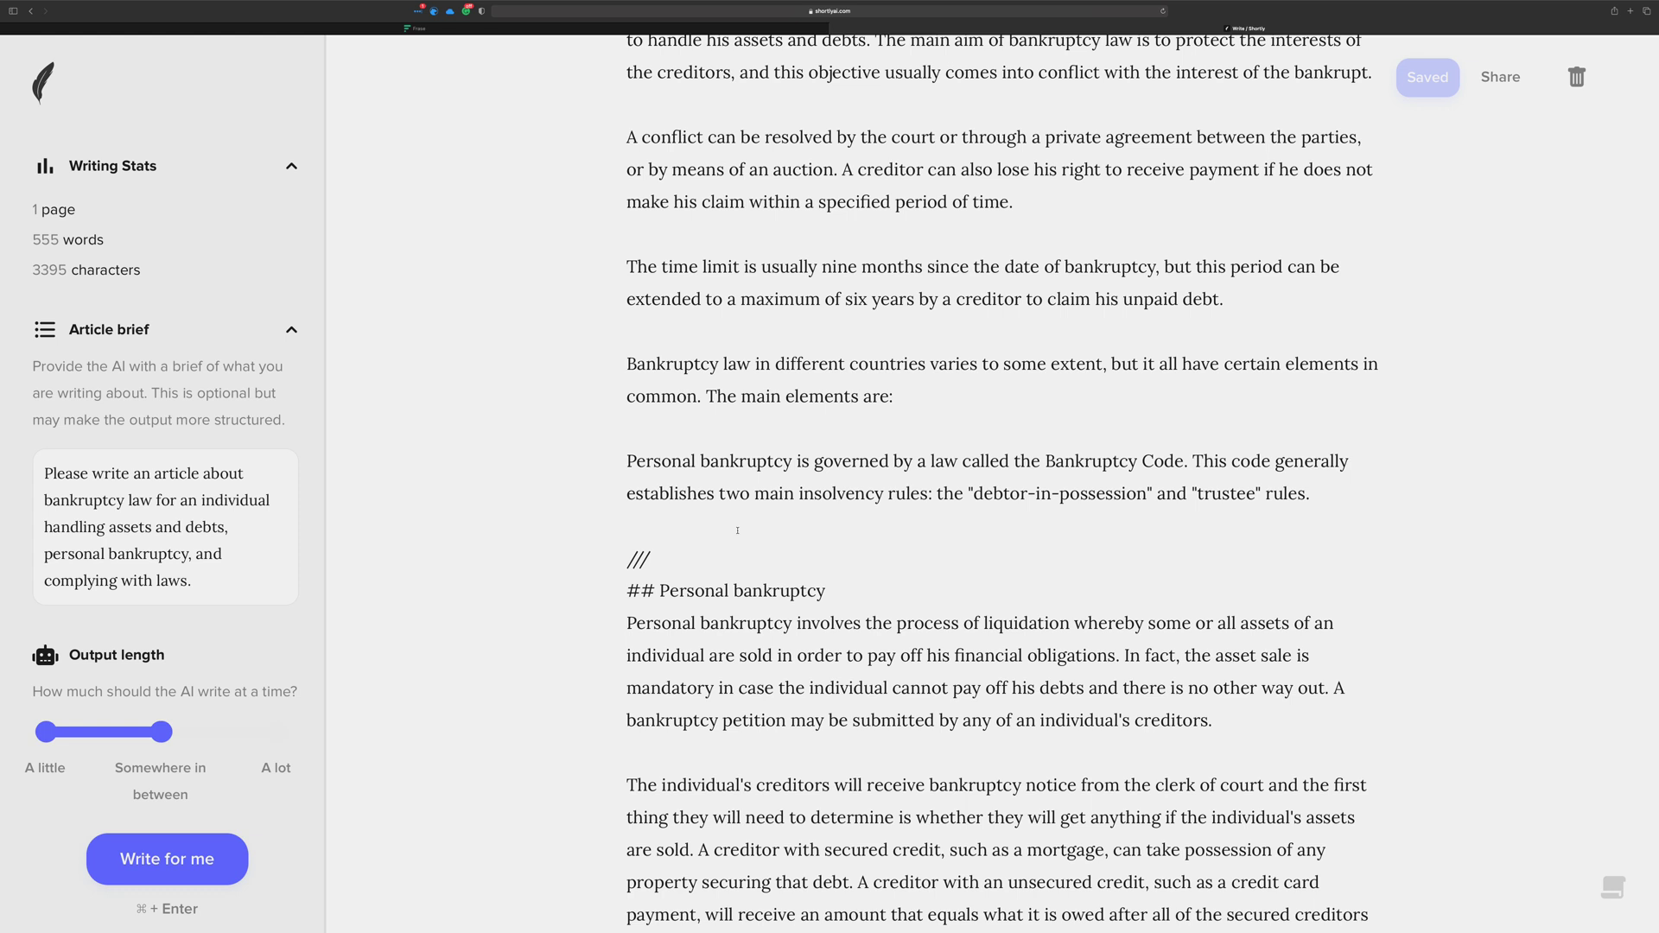
{"action": "key", "text": "BackSpace"}
{"action": "key", "text": "BackSpace"}
{"action": "key", "text": "BackSpace"}
{"action": "key", "text": "BackSpace"}
Add /// and test text after the final (ME1) sentence, then delete it, restoring 3391 characters
{"action": "scroll", "coordinate": [736, 530], "scroll_direction": "down", "scroll_amount": 8}
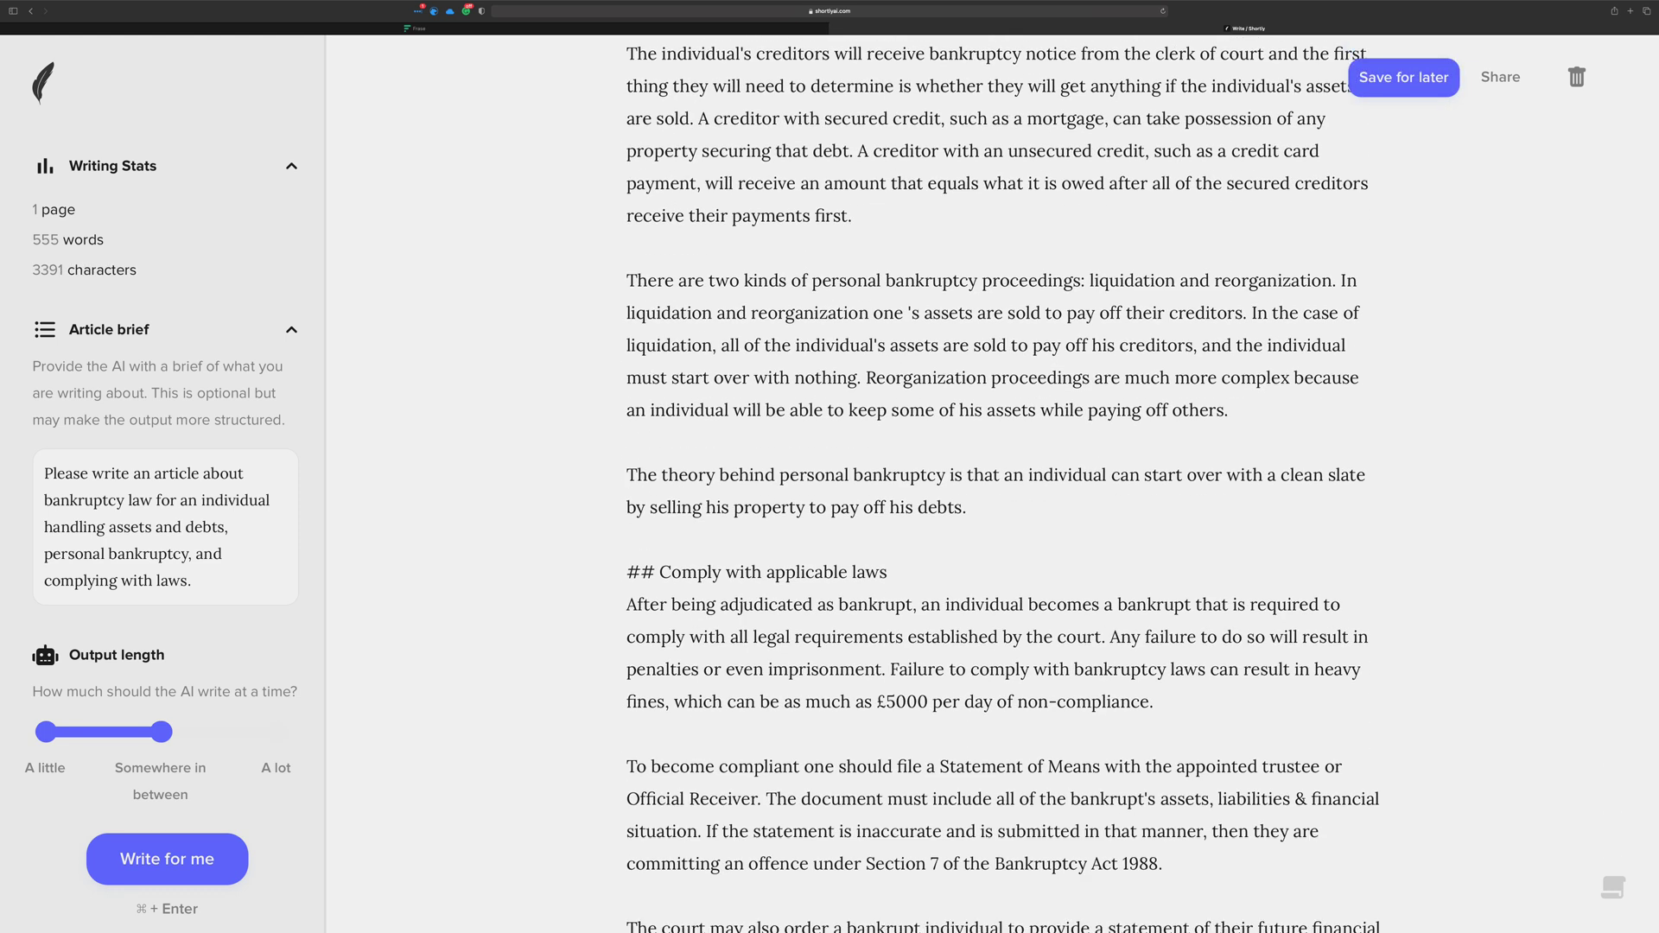
{"action": "scroll", "coordinate": [702, 631], "scroll_direction": "down", "scroll_amount": 4}
{"action": "left_click", "coordinate": [702, 631]}
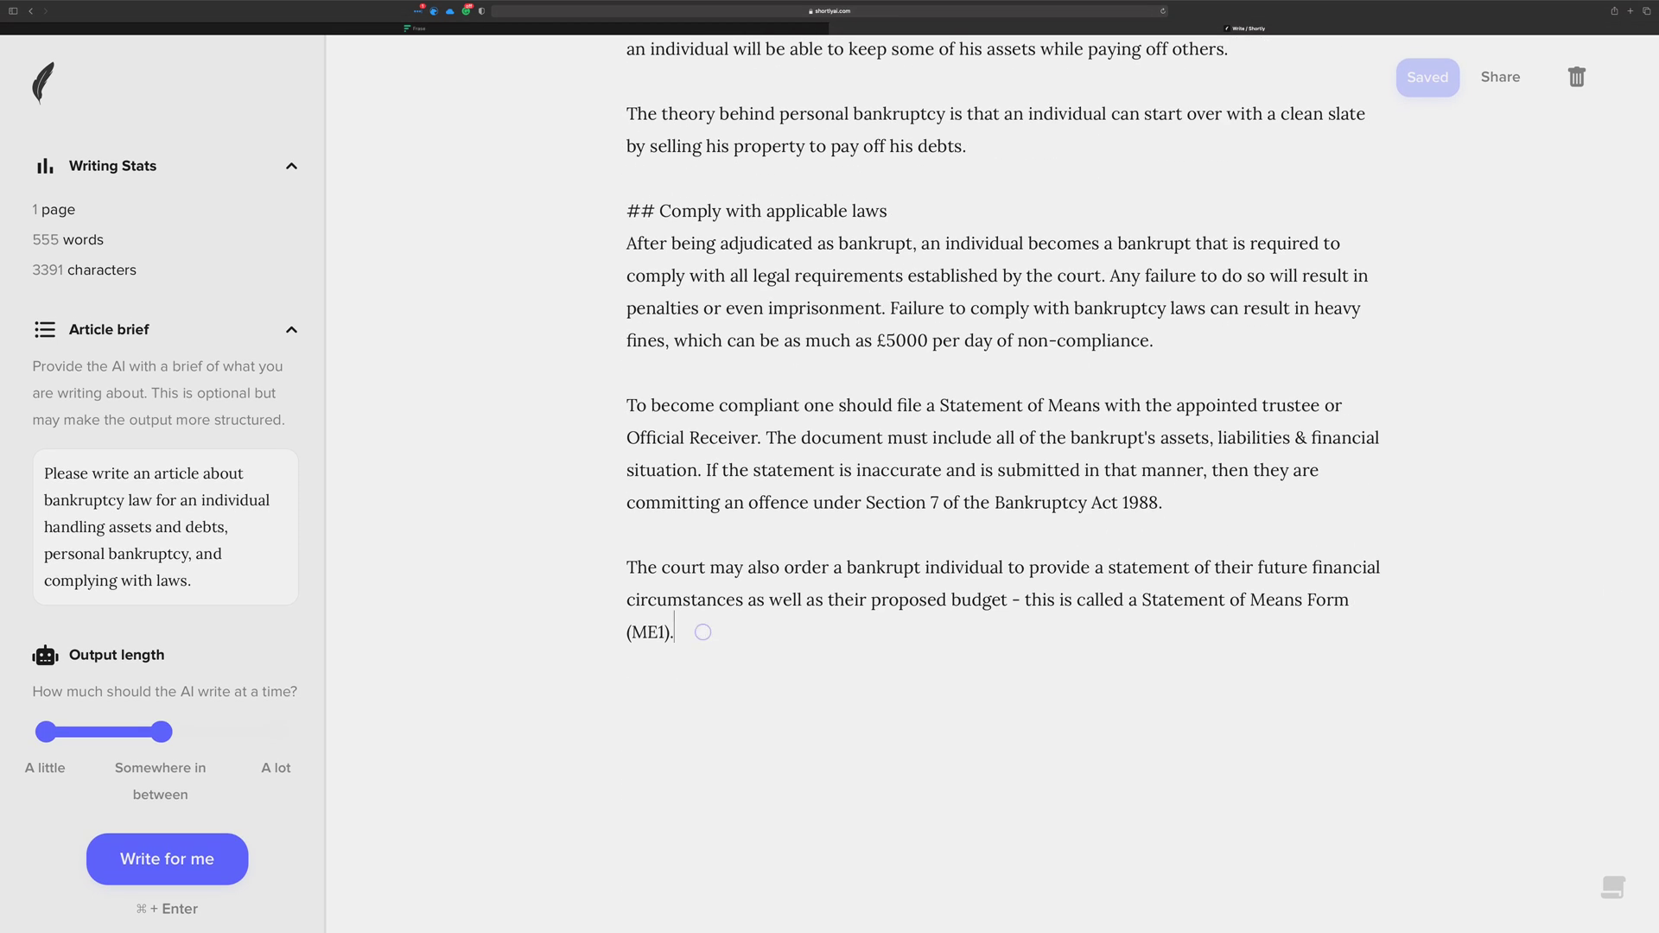
{"action": "key", "text": "Return"}
{"action": "key", "text": "Return"}
{"action": "type", "text": "///"}
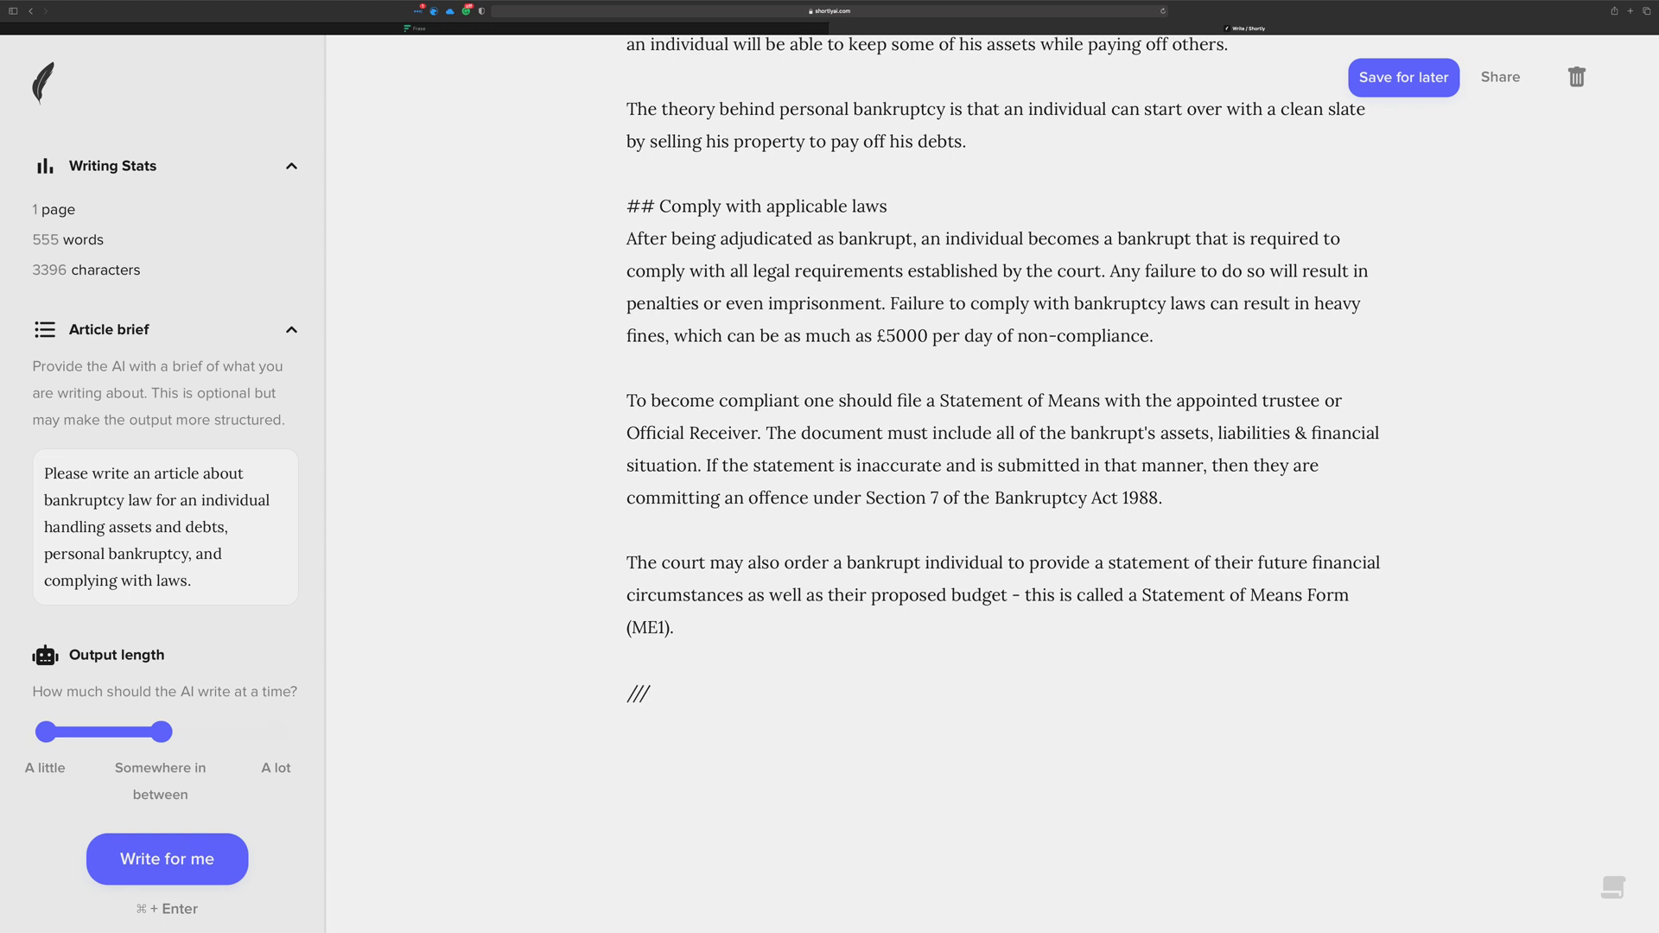
{"action": "key", "text": "Return"}
{"action": "type", "text": "kjalskdjfsdkjfak"}
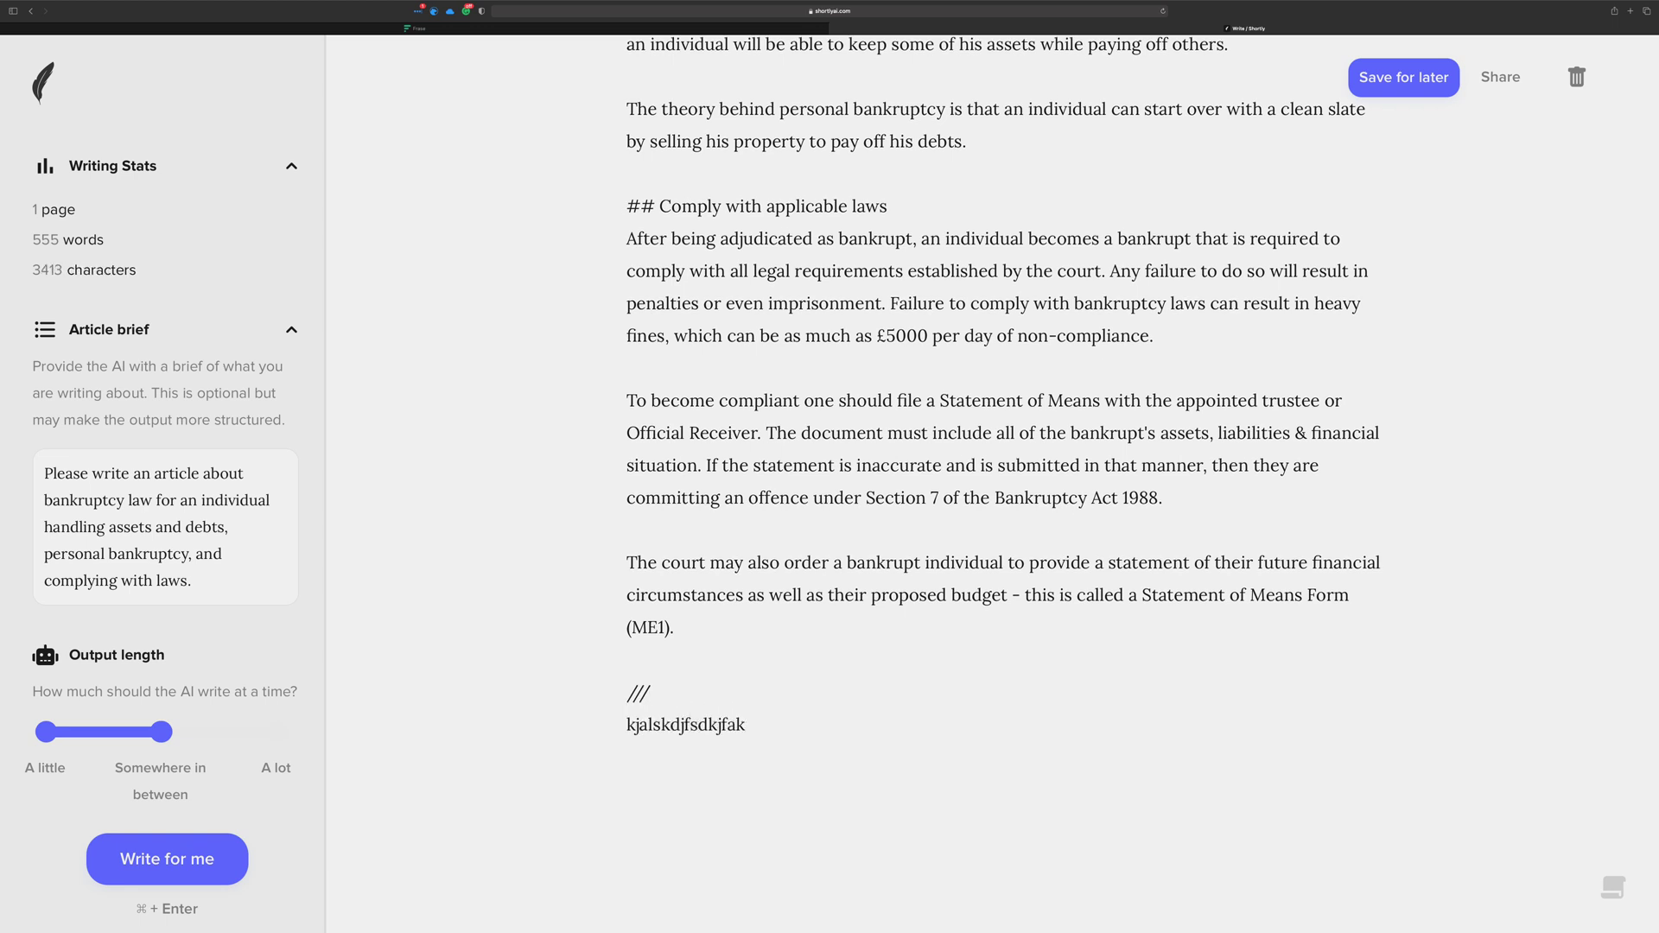
{"action": "key", "text": "BackSpace"}
{"action": "key", "text": "BackSpace"}
{"action": "key", "text": "BackSpace"}
{"action": "key", "text": "BackSpace"}
{"action": "key", "text": "BackSpace"}
{"action": "key", "text": "BackSpace"}
{"action": "key", "text": "BackSpace"}
{"action": "key", "text": "BackSpace"}
{"action": "key", "text": "BackSpace"}
{"action": "key", "text": "BackSpace"}
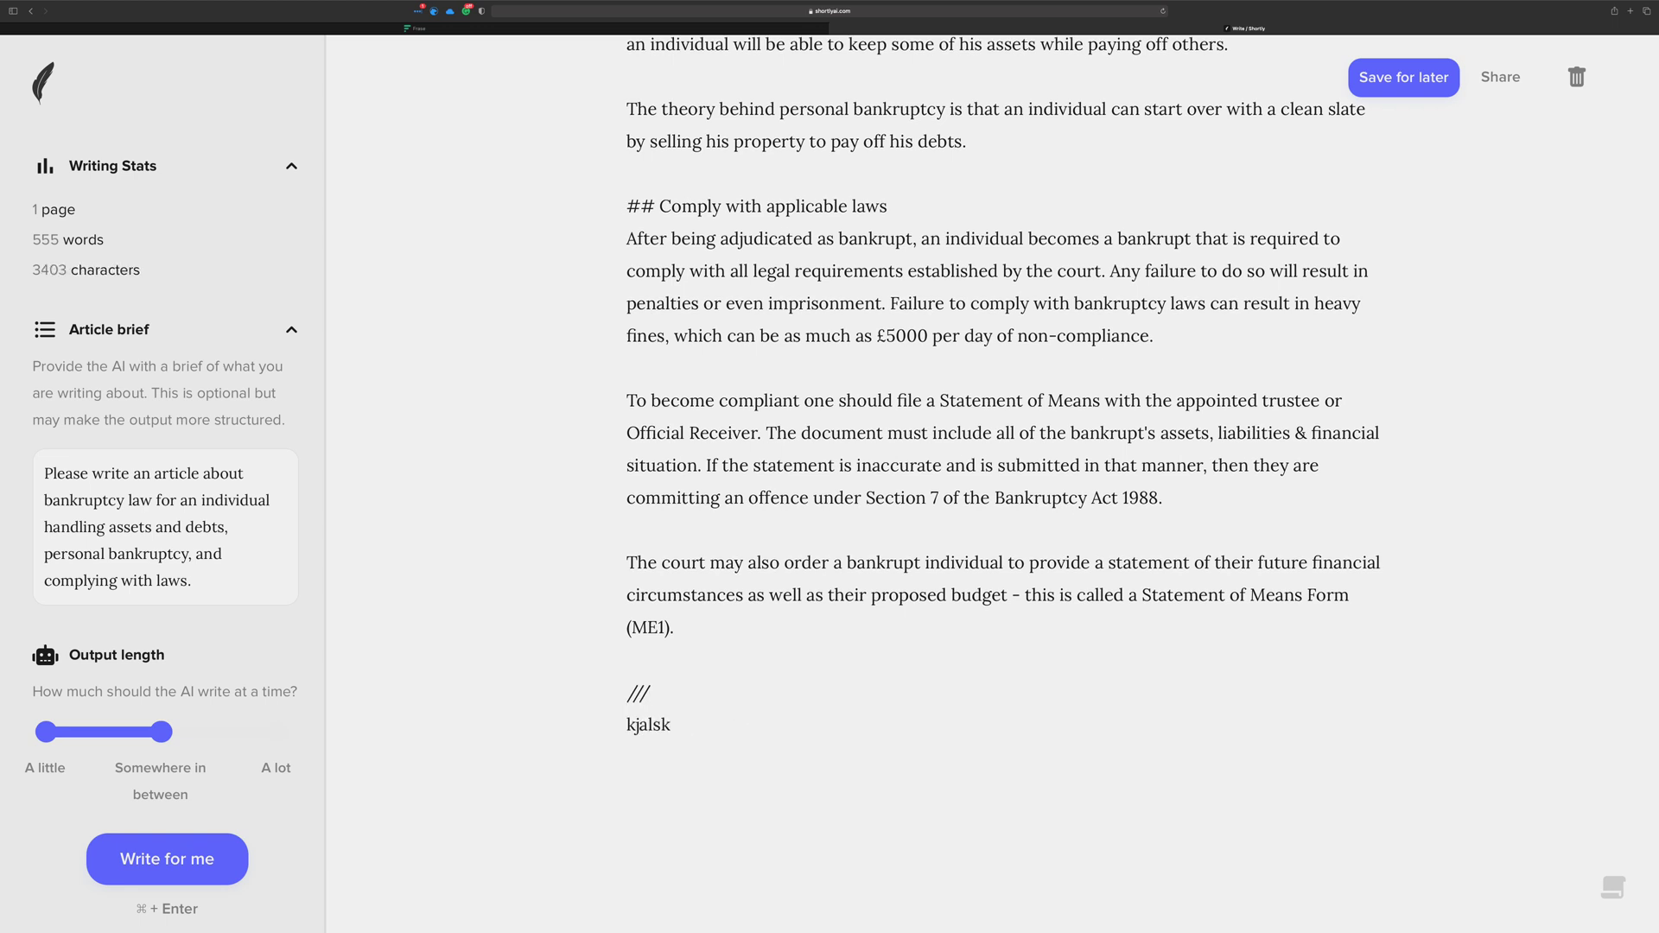
{"action": "key", "text": "shift+Up"}
{"action": "key", "text": "shift+Up"}
{"action": "key", "text": "BackSpace"}
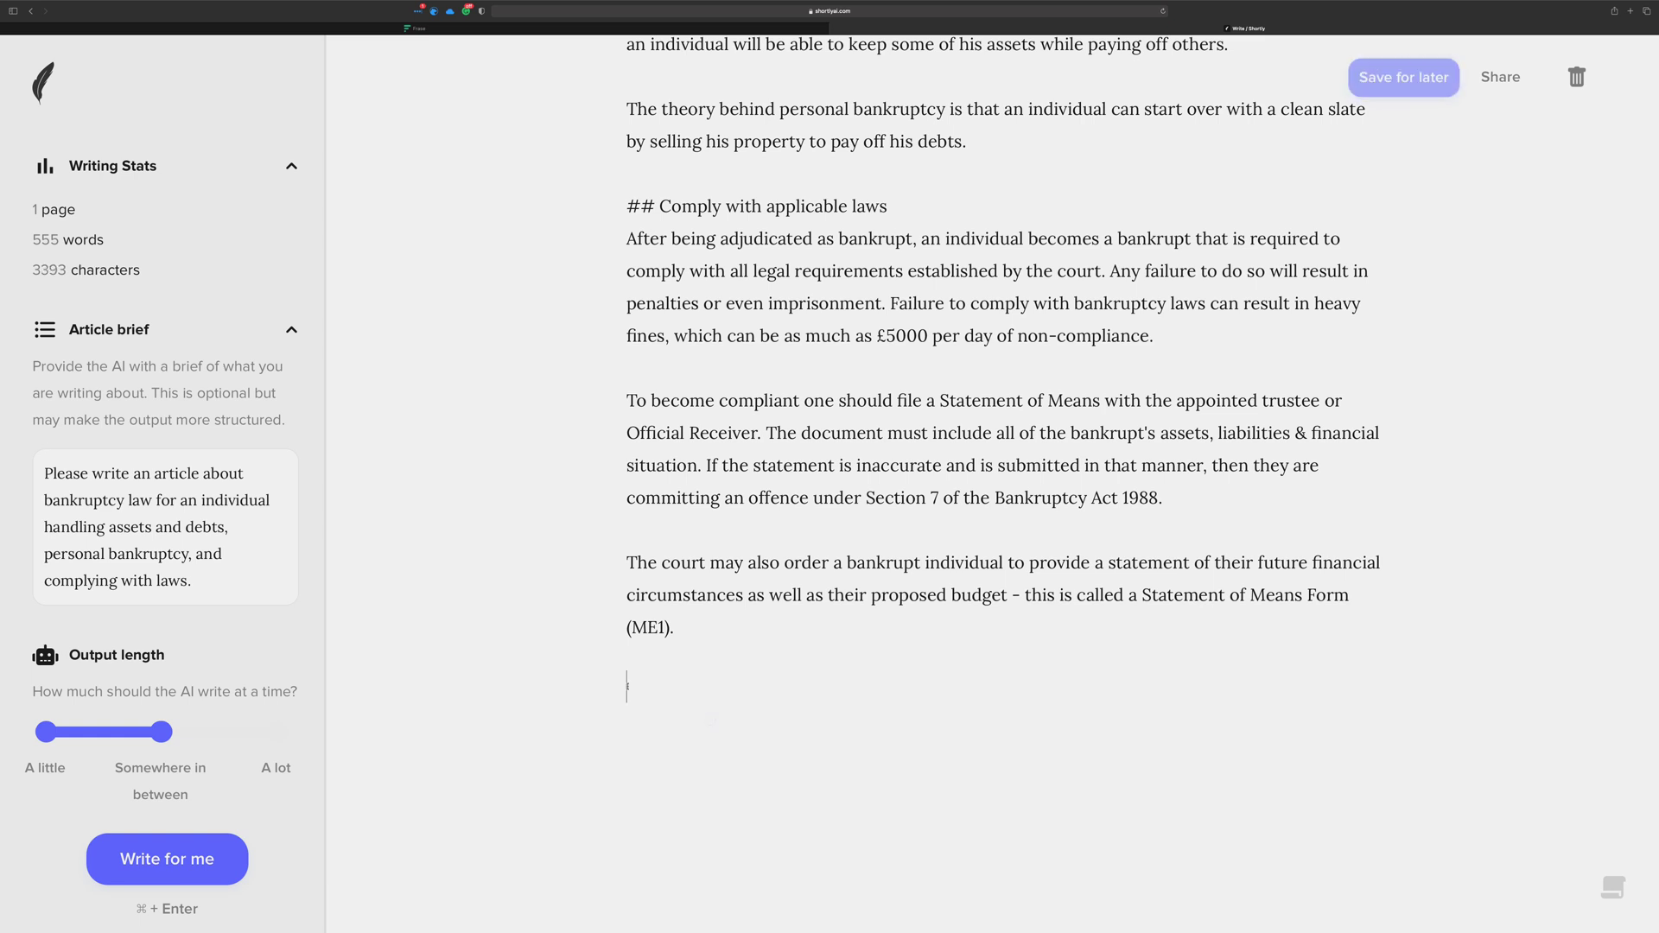
{"action": "key", "text": "BackSpace"}
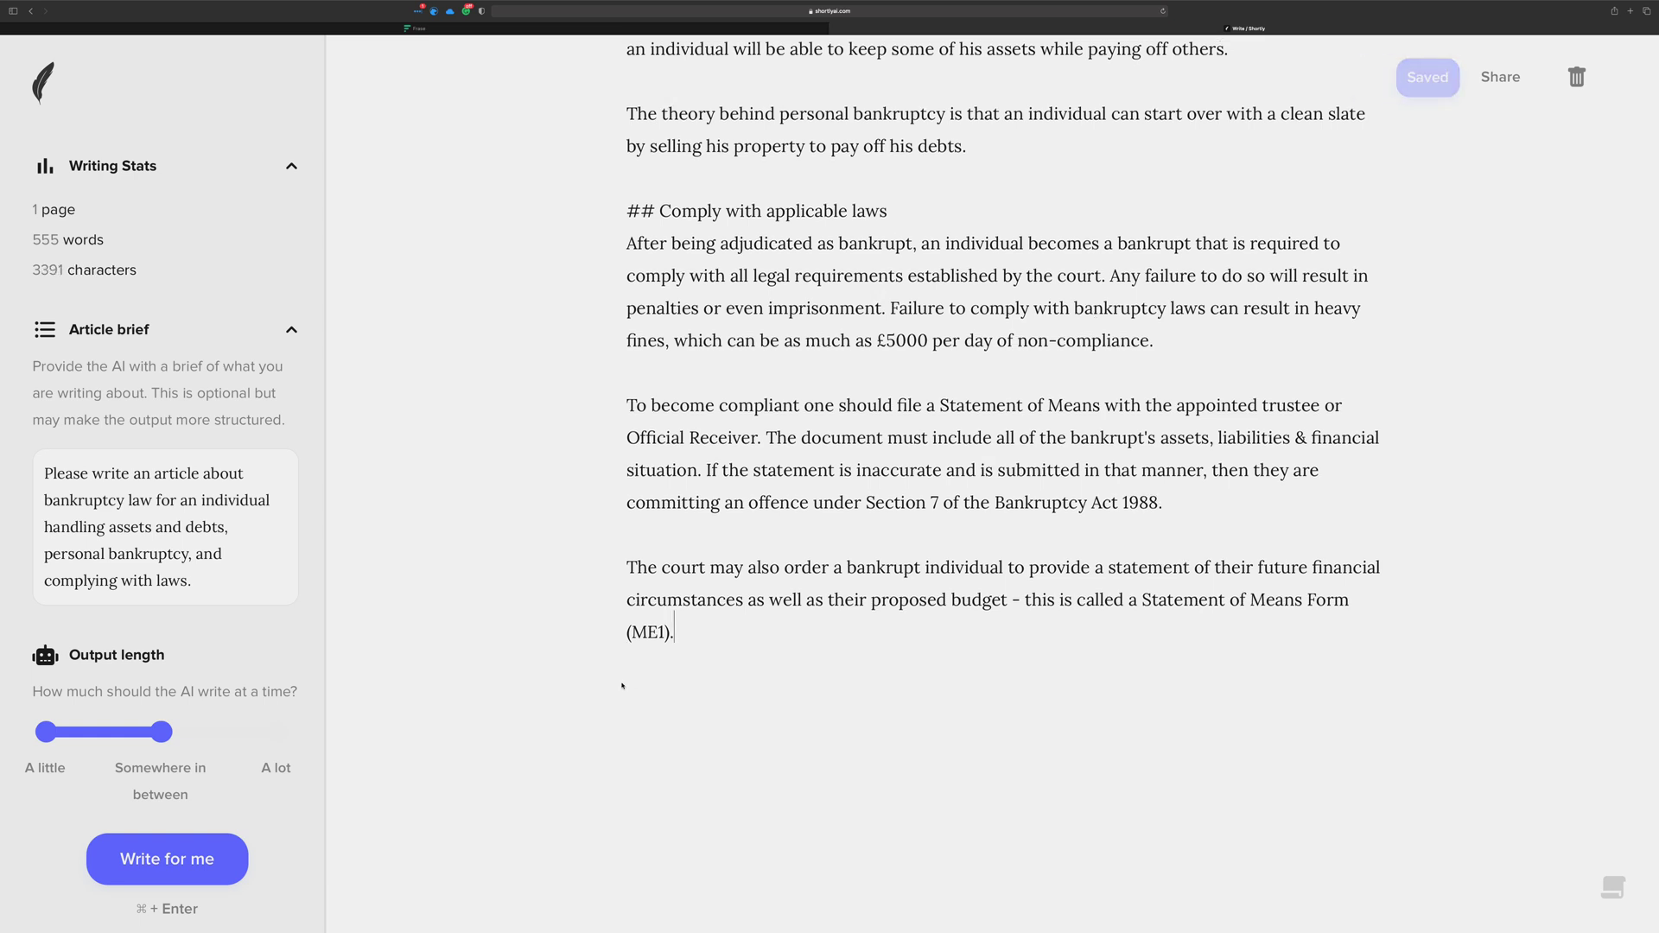